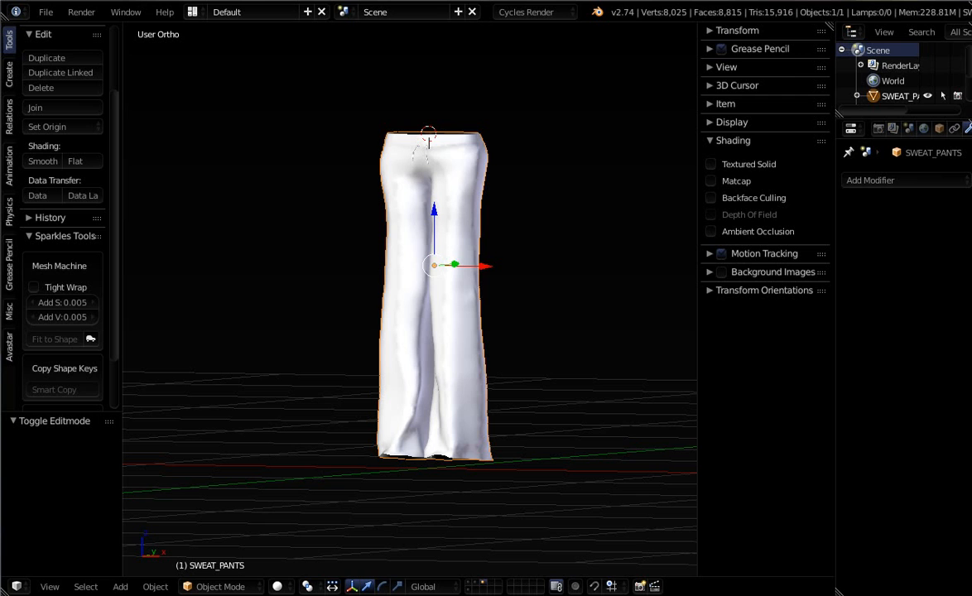
# Enable backface culling in the viewport and deselect the sweatpants, with the open waist in view.
pyautogui.moveTo(613, 192); pyautogui.dragTo(488, 258, button='middle')
pyautogui.scroll(5, 425, 210)
pyautogui.scroll(2, 476, 248)
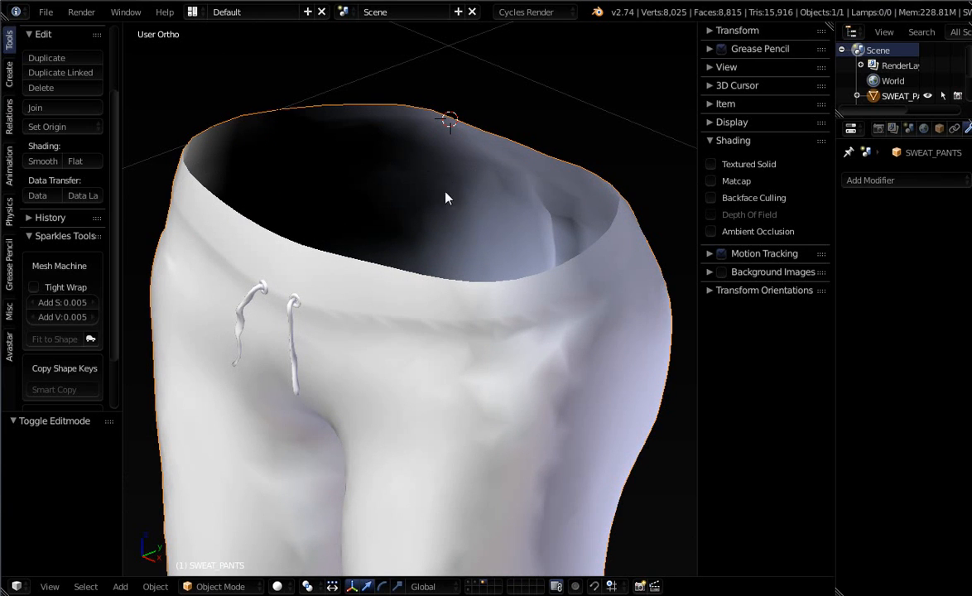
pyautogui.moveTo(504, 232)
pyautogui.mouseDown(button='middle')
pyautogui.moveTo(438, 207)
pyautogui.moveTo(451, 205)
pyautogui.mouseUp(button='middle')
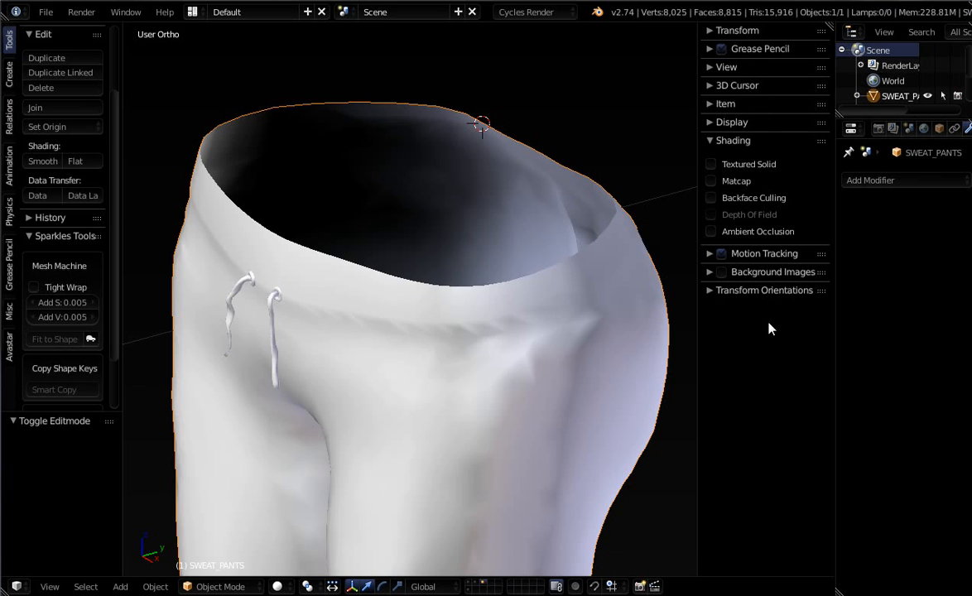
pyautogui.click(710, 198)
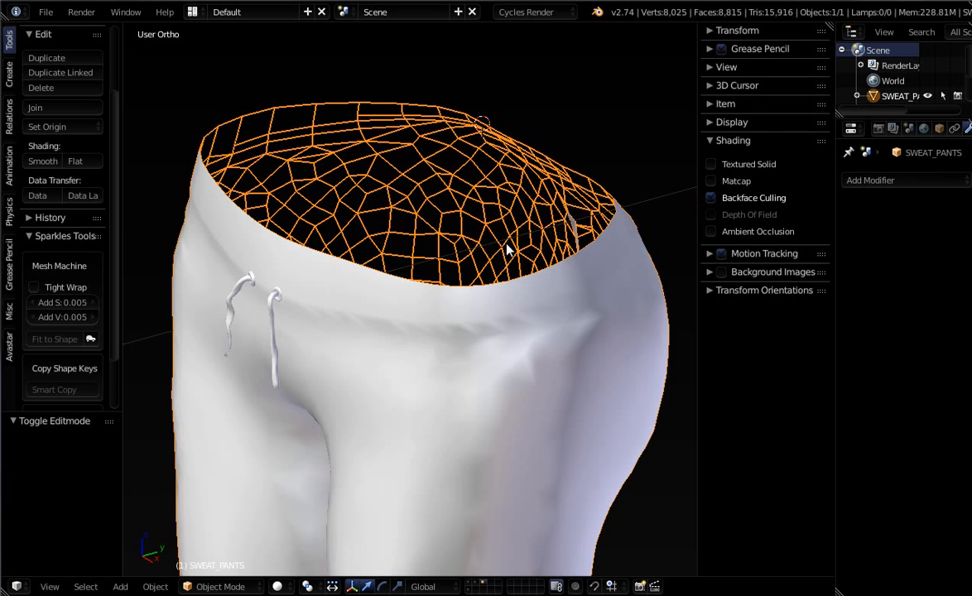
pyautogui.moveTo(506, 245); pyautogui.dragTo(522, 211, button='middle')
pyautogui.press('a')
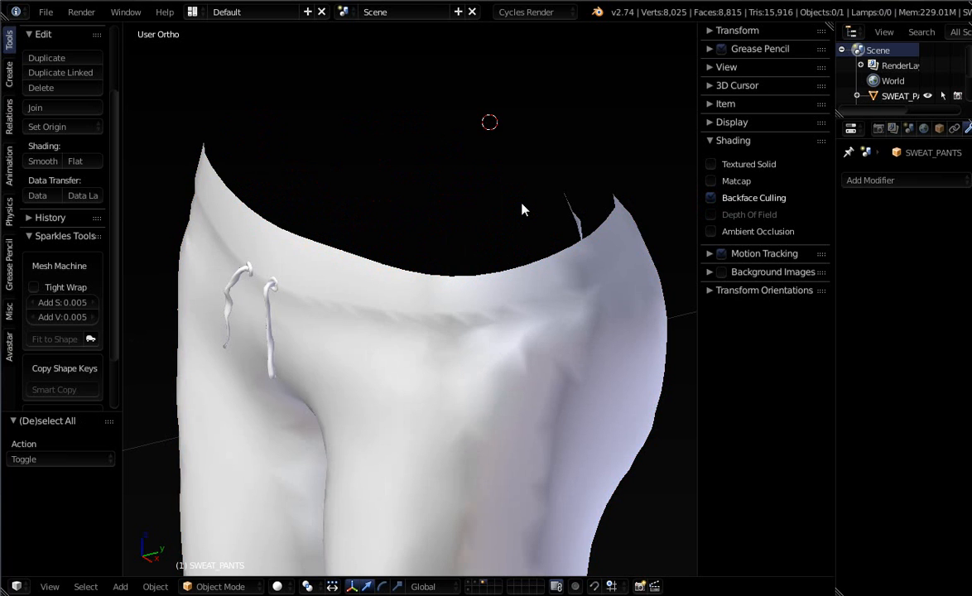
# Examine the single-sided sweatpants mesh around the waistband and upper legs from several angles.
pyautogui.moveTo(473, 351); pyautogui.dragTo(469, 325, button='middle')
pyautogui.scroll(-5, 480, 335)
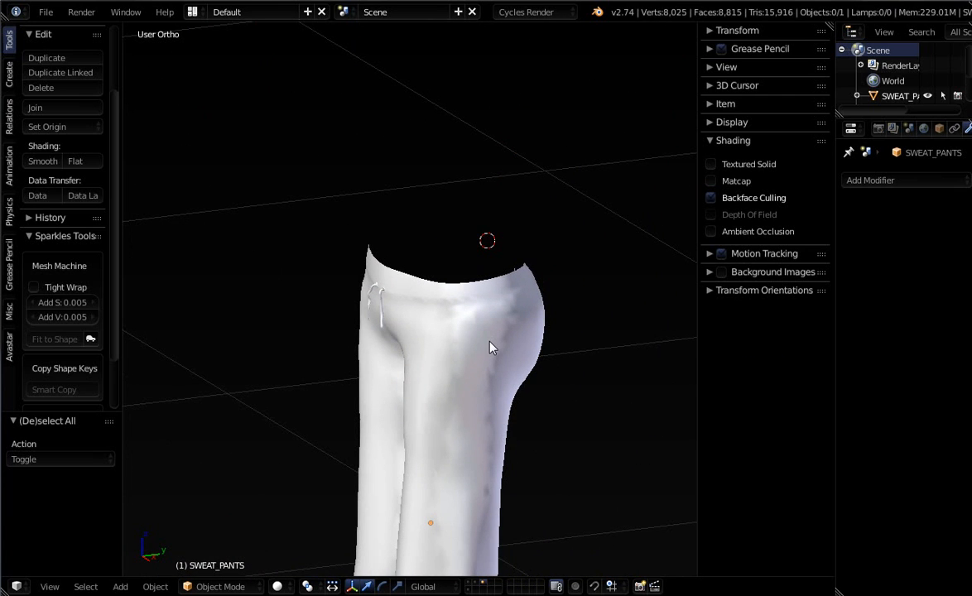
pyautogui.scroll(-2, 435, 387)
pyautogui.scroll(3, 452, 396)
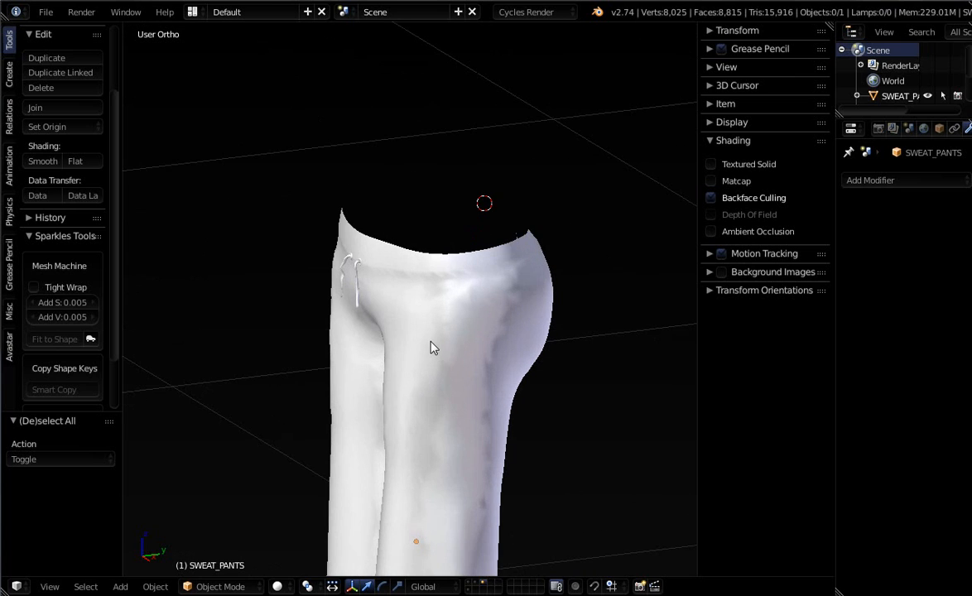
pyautogui.scroll(1, 442, 358)
pyautogui.moveTo(441, 361); pyautogui.dragTo(496, 330, button='middle')
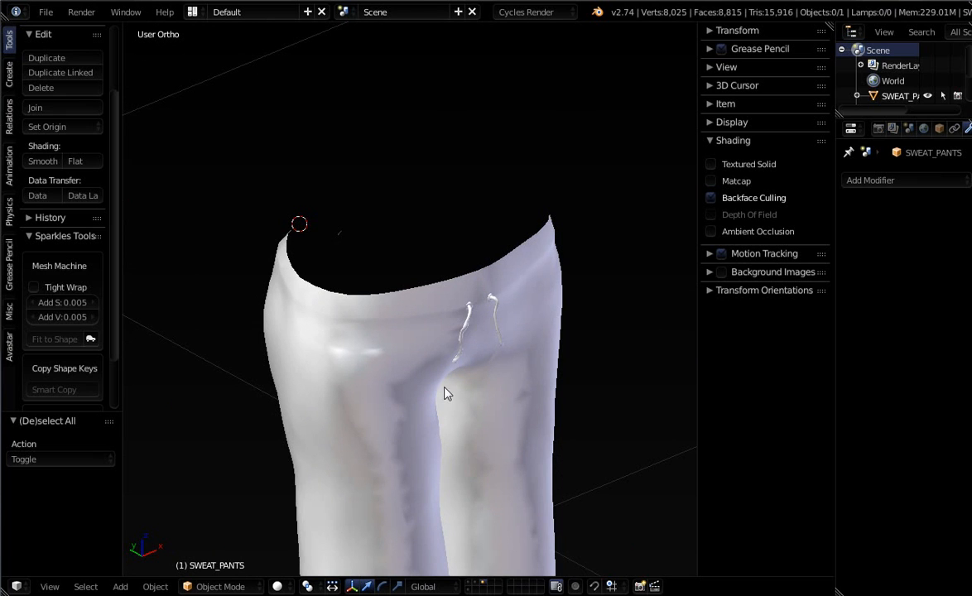
pyautogui.moveTo(455, 397); pyautogui.dragTo(444, 391, button='middle')
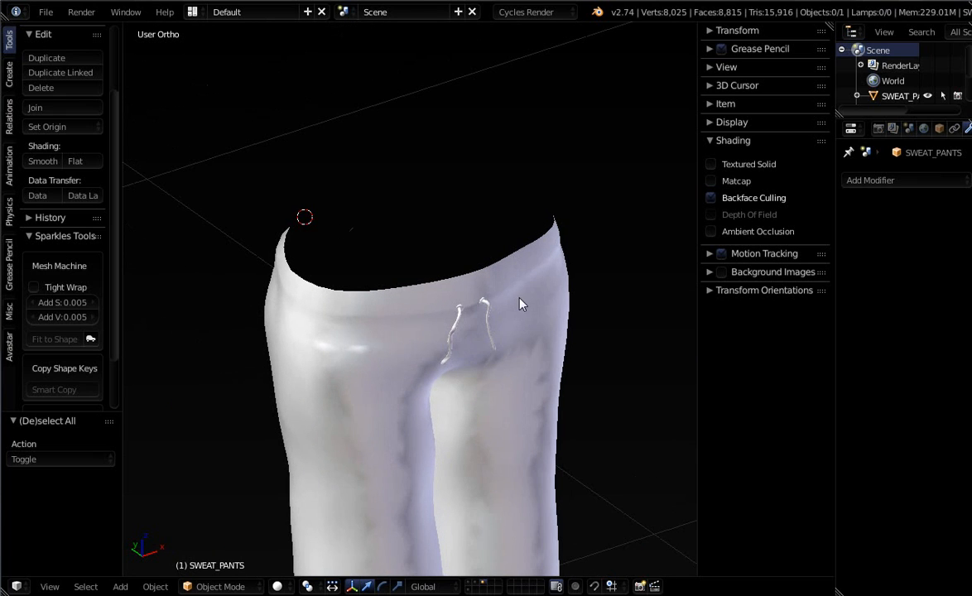
pyautogui.moveTo(520, 305); pyautogui.dragTo(405, 377, button='middle')
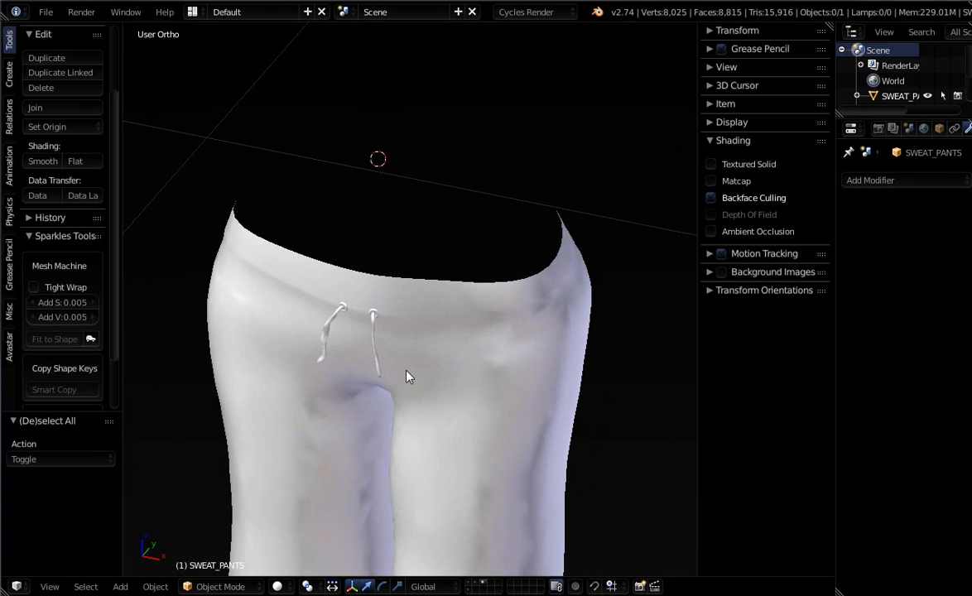
# Turn backface culling off again and hide the viewport's properties sidebar.
pyautogui.press('Home')
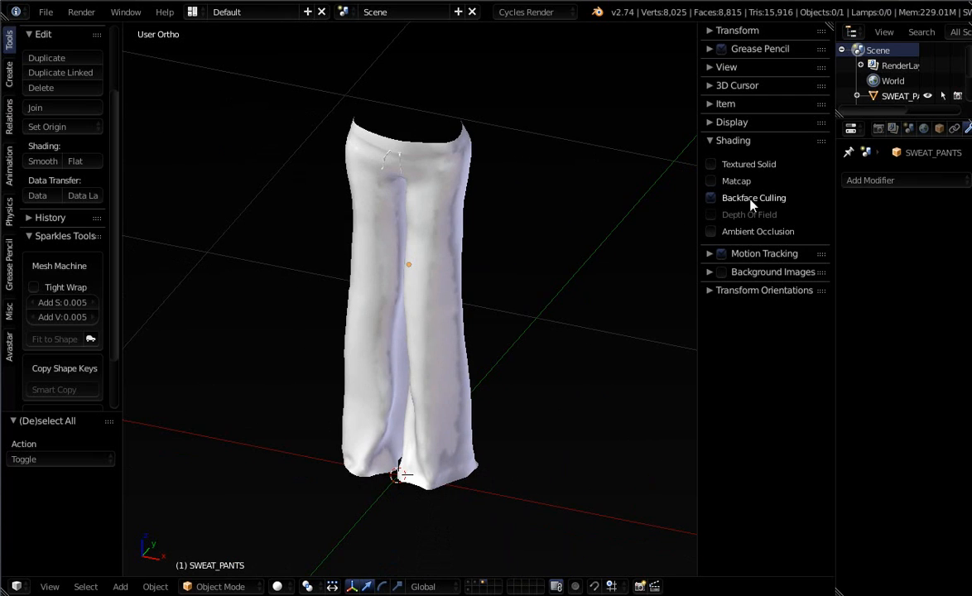
pyautogui.click(711, 198)
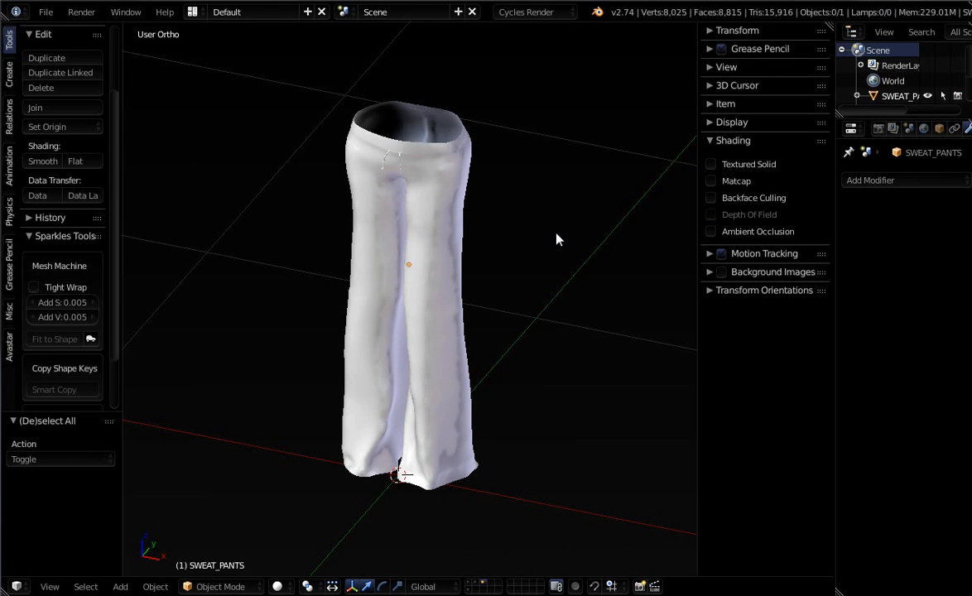
pyautogui.press('n')
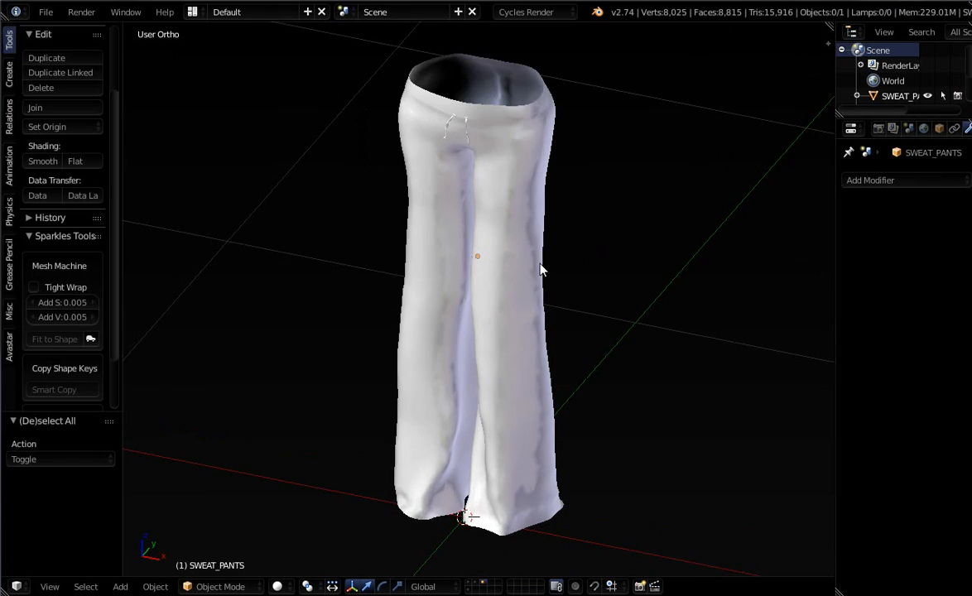
# Widen the properties editor and add a Solidify modifier to the SWEAT_PANTS object.
pyautogui.moveTo(506, 269); pyautogui.dragTo(485, 379, button='middle')
pyautogui.scroll(3, 482, 373)
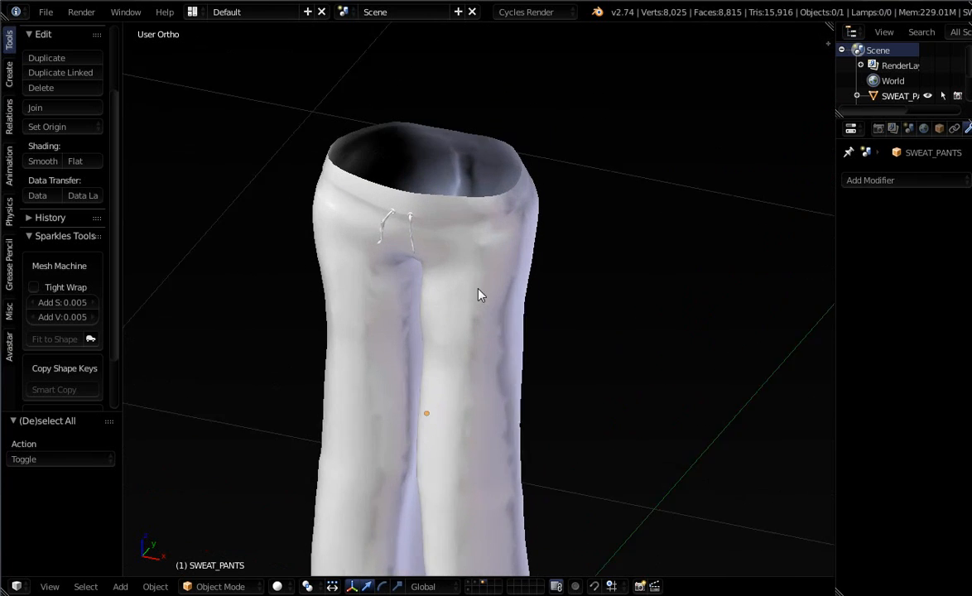
pyautogui.moveTo(475, 283); pyautogui.dragTo(509, 302, button='middle')
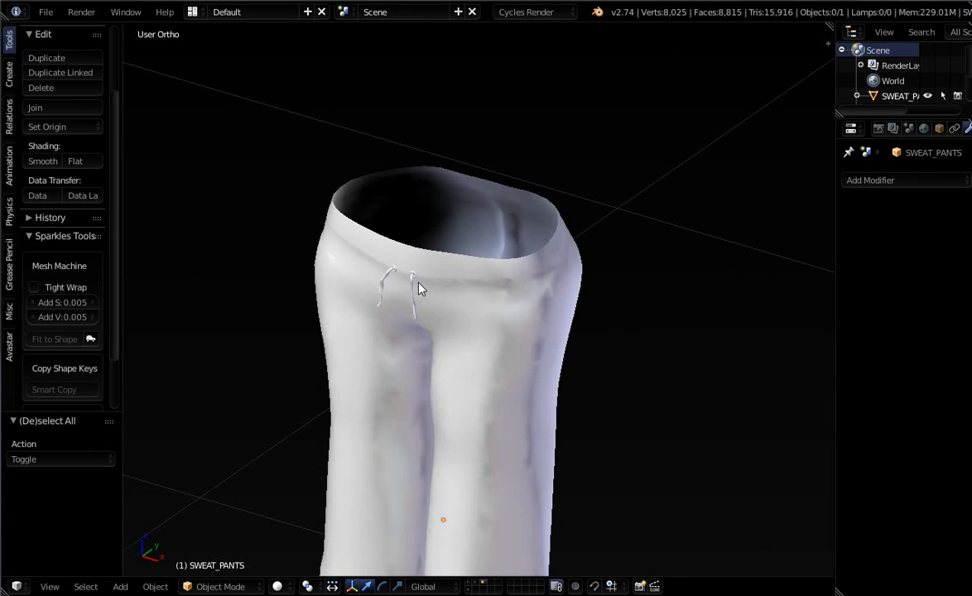
pyautogui.scroll(2, 418, 287)
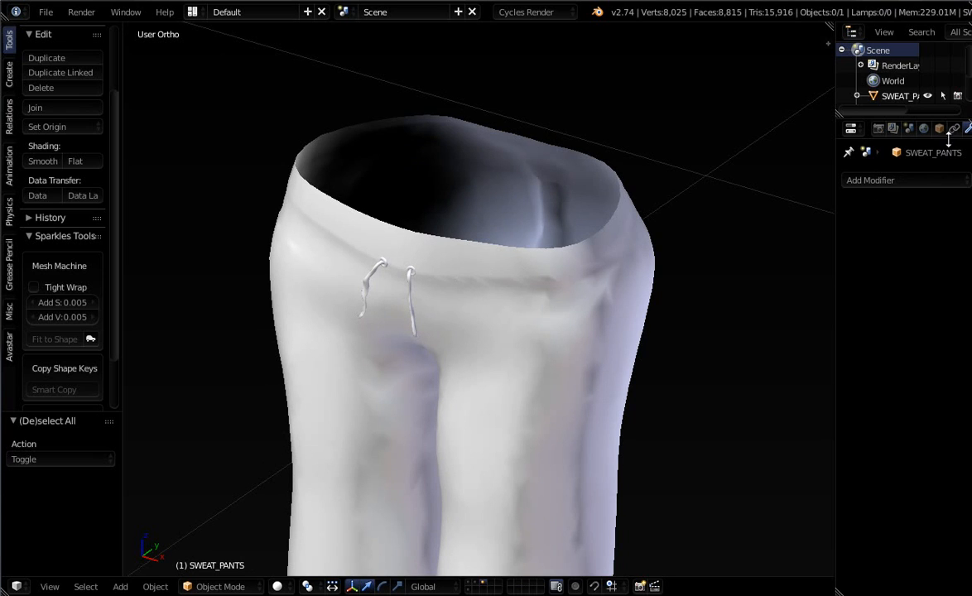
pyautogui.moveTo(835, 173); pyautogui.dragTo(809, 173)
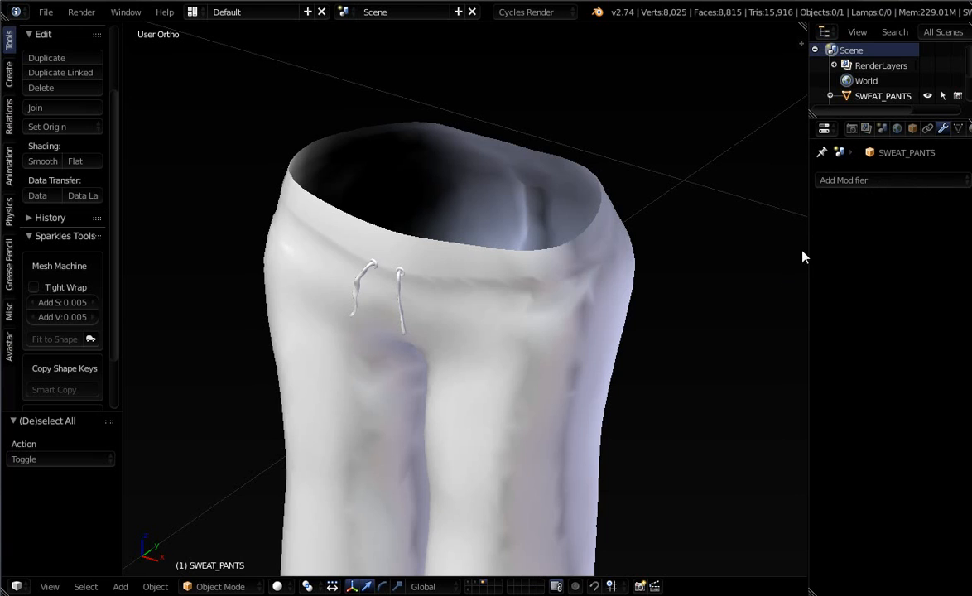
pyautogui.click(856, 181)
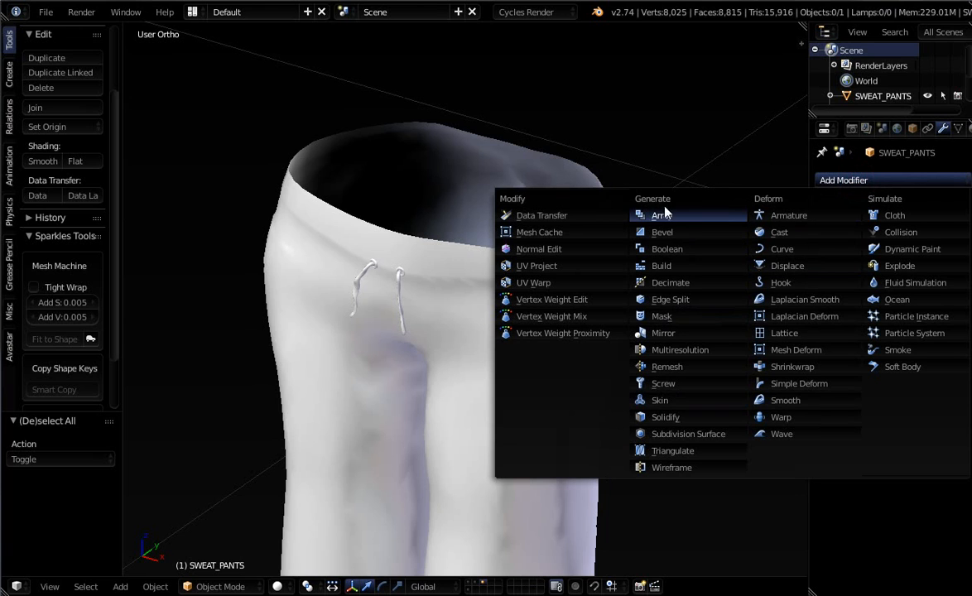
pyautogui.click(665, 418)
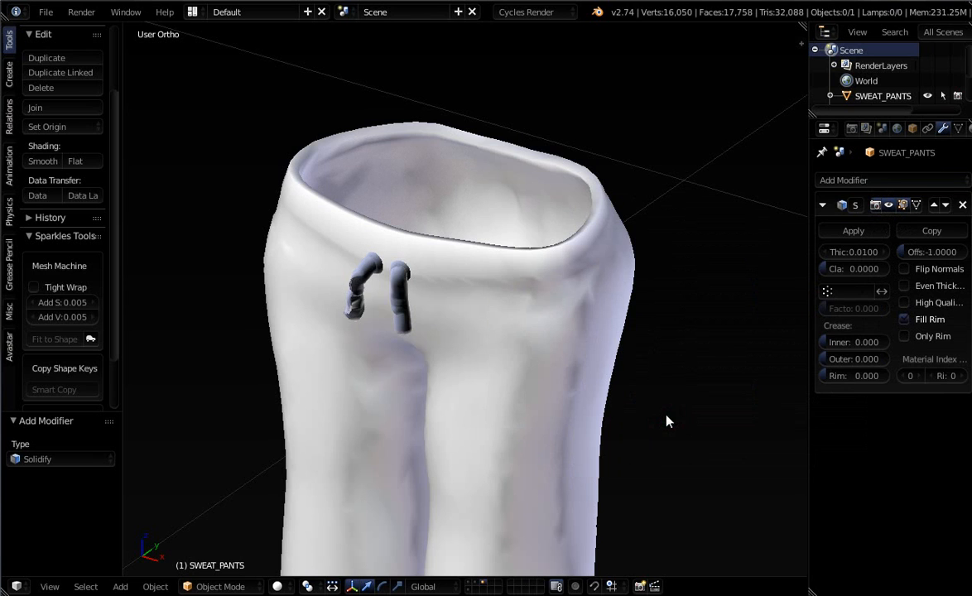
# Examine how the Solidify modifier affects the two drawstrings and the front of the waistband.
pyautogui.scroll(3, 469, 291)
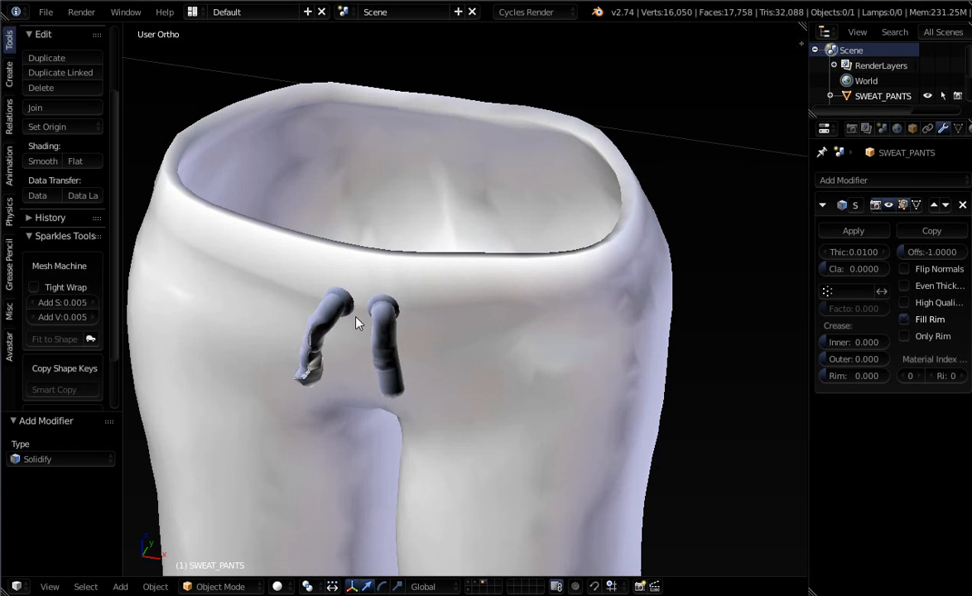
pyautogui.scroll(-5, 505, 199)
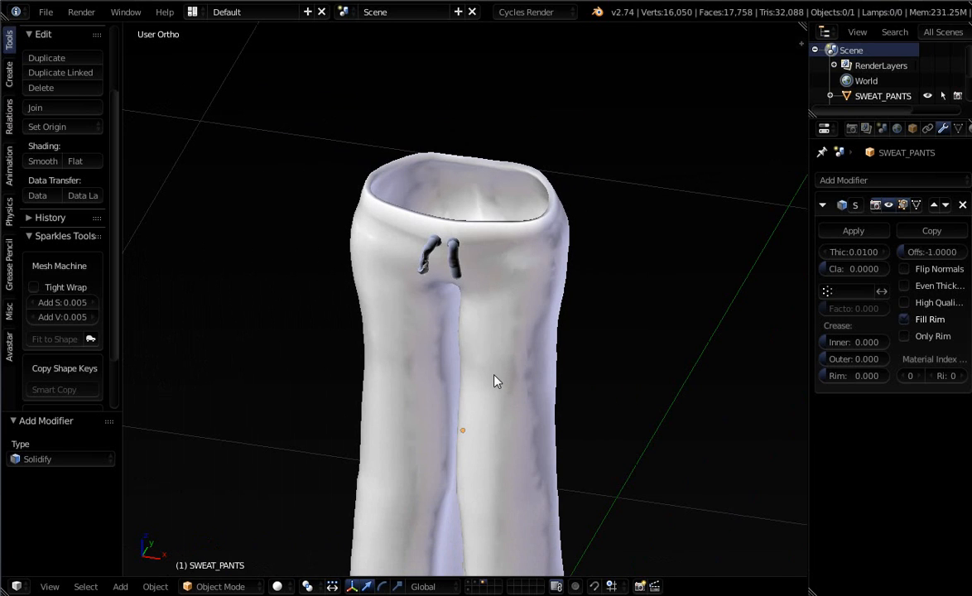
pyautogui.scroll(2, 525, 308)
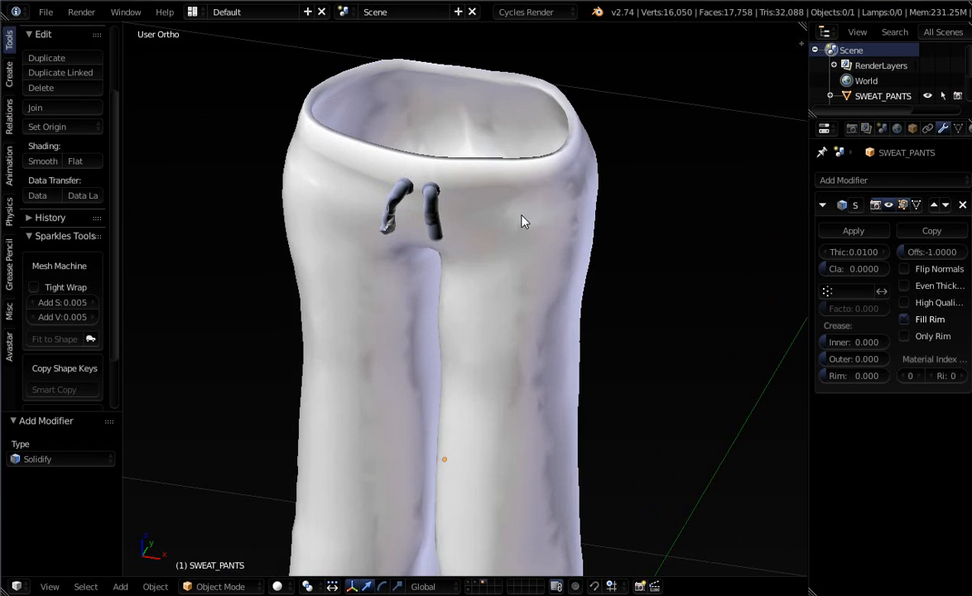
pyautogui.scroll(1, 545, 264)
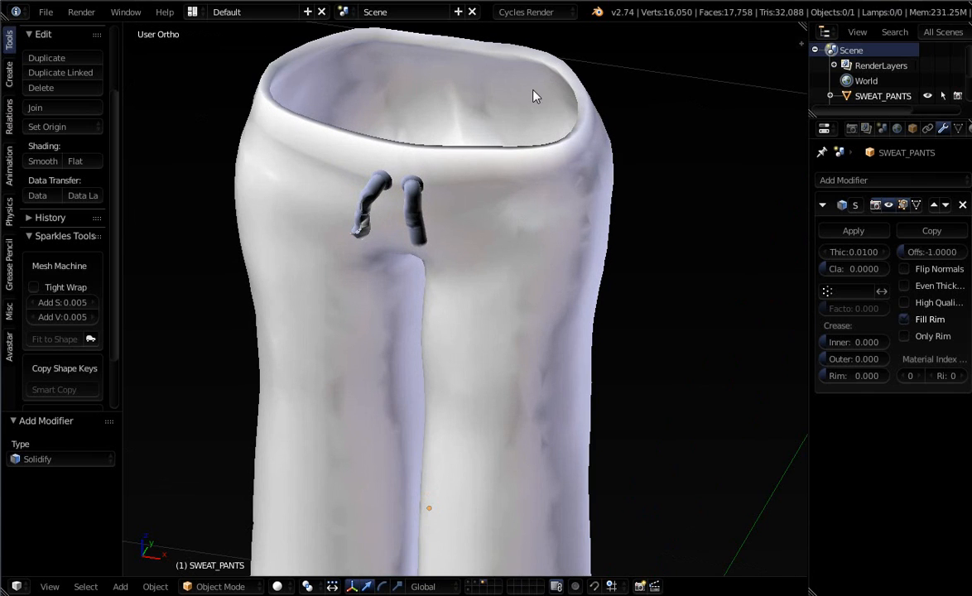
pyautogui.scroll(2, 527, 97)
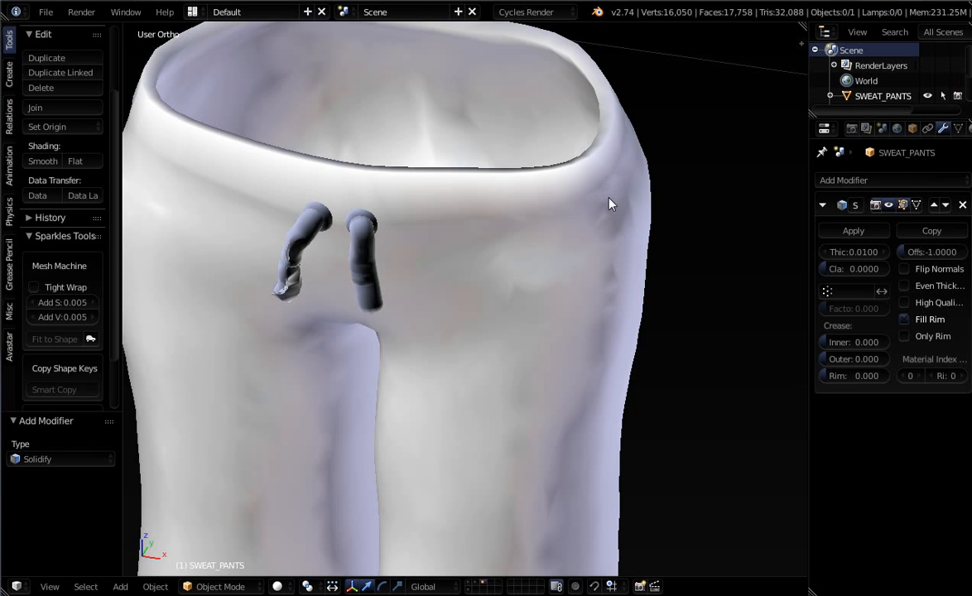
pyautogui.moveTo(609, 204); pyautogui.dragTo(364, 195, button='middle')
pyautogui.scroll(2, 348, 180)
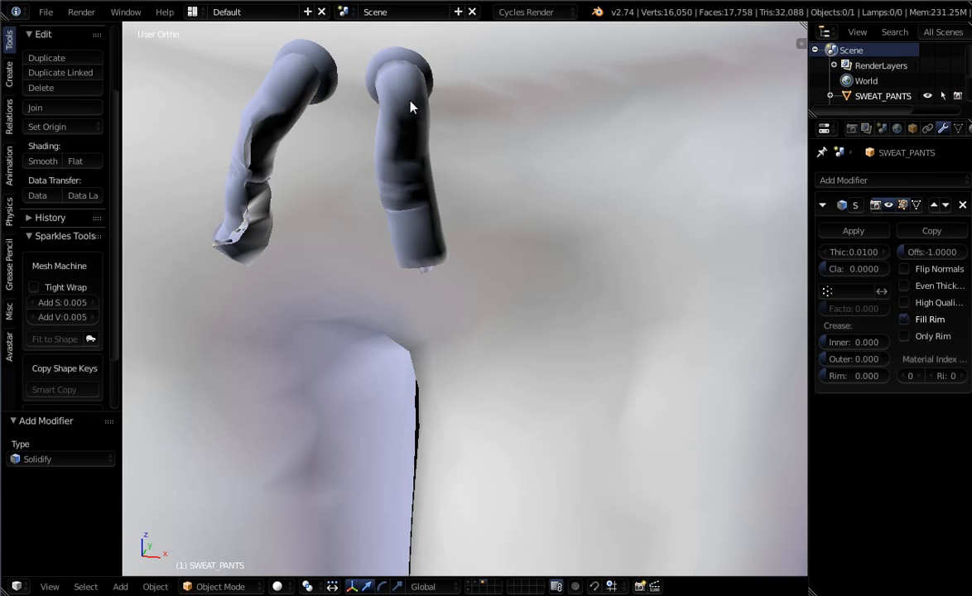
pyautogui.scroll(-8, 363, 154)
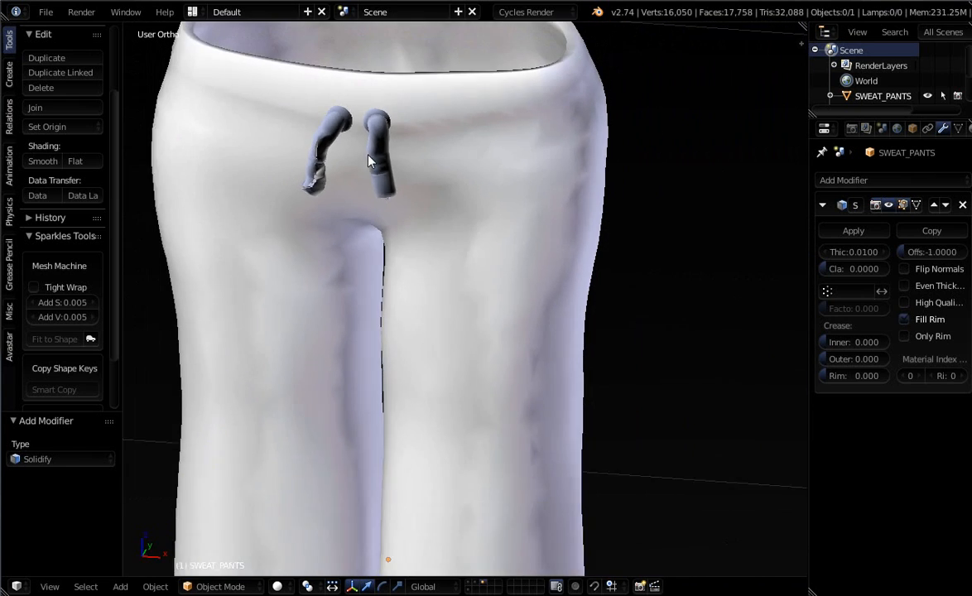
pyautogui.moveTo(359, 161); pyautogui.dragTo(356, 153, button='middle')
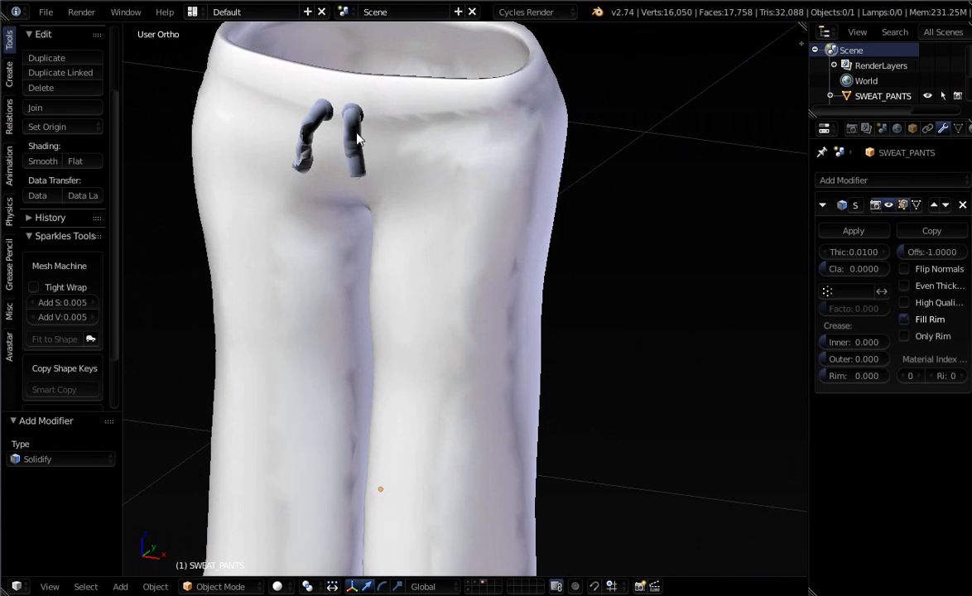
pyautogui.scroll(1, 357, 131)
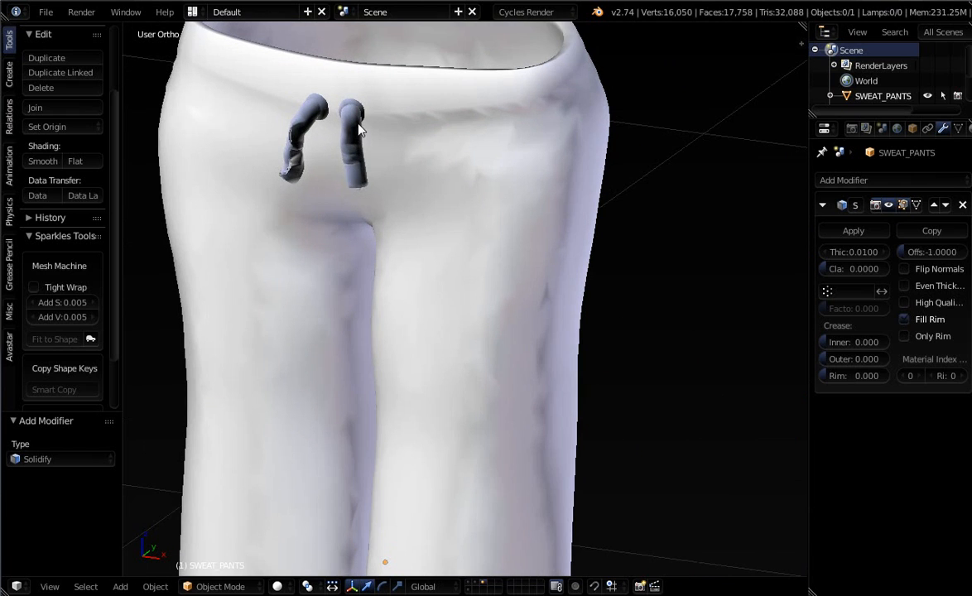
pyautogui.scroll(-2, 365, 186)
pyautogui.scroll(2, 346, 152)
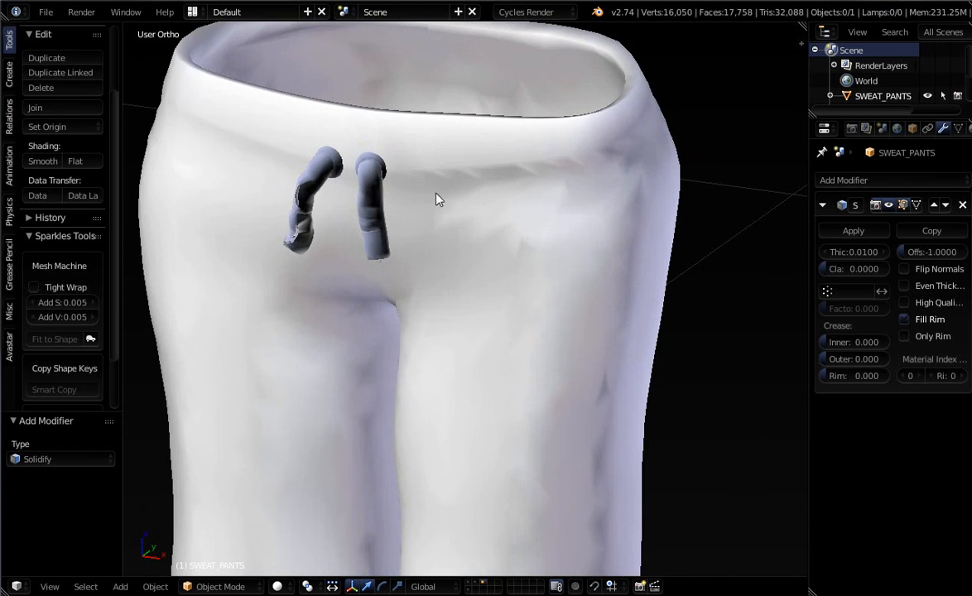
# Inspect the solidified rim and interior of the waist opening, and the hems of both pant legs.
pyautogui.moveTo(410, 211); pyautogui.dragTo(367, 250, button='middle')
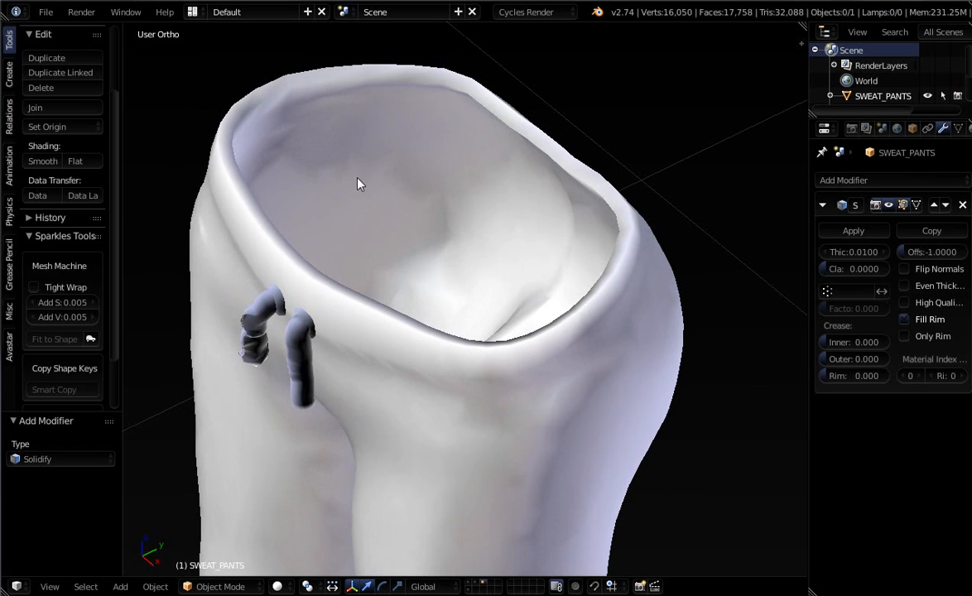
pyautogui.scroll(-3, 375, 181)
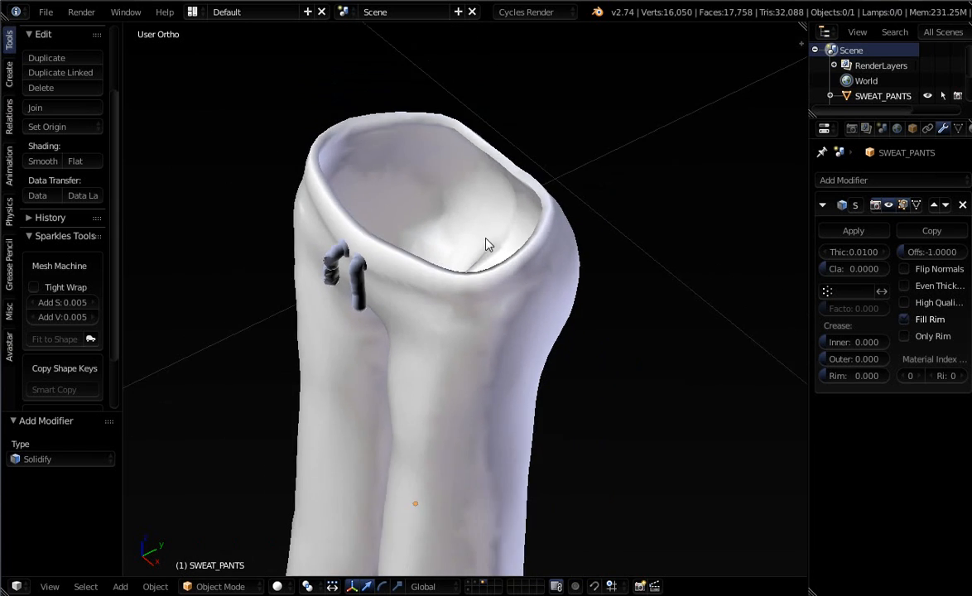
pyautogui.moveTo(486, 242); pyautogui.dragTo(425, 312, button='middle')
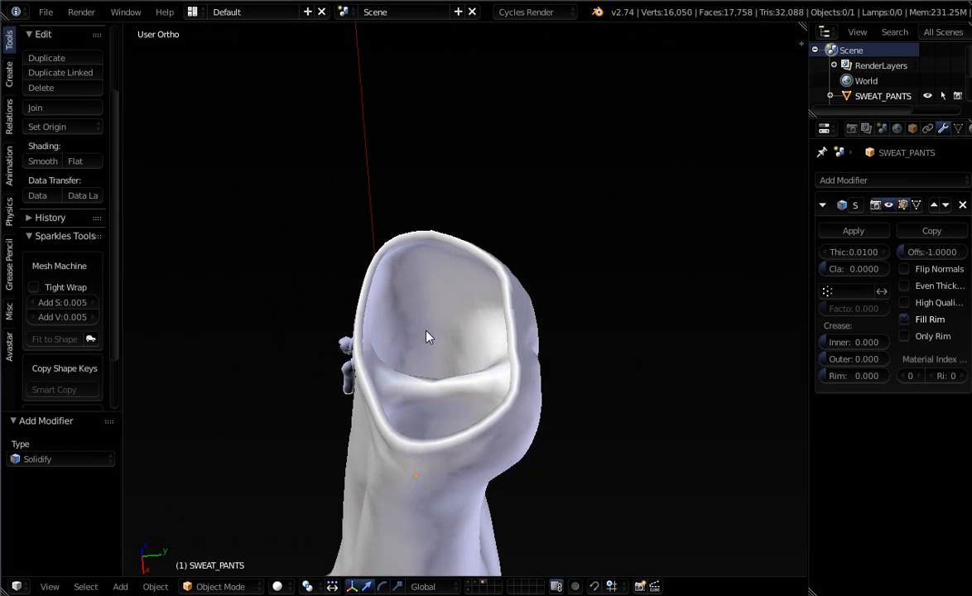
pyautogui.scroll(3, 427, 337)
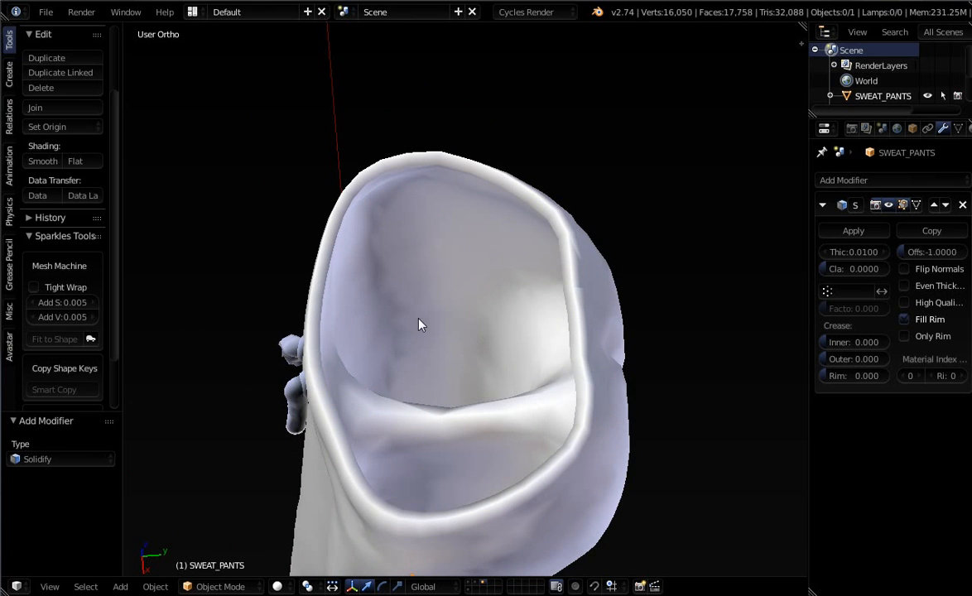
pyautogui.moveTo(419, 324); pyautogui.dragTo(445, 344, button='middle')
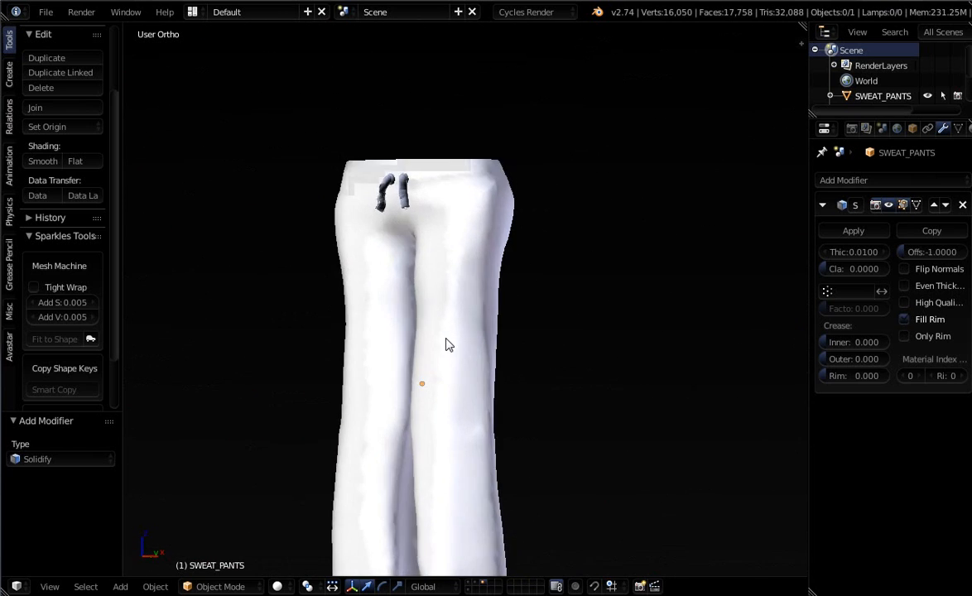
pyautogui.scroll(-4, 445, 345)
pyautogui.moveTo(440, 427); pyautogui.dragTo(438, 388, button='middle')
pyautogui.scroll(4, 442, 554)
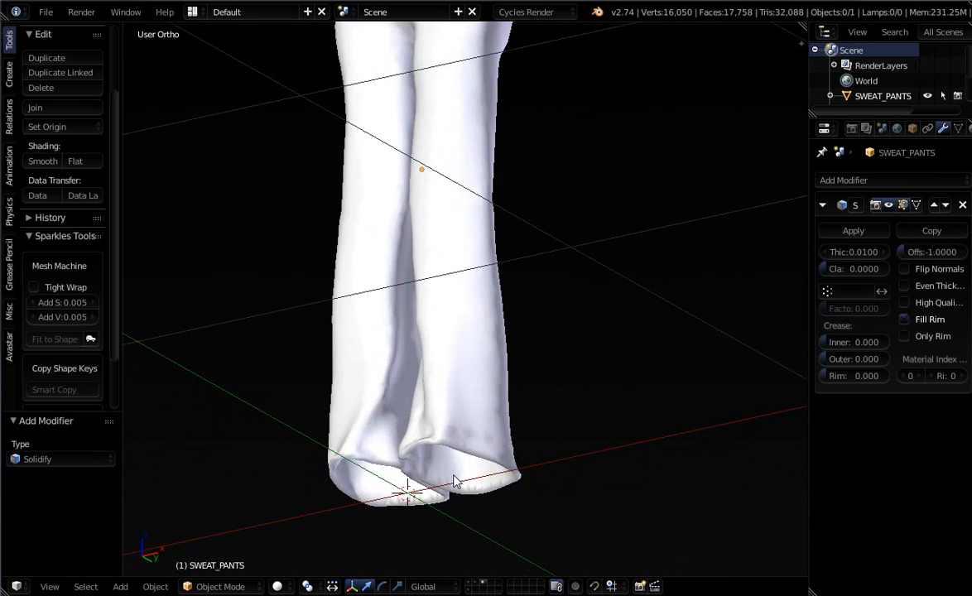
pyautogui.scroll(5, 454, 482)
pyautogui.moveTo(414, 458); pyautogui.dragTo(351, 301, button='middle')
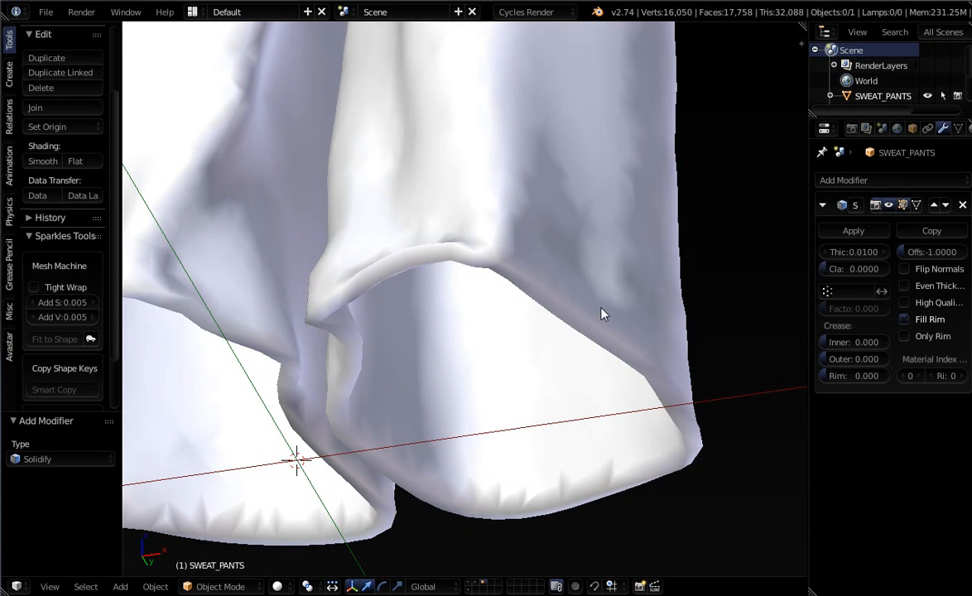
# Look over the lower pant legs, and remove the Solidify modifier from the SWEAT_PANTS object.
pyautogui.scroll(-5, 580, 279)
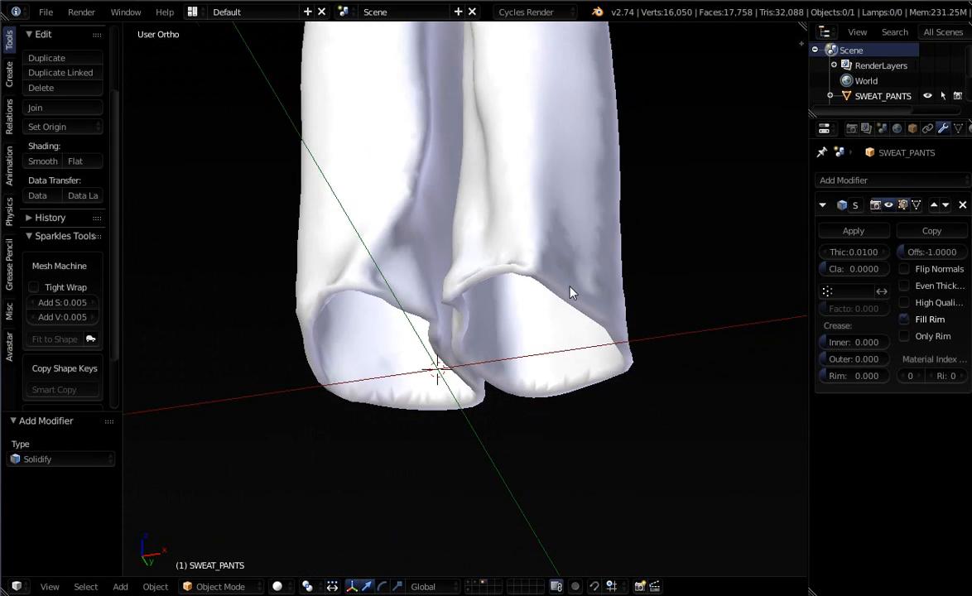
pyautogui.moveTo(571, 289); pyautogui.dragTo(505, 319, button='middle')
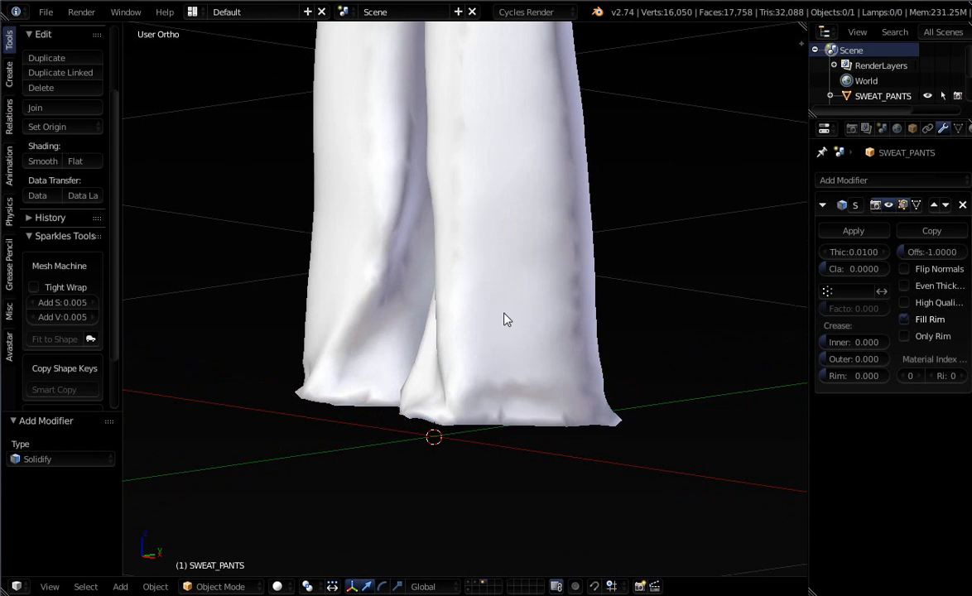
pyautogui.scroll(-4, 495, 293)
pyautogui.scroll(4, 496, 120)
pyautogui.scroll(-4, 490, 238)
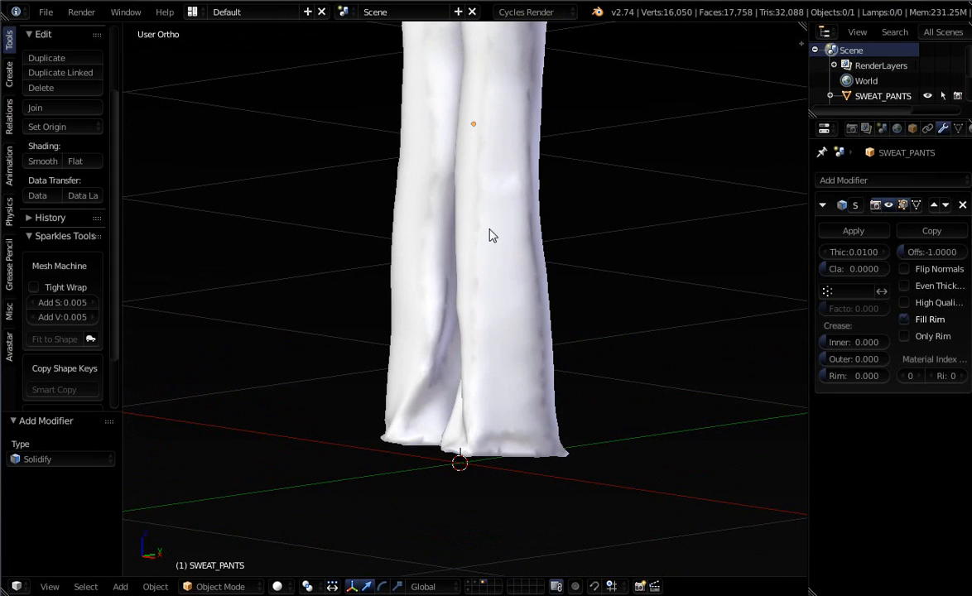
pyautogui.click(963, 204)
# Select both drawstrings with their eyelets in the sweatpants mesh and separate that selection into its own object.
pyautogui.keyDown('shift'); pyautogui.moveTo(486, 149); pyautogui.dragTo(514, 423, button='middle'); pyautogui.keyUp('shift')
pyautogui.scroll(4, 448, 162)
pyautogui.keyDown('shift'); pyautogui.moveTo(512, 224); pyautogui.dragTo(502, 299, button='middle'); pyautogui.keyUp('shift')
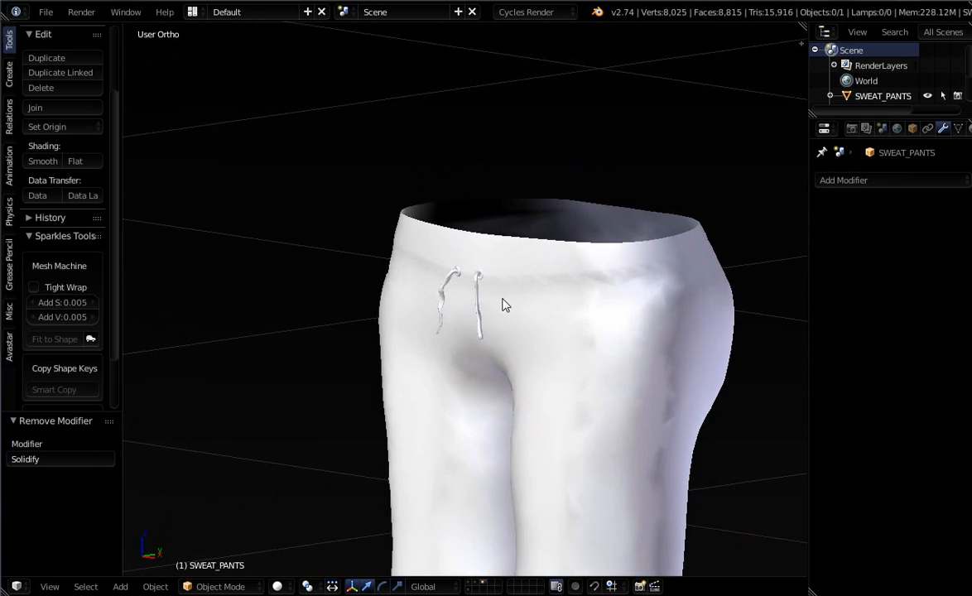
pyautogui.scroll(4, 500, 299)
pyautogui.scroll(4, 448, 262)
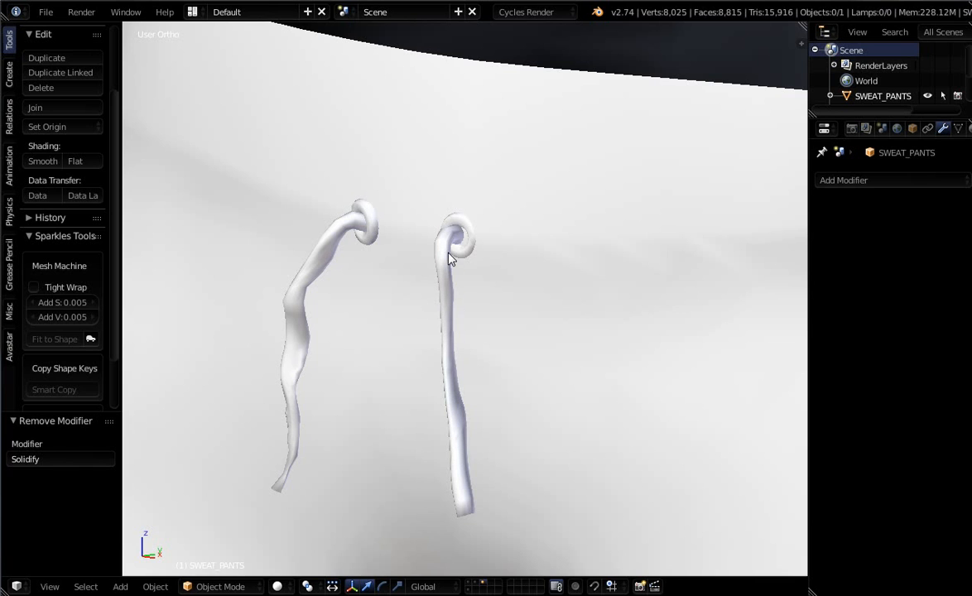
pyautogui.press('Tab')
pyautogui.rightClick(475, 233)
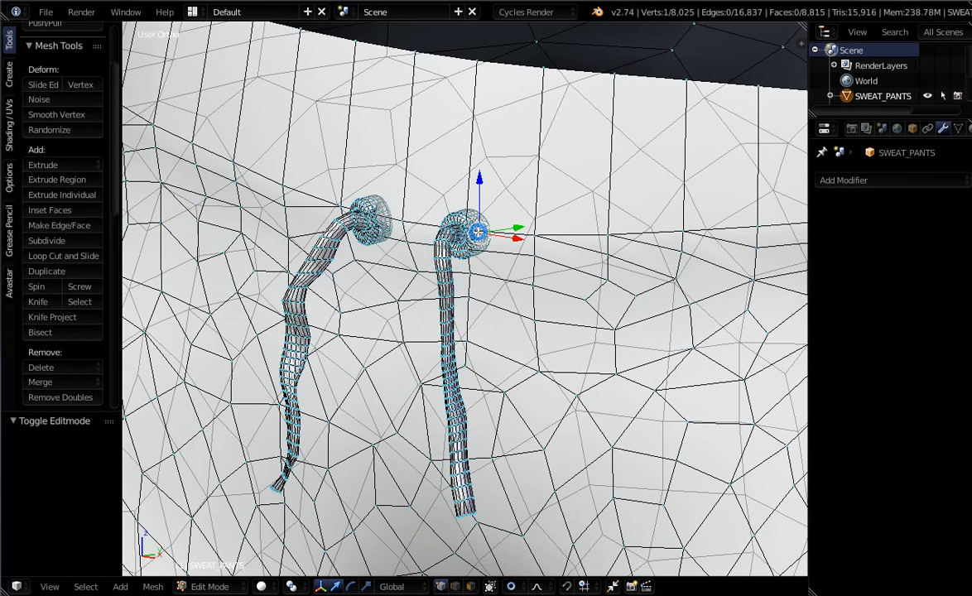
pyautogui.press('l')
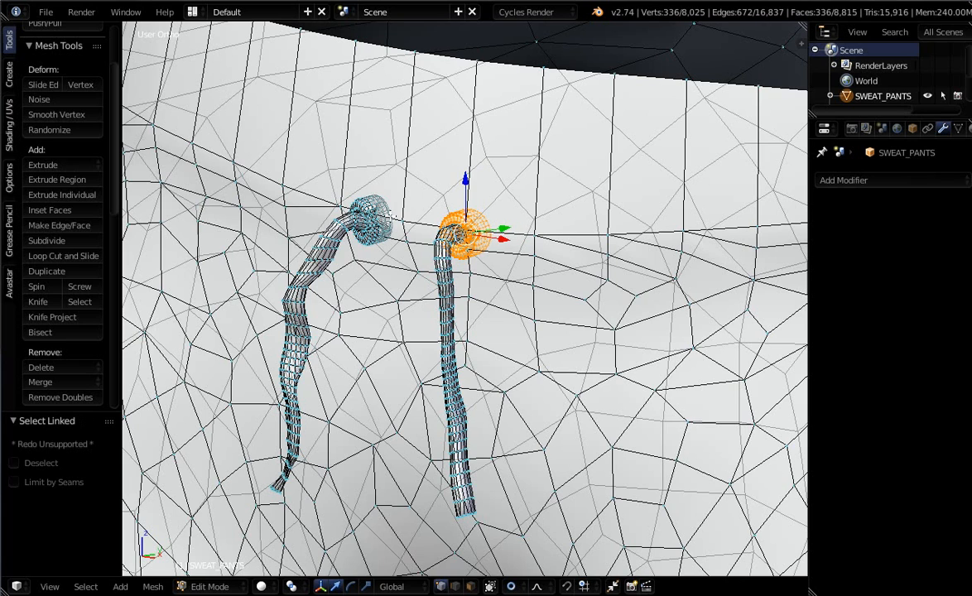
pyautogui.press('l')
pyautogui.press('l')
pyautogui.press('l')
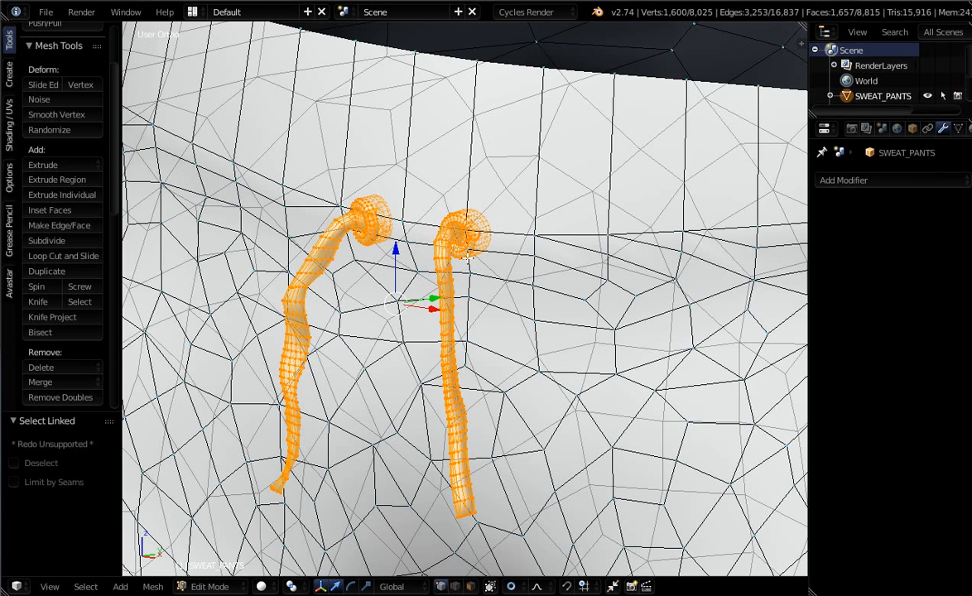
pyautogui.press('p')
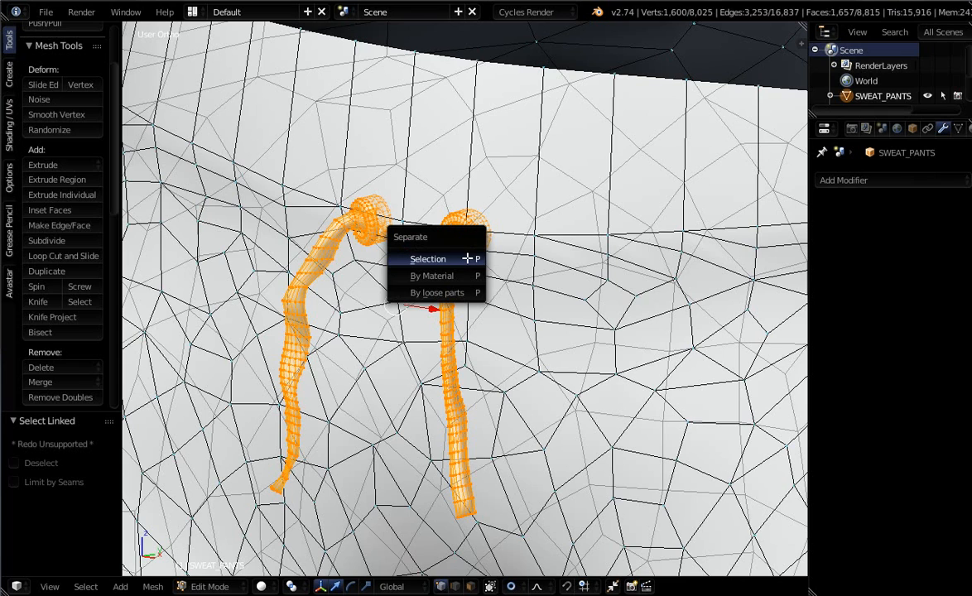
pyautogui.click(424, 259)
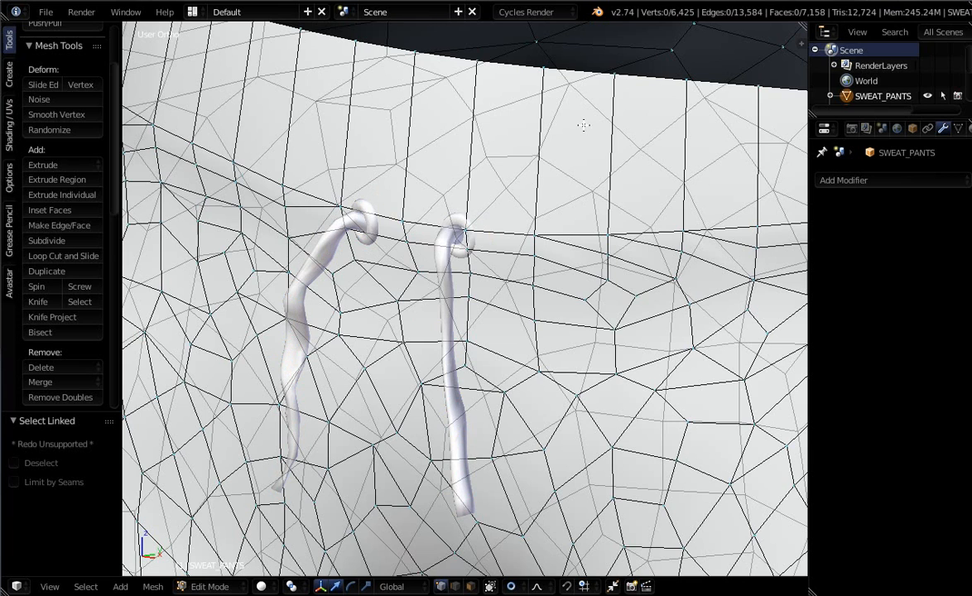
# Return to Object Mode and select the separated drawstrings and eyelets to check that they form one object.
pyautogui.press('Tab')
pyautogui.rightClick(468, 217)
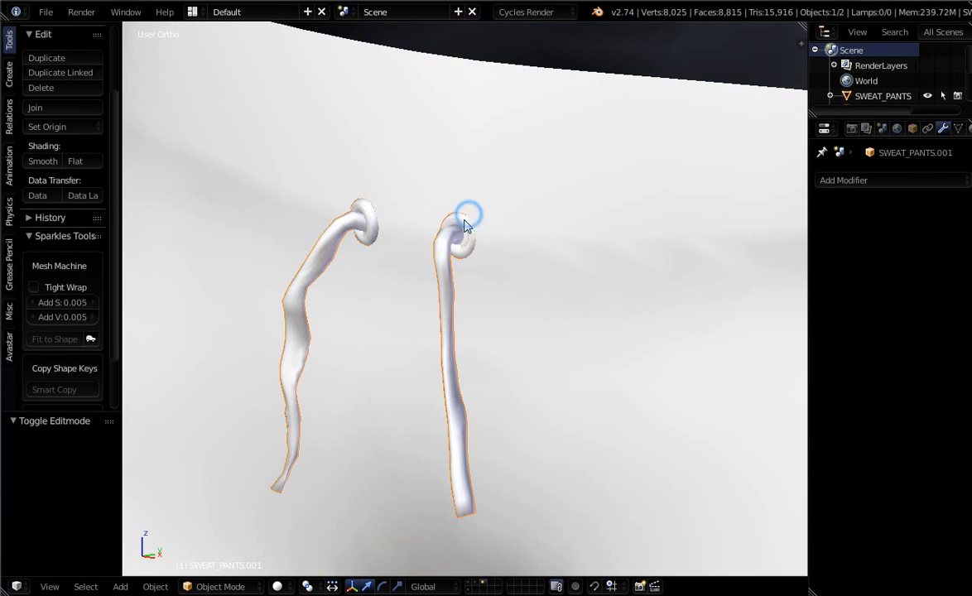
pyautogui.rightClick(373, 218)
pyautogui.rightClick(373, 219)
pyautogui.scroll(-4, 414, 214)
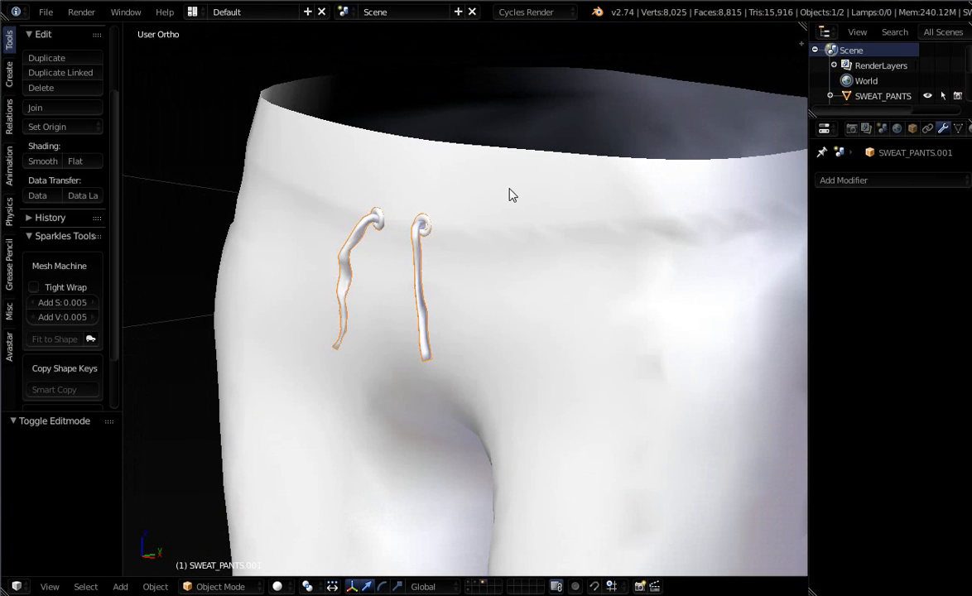
# Select the SWEAT_PANTS object without the drawstrings and add a Solidify modifier to it.
pyautogui.rightClick(458, 242)
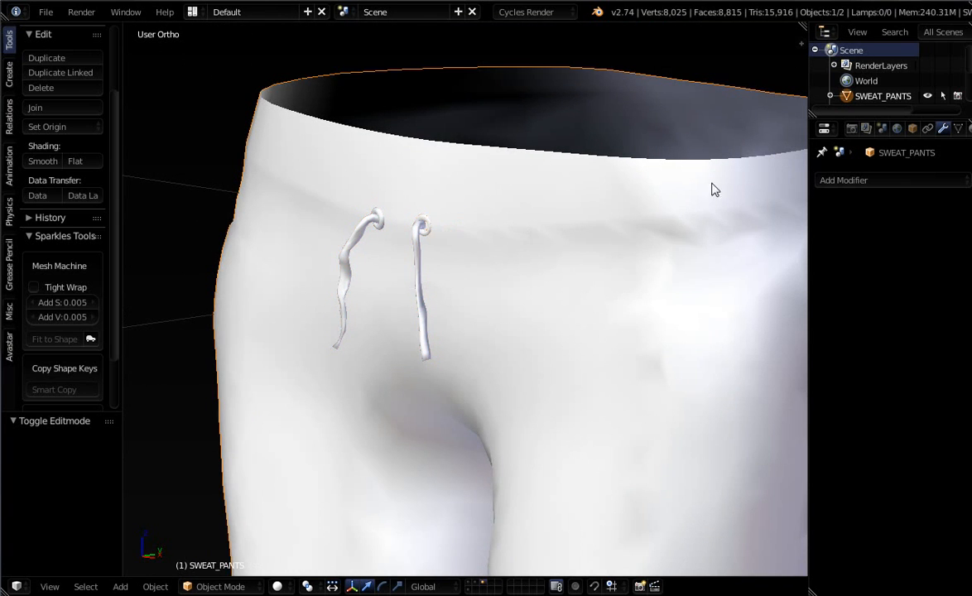
pyautogui.click(853, 180)
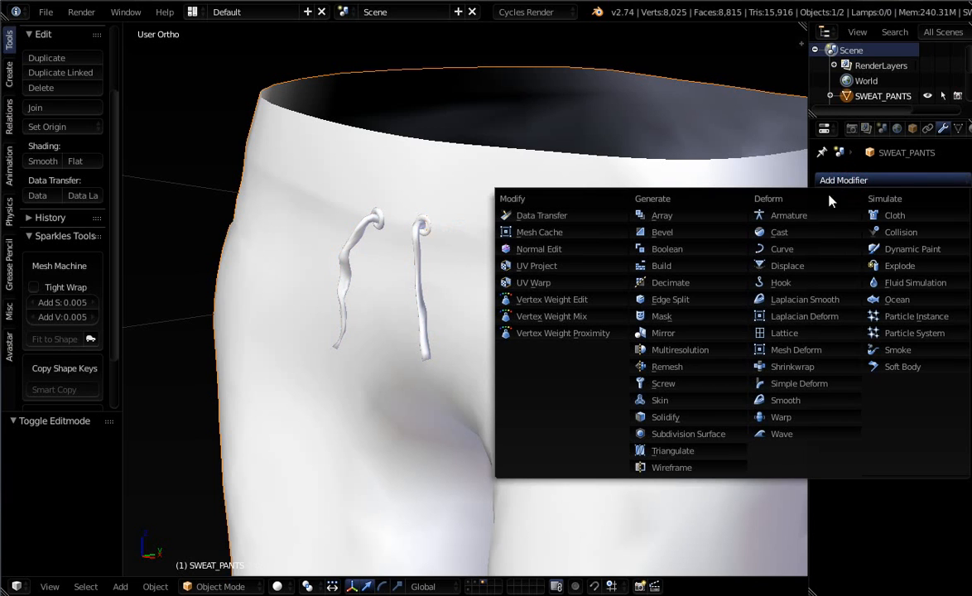
pyautogui.click(664, 420)
# Inspect the front with the drawstrings, the thickened waistband rim and the inside of the waist opening.
pyautogui.moveTo(580, 279); pyautogui.dragTo(564, 249, button='middle')
pyautogui.moveTo(365, 308); pyautogui.dragTo(462, 293, button='middle')
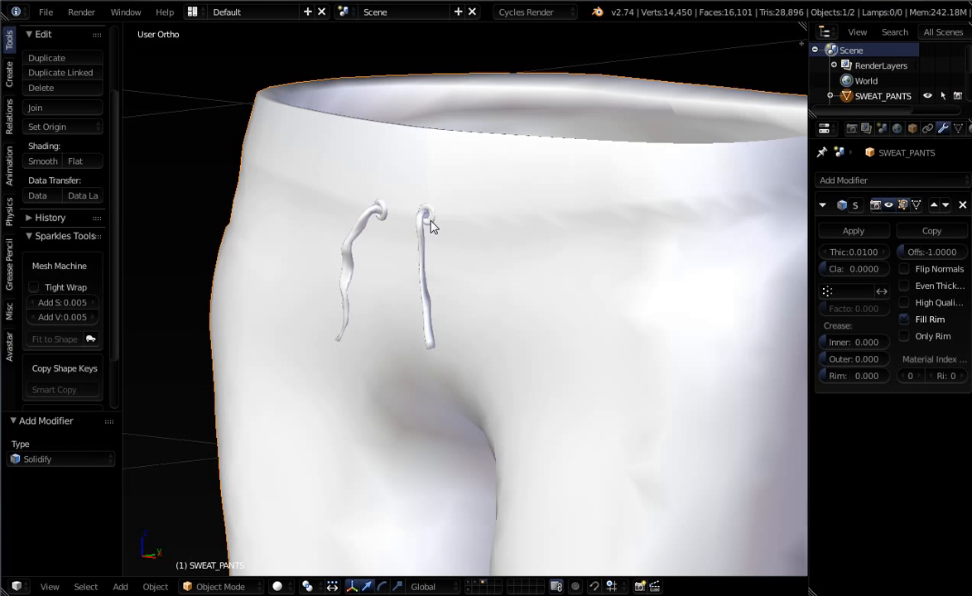
pyautogui.moveTo(582, 301); pyautogui.dragTo(512, 300, button='middle')
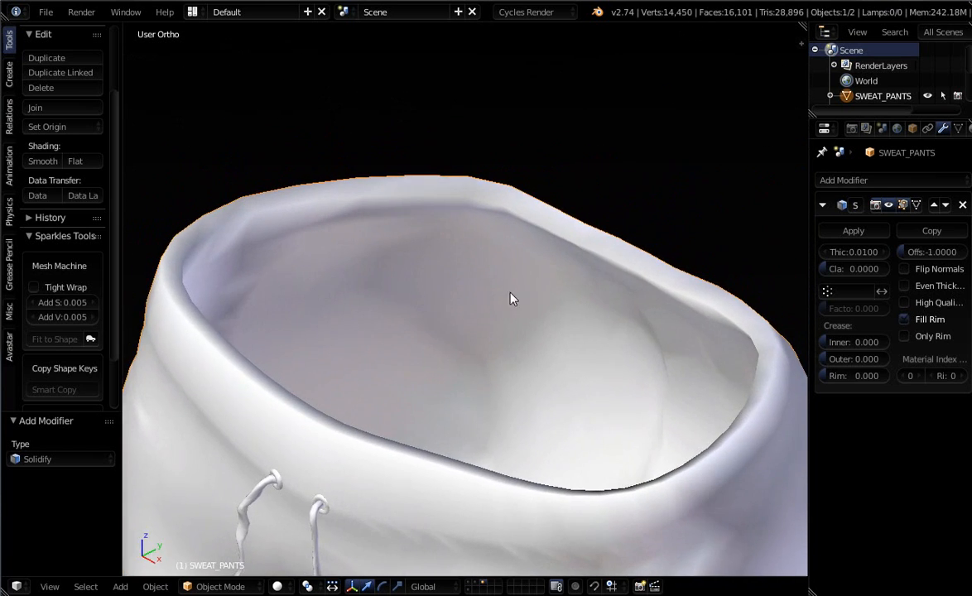
pyautogui.moveTo(406, 349); pyautogui.dragTo(424, 360, button='middle')
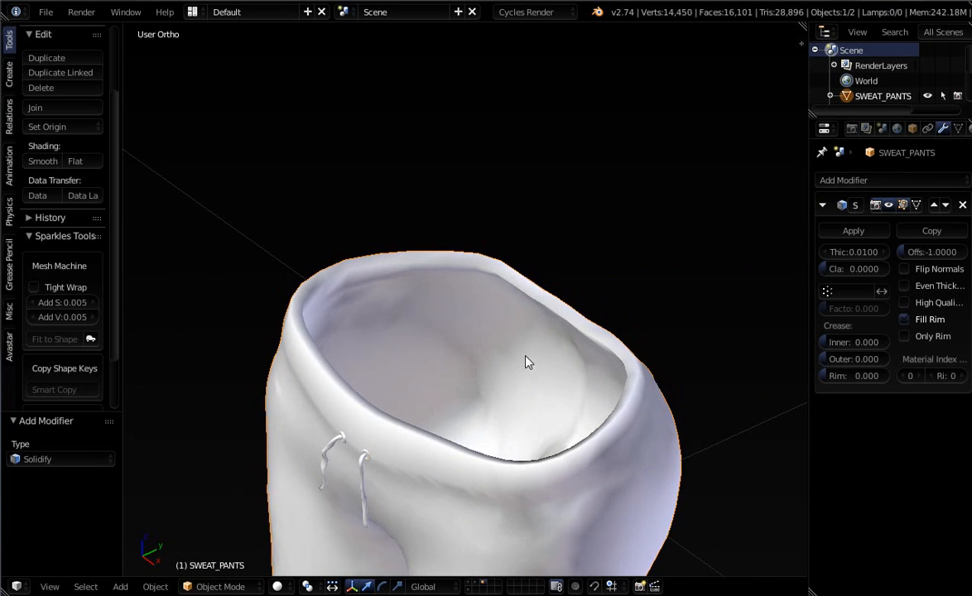
pyautogui.moveTo(527, 362); pyautogui.dragTo(532, 282, button='middle')
pyautogui.scroll(2, 531, 283)
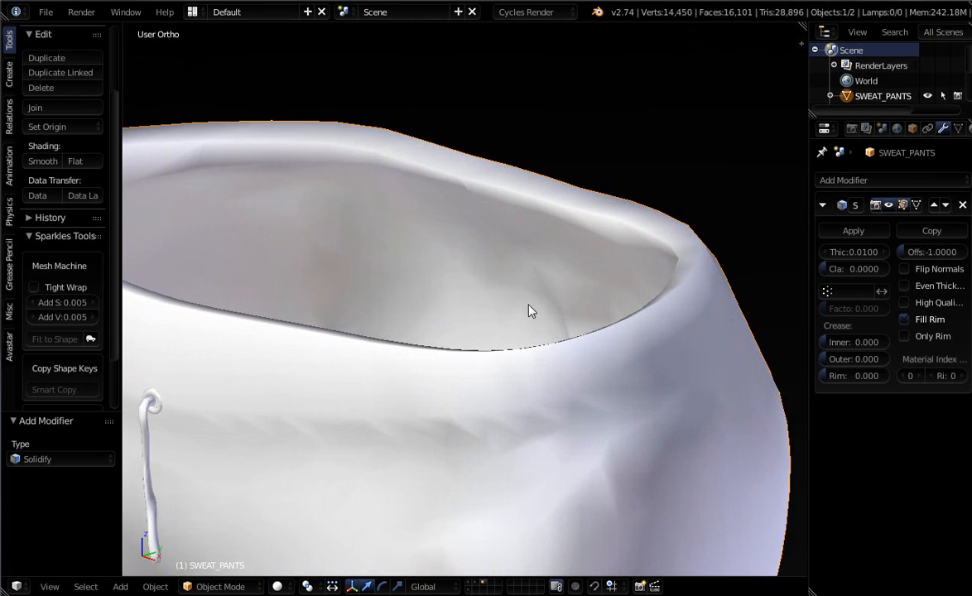
pyautogui.scroll(-2, 532, 311)
pyautogui.scroll(2, 538, 290)
pyautogui.scroll(-2, 464, 284)
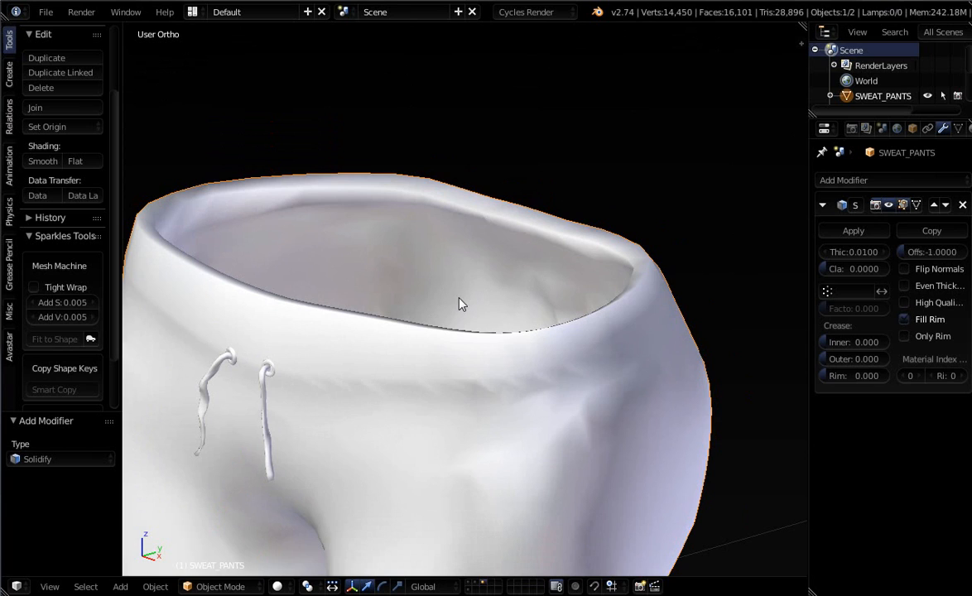
pyautogui.scroll(2, 461, 305)
pyautogui.scroll(-1, 464, 304)
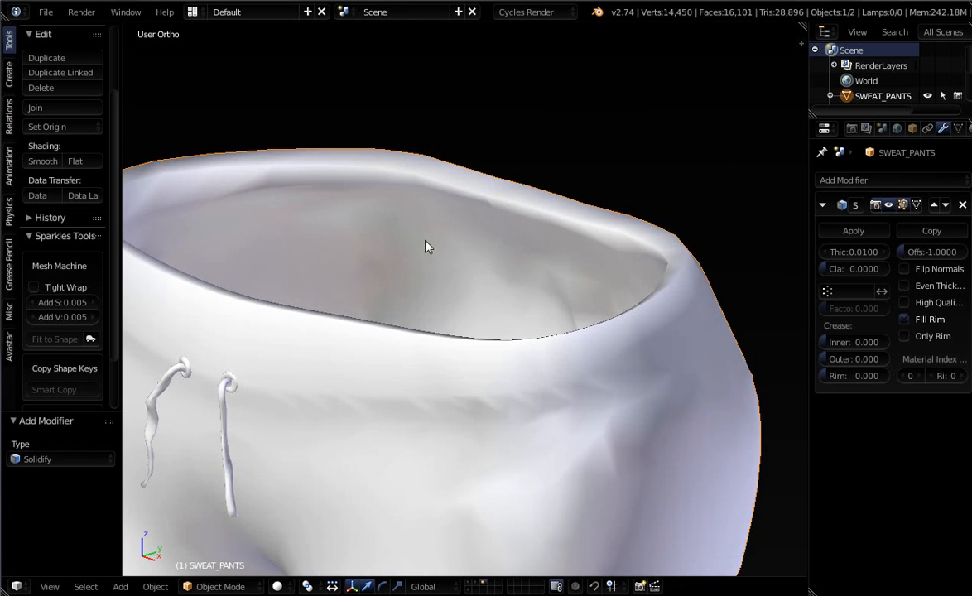
# Enable Only Rim on the Solidify modifier and check the rims at the waist opening and the leg hem.
pyautogui.click(905, 338)
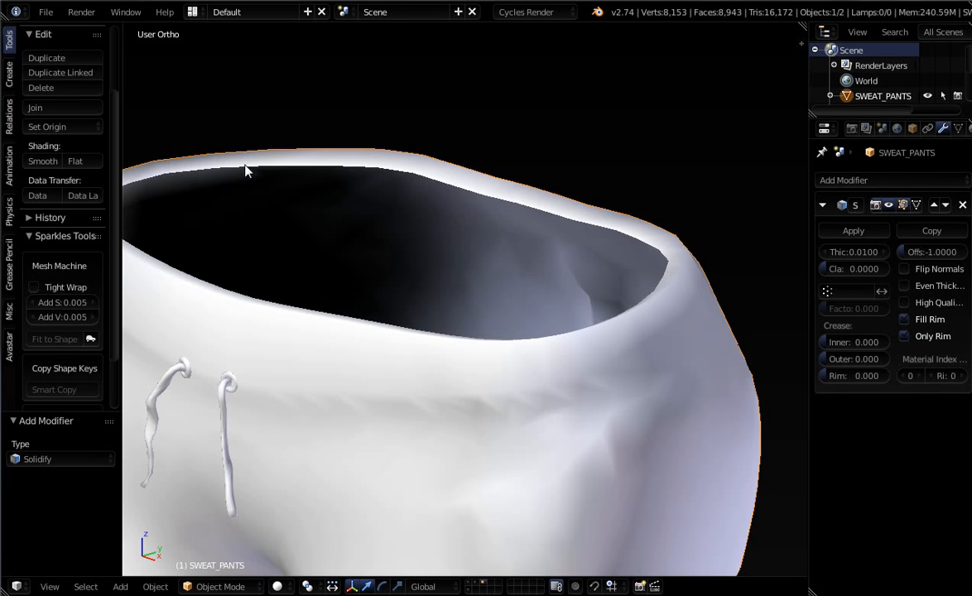
pyautogui.scroll(-5, 484, 322)
pyautogui.scroll(7, 508, 462)
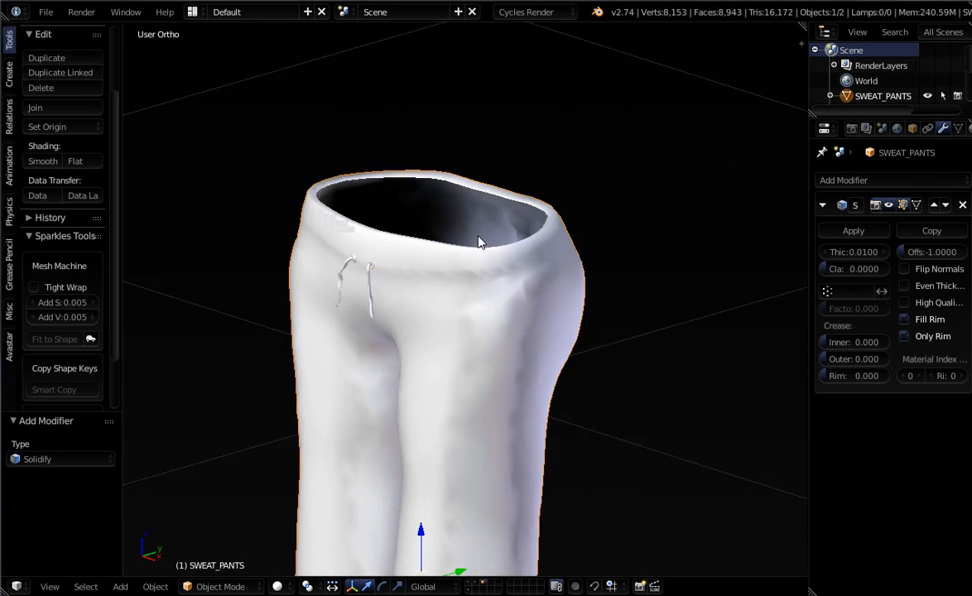
pyautogui.moveTo(488, 377); pyautogui.dragTo(473, 292, button='middle')
pyautogui.scroll(5, 469, 292)
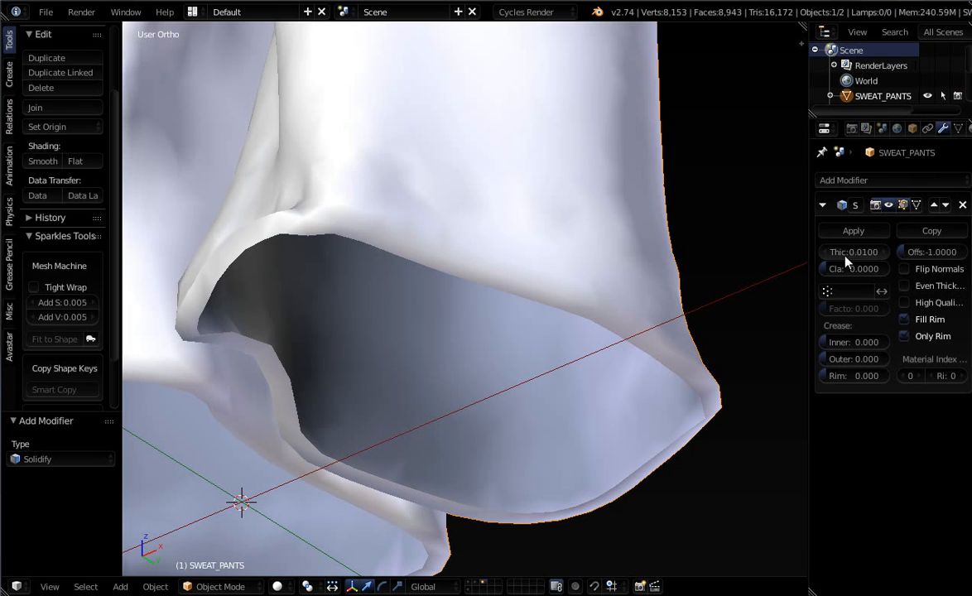
# Set the Solidify thickness to 0.0060 and apply the modifier to the sweatpants.
pyautogui.moveTo(832, 253); pyautogui.dragTo(802, 252)
pyautogui.moveTo(467, 262); pyautogui.dragTo(425, 285, button='middle')
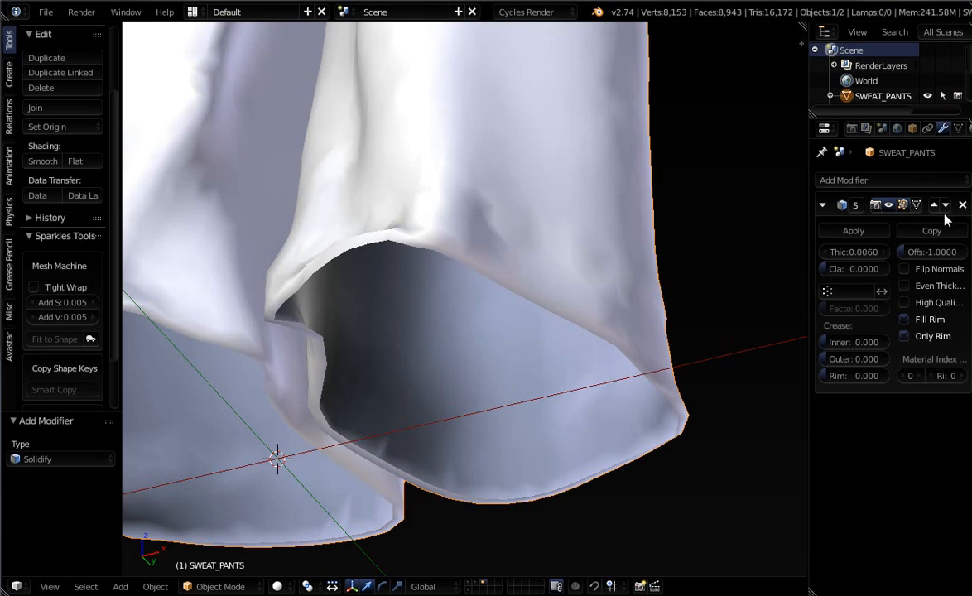
pyautogui.click(852, 232)
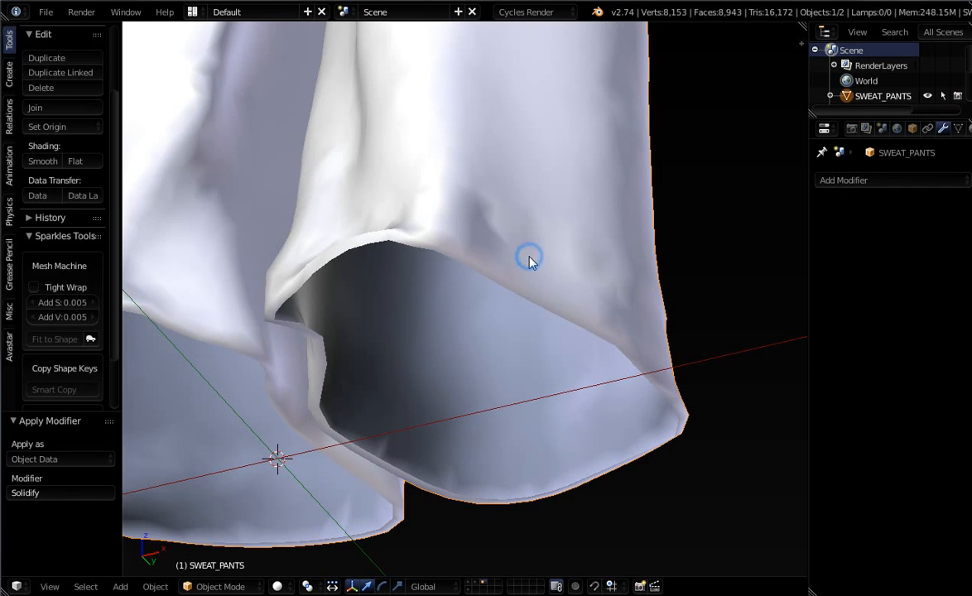
# Switch the sweatpants to Edit Mode and examine the rim geometry around the leg hems.
pyautogui.press('Tab')
pyautogui.moveTo(525, 256); pyautogui.dragTo(504, 280, button='middle')
pyautogui.scroll(-4, 504, 284)
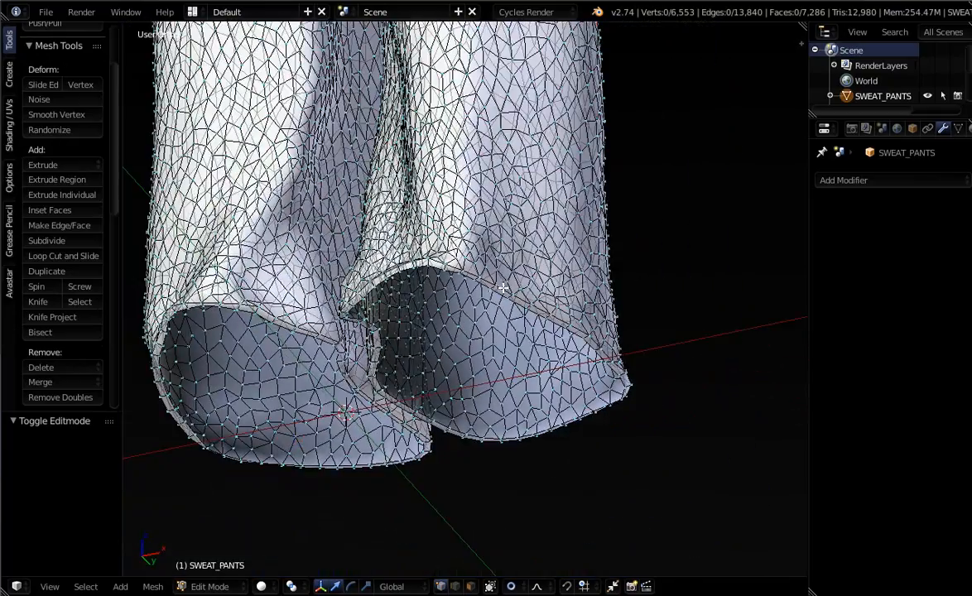
pyautogui.scroll(5, 307, 356)
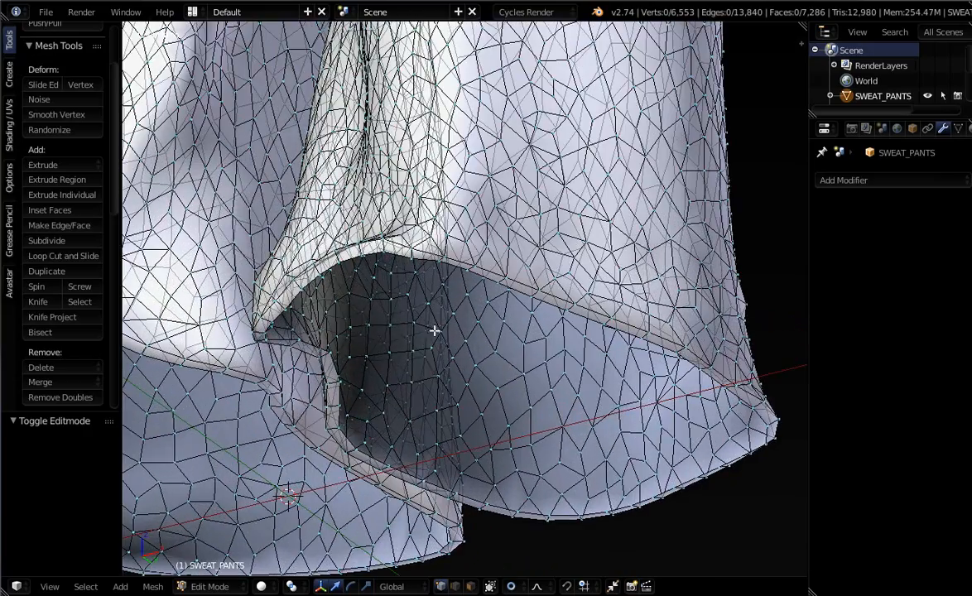
pyautogui.scroll(-3, 310, 325)
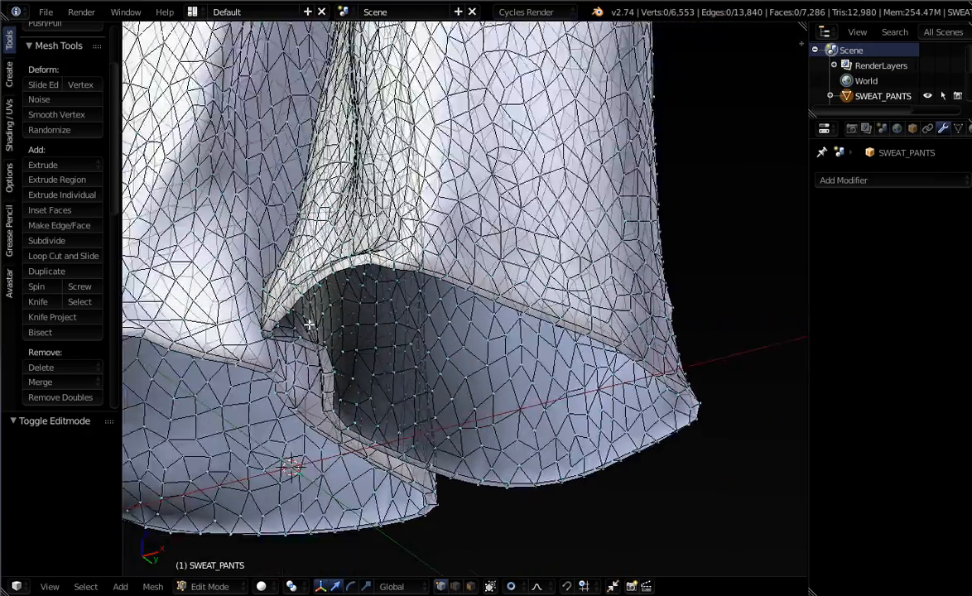
pyautogui.moveTo(375, 345); pyautogui.dragTo(403, 367, button='middle')
pyautogui.scroll(1, 403, 358)
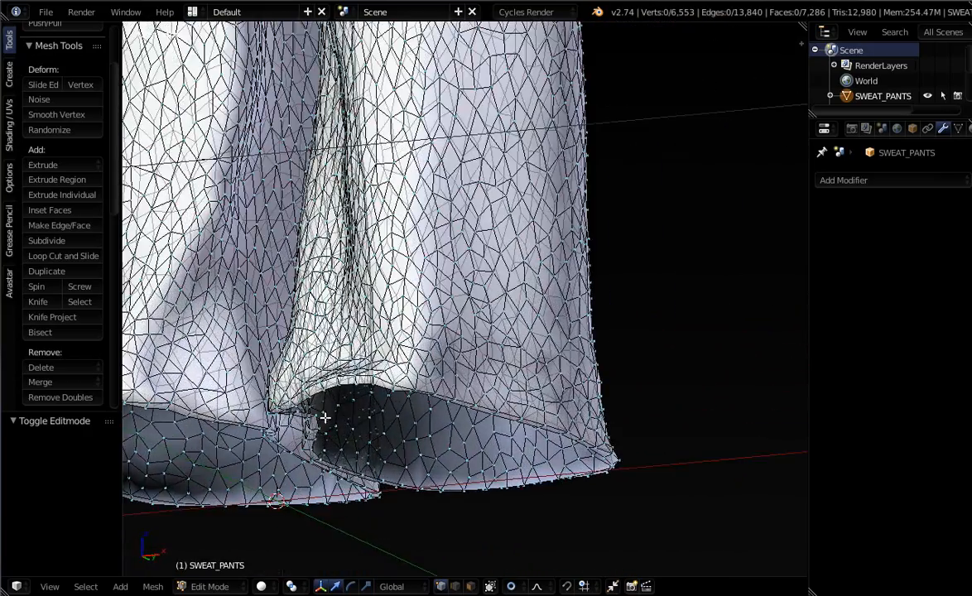
pyautogui.scroll(-1, 369, 406)
pyautogui.moveTo(377, 416); pyautogui.dragTo(373, 421, button='middle')
pyautogui.scroll(2, 377, 420)
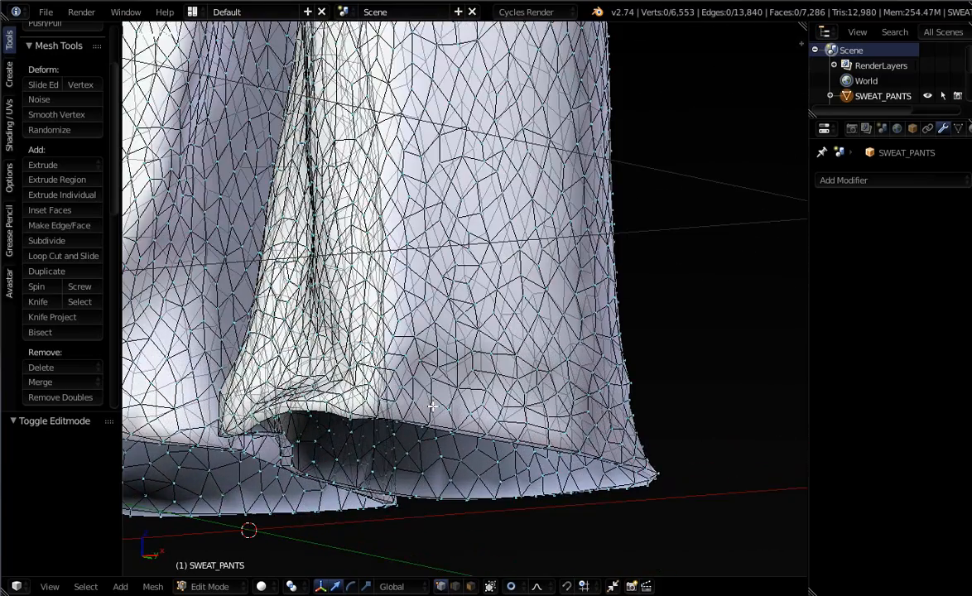
pyautogui.scroll(1, 457, 447)
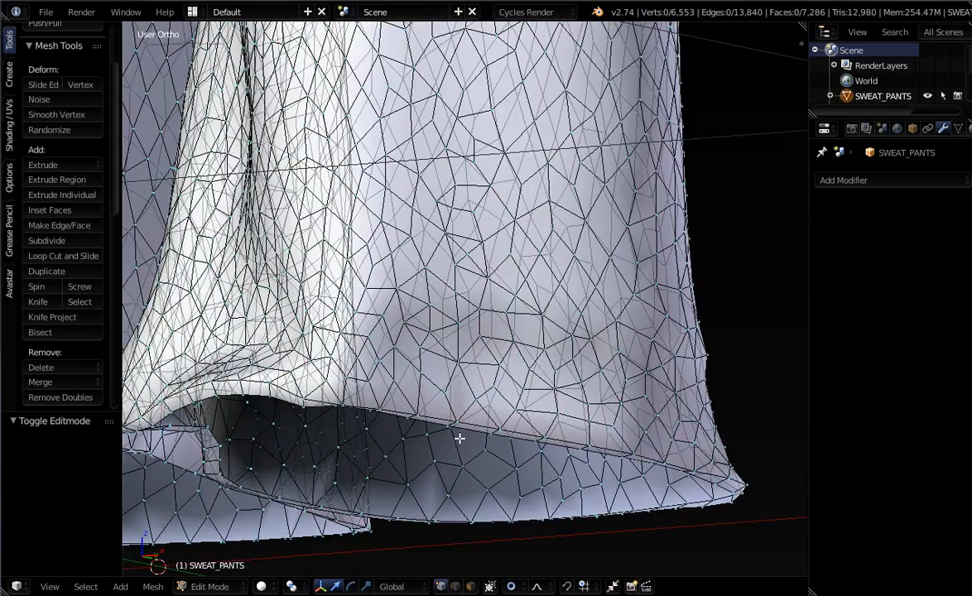
# Select the inner rim edge loop of the hem on the +X leg and extrude it about 0.014 upward along Z.
pyautogui.keyDown('alt'); pyautogui.rightClick(464, 428); pyautogui.keyUp('alt')
pyautogui.moveTo(386, 462); pyautogui.dragTo(469, 448, button='middle')
pyautogui.scroll(-4, 445, 434)
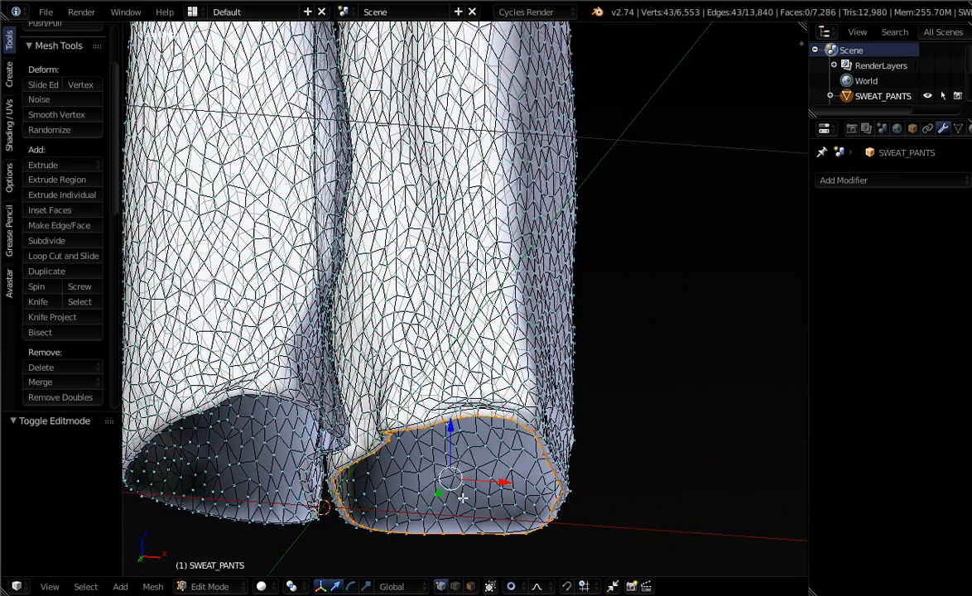
pyautogui.press('e')
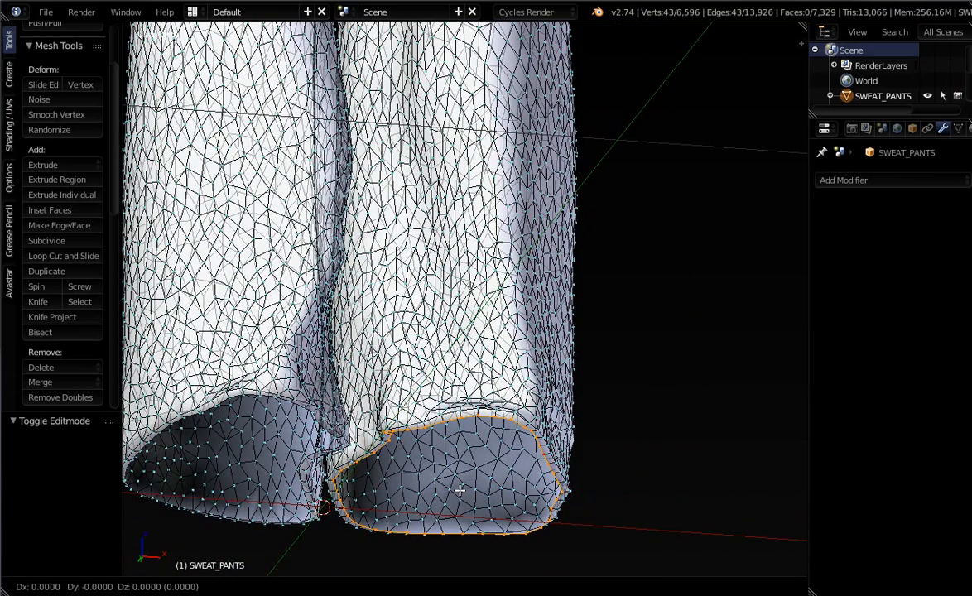
pyautogui.press('z')
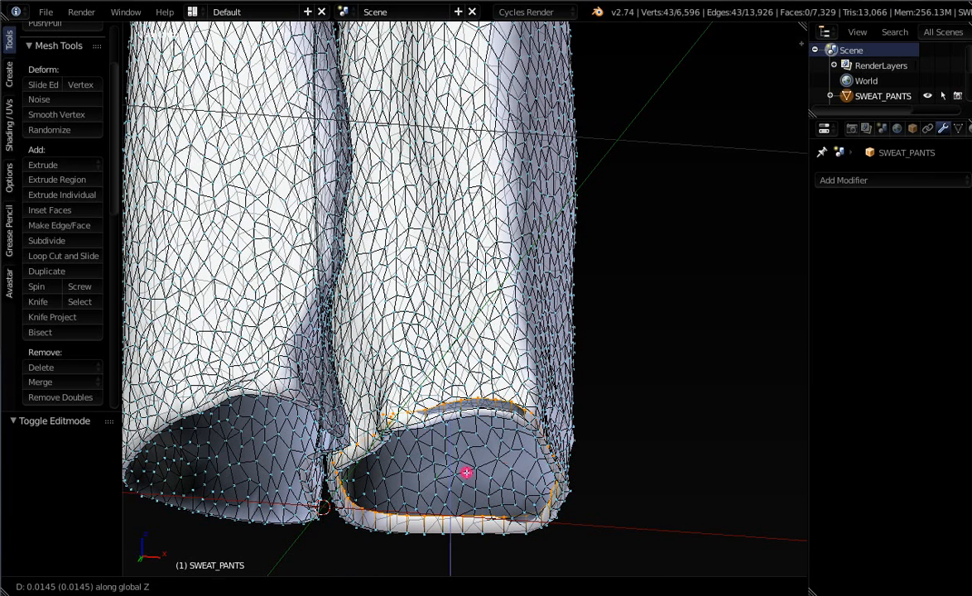
pyautogui.click(466, 473)
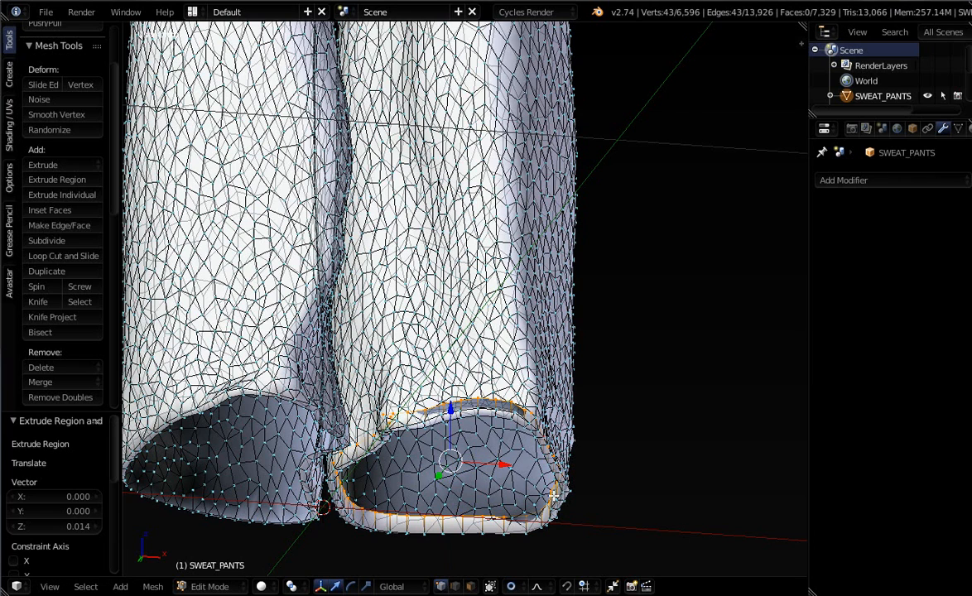
pyautogui.press('s')
pyautogui.click(626, 529)
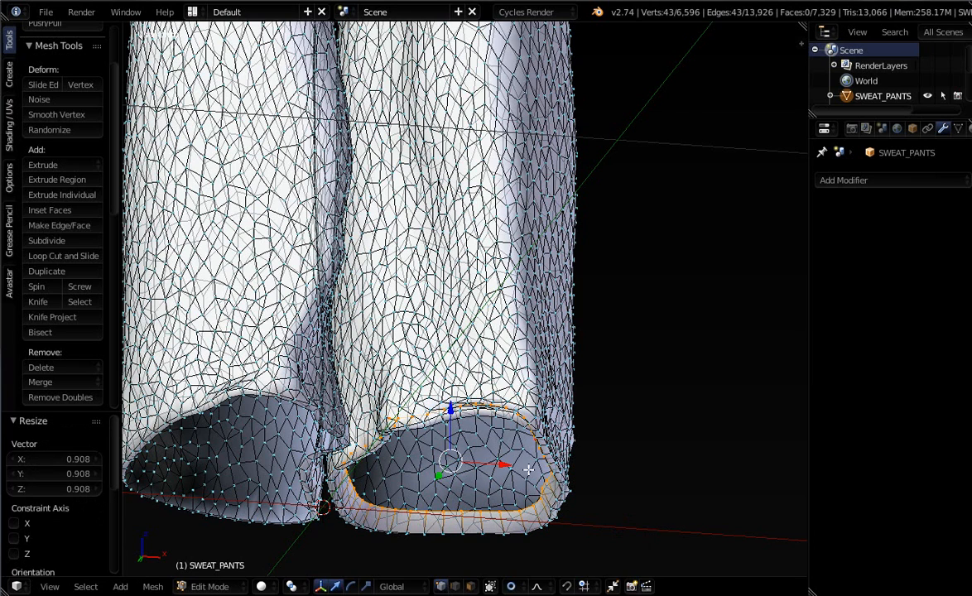
pyautogui.hotkey('ctrl', 'z')
# Scale the extruded hem loop on the +X leg to about 0.889 so it no longer pokes through the outer fabric.
pyautogui.moveTo(512, 482); pyautogui.dragTo(379, 532, button='middle')
pyautogui.scroll(4, 319, 506)
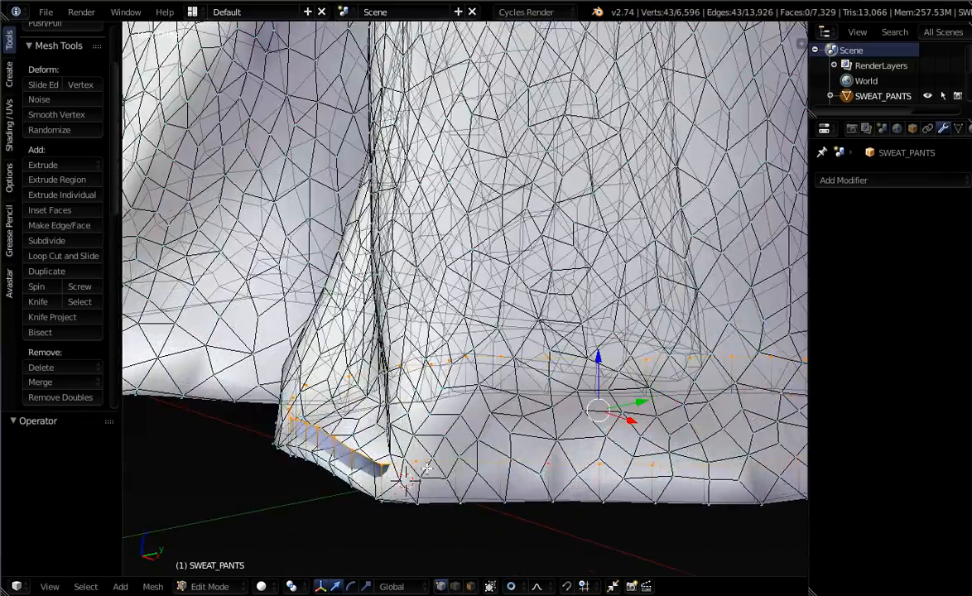
pyautogui.moveTo(427, 469); pyautogui.dragTo(721, 419, button='middle')
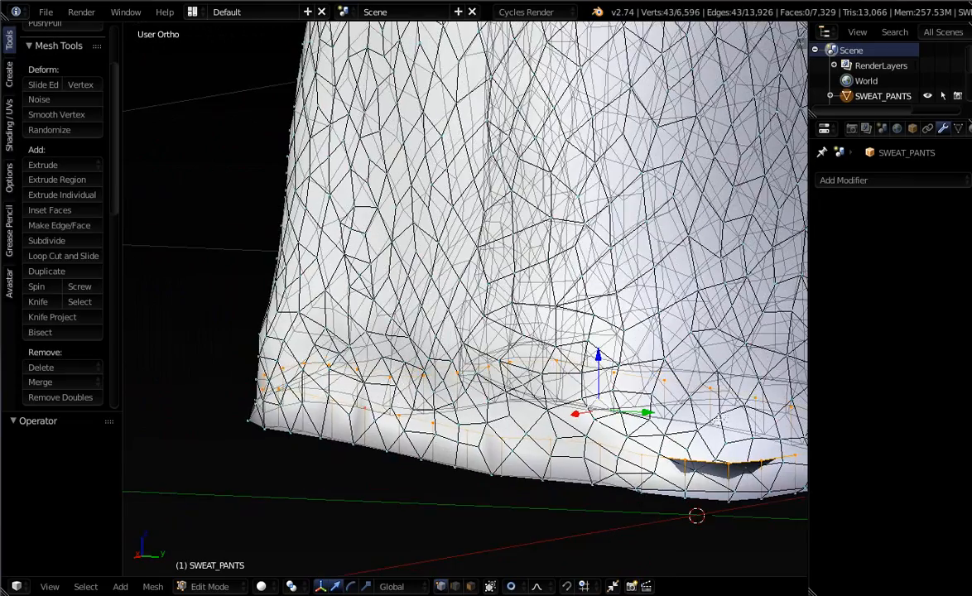
pyautogui.moveTo(744, 494); pyautogui.dragTo(597, 478, button='middle')
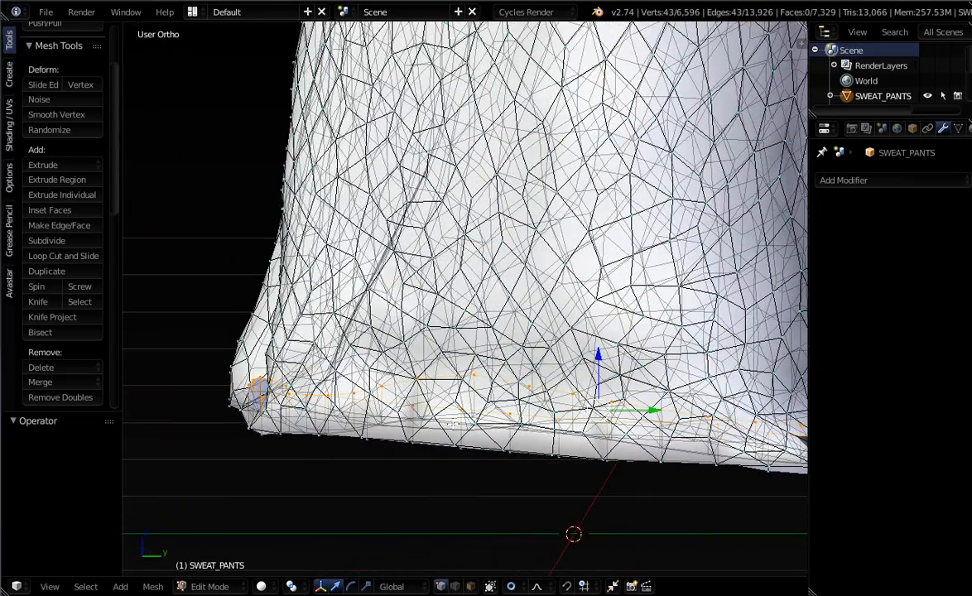
pyautogui.moveTo(454, 424); pyautogui.dragTo(514, 433, button='middle')
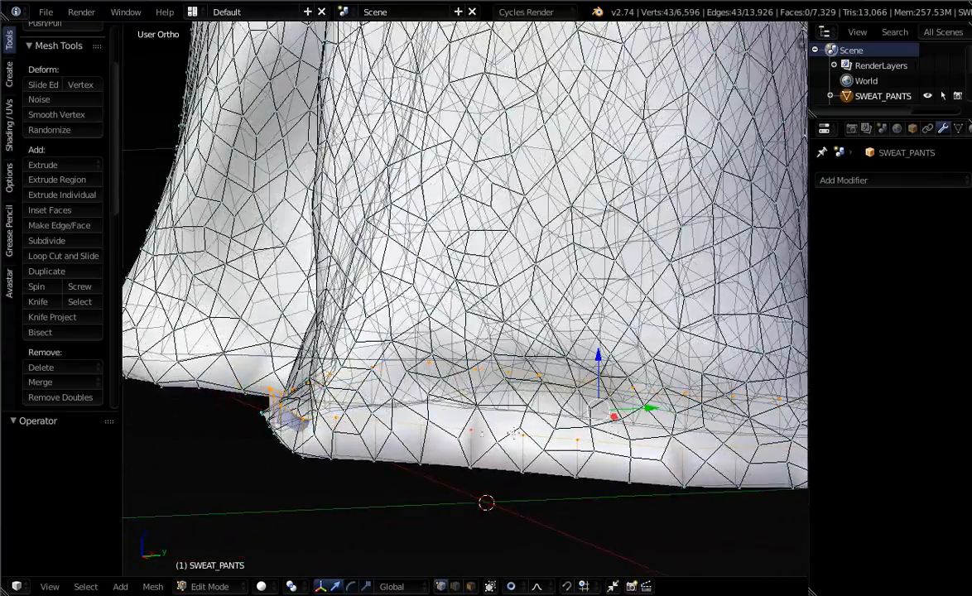
pyautogui.moveTo(600, 405); pyautogui.dragTo(631, 364, button='middle')
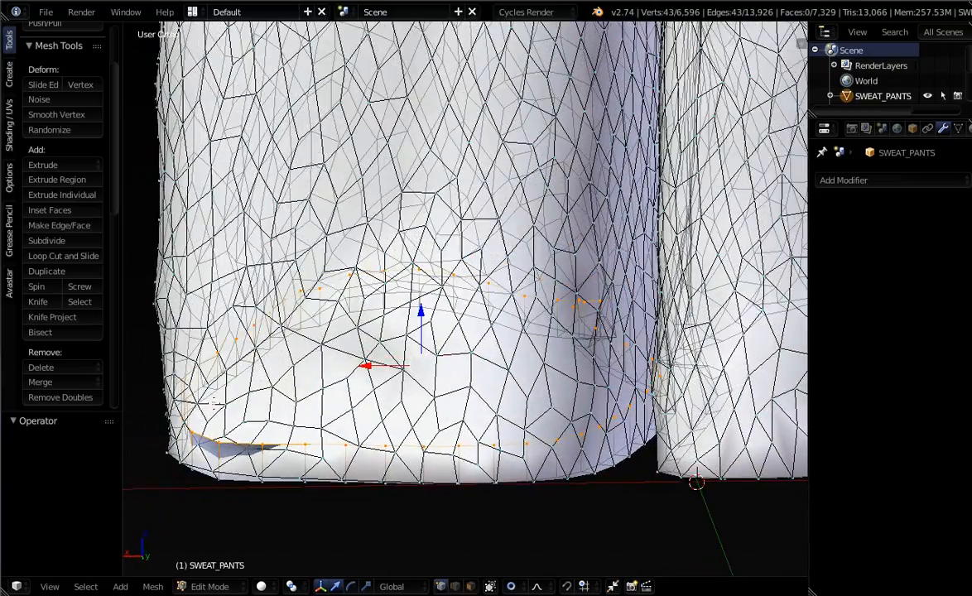
pyautogui.moveTo(214, 403); pyautogui.dragTo(503, 383, button='middle')
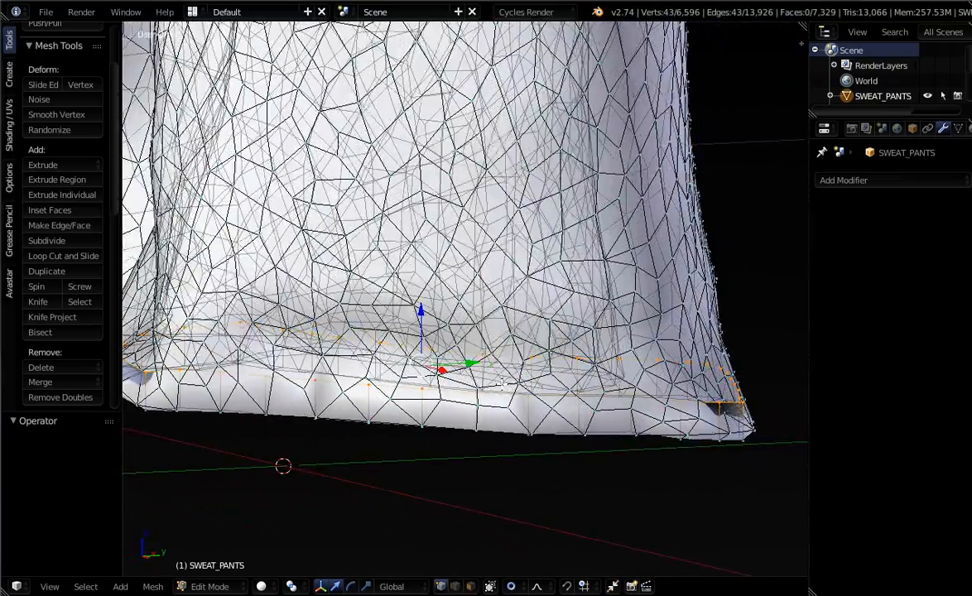
pyautogui.press('s')
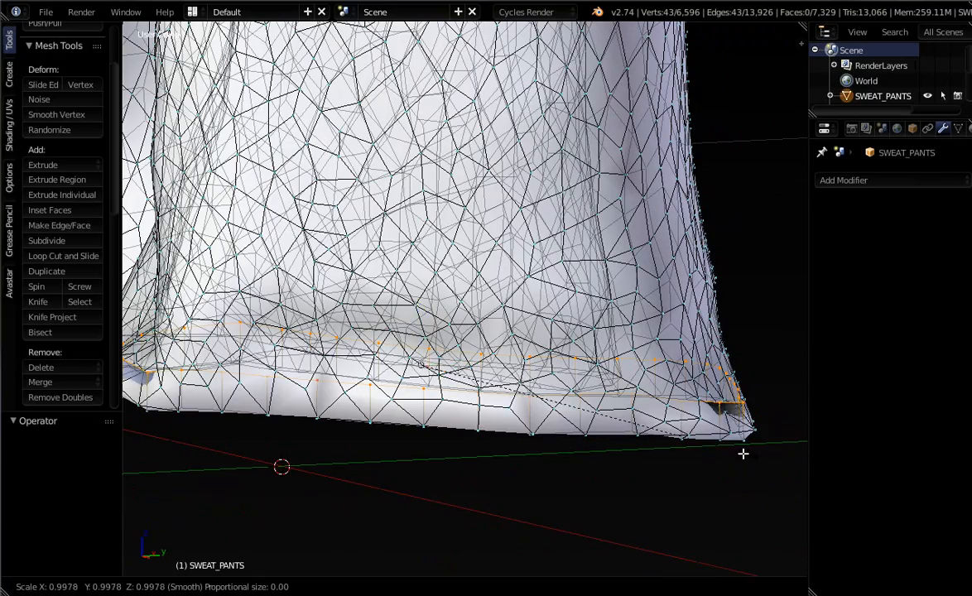
pyautogui.click(711, 450)
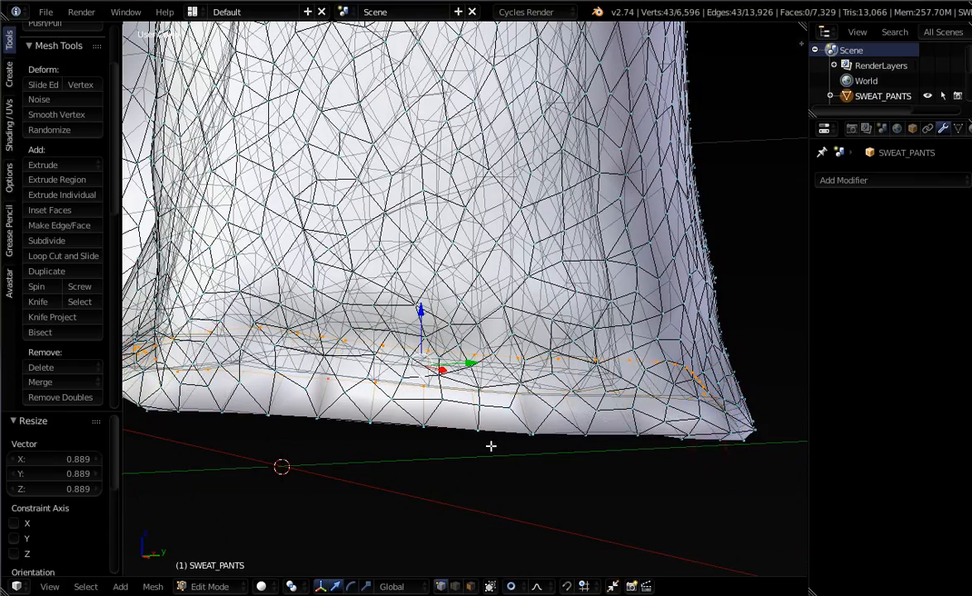
# Examine the scaled hem of the +X leg from several sides for geometry poking through the fabric.
pyautogui.moveTo(522, 387); pyautogui.dragTo(545, 375, button='middle')
pyautogui.scroll(-3, 545, 375)
pyautogui.moveTo(379, 366); pyautogui.dragTo(633, 298, button='middle')
pyautogui.scroll(4, 382, 411)
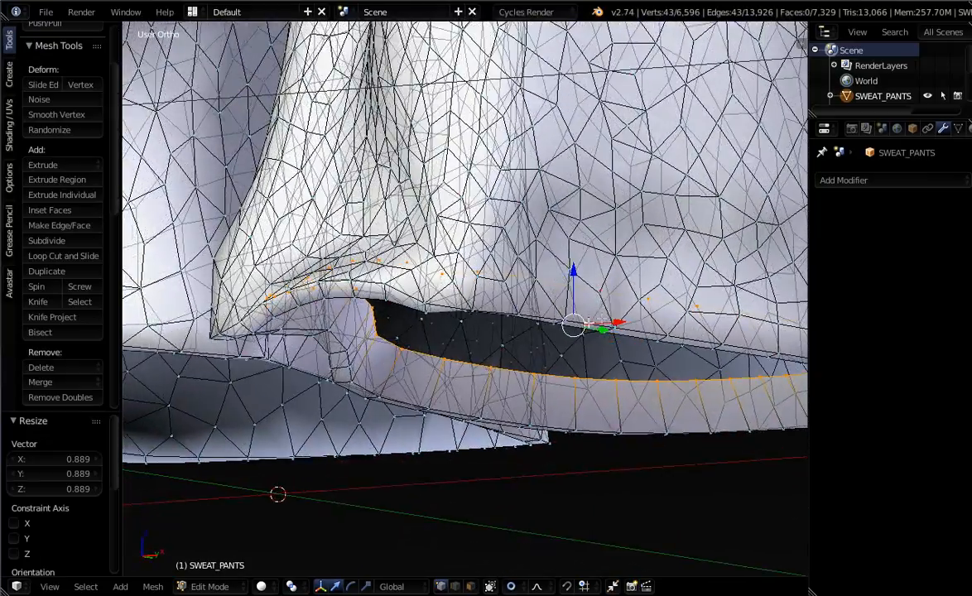
pyautogui.moveTo(588, 324); pyautogui.dragTo(245, 365, button='middle')
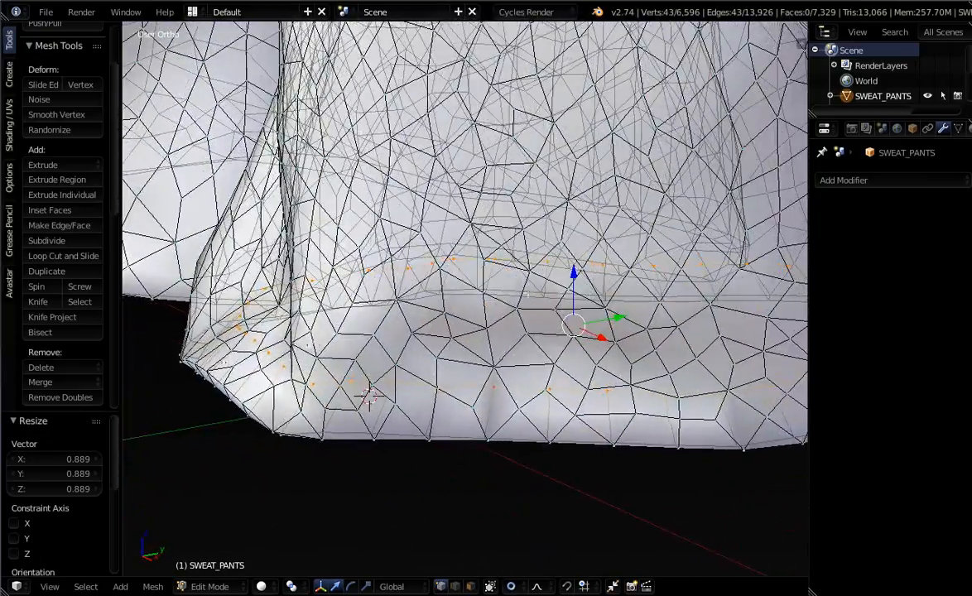
pyautogui.moveTo(470, 358); pyautogui.dragTo(551, 329, button='middle')
pyautogui.scroll(-6, 462, 307)
pyautogui.moveTo(551, 330); pyautogui.dragTo(540, 332)
pyautogui.moveTo(540, 332); pyautogui.dragTo(518, 347, button='middle')
pyautogui.scroll(3, 335, 338)
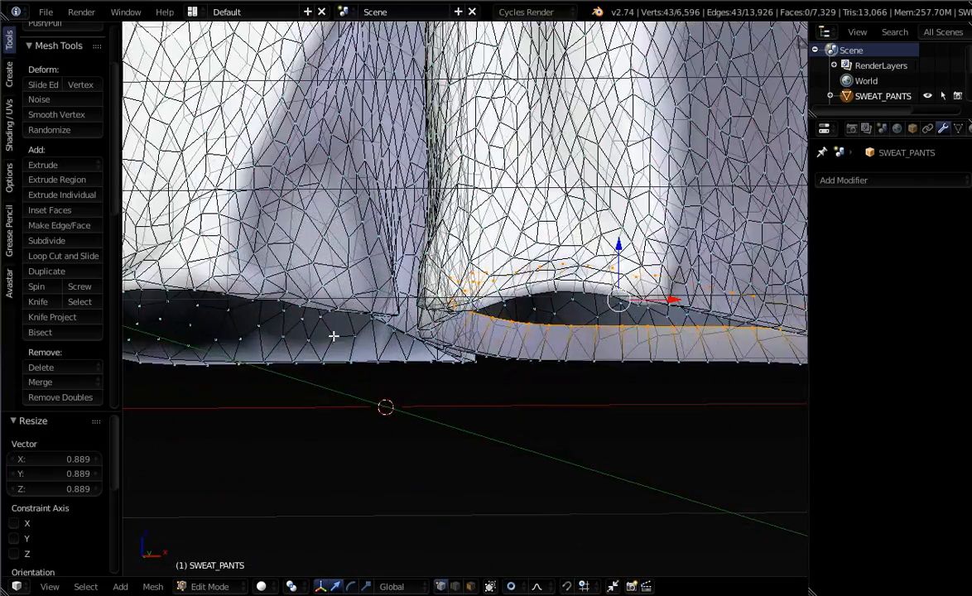
# Select the inner hem edge loop of the -X leg and extrude it about 0.016 upward along Z.
pyautogui.scroll(2, 353, 317)
pyautogui.keyDown('alt'); pyautogui.rightClick(339, 311); pyautogui.keyUp('alt')
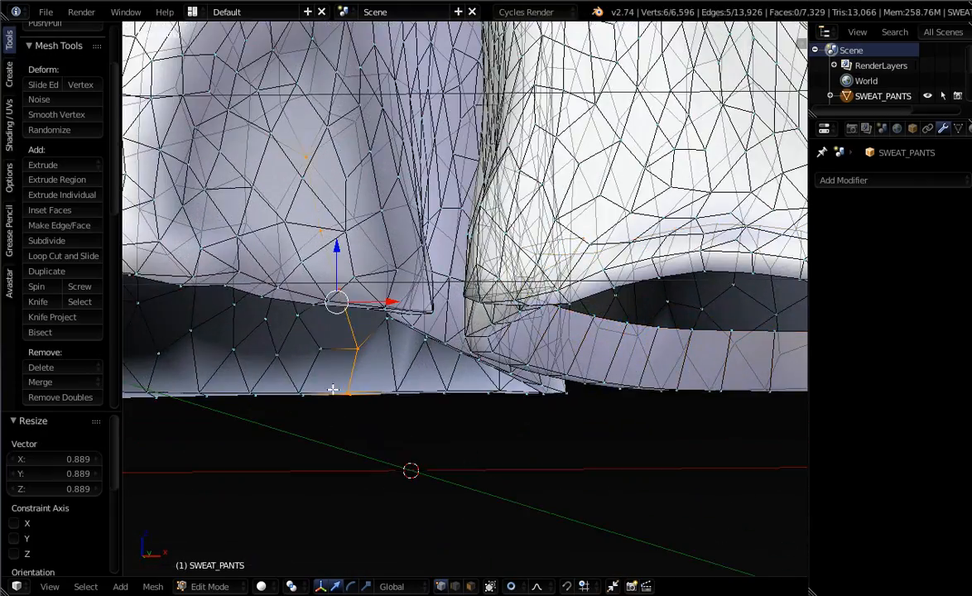
pyautogui.moveTo(332, 390); pyautogui.dragTo(410, 387, button='middle')
pyautogui.keyDown('alt'); pyautogui.rightClick(413, 392); pyautogui.keyUp('alt')
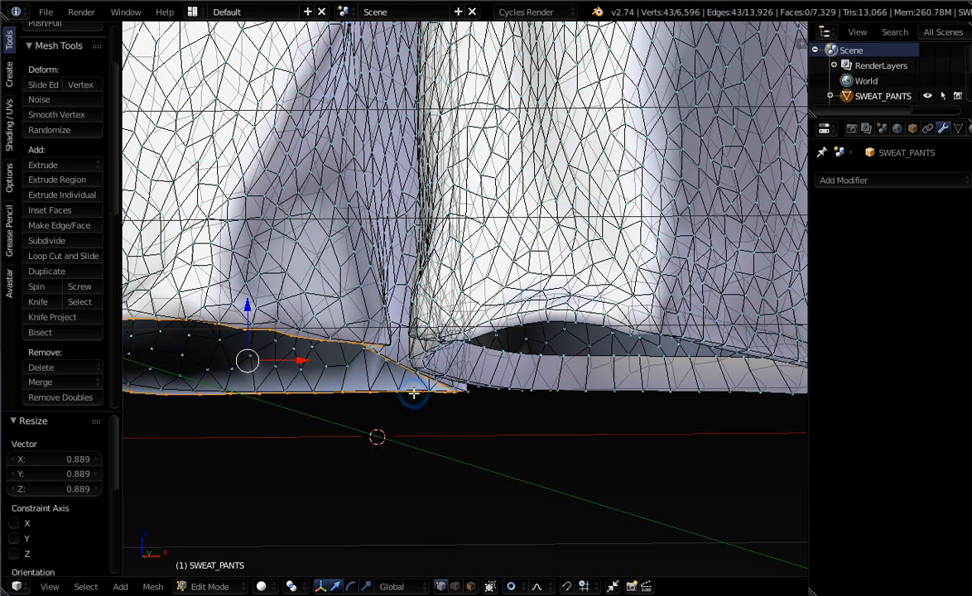
pyautogui.press('e')
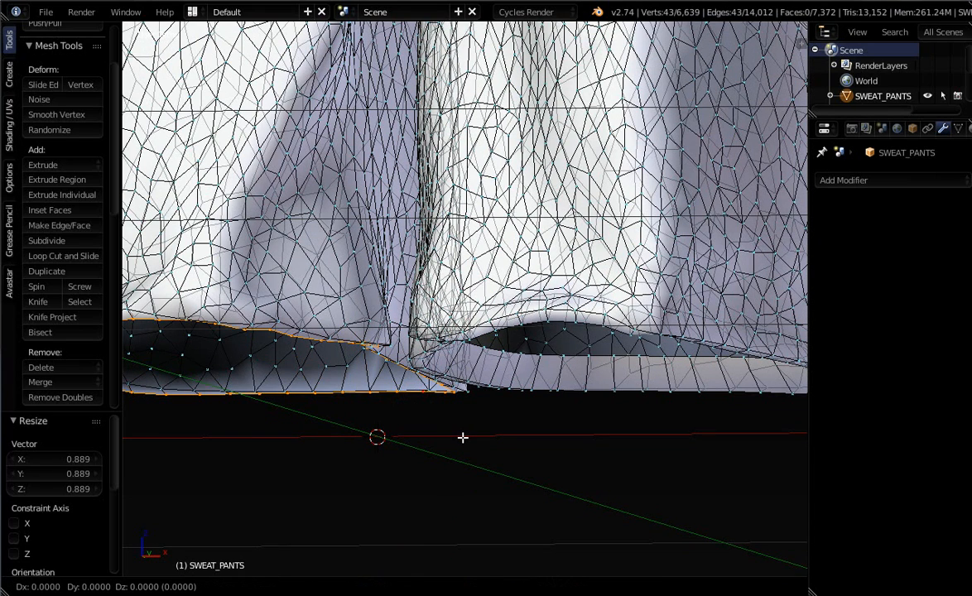
pyautogui.press('z')
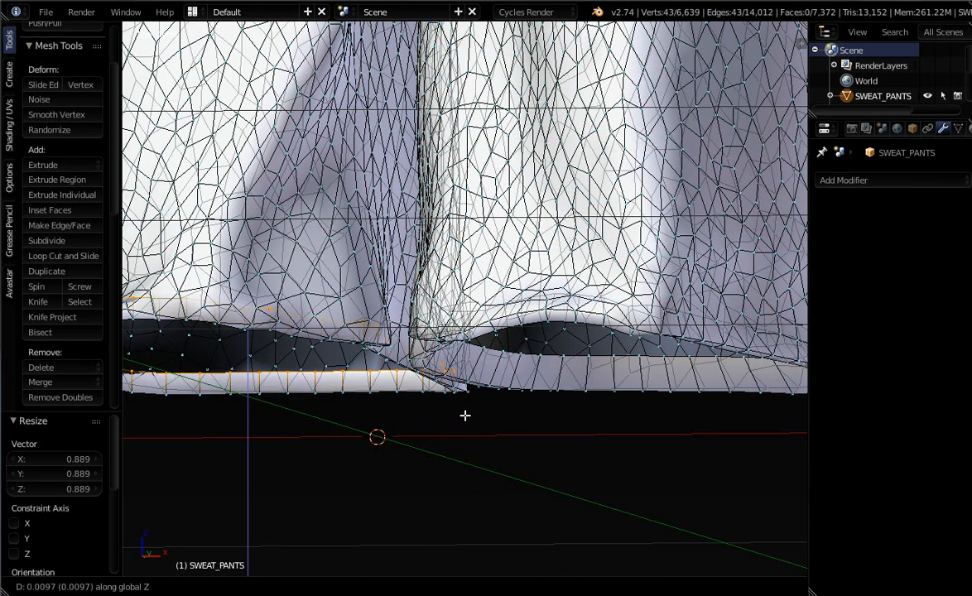
pyautogui.click(462, 402)
# Scale the extruded hem loop on the -X leg to about 0.862 to pull it inside the fabric.
pyautogui.moveTo(393, 407); pyautogui.dragTo(562, 447, button='middle')
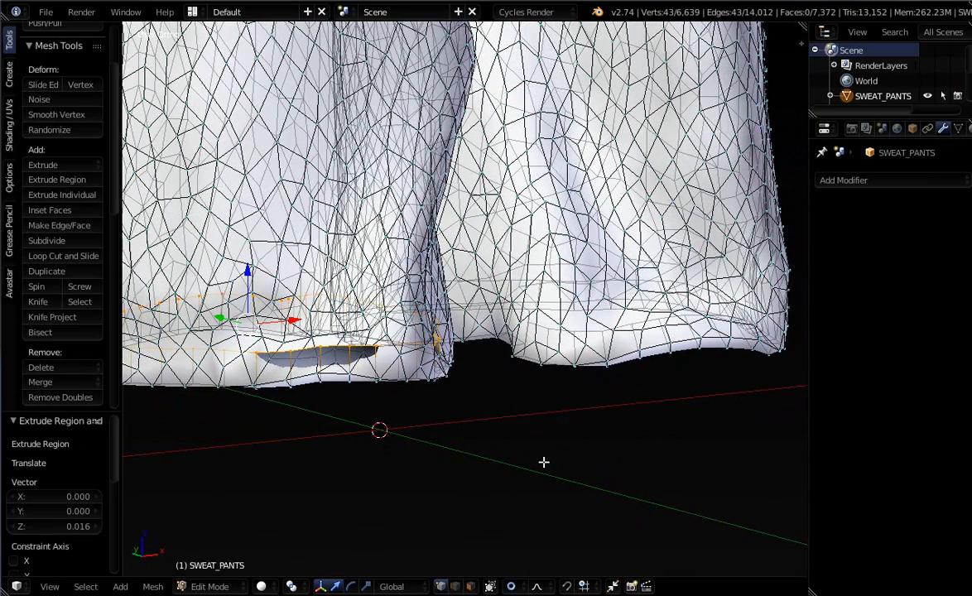
pyautogui.press('s')
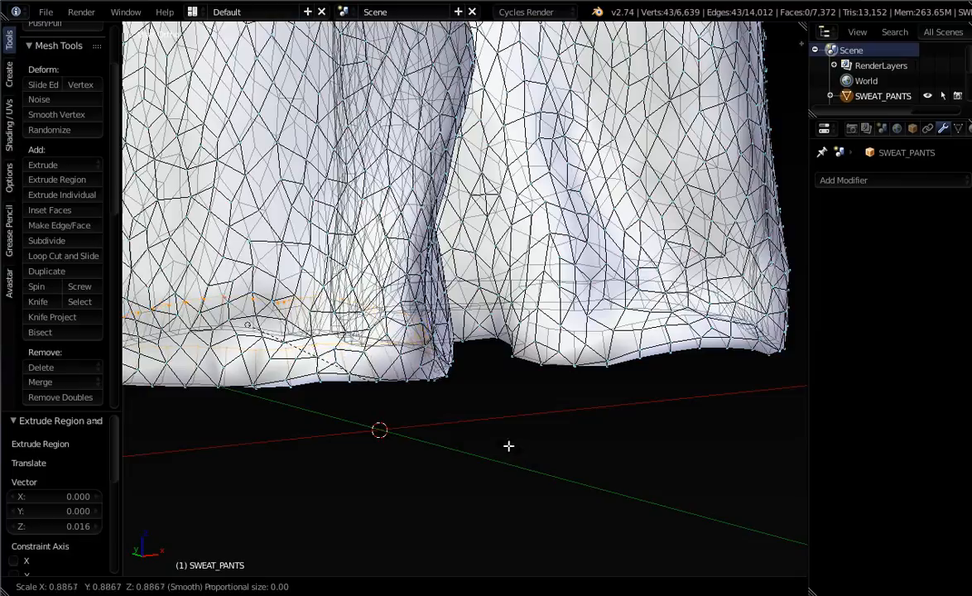
pyautogui.click(502, 444)
# Select the inner rim edge loop at the waist and extrude it downward along Z twice, by about 0.007 and about 0.010.
pyautogui.moveTo(502, 444); pyautogui.dragTo(422, 195, button='middle')
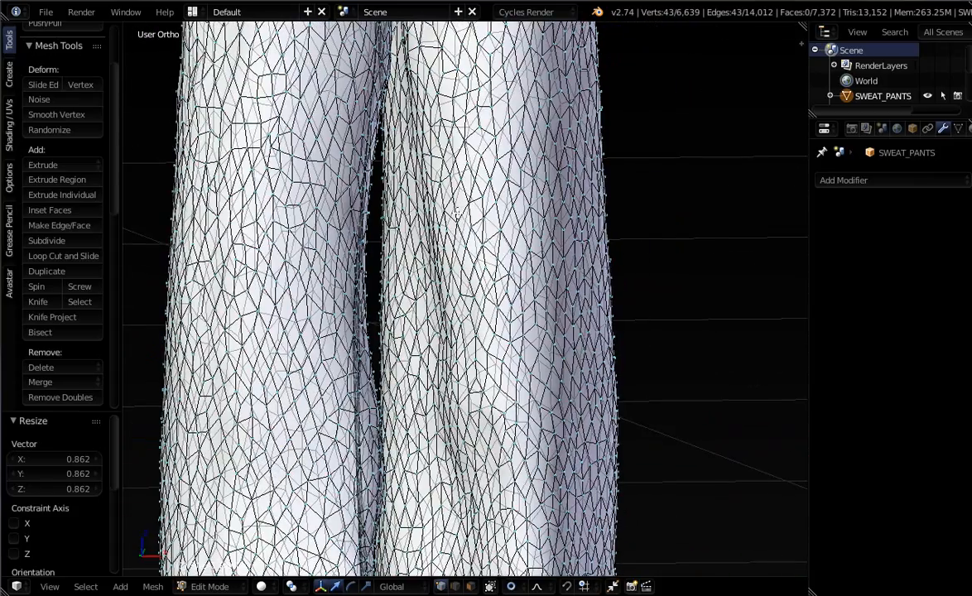
pyautogui.moveTo(460, 158); pyautogui.dragTo(486, 284, button='middle')
pyautogui.scroll(-2, 476, 248)
pyautogui.scroll(5, 466, 149)
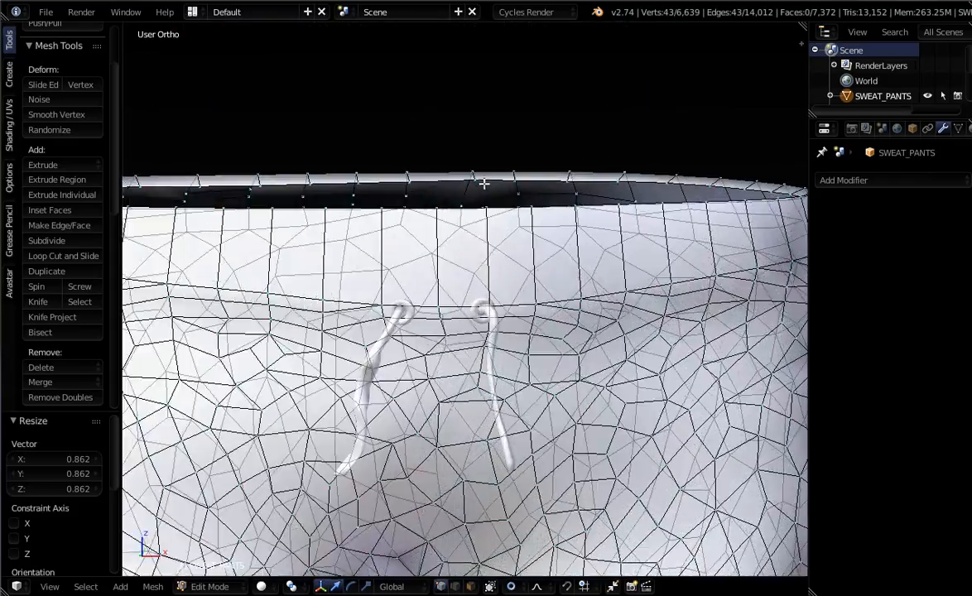
pyautogui.keyDown('alt'); pyautogui.rightClick(494, 187); pyautogui.keyUp('alt')
pyautogui.moveTo(494, 187); pyautogui.dragTo(563, 203, button='middle')
pyautogui.press('e')
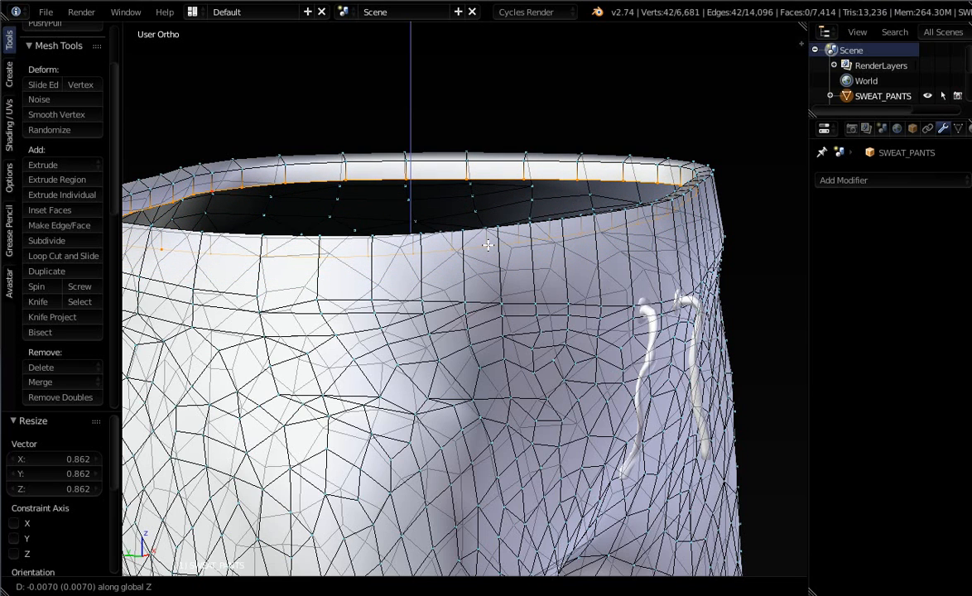
pyautogui.click(489, 244)
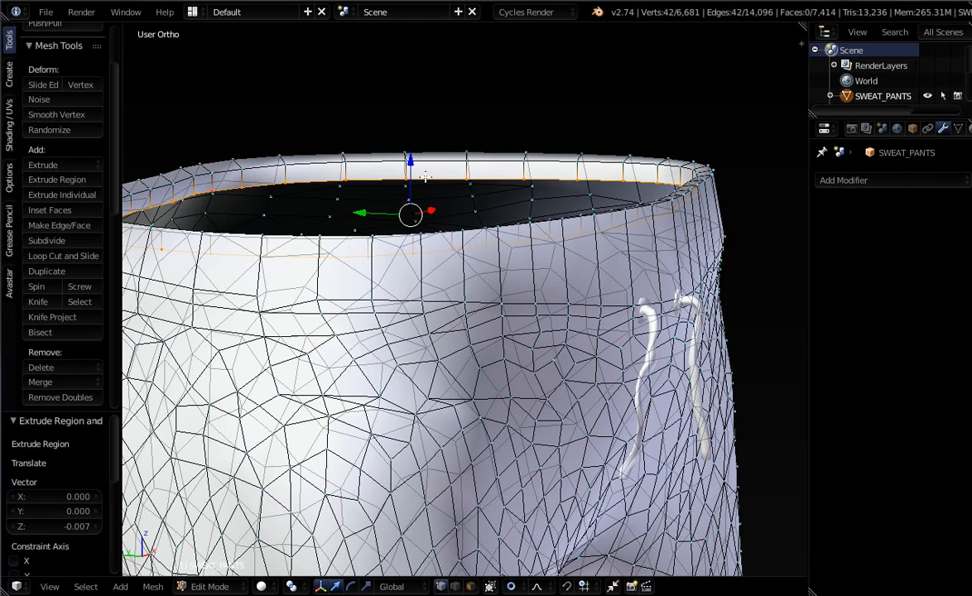
pyautogui.press('e')
pyautogui.press('z')
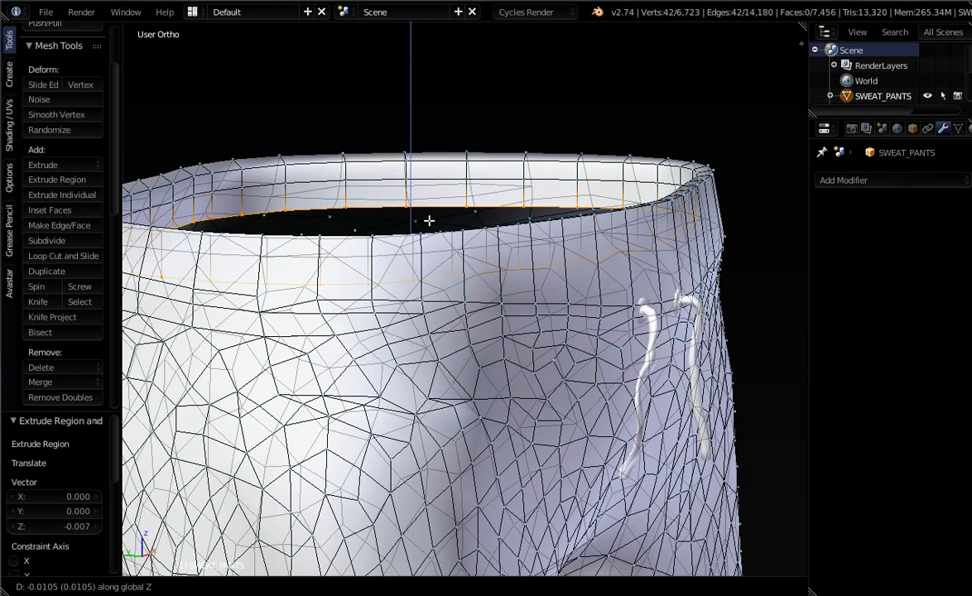
pyautogui.click(429, 218)
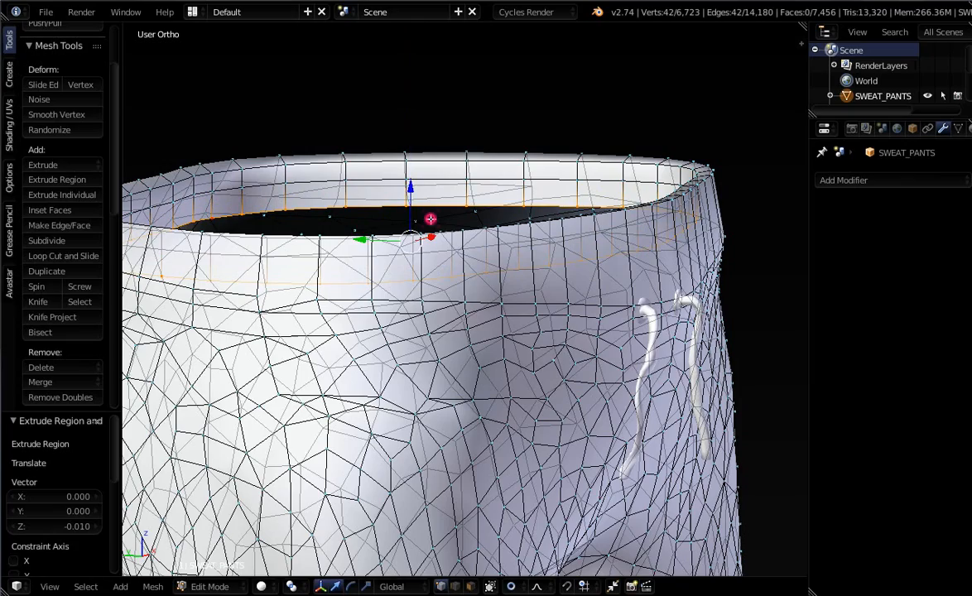
# Select the middle edge loop on the inside of the waistband and delete it with the Edge Loops option.
pyautogui.moveTo(430, 218); pyautogui.dragTo(575, 259, button='middle')
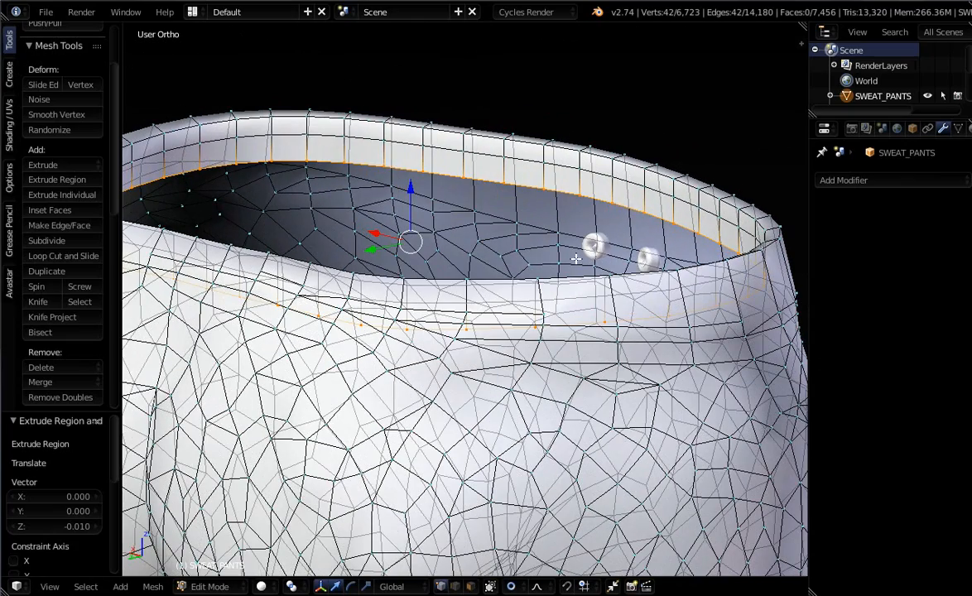
pyautogui.moveTo(619, 203); pyautogui.dragTo(666, 166, button='middle')
pyautogui.scroll(4, 670, 163)
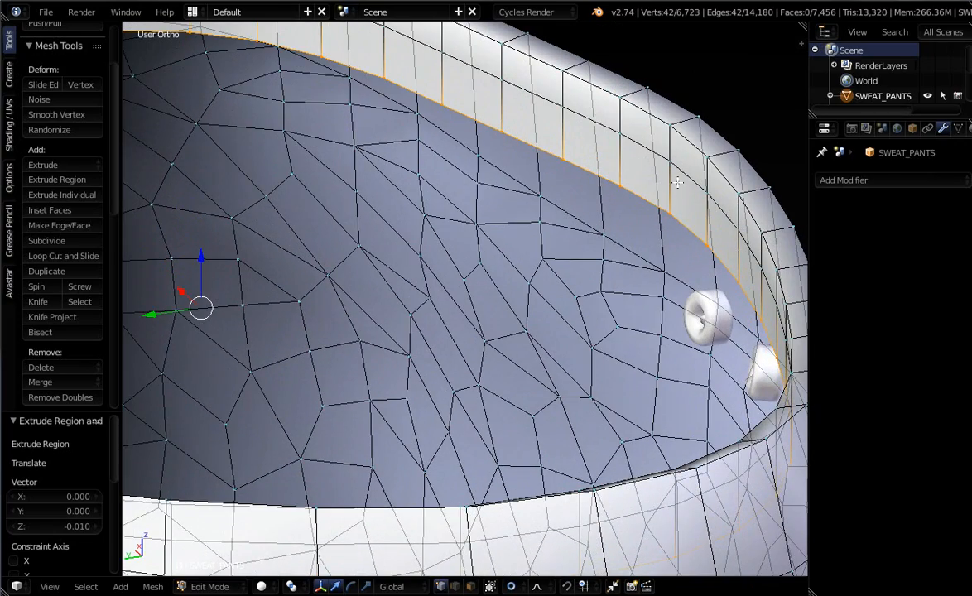
pyautogui.moveTo(693, 215); pyautogui.dragTo(677, 170, button='middle')
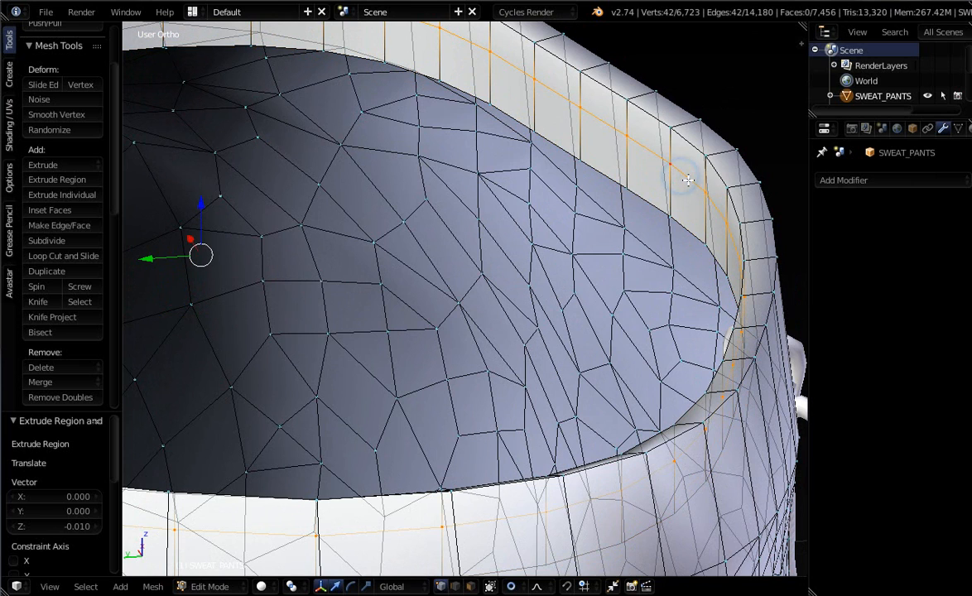
pyautogui.press('x')
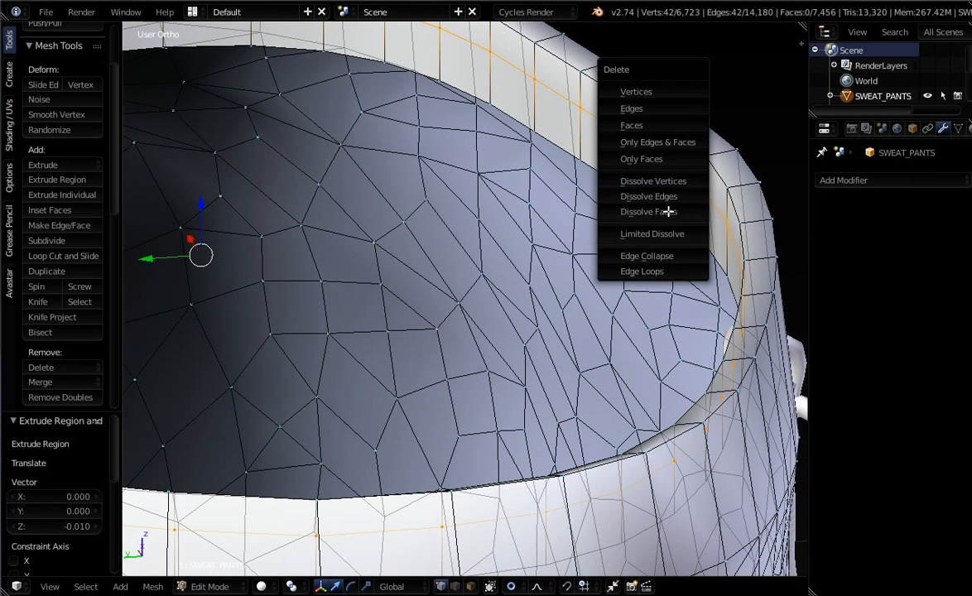
pyautogui.click(643, 273)
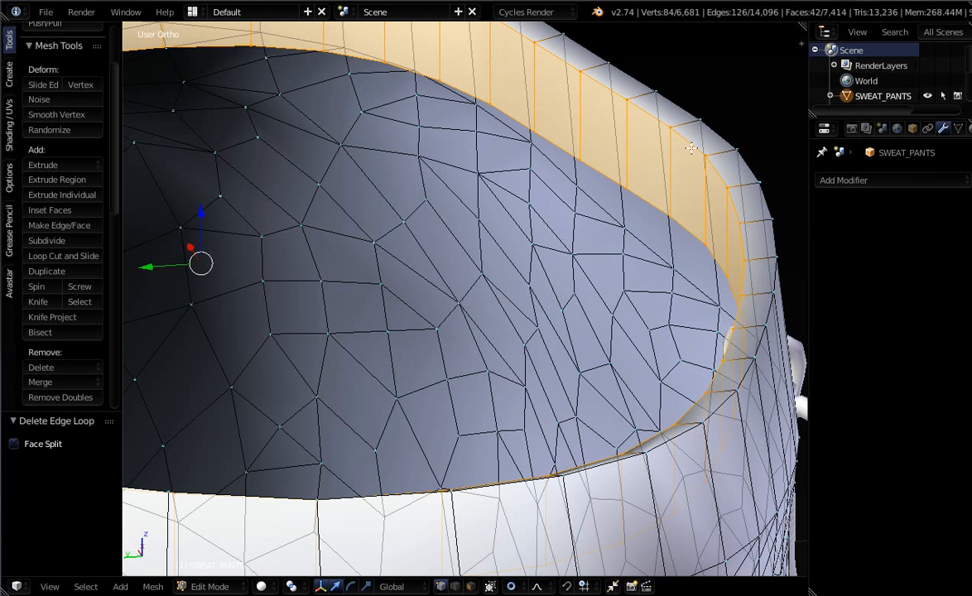
# Examine the inner waistband strip all around the waist opening.
pyautogui.moveTo(697, 188); pyautogui.dragTo(700, 318, button='middle')
pyautogui.scroll(-4, 608, 351)
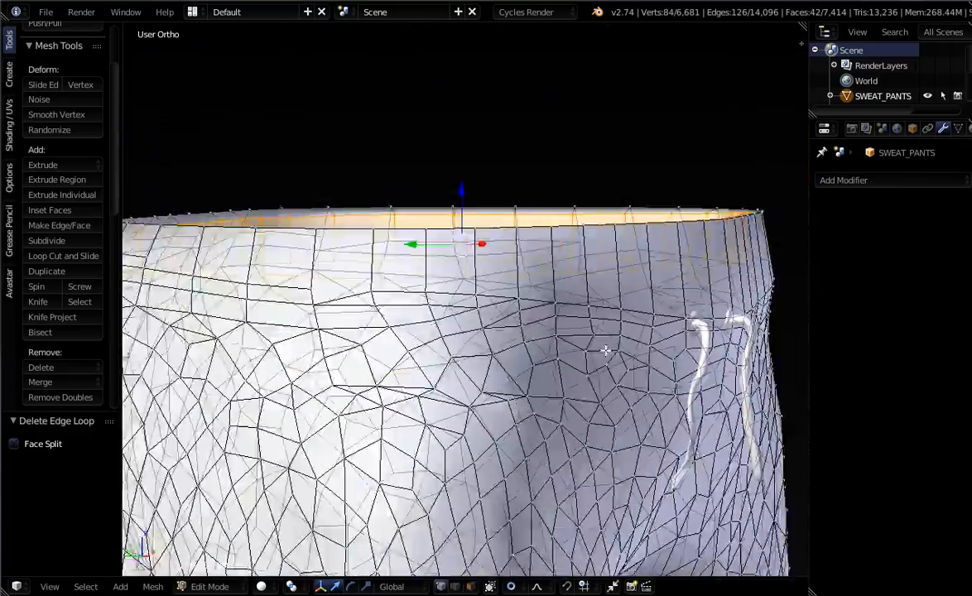
pyautogui.moveTo(514, 349); pyautogui.dragTo(610, 365, button='middle')
pyautogui.scroll(4, 556, 272)
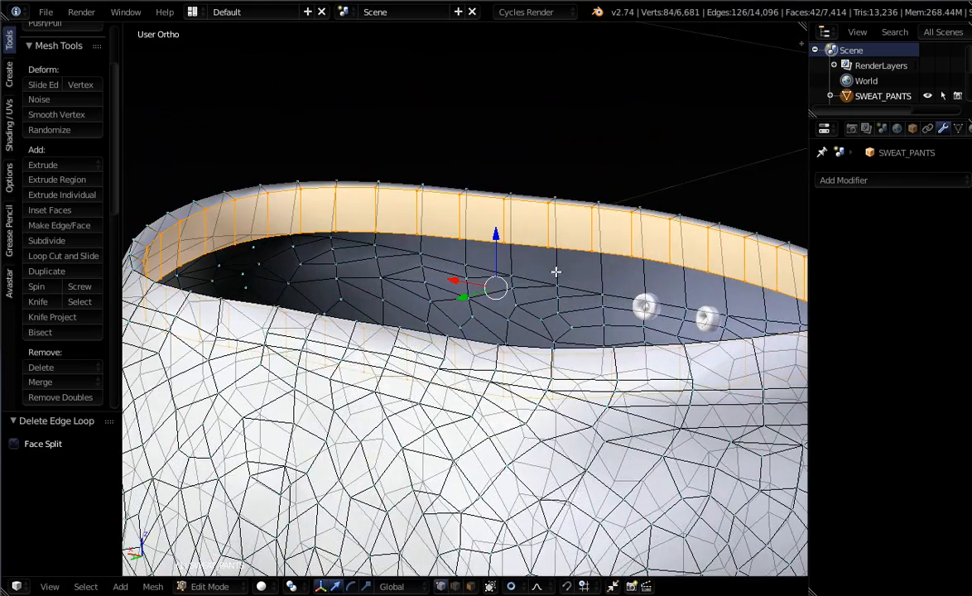
pyautogui.moveTo(559, 313); pyautogui.dragTo(723, 222, button='middle')
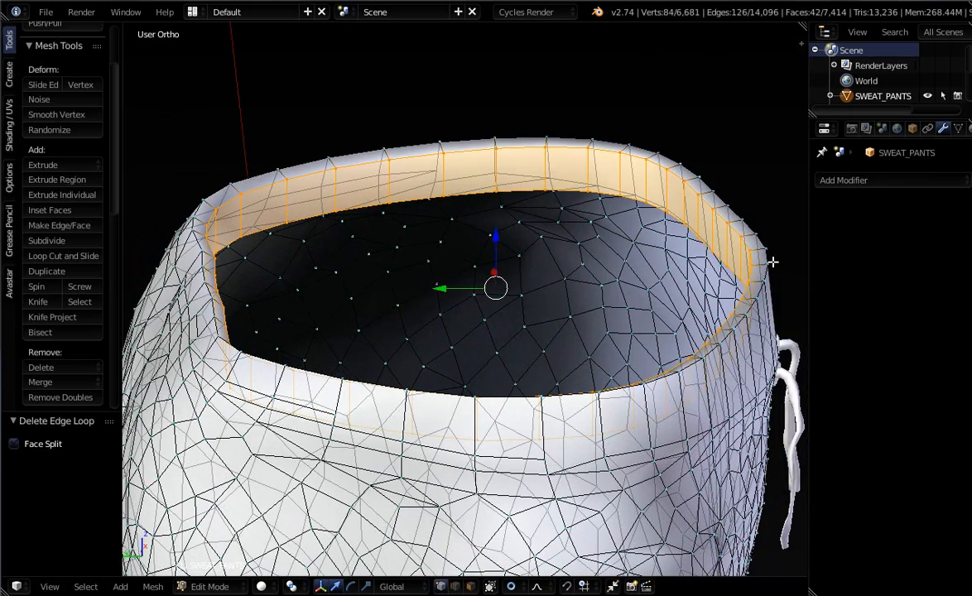
pyautogui.moveTo(782, 287); pyautogui.dragTo(629, 294, button='middle')
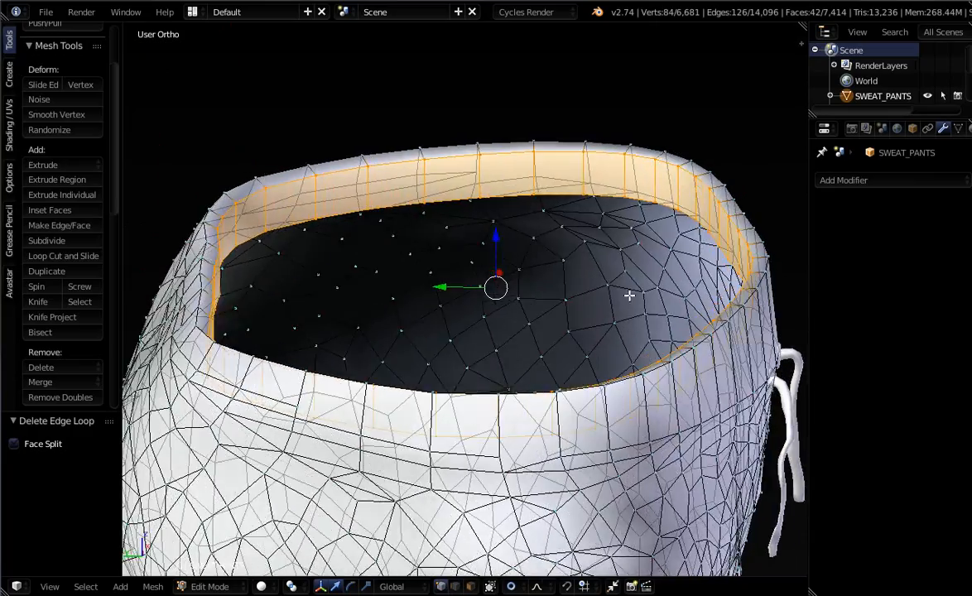
pyautogui.scroll(-3, 629, 293)
pyautogui.moveTo(632, 331); pyautogui.dragTo(646, 303, button='middle')
pyautogui.moveTo(615, 317); pyautogui.dragTo(620, 322, button='middle')
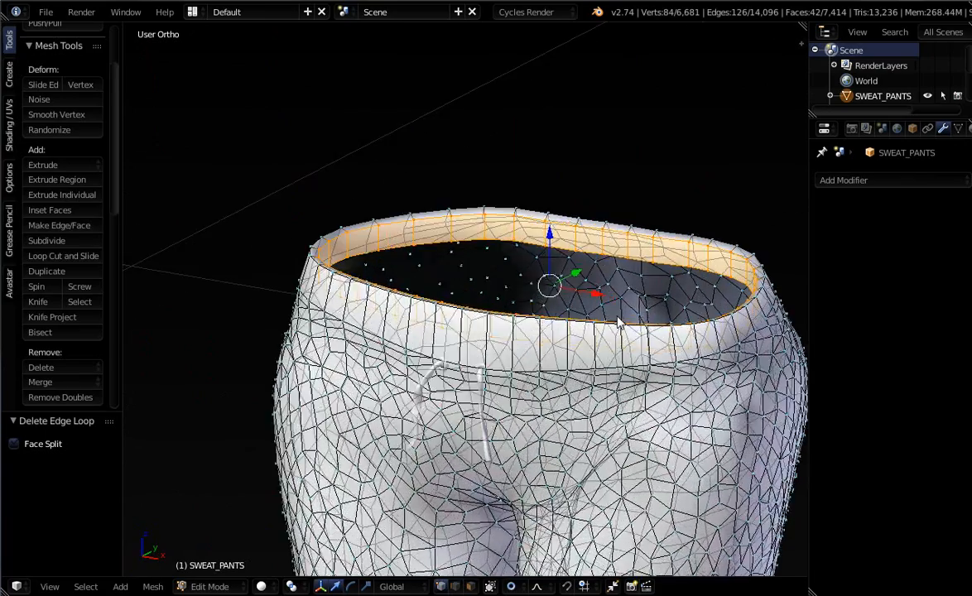
# Return the sweatpants to Object Mode and check the finished waist and legs.
pyautogui.press('Tab')
pyautogui.scroll(-4, 651, 395)
pyautogui.keyDown('shift'); pyautogui.moveTo(615, 409); pyautogui.dragTo(565, 164, button='middle'); pyautogui.keyUp('shift')
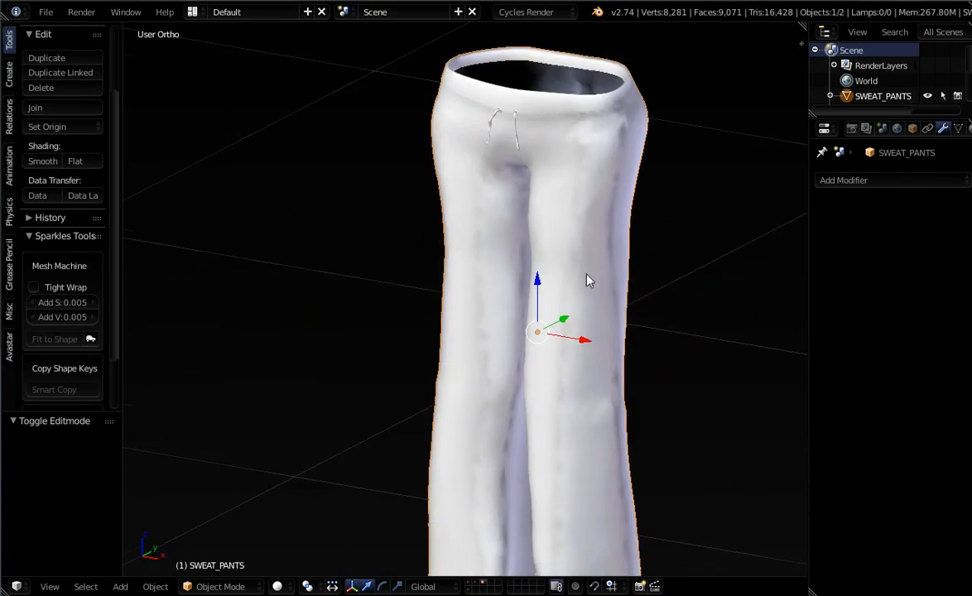
# Switch the visible layer from the sweatpants to the dress and look over its skirt, waistband and sleeves.
pyautogui.scroll(-3, 587, 275)
pyautogui.moveTo(570, 305); pyautogui.dragTo(511, 321, button='middle')
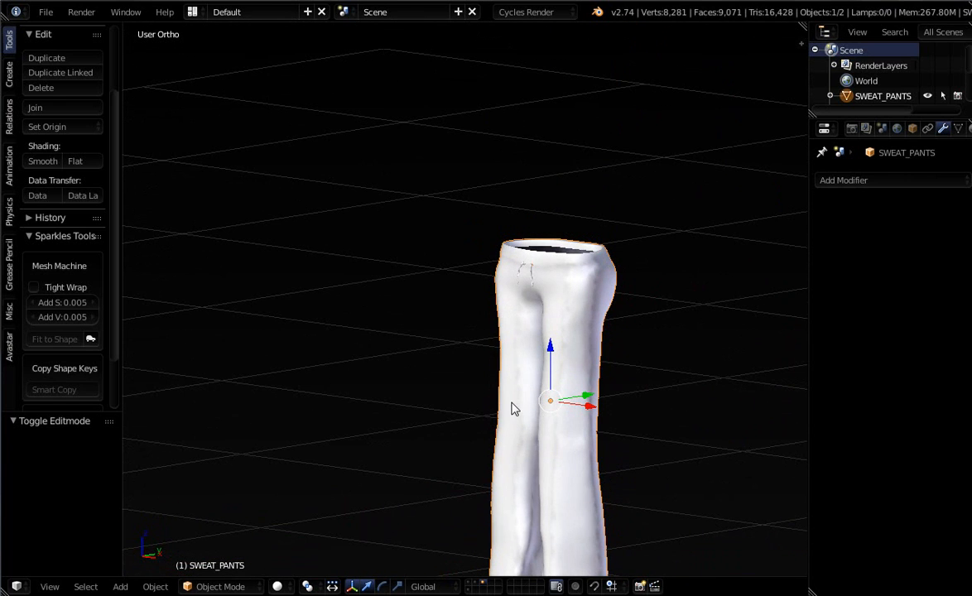
pyautogui.press('KP_1')
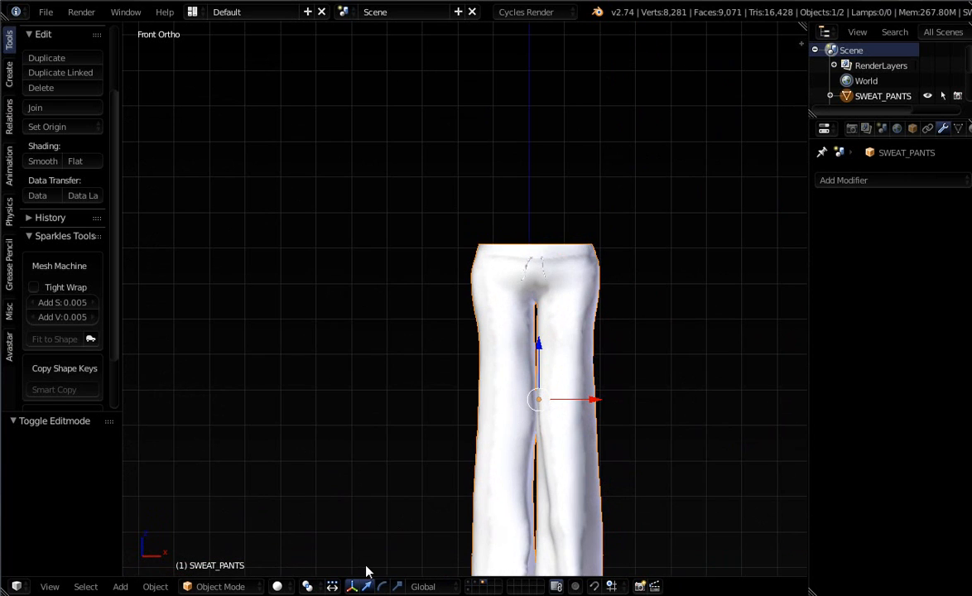
pyautogui.press('KP_6')
pyautogui.press('KP_6')
pyautogui.press('KP_6')
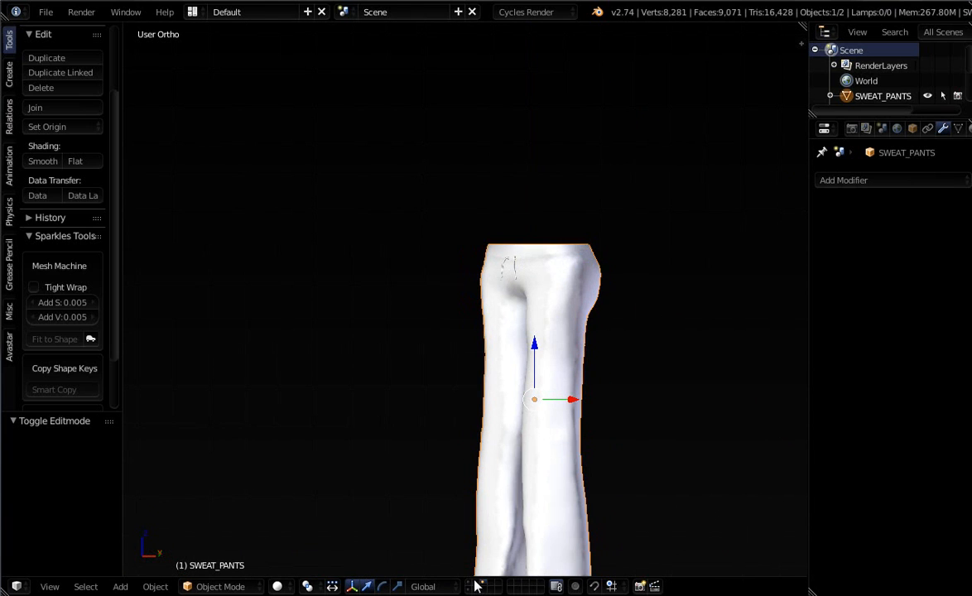
pyautogui.click(477, 582)
pyautogui.scroll(-2, 505, 386)
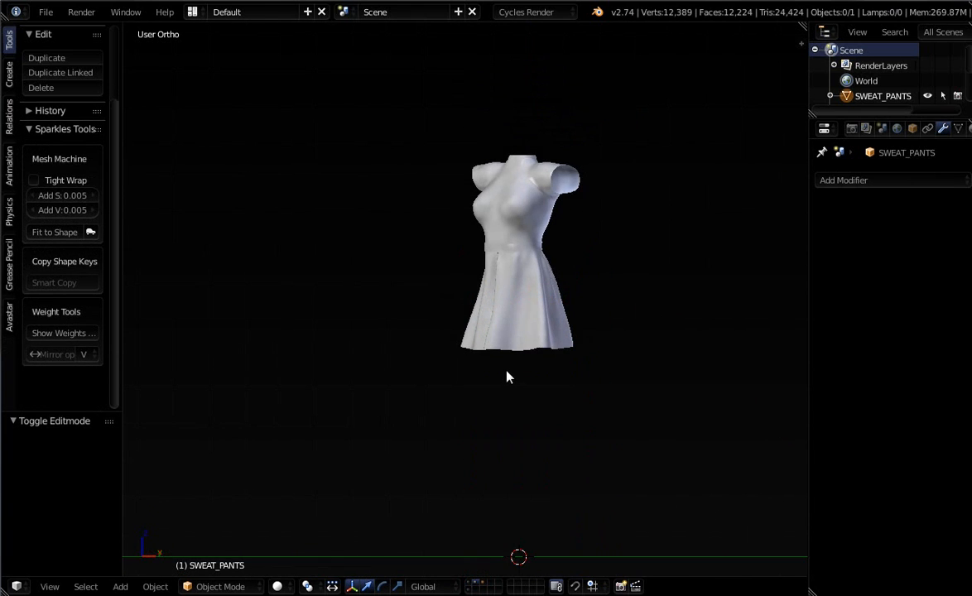
pyautogui.keyDown('shift'); pyautogui.moveTo(515, 317); pyautogui.dragTo(488, 390, button='middle'); pyautogui.keyUp('shift')
pyautogui.scroll(3, 488, 397)
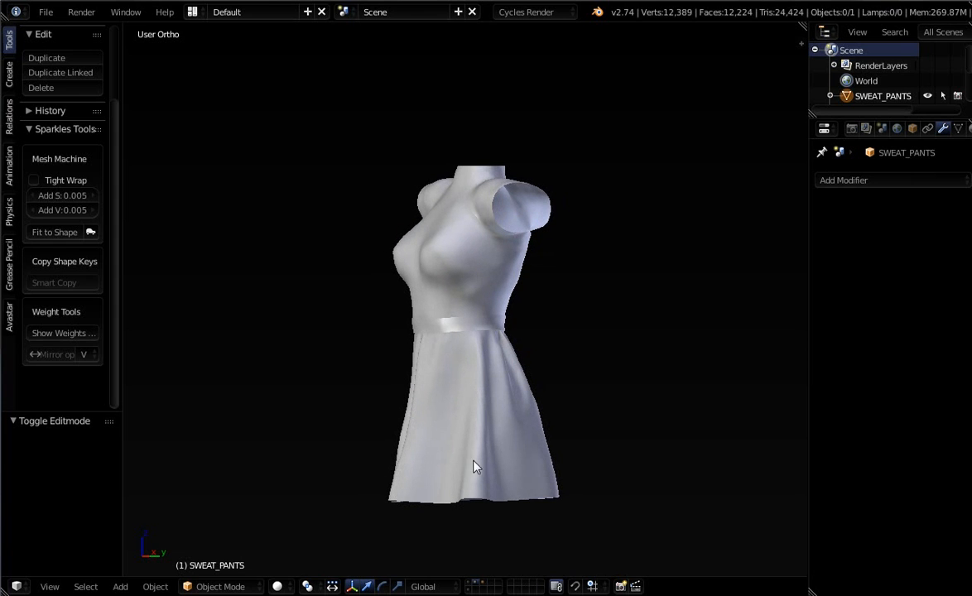
pyautogui.scroll(4, 497, 436)
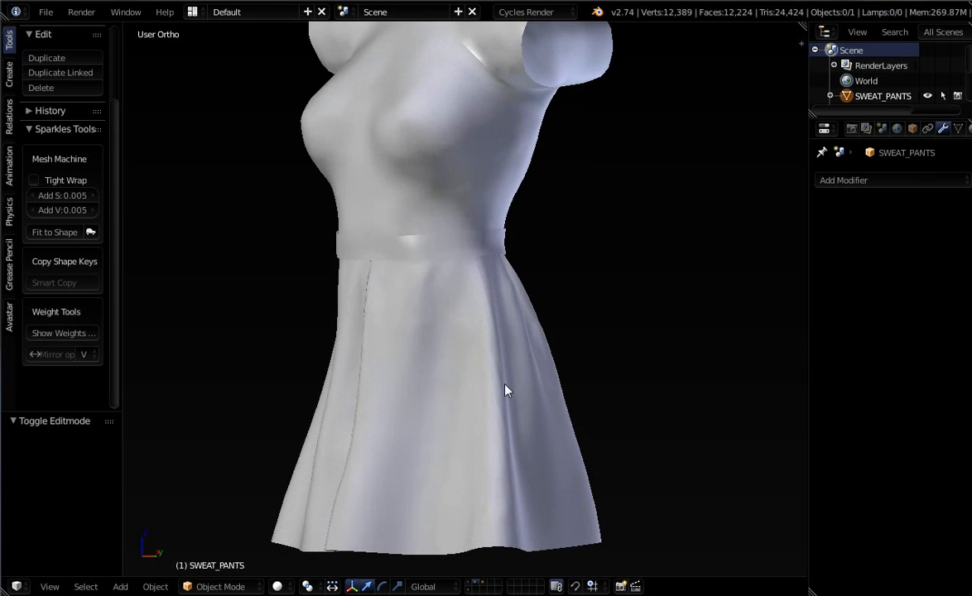
pyautogui.keyDown('shift'); pyautogui.moveTo(494, 392); pyautogui.dragTo(542, 314, button='middle'); pyautogui.keyUp('shift')
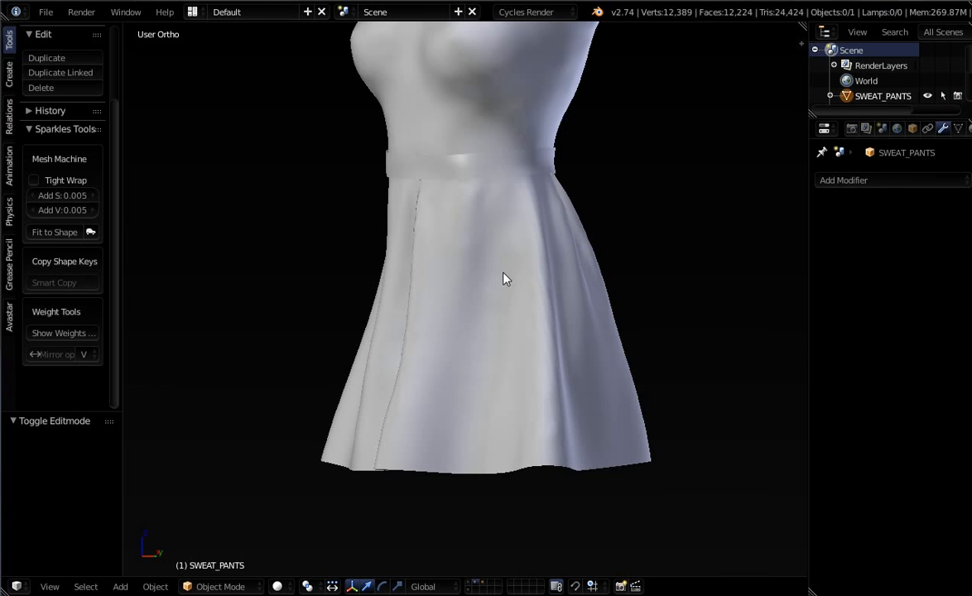
pyautogui.scroll(-3, 504, 273)
pyautogui.keyDown('shift'); pyautogui.moveTo(510, 203); pyautogui.dragTo(508, 255, button='middle'); pyautogui.keyUp('shift')
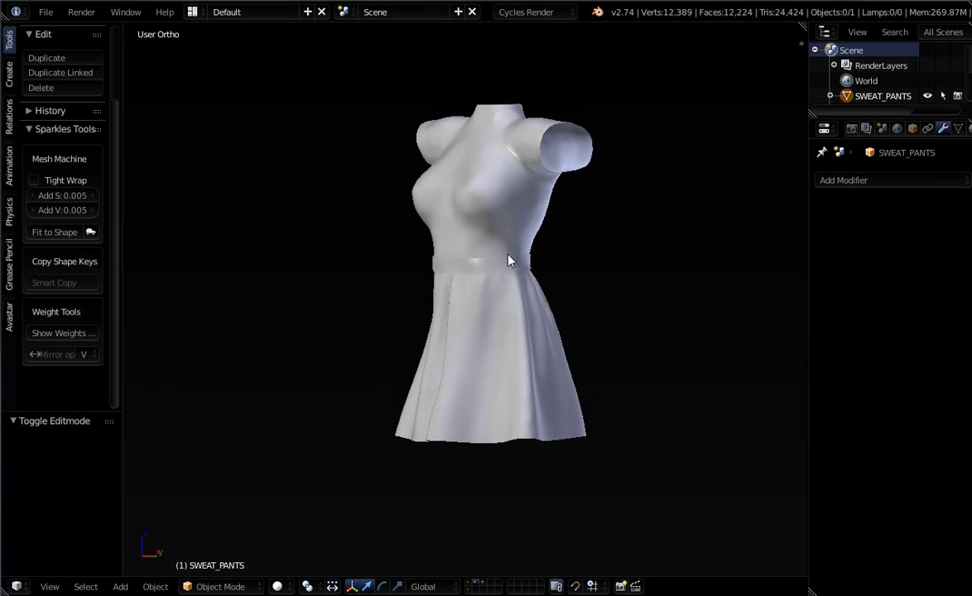
pyautogui.click(865, 180)
pyautogui.click(667, 418)
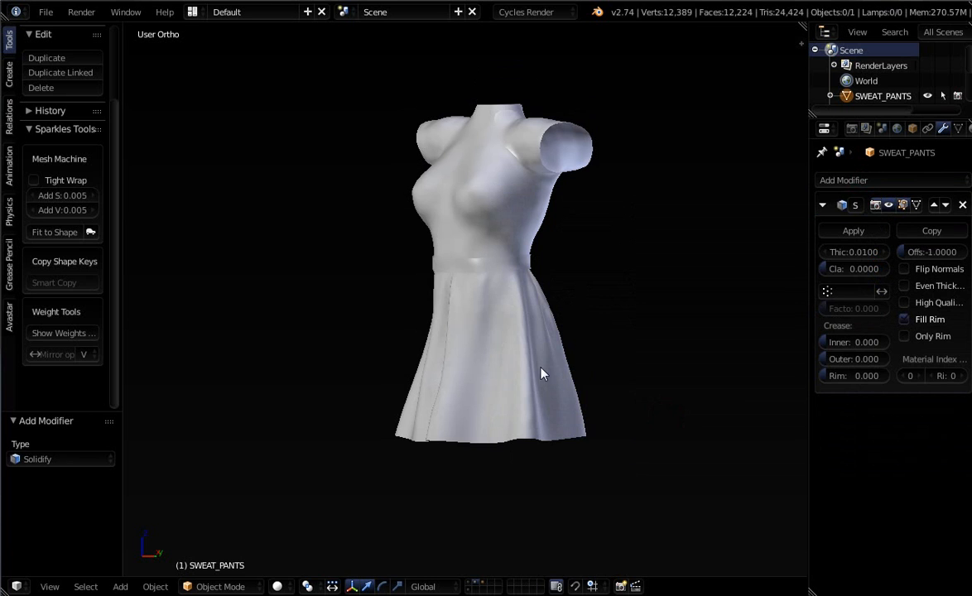
pyautogui.moveTo(542, 373); pyautogui.dragTo(665, 282, button='middle')
pyautogui.scroll(4, 542, 438)
pyautogui.moveTo(543, 438); pyautogui.dragTo(722, 241, button='middle')
pyautogui.scroll(-4, 716, 316)
pyautogui.keyDown('shift'); pyautogui.moveTo(530, 391); pyautogui.dragTo(618, 327, button='middle'); pyautogui.keyUp('shift')
pyautogui.hotkey('ctrl', 'z')
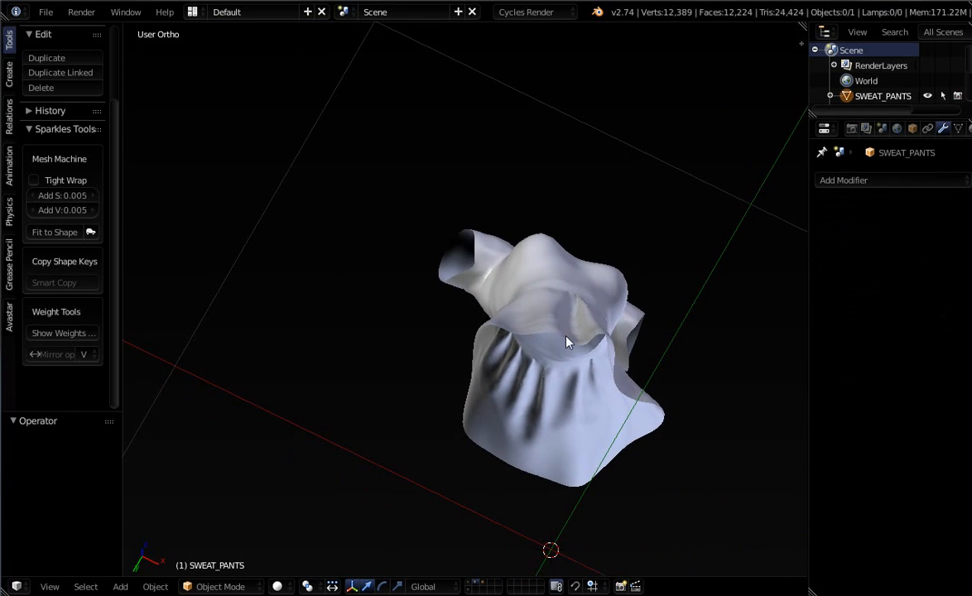
# Select the dress, remove its Armature modifier and add a Solidify modifier in its place.
pyautogui.rightClick(567, 342)
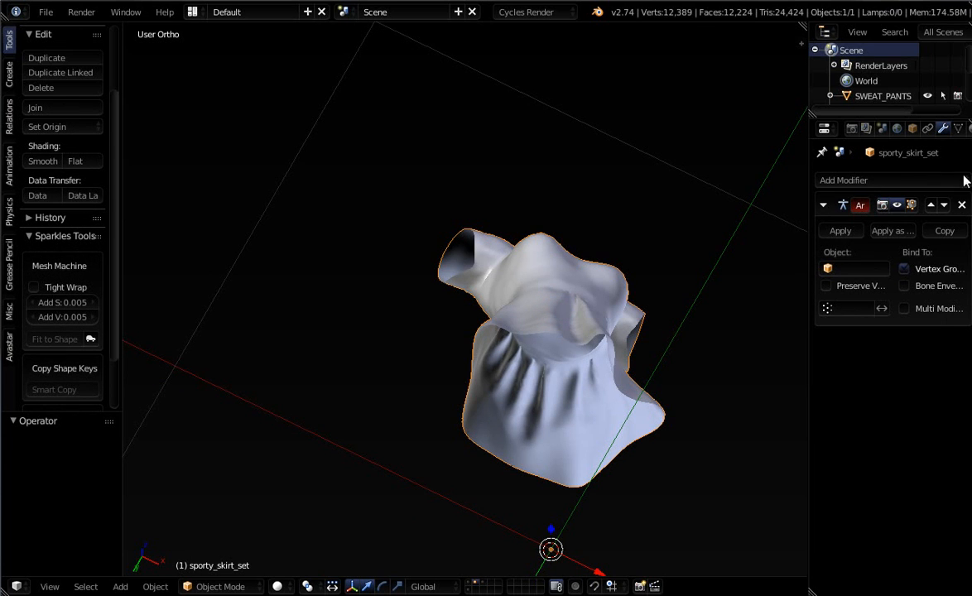
pyautogui.click(961, 205)
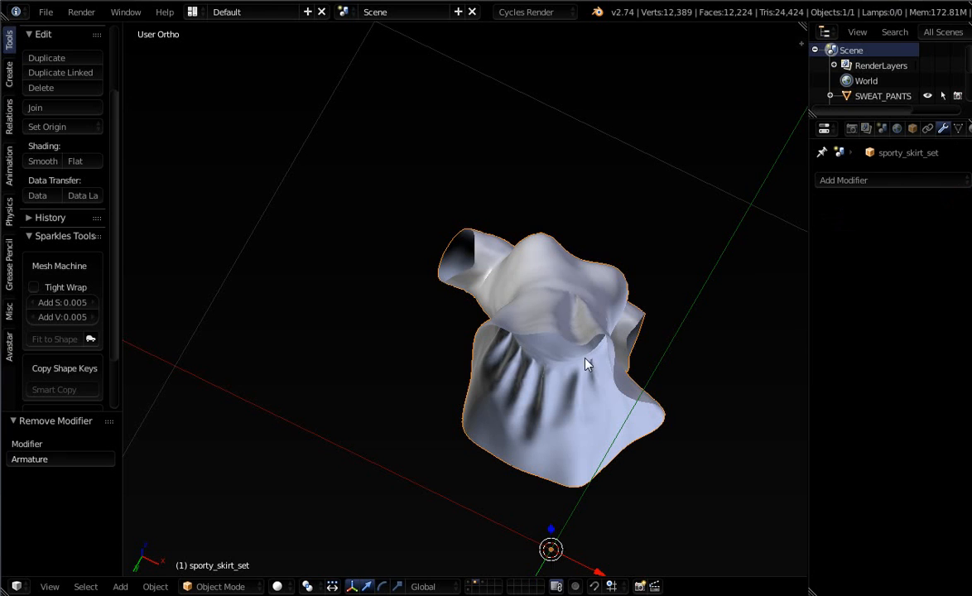
pyautogui.click(855, 181)
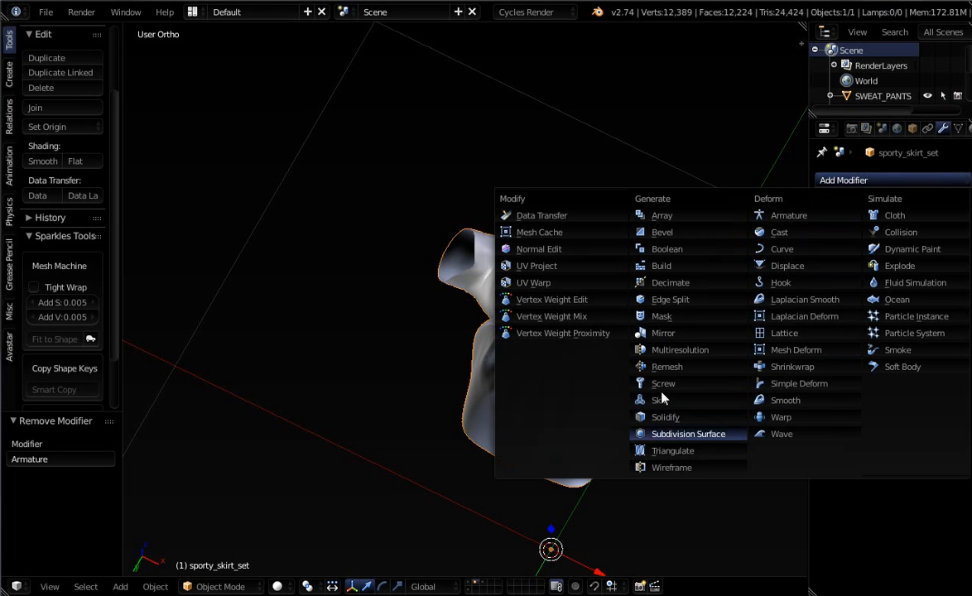
pyautogui.click(664, 418)
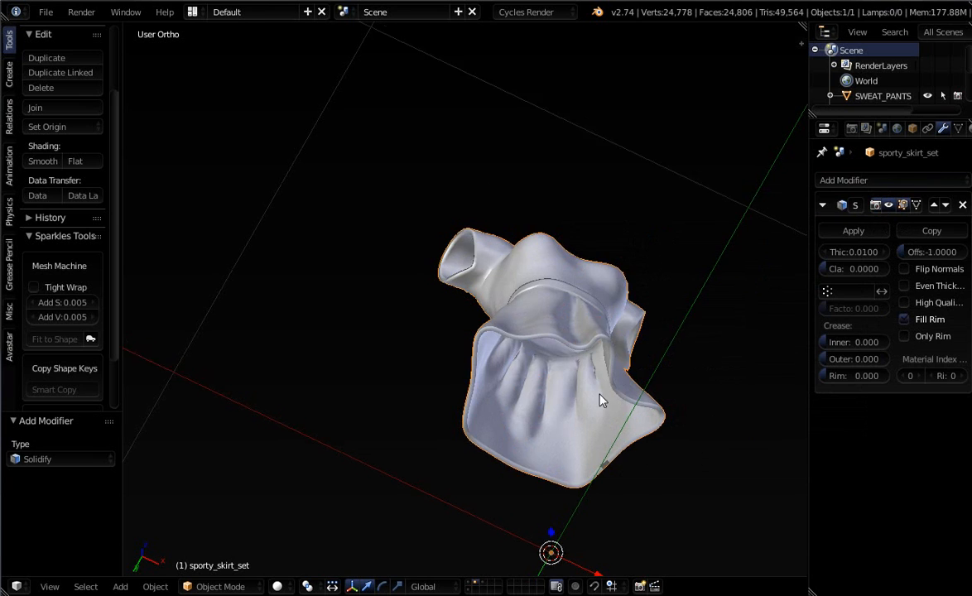
# Examine the thickness that Solidify gives the skirt hem, up close from below and from several sides.
pyautogui.moveTo(601, 397); pyautogui.dragTo(490, 476, button='middle')
pyautogui.scroll(3, 518, 464)
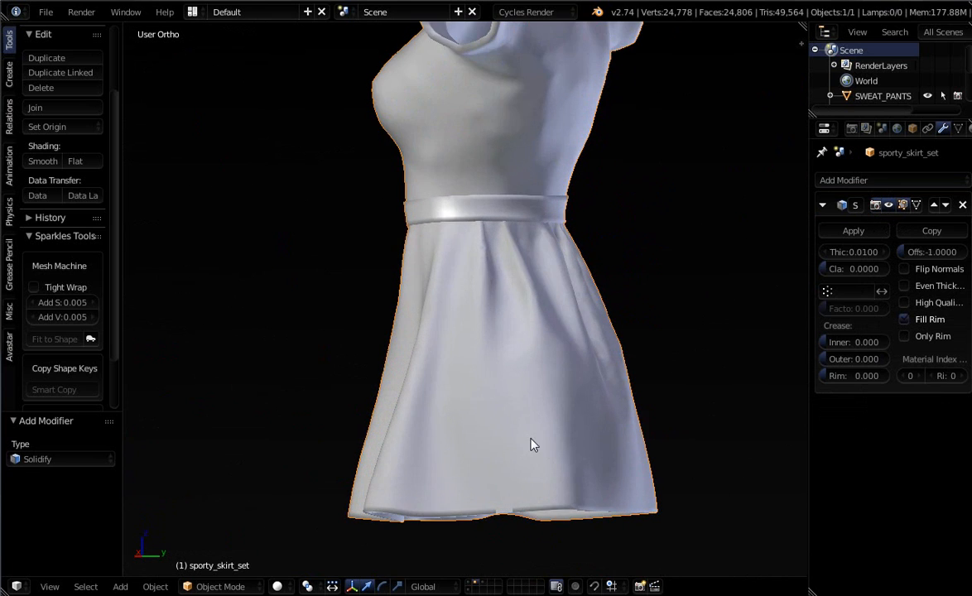
pyautogui.moveTo(532, 439); pyautogui.dragTo(592, 393, button='middle')
pyautogui.scroll(8, 591, 399)
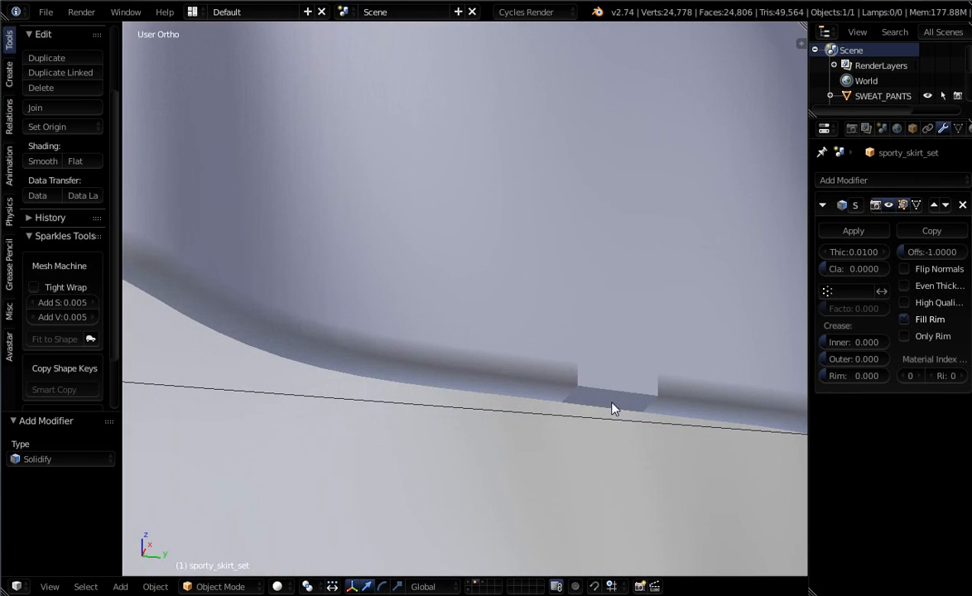
pyautogui.scroll(-8, 617, 374)
pyautogui.moveTo(568, 232); pyautogui.dragTo(317, 470, button='middle')
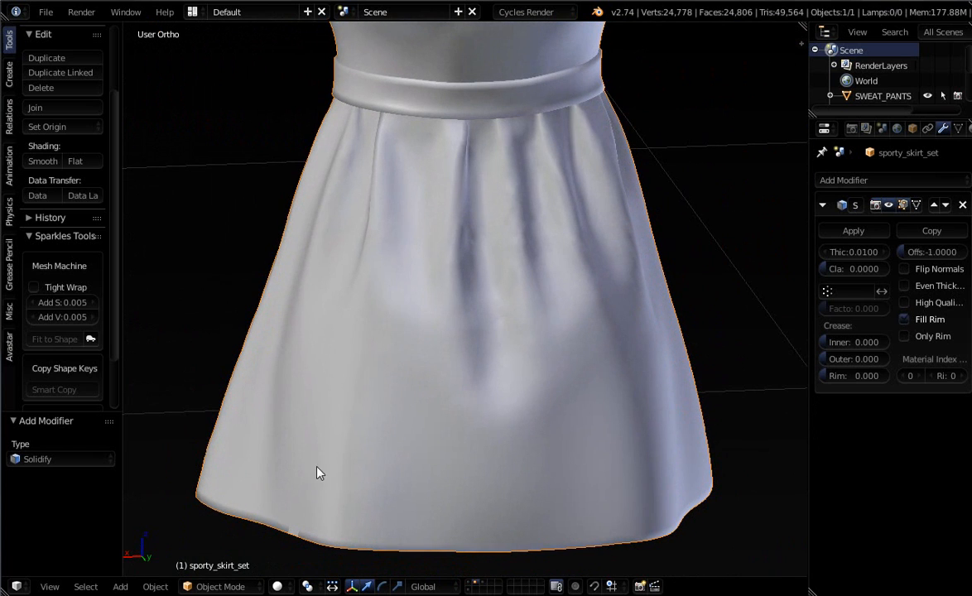
pyautogui.moveTo(346, 550); pyautogui.dragTo(694, 319, button='middle')
pyautogui.scroll(6, 544, 274)
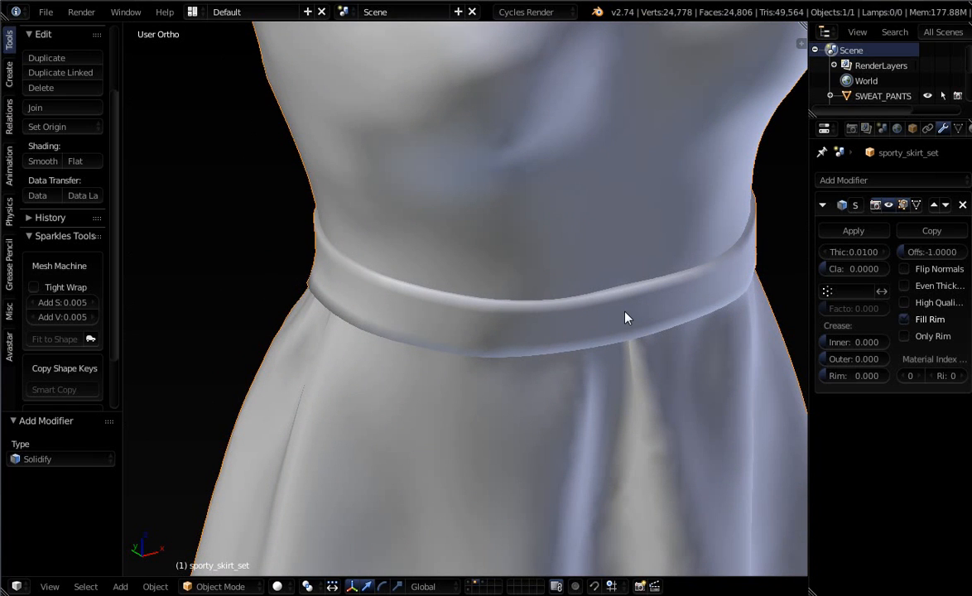
# Examine the solidified waistband from all around, together with the sleeve openings and the skirt's underside.
pyautogui.moveTo(655, 321); pyautogui.dragTo(702, 310, button='middle')
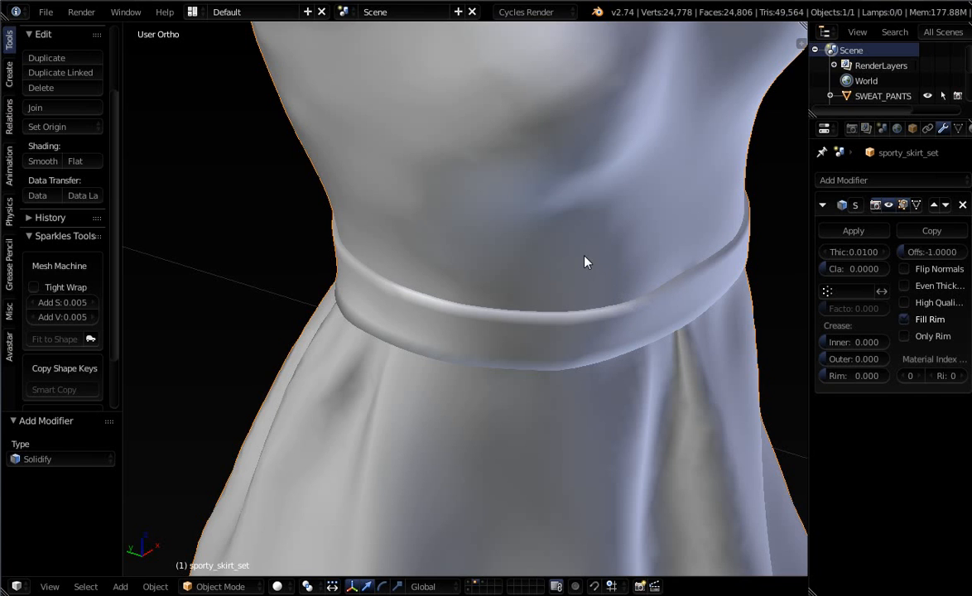
pyautogui.moveTo(666, 329); pyautogui.dragTo(734, 285, button='middle')
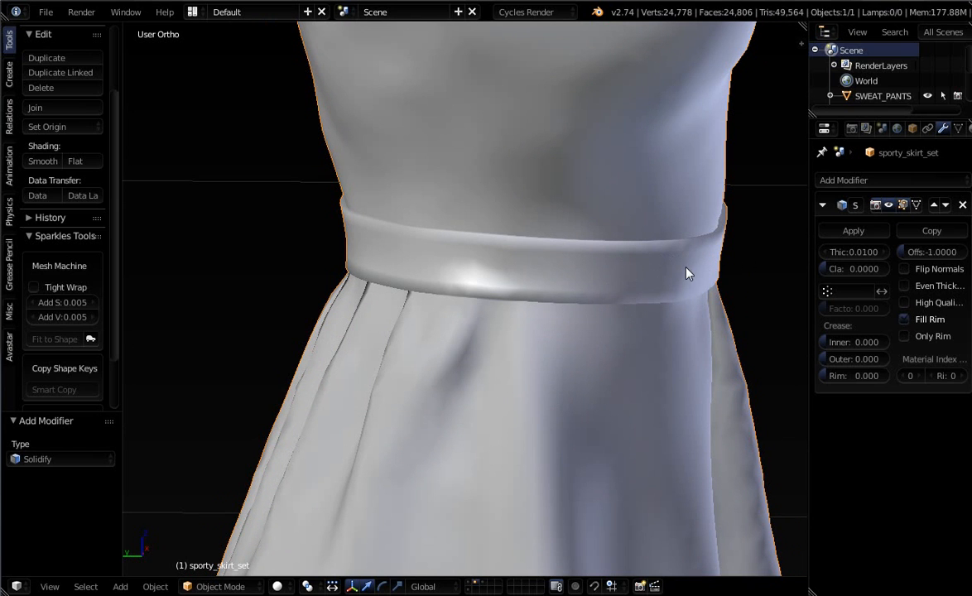
pyautogui.scroll(-6, 686, 275)
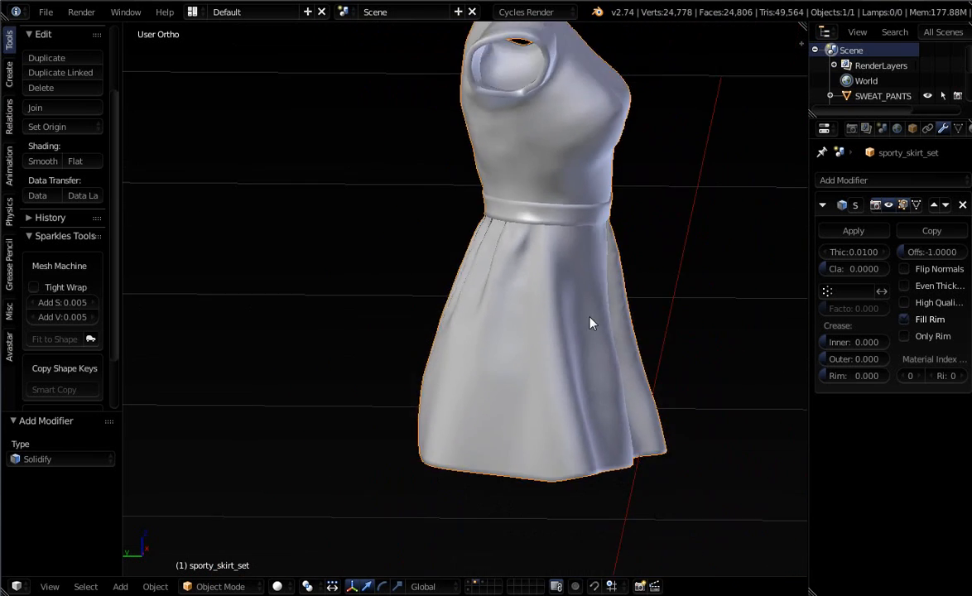
pyautogui.moveTo(590, 323); pyautogui.dragTo(332, 310, button='middle')
pyautogui.scroll(4, 540, 228)
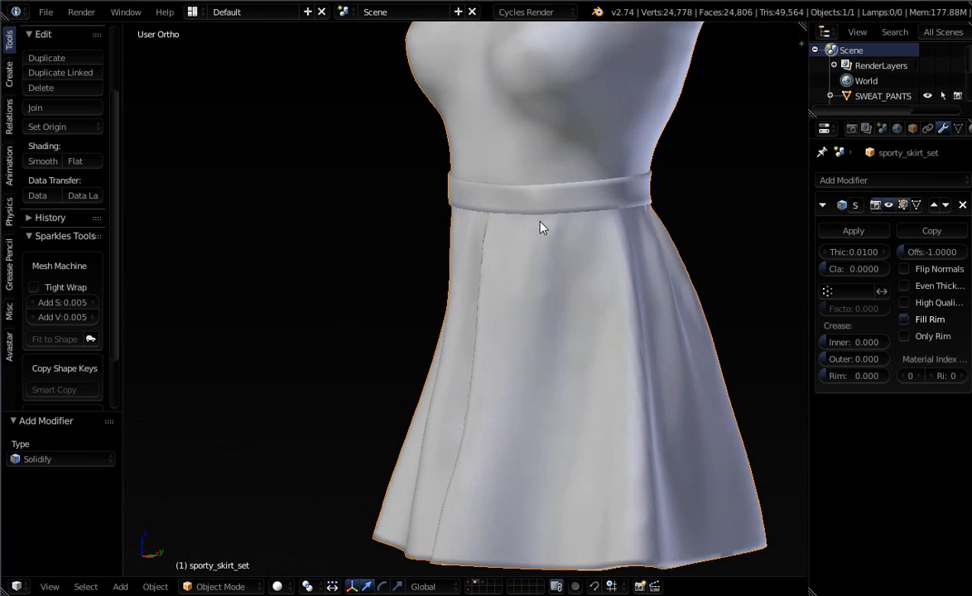
pyautogui.moveTo(540, 227); pyautogui.dragTo(534, 141, button='middle')
pyautogui.scroll(-3, 402, 232)
pyautogui.scroll(2, 539, 270)
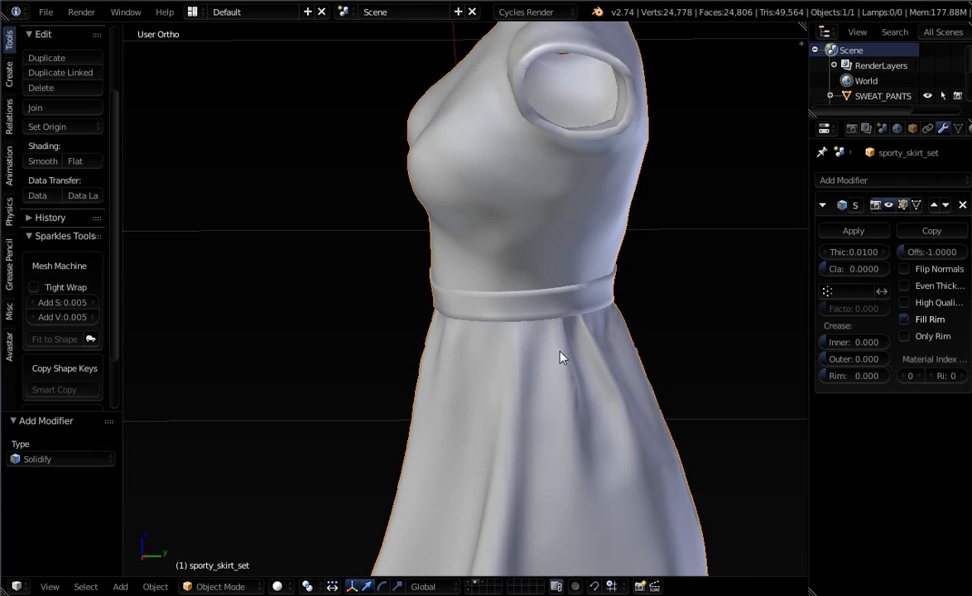
pyautogui.moveTo(559, 358); pyautogui.dragTo(539, 486, button='middle')
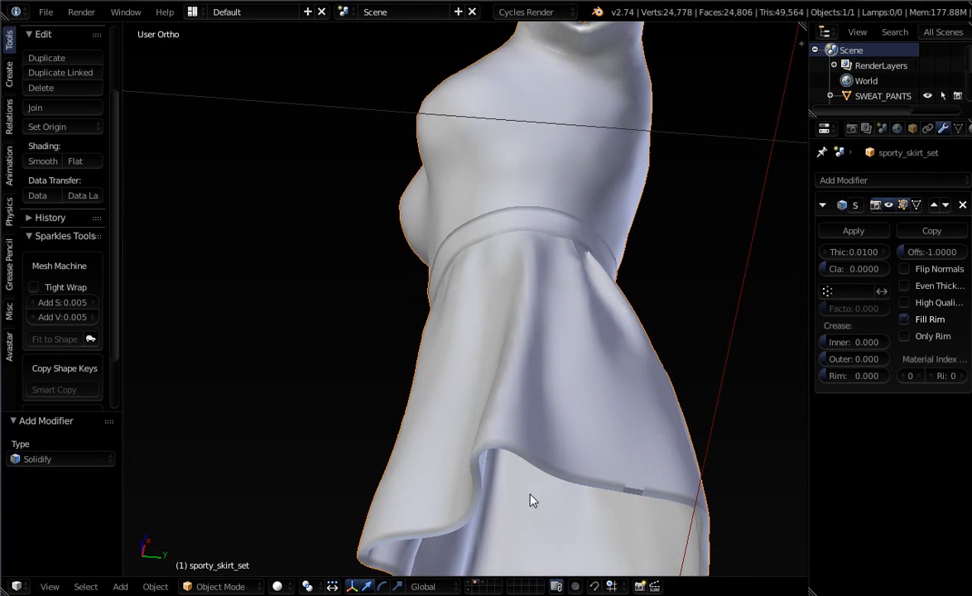
pyautogui.scroll(-3, 534, 506)
pyautogui.moveTo(537, 447); pyautogui.dragTo(564, 401, button='middle')
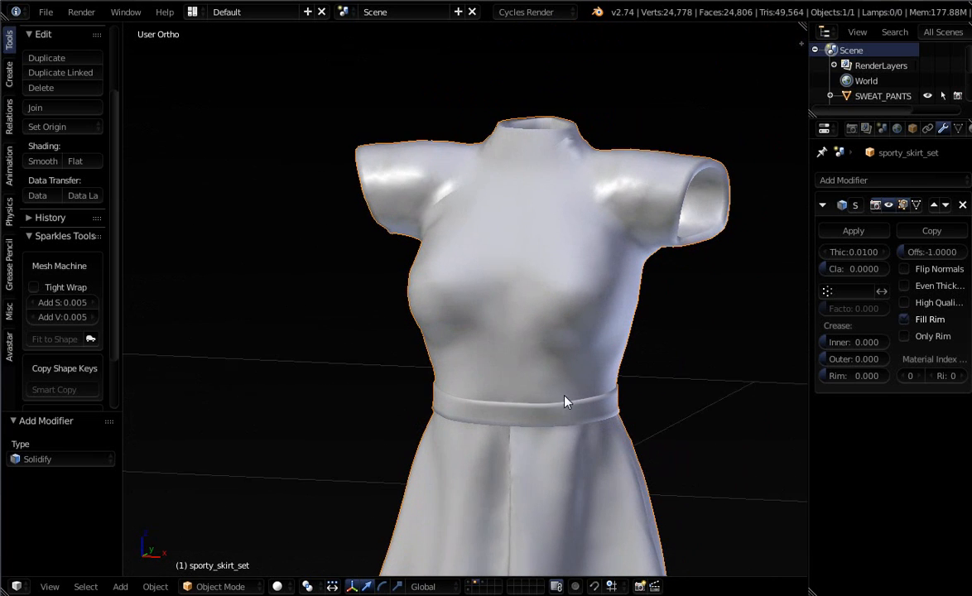
pyautogui.scroll(2, 572, 364)
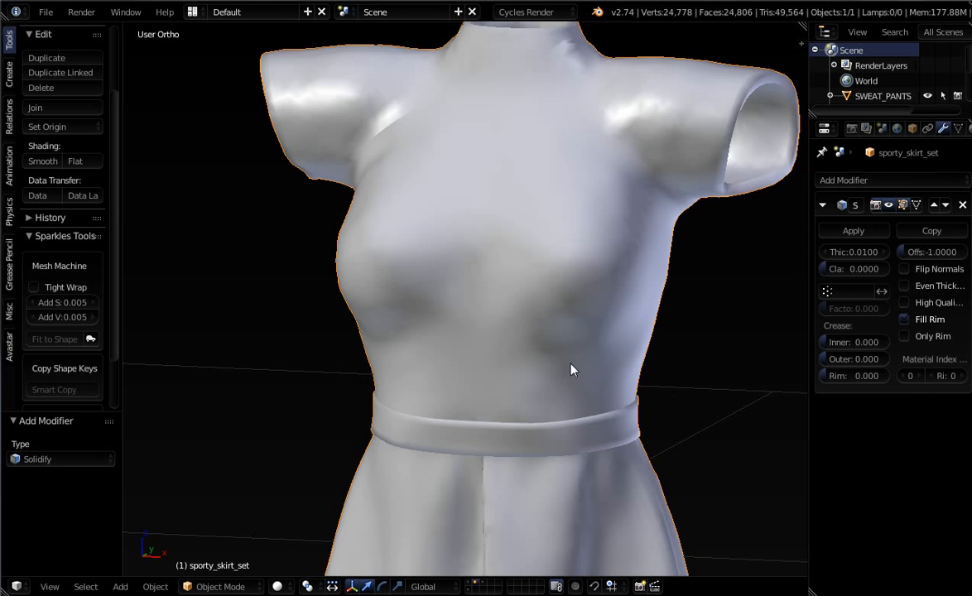
# Remove the Solidify modifier from the dress.
pyautogui.click(962, 205)
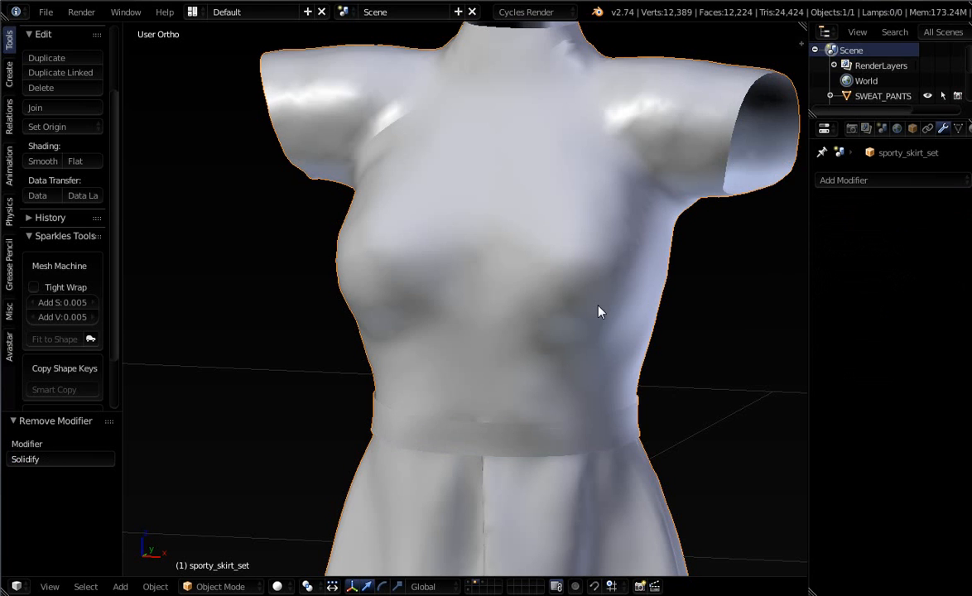
pyautogui.scroll(-3, 530, 365)
pyautogui.scroll(4, 570, 318)
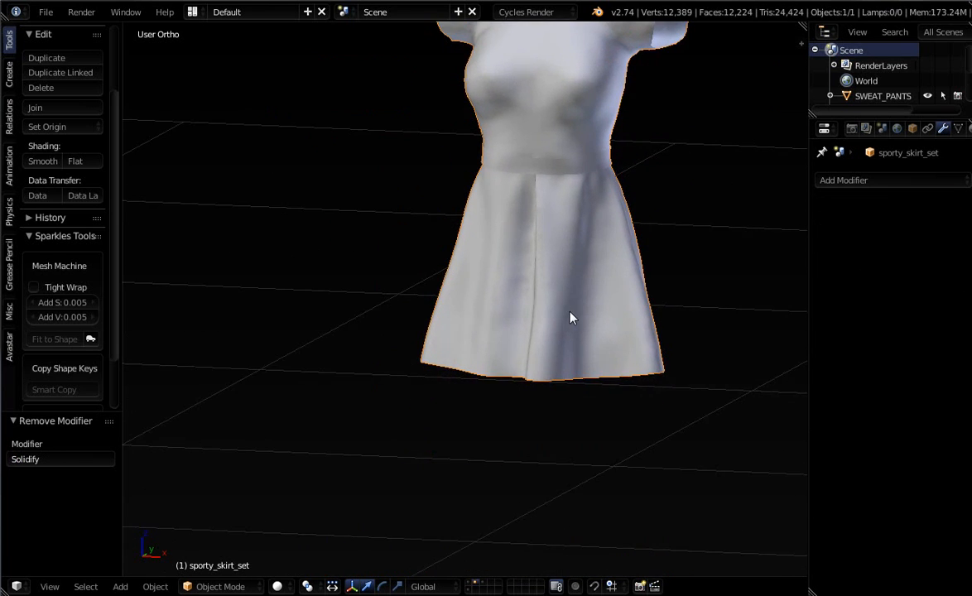
# In Edit Mode, select the edge loop along the skirt's hem and extrude it downward along Z by about 0.003.
pyautogui.press('Tab')
pyautogui.scroll(2, 583, 388)
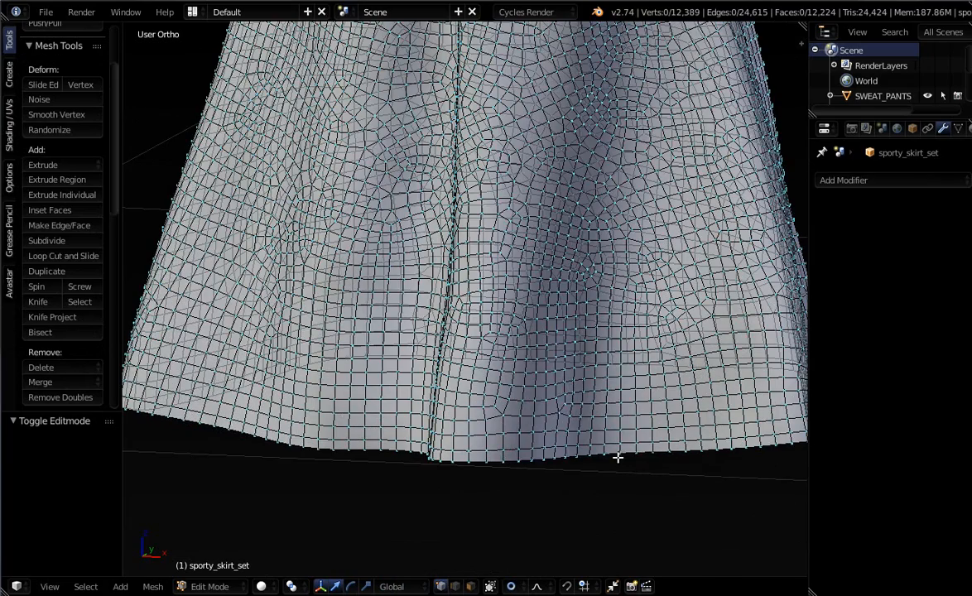
pyautogui.keyDown('alt'); pyautogui.click(616, 452); pyautogui.keyUp('alt')
pyautogui.scroll(-4, 616, 447)
pyautogui.scroll(5, 620, 399)
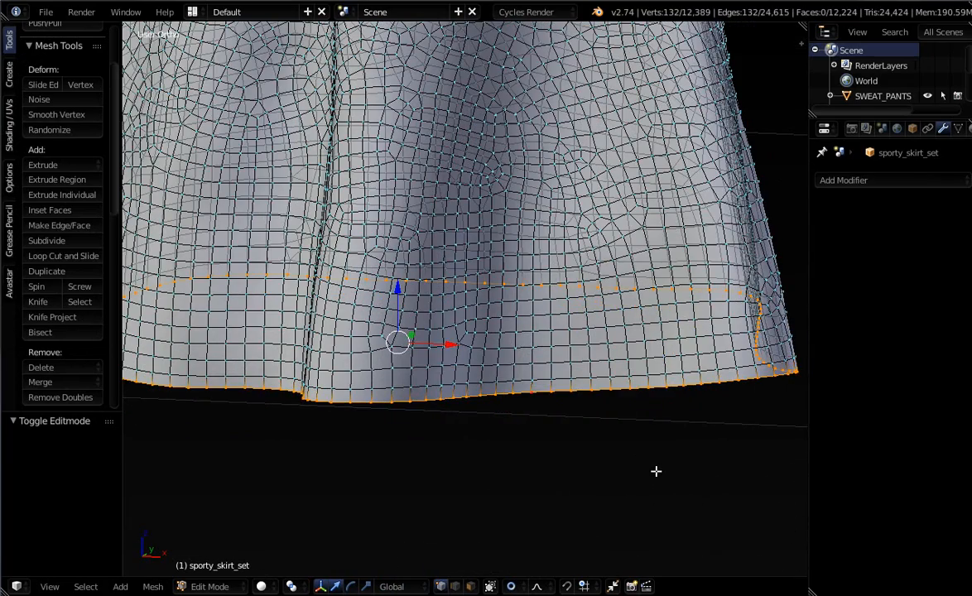
pyautogui.press('e')
pyautogui.press('z')
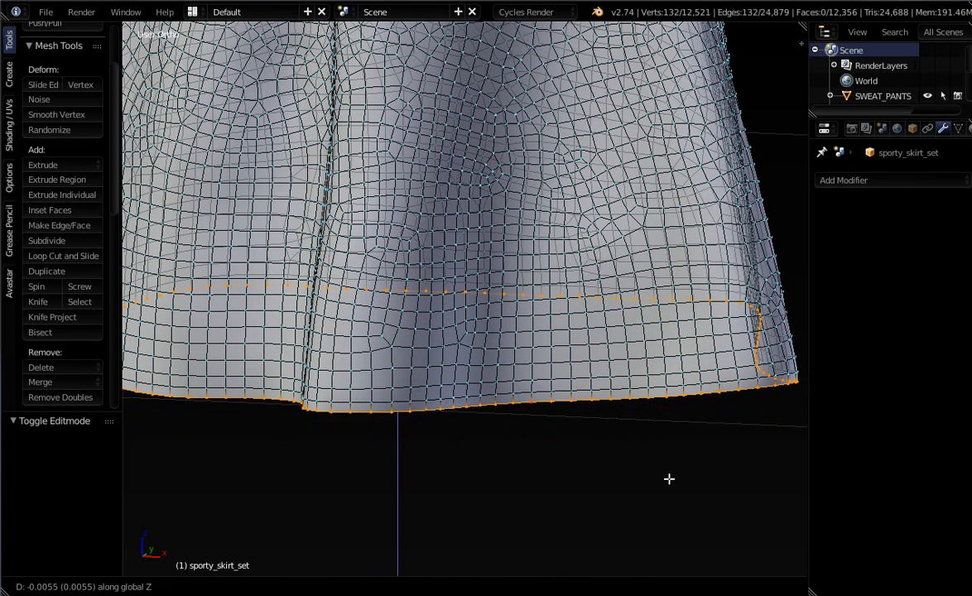
pyautogui.click(668, 474)
# Scale the extruded hem loop inward to about 0.962.
pyautogui.moveTo(746, 469); pyautogui.dragTo(633, 438, button='middle')
pyautogui.press('s')
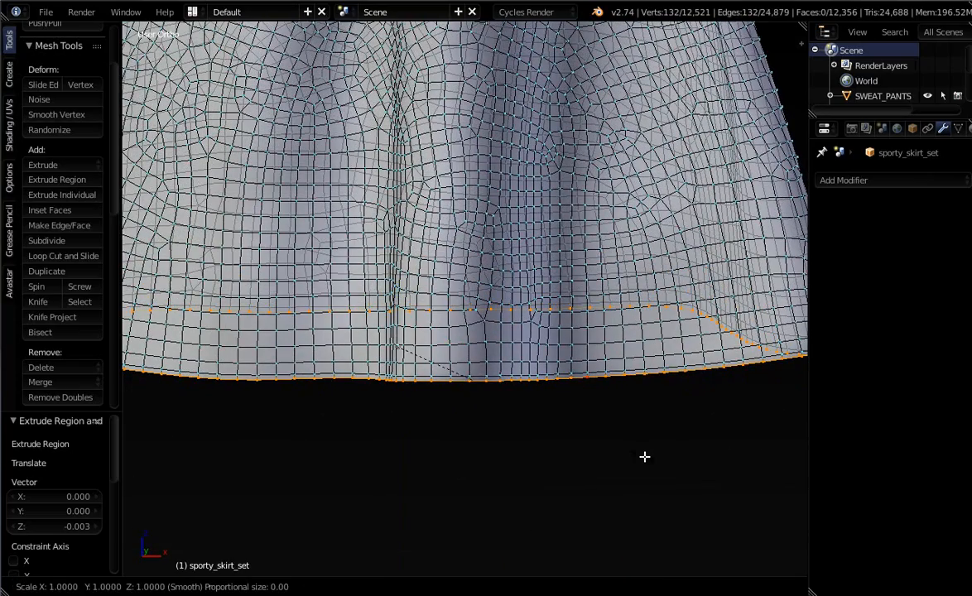
pyautogui.click(624, 454)
pyautogui.moveTo(624, 455)
pyautogui.mouseDown(button='middle')
pyautogui.moveTo(515, 430)
pyautogui.moveTo(609, 458)
pyautogui.mouseUp(button='middle')
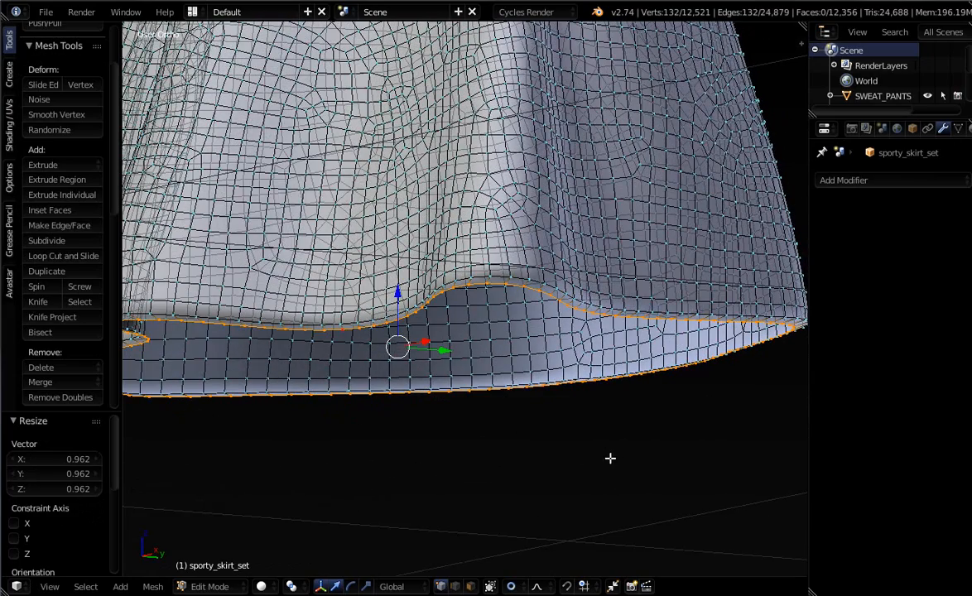
pyautogui.press('s')
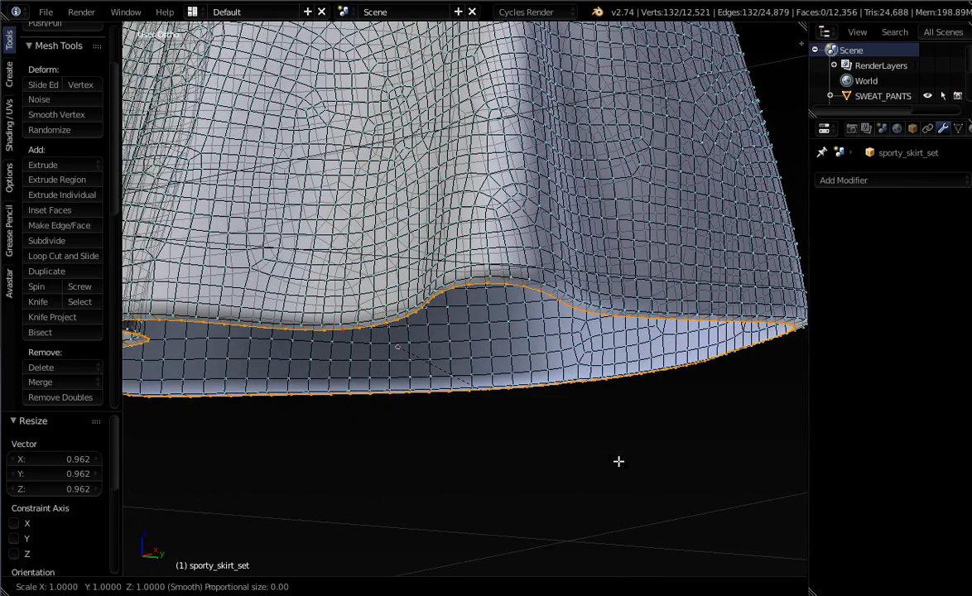
pyautogui.click(619, 461)
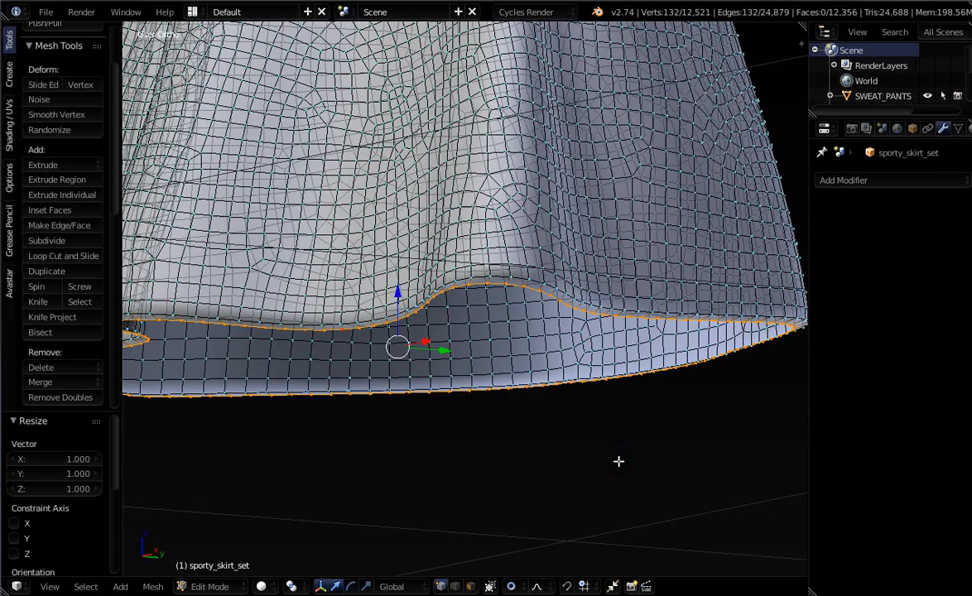
# Extrude the inward-scaled hem loop upward along Z by about 0.004.
pyautogui.press('e')
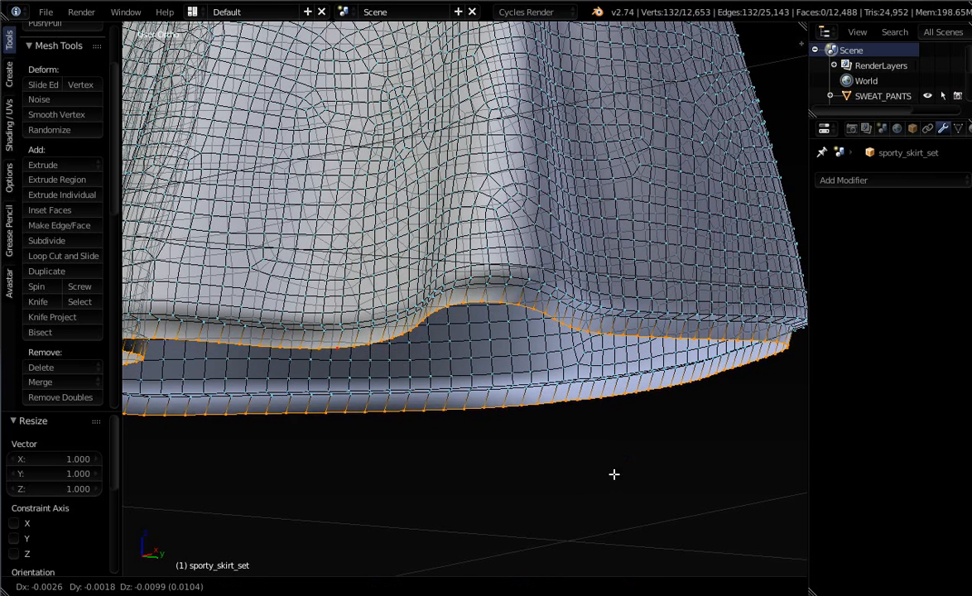
pyautogui.press('z')
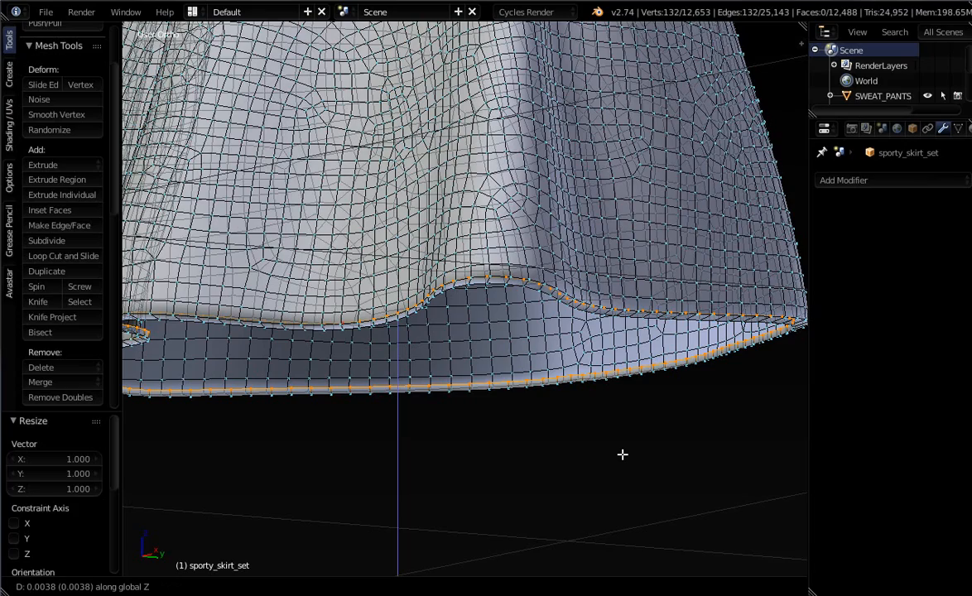
pyautogui.click(623, 455)
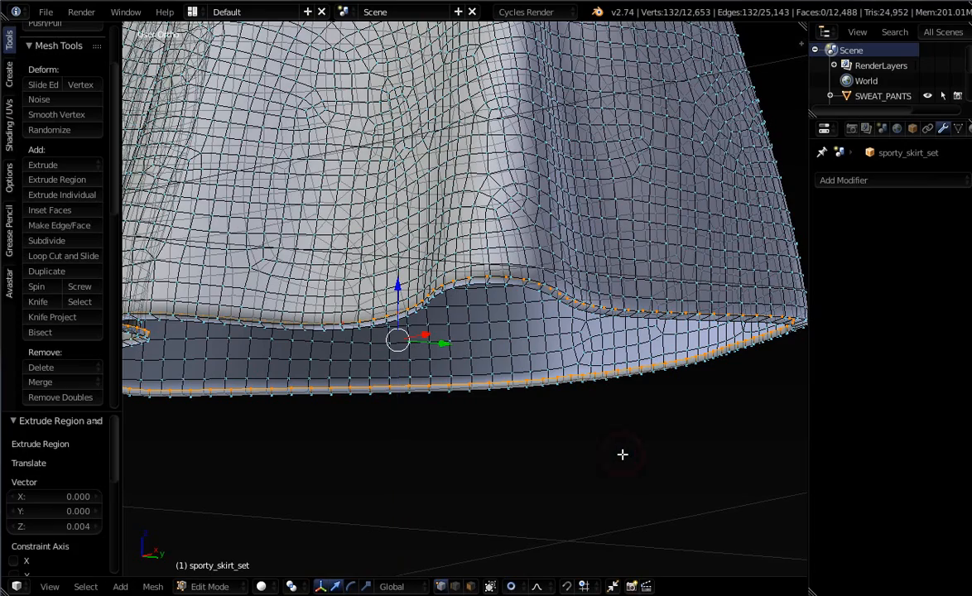
# Raise the newly extruded inner hem loop along Z by about another 0.005.
pyautogui.moveTo(718, 470); pyautogui.dragTo(794, 467, button='middle')
pyautogui.scroll(-1, 775, 462)
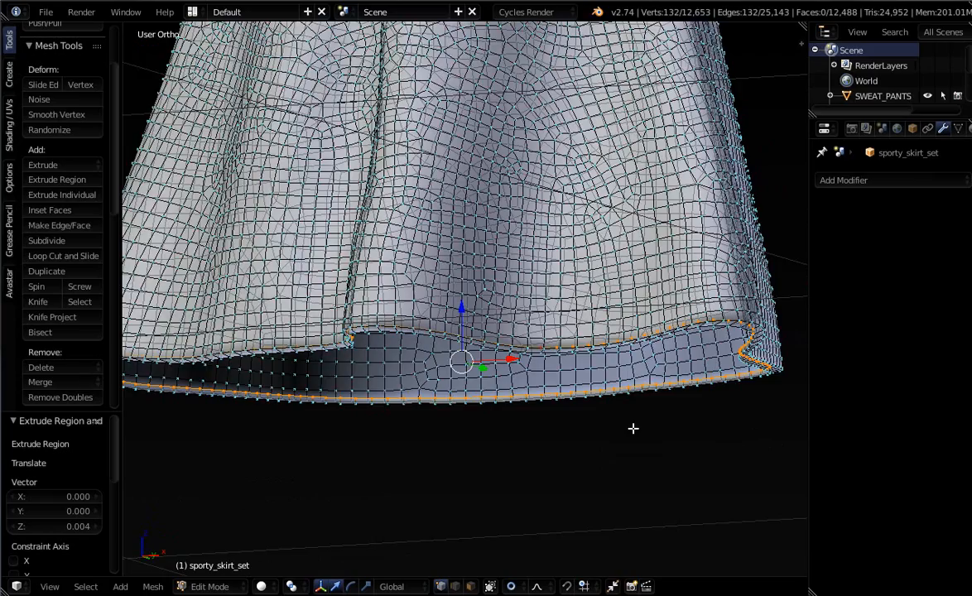
pyautogui.scroll(4, 579, 451)
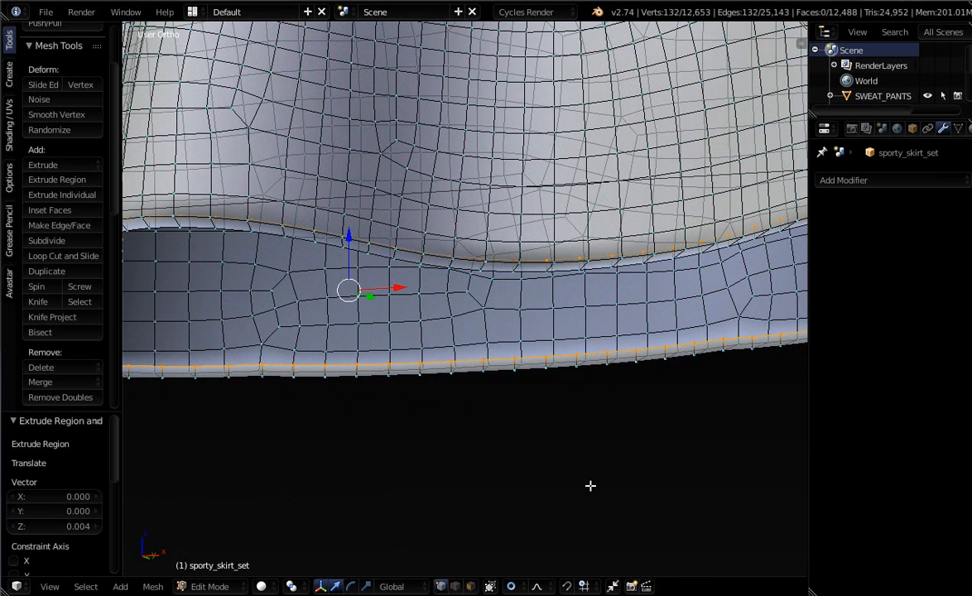
pyautogui.press('g')
pyautogui.press('z')
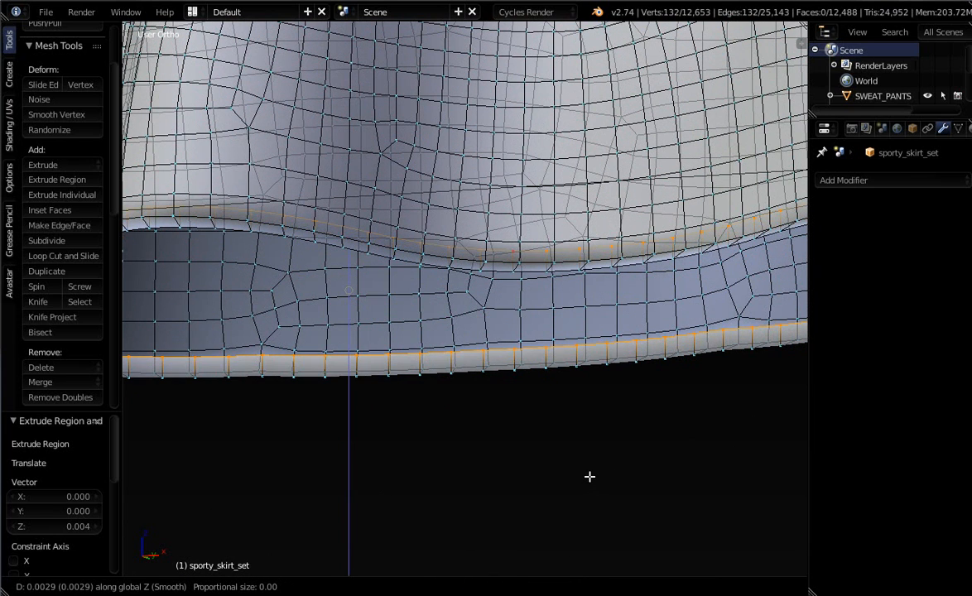
pyautogui.click(590, 469)
# Inspect the inner rim around the skirt's folds and raise its upper loop along Z by about another 0.004.
pyautogui.moveTo(590, 469); pyautogui.dragTo(614, 412, button='middle')
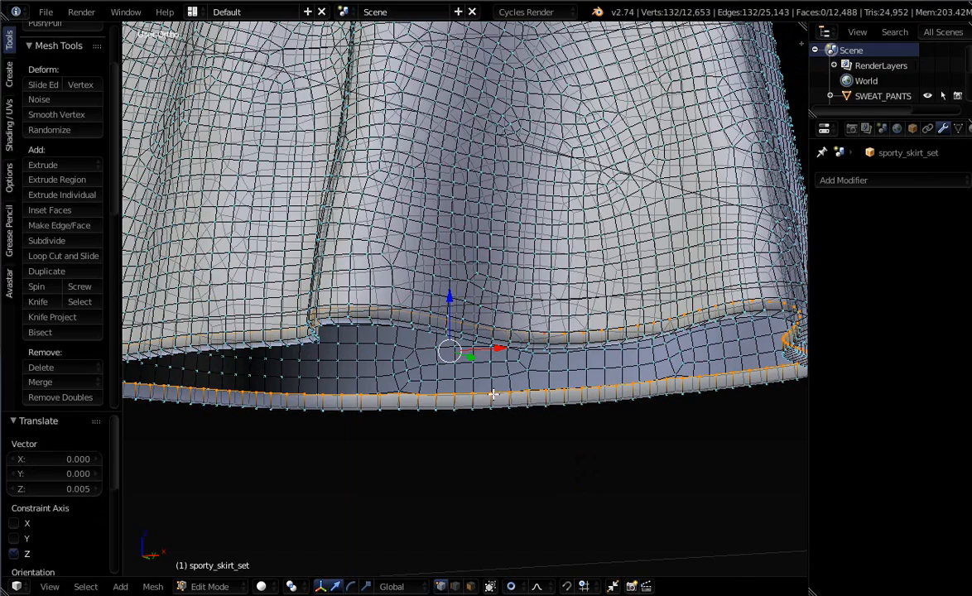
pyautogui.moveTo(568, 409); pyautogui.dragTo(562, 429, button='middle')
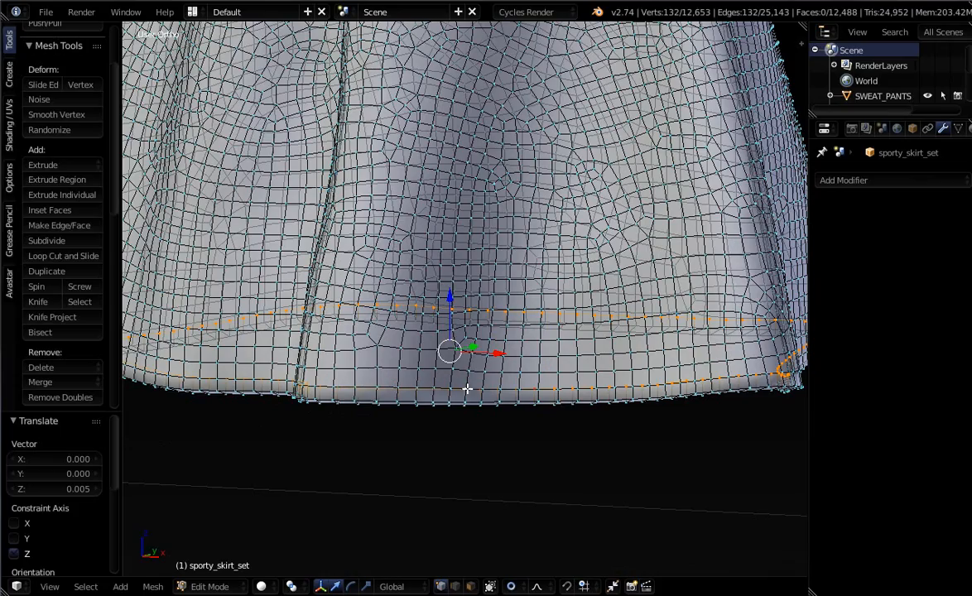
pyautogui.moveTo(644, 410); pyautogui.dragTo(588, 389, button='middle')
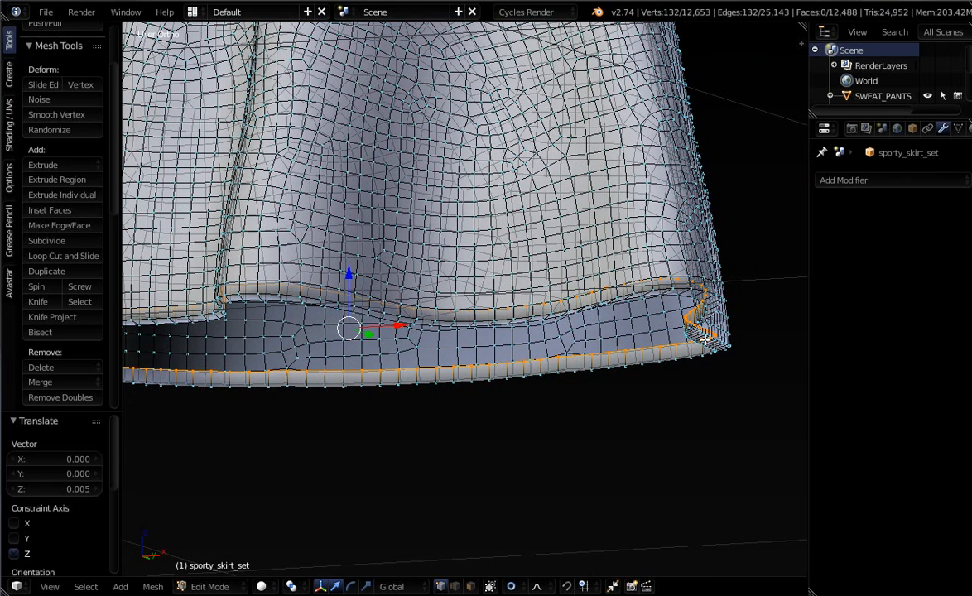
pyautogui.scroll(6, 705, 339)
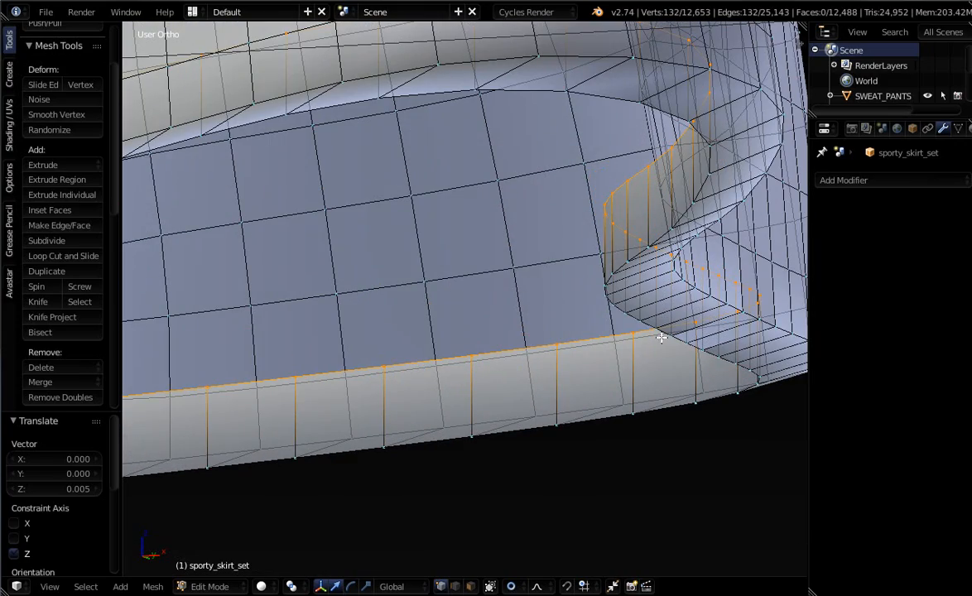
pyautogui.scroll(-4, 692, 311)
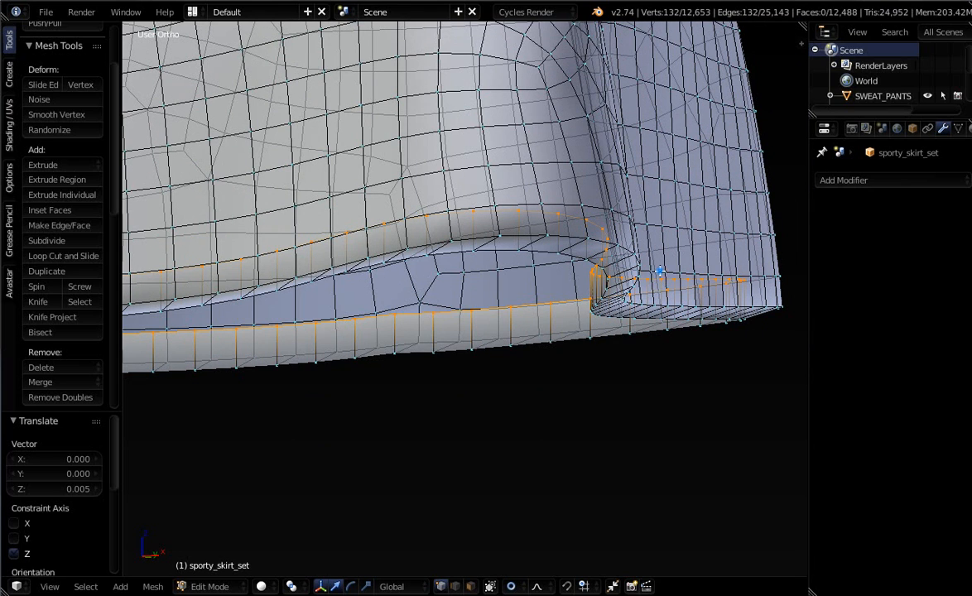
pyautogui.keyDown('alt'); pyautogui.rightClick(660, 271); pyautogui.keyUp('alt')
pyautogui.keyDown('alt'); pyautogui.rightClick(532, 308); pyautogui.keyUp('alt')
pyautogui.press('g')
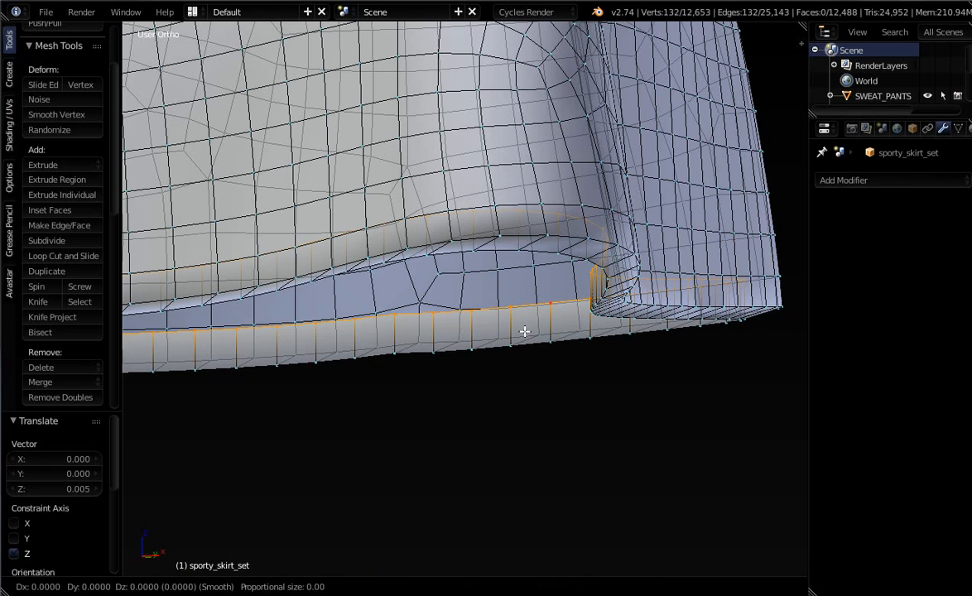
pyautogui.press('z')
pyautogui.click(526, 315)
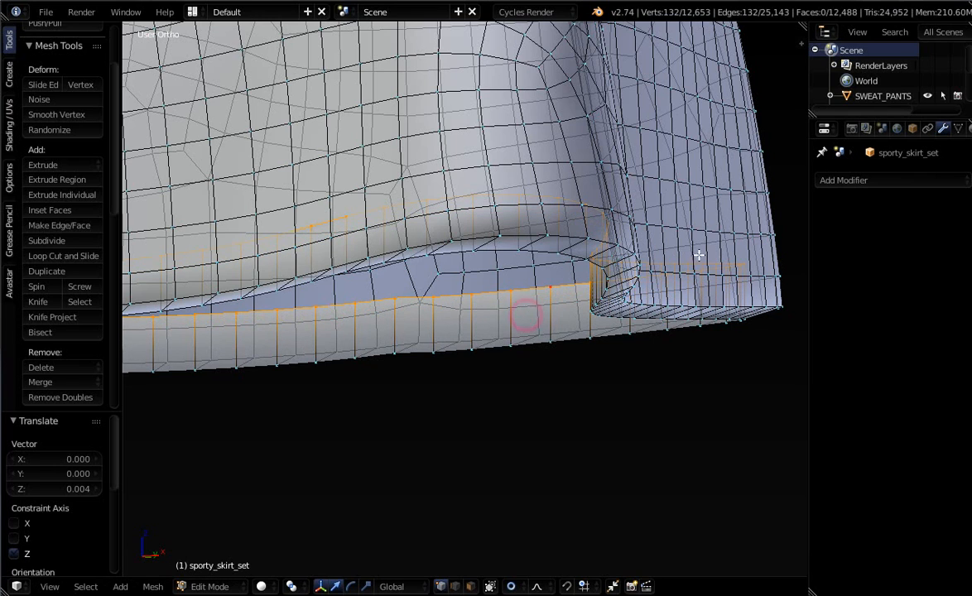
# Select the edge loop just above the skirt's hem and grow the selection to cover the lower part of the skirt.
pyautogui.keyDown('alt'); pyautogui.rightClick(677, 275); pyautogui.keyUp('alt')
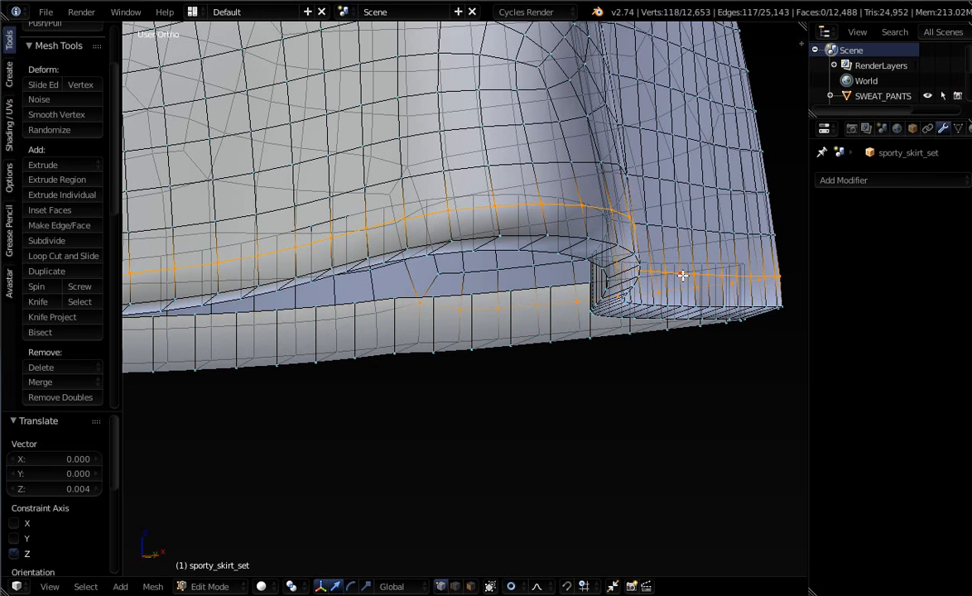
pyautogui.moveTo(682, 275); pyautogui.dragTo(645, 272, button='middle')
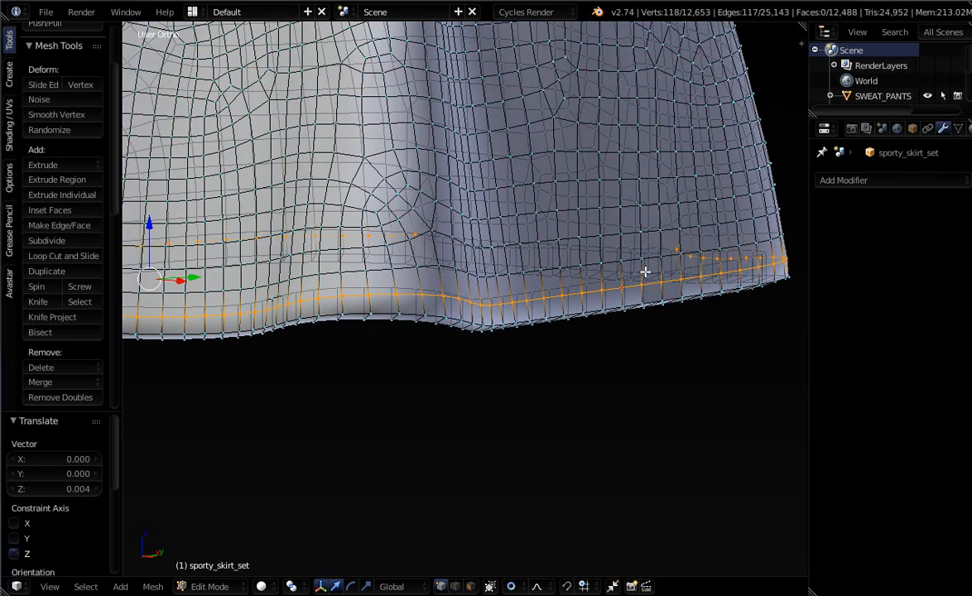
pyautogui.press('ctrl+KP_Add')
pyautogui.press('ctrl+KP_Add')
pyautogui.press('ctrl+KP_Add')
pyautogui.press('ctrl+KP_Add')
pyautogui.press('ctrl+KP_Add')
pyautogui.press('ctrl+KP_Add')
pyautogui.press('ctrl+KP_Add')
pyautogui.press('ctrl+KP_Add')
pyautogui.press('ctrl+KP_Add')
pyautogui.press('ctrl+KP_Add')
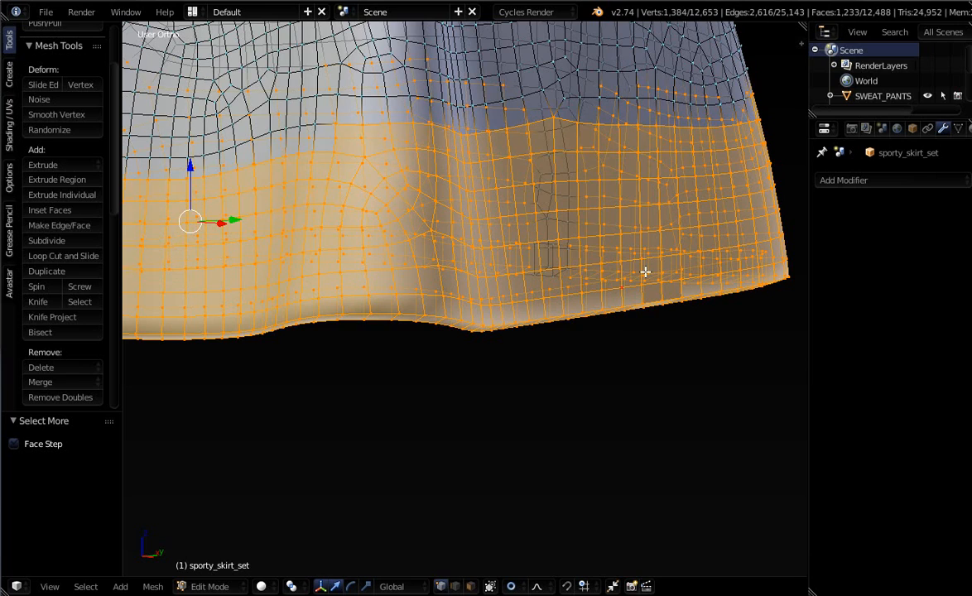
pyautogui.press('ctrl+KP_Add')
pyautogui.press('ctrl+KP_Add')
pyautogui.press('ctrl+KP_Add')
pyautogui.press('ctrl+KP_Add')
pyautogui.press('ctrl+KP_Add')
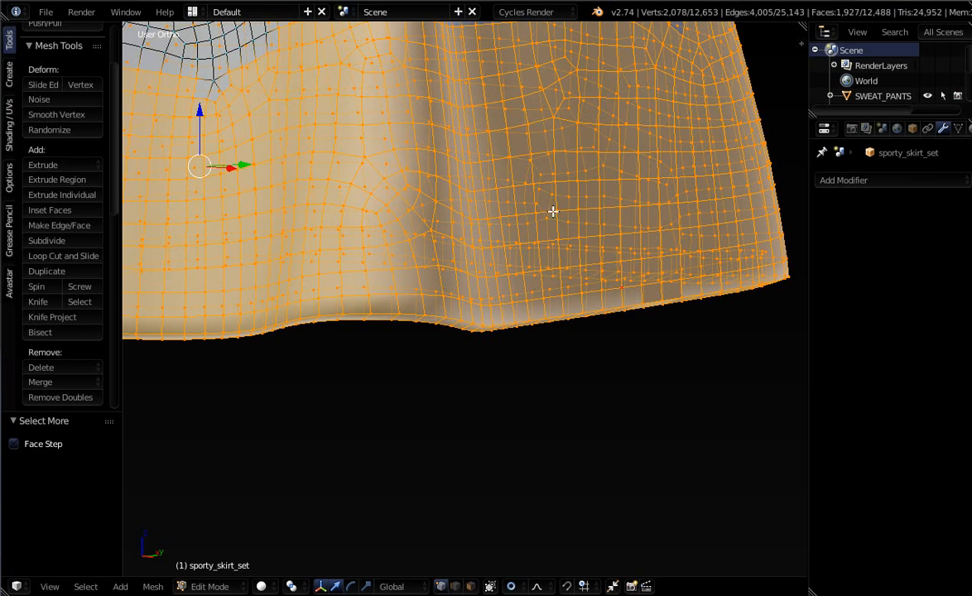
pyautogui.press('KP_4')
pyautogui.scroll(-3, 424, 172)
pyautogui.press('ctrl+KP_Add')
pyautogui.press('ctrl+KP_Add')
pyautogui.press('ctrl+KP_Add')
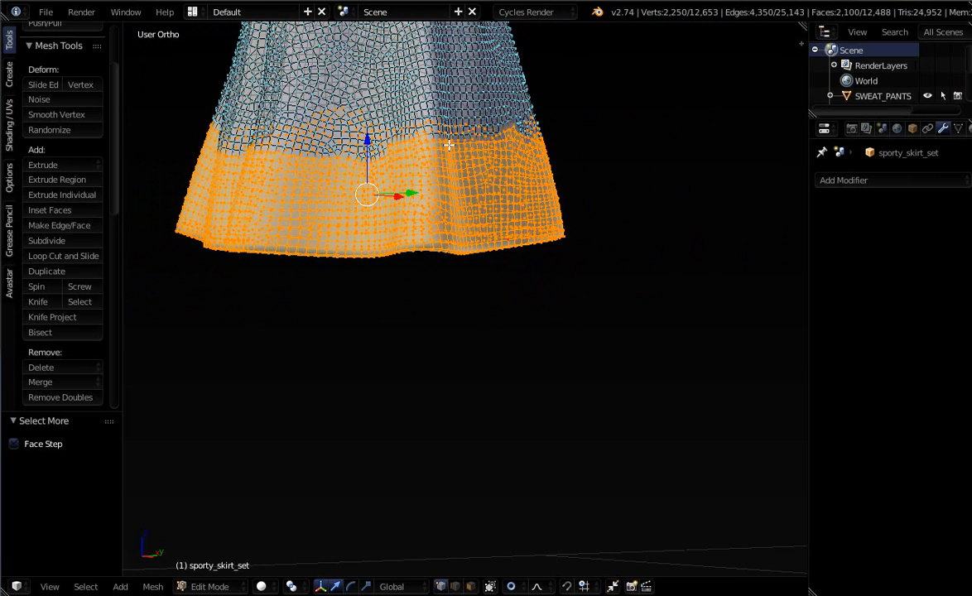
# Deselect the edge loops of the extruded rim, including the outer hem edge, keeping only the lower skirt faces selected.
pyautogui.moveTo(414, 263); pyautogui.dragTo(418, 228, button='middle')
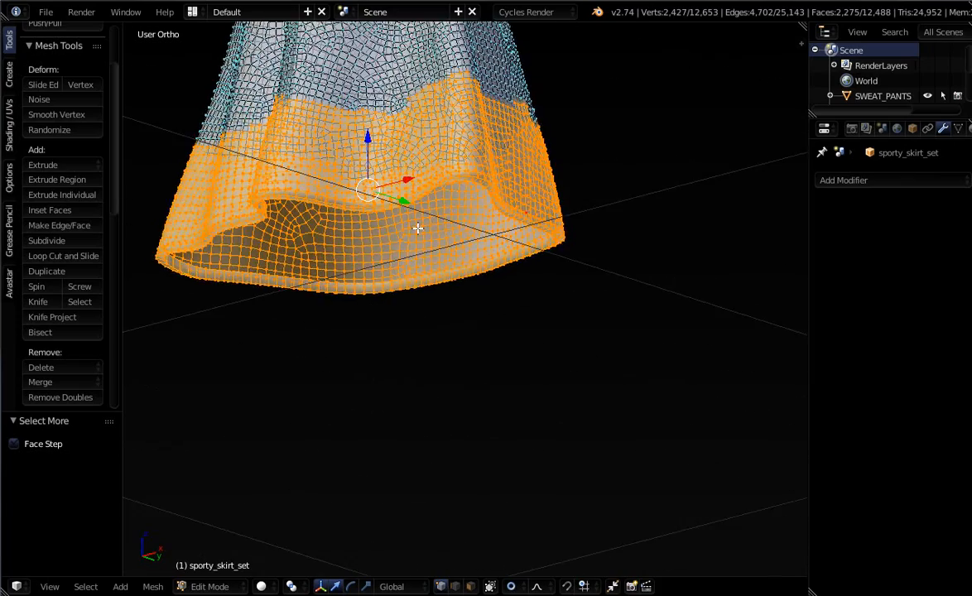
pyautogui.scroll(7, 431, 247)
pyautogui.scroll(6, 457, 336)
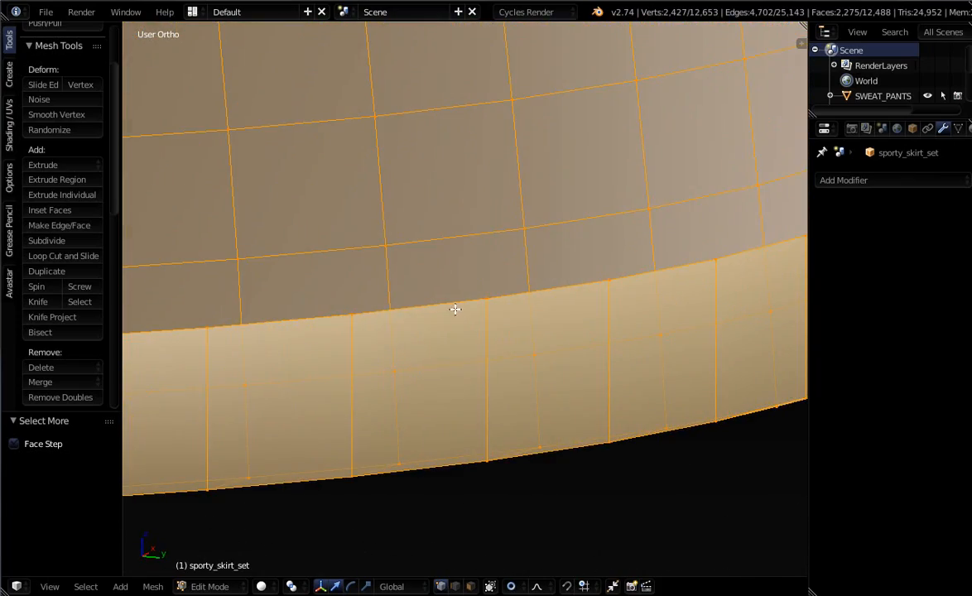
pyautogui.keyDown('alt'); pyautogui.keyDown('shift'); pyautogui.rightClick(452, 305); pyautogui.keyUp('shift'); pyautogui.keyUp('alt')
pyautogui.keyDown('alt'); pyautogui.keyDown('shift'); pyautogui.rightClick(409, 472); pyautogui.keyUp('shift'); pyautogui.keyUp('alt')
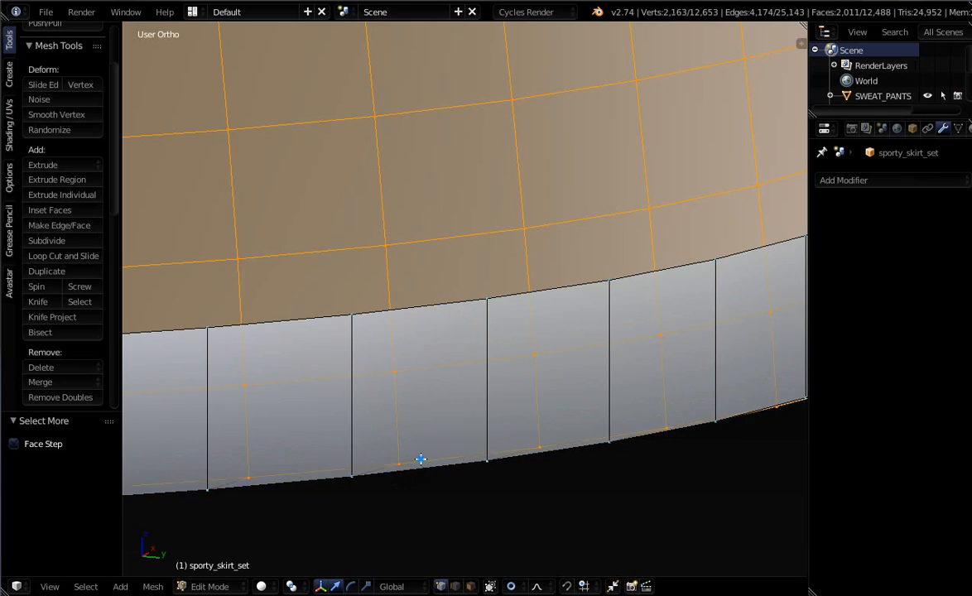
pyautogui.keyDown('alt'); pyautogui.keyDown('shift'); pyautogui.rightClick(420, 459); pyautogui.keyUp('shift'); pyautogui.keyUp('alt')
# Duplicate the selected lower skirt faces in place without moving the copy.
pyautogui.scroll(-7, 456, 445)
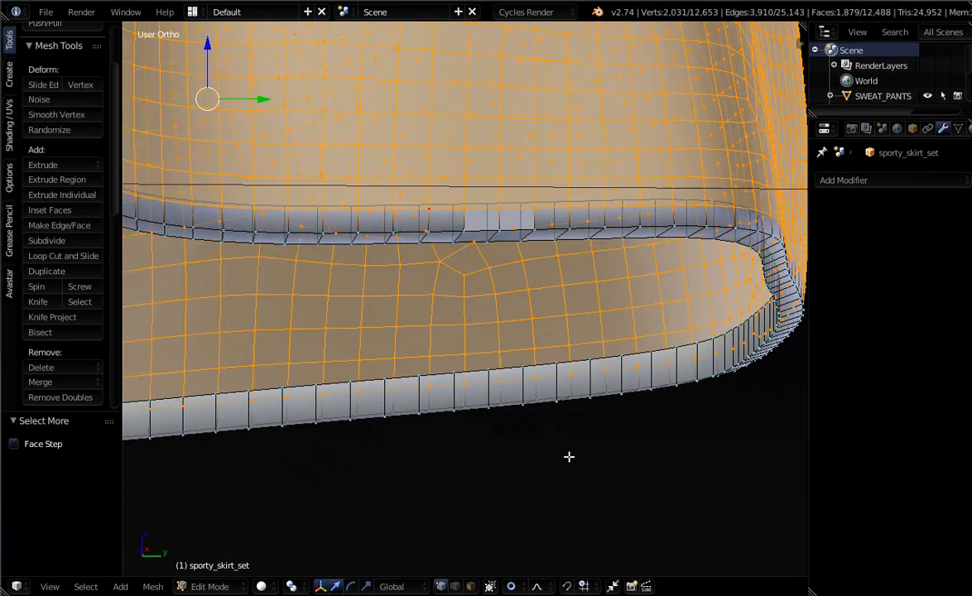
pyautogui.moveTo(569, 457); pyautogui.dragTo(566, 464, button='middle')
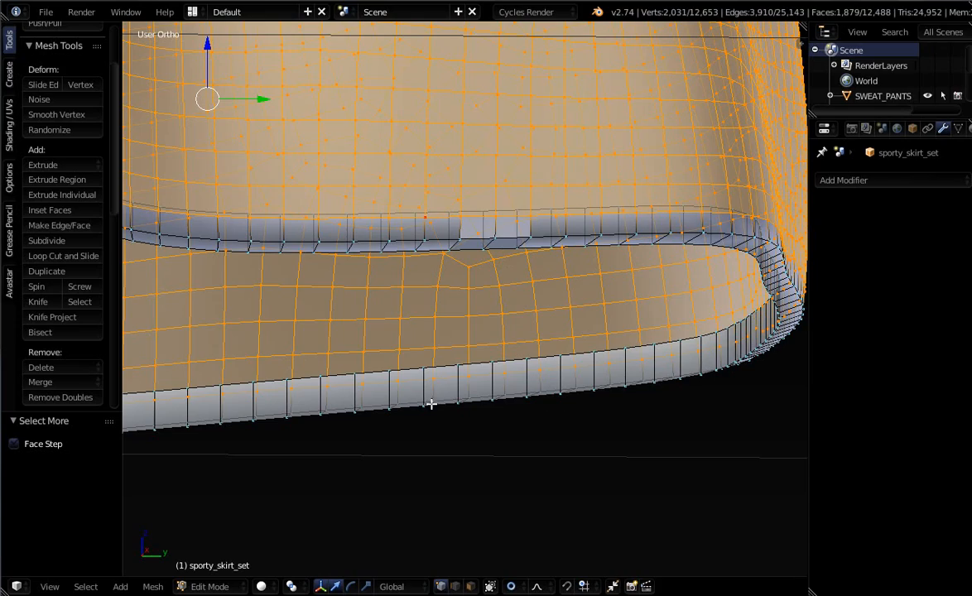
pyautogui.moveTo(427, 403); pyautogui.dragTo(620, 331, button='middle')
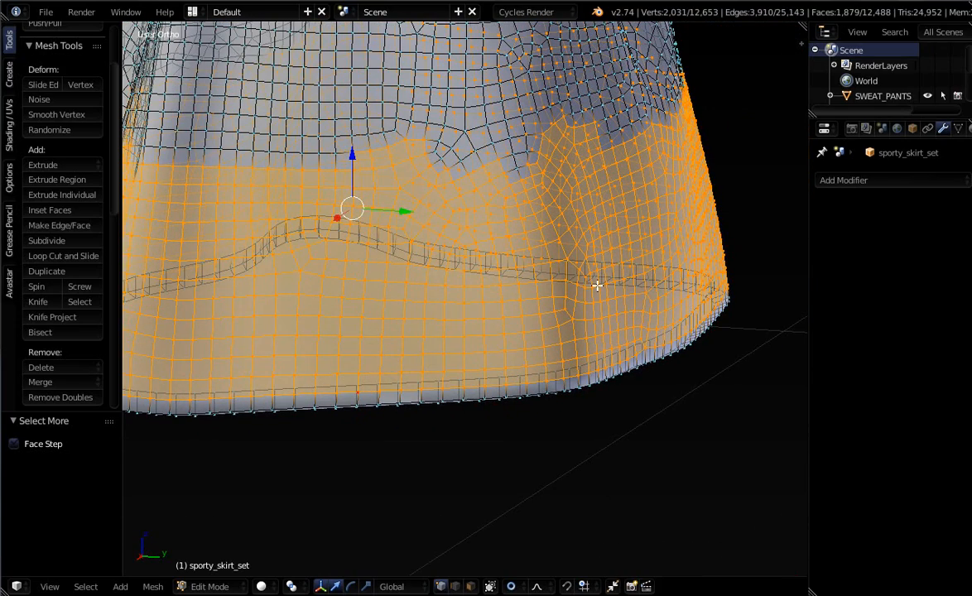
pyautogui.press('g')
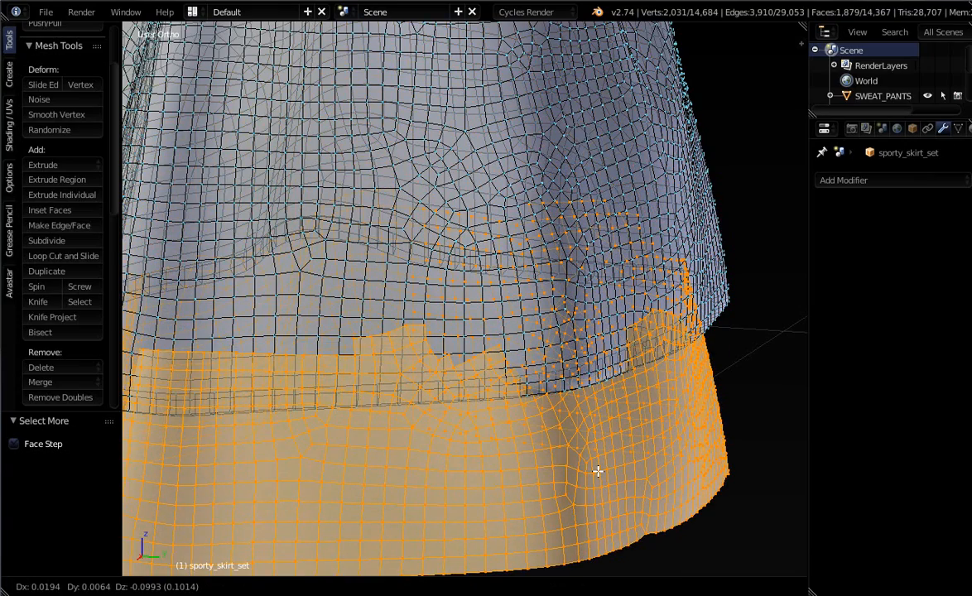
pyautogui.press('Escape')
pyautogui.scroll(-5, 602, 454)
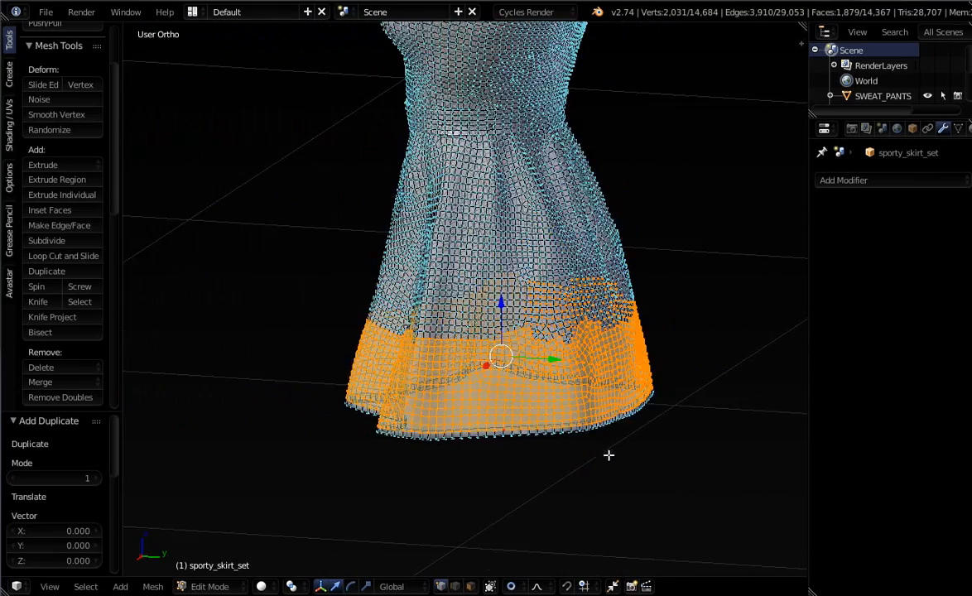
pyautogui.moveTo(609, 455); pyautogui.dragTo(674, 424, button='middle')
pyautogui.scroll(3, 674, 424)
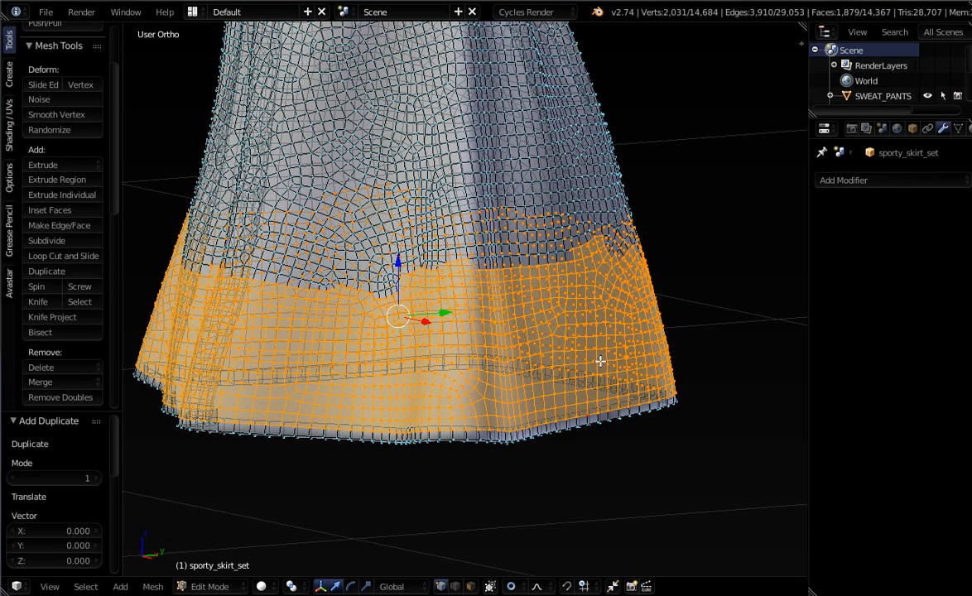
pyautogui.press('s')
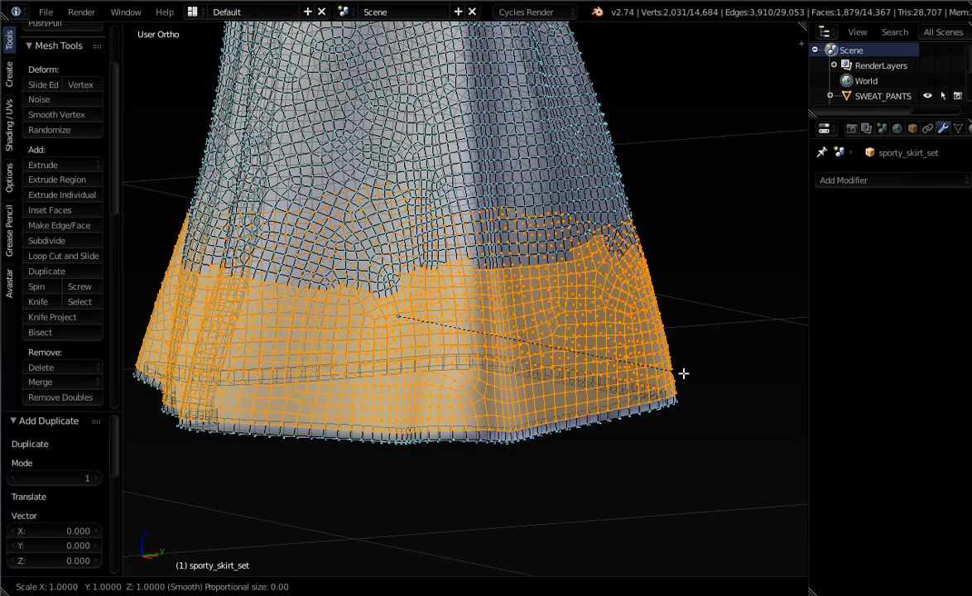
pyautogui.hotkey('shift', 'z')
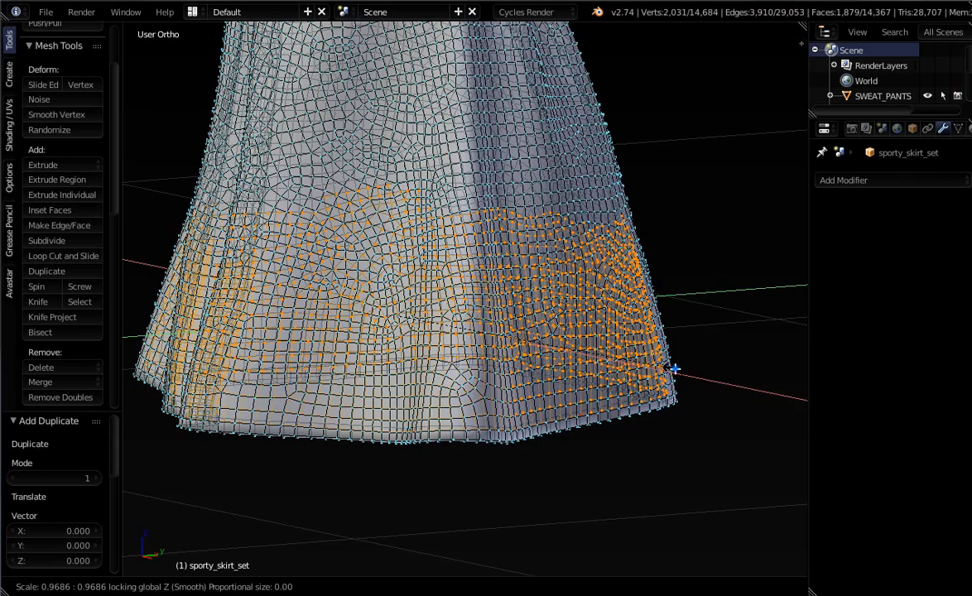
pyautogui.click(675, 370)
# Scale the duplicated skirt faces inward to about 0.982 in X and Y, leaving Z locked.
pyautogui.scroll(6, 679, 423)
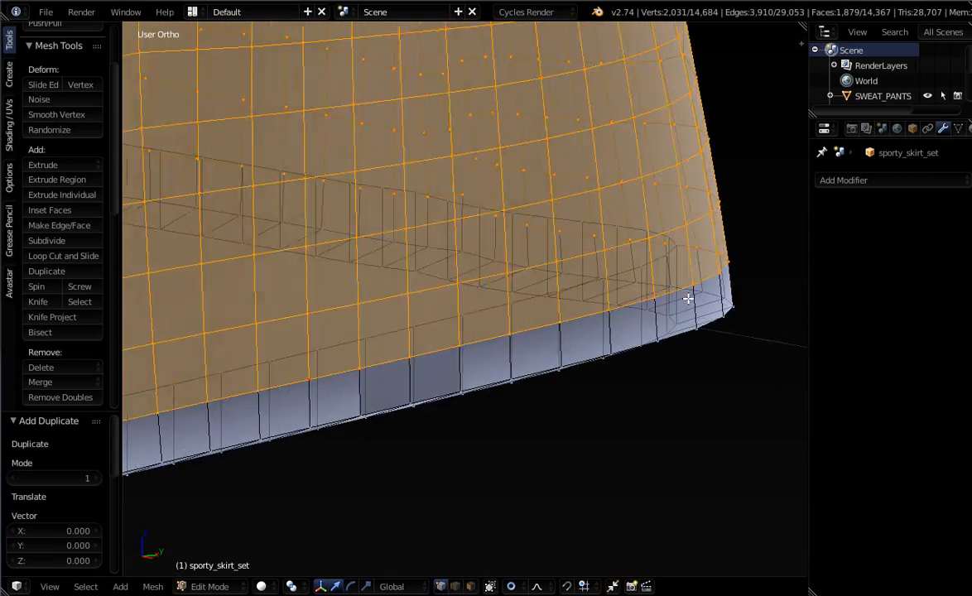
pyautogui.scroll(2, 688, 299)
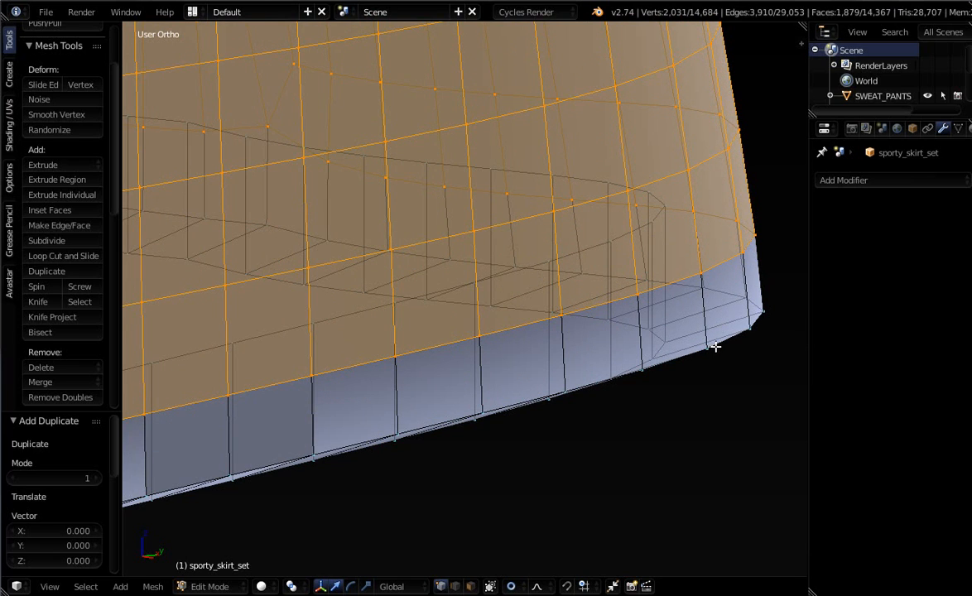
pyautogui.scroll(1, 714, 346)
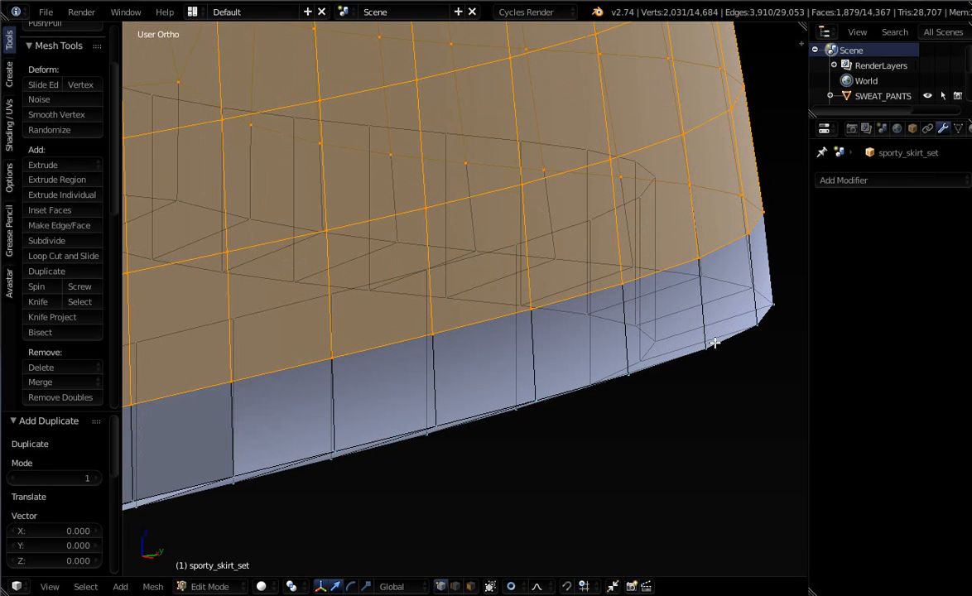
pyautogui.press('s')
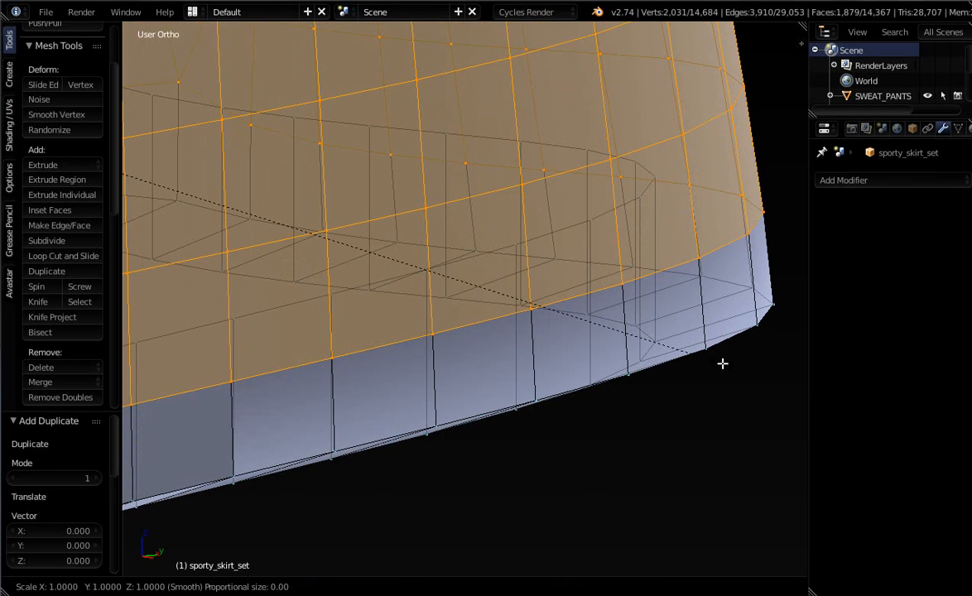
pyautogui.hotkey('shift', 'z')
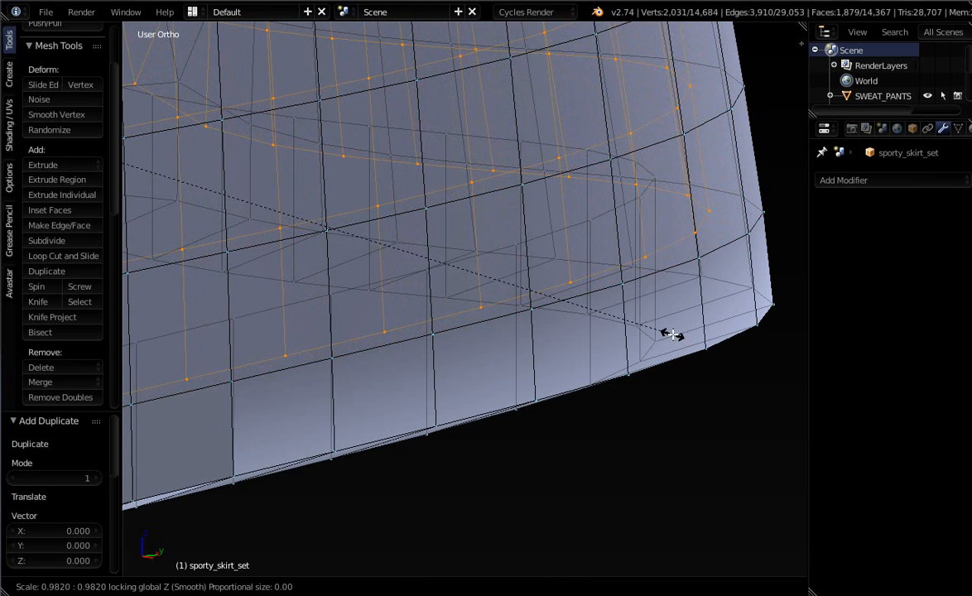
pyautogui.click(672, 335)
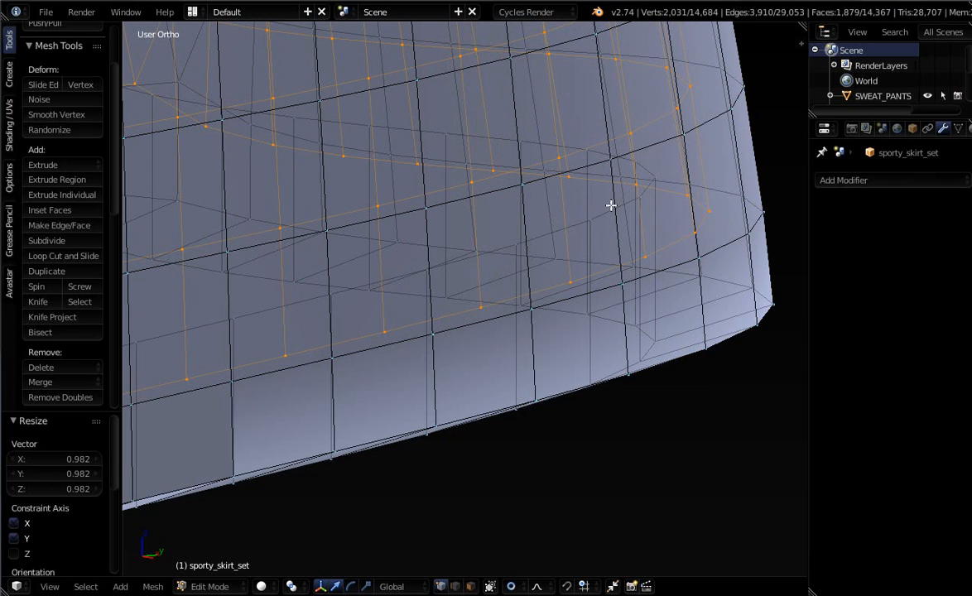
# Flip the normals of the duplicated inner skirt faces.
pyautogui.scroll(-8, 532, 244)
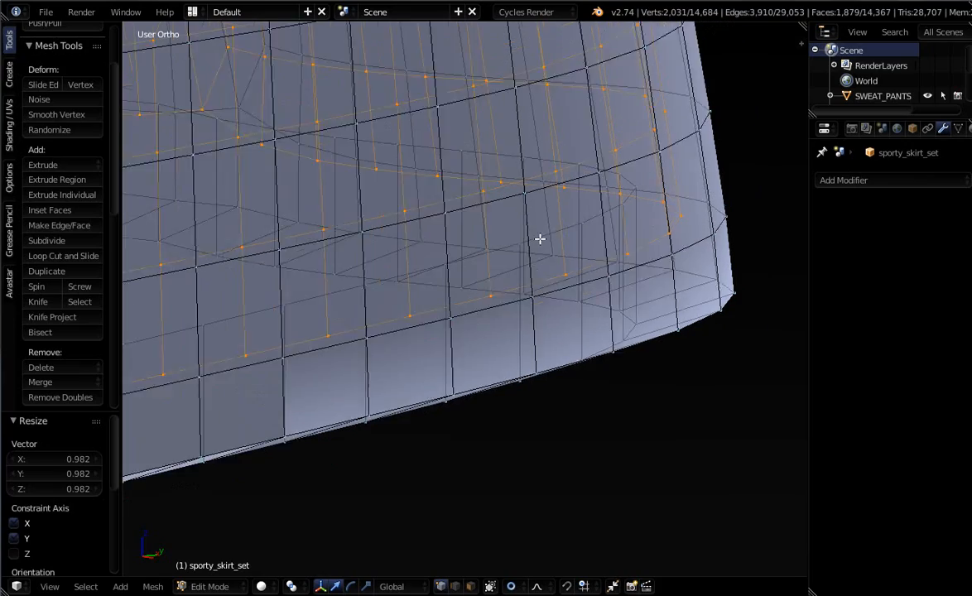
pyautogui.moveTo(512, 269); pyautogui.dragTo(460, 246, button='middle')
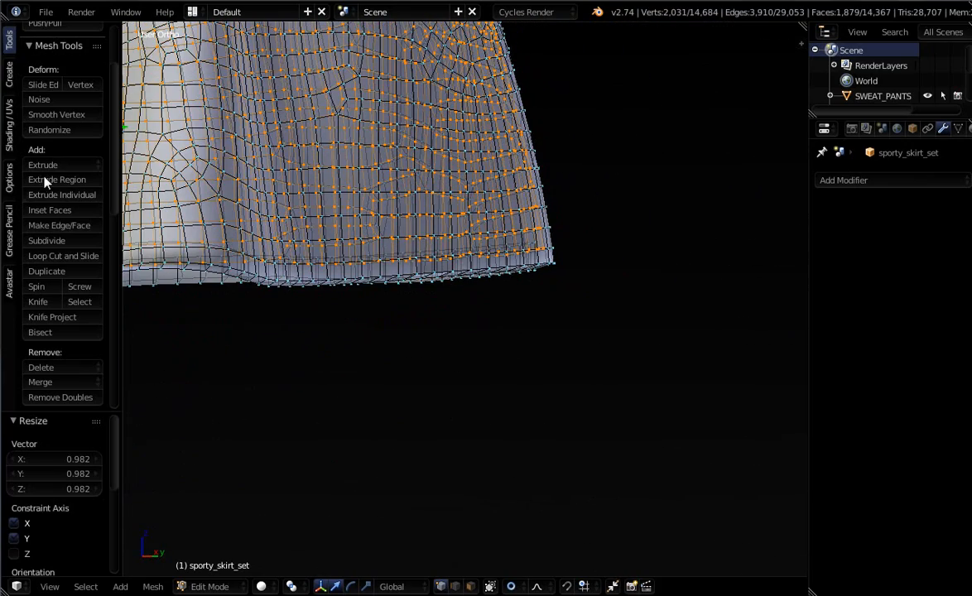
pyautogui.click(10, 124)
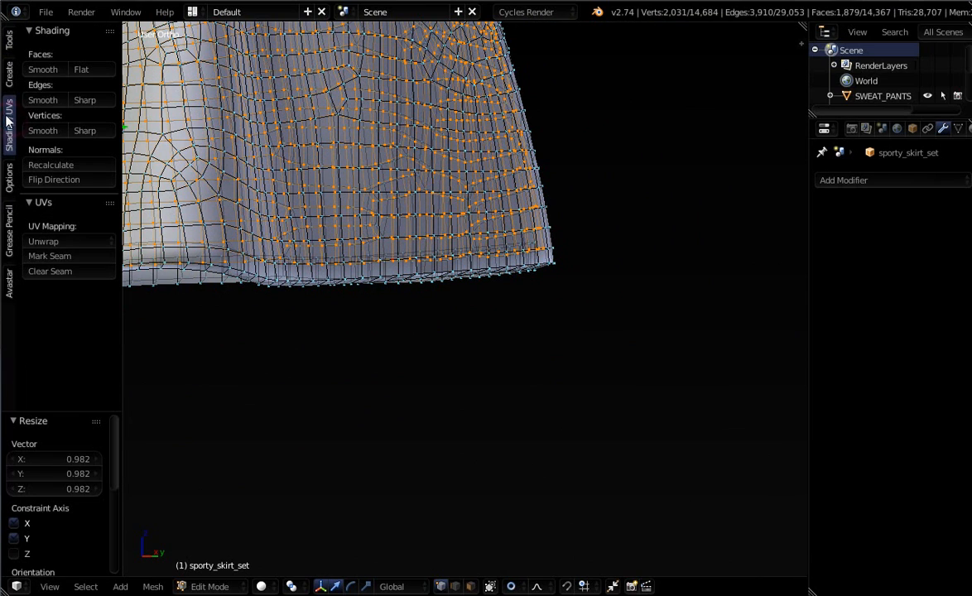
pyautogui.click(64, 181)
# Turn on backface culling in the viewport and check the skirt's inner lining from several angles in Object Mode.
pyautogui.moveTo(339, 303); pyautogui.dragTo(596, 386, button='middle')
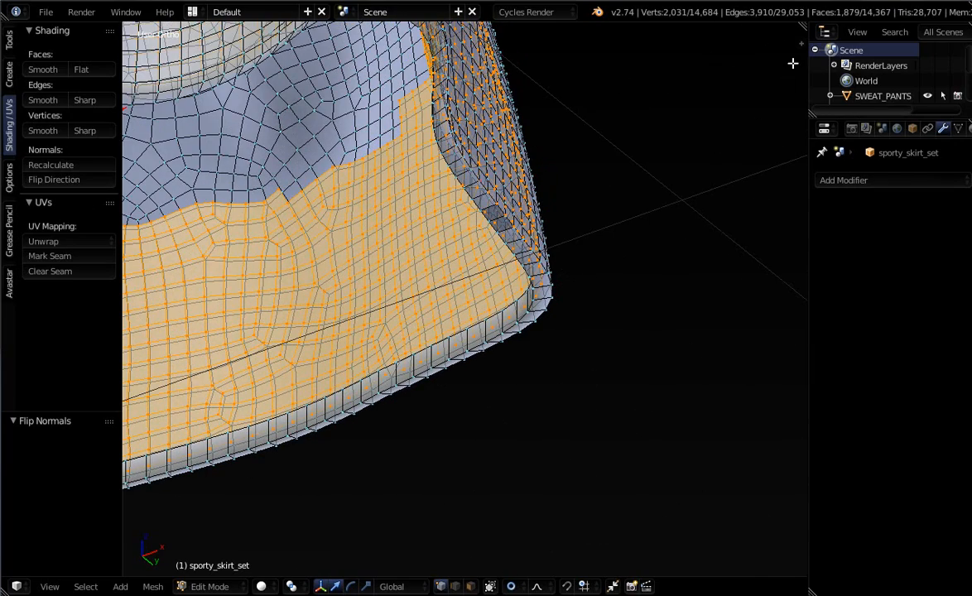
pyautogui.press('n')
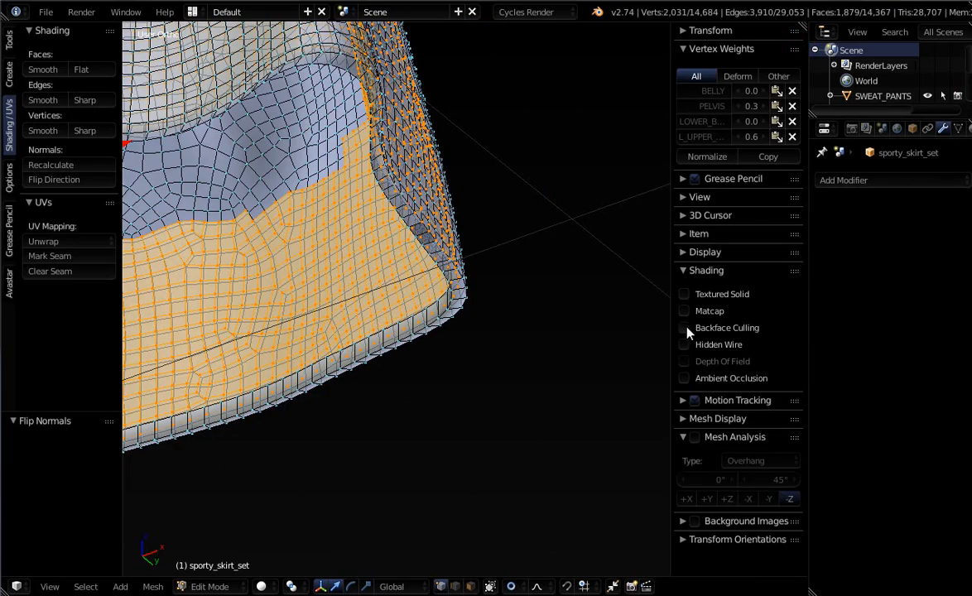
pyautogui.click(684, 328)
pyautogui.press('Tab')
pyautogui.moveTo(630, 302); pyautogui.dragTo(346, 257, button='middle')
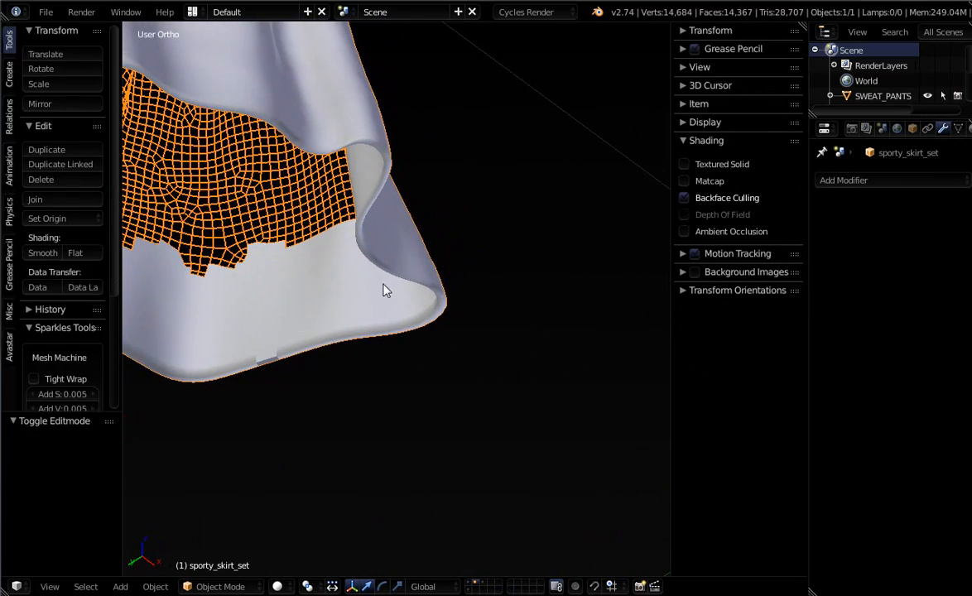
pyautogui.moveTo(383, 290); pyautogui.dragTo(344, 271, button='middle')
pyautogui.moveTo(259, 320); pyautogui.dragTo(363, 313, button='middle')
pyautogui.scroll(4, 337, 291)
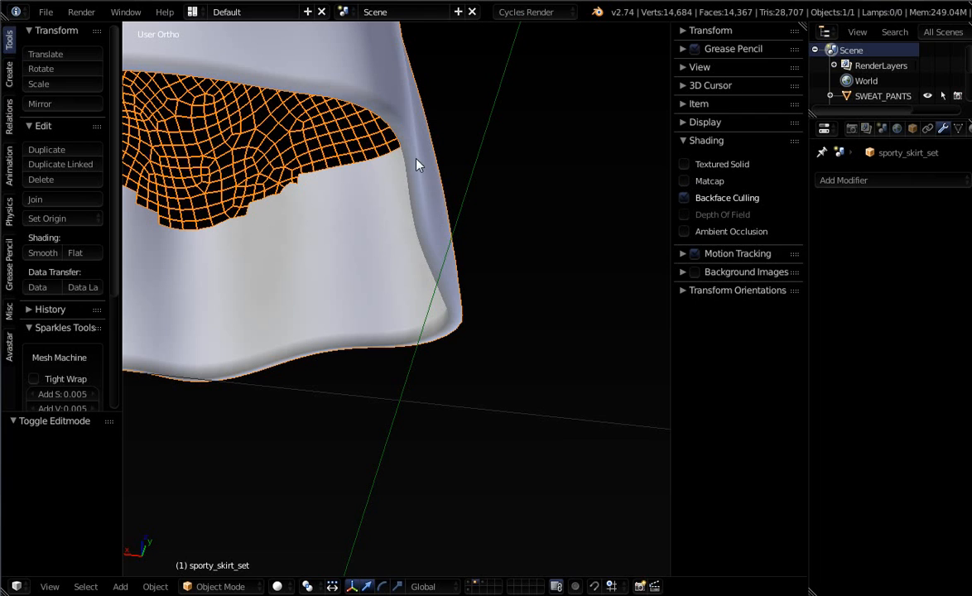
pyautogui.moveTo(414, 217); pyautogui.dragTo(414, 171, button='middle')
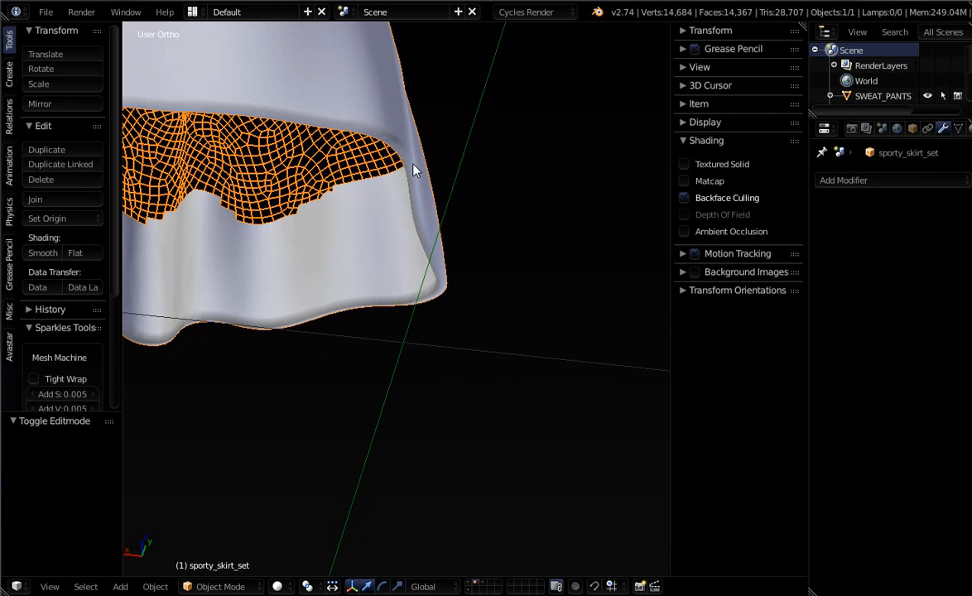
pyautogui.moveTo(374, 229); pyautogui.dragTo(319, 225, button='middle')
# In Edit Mode, delete the row of seven vertices forming a raised stretch of the inner lining's jagged upper edge.
pyautogui.press('Tab')
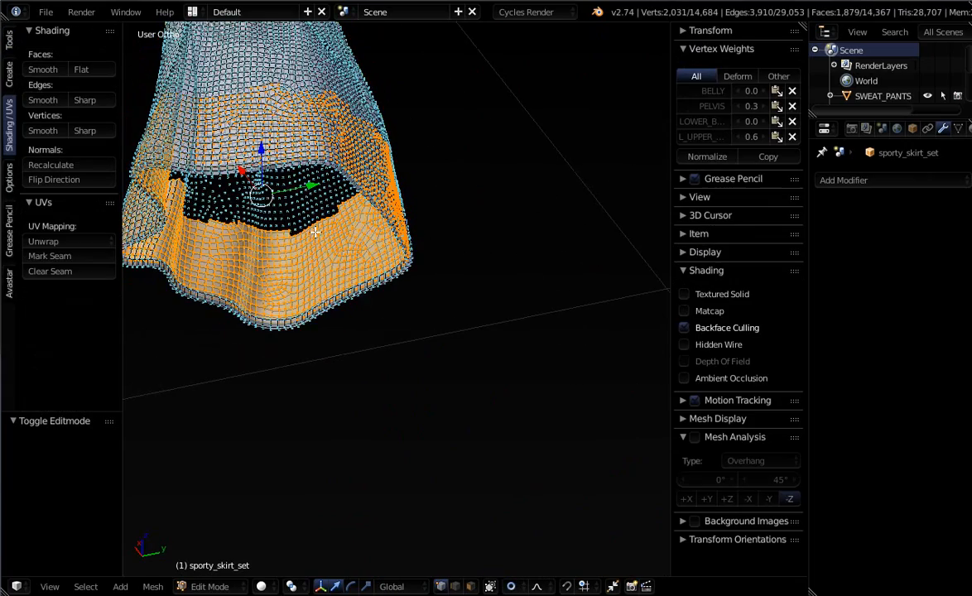
pyautogui.scroll(2, 320, 224)
pyautogui.scroll(2, 368, 207)
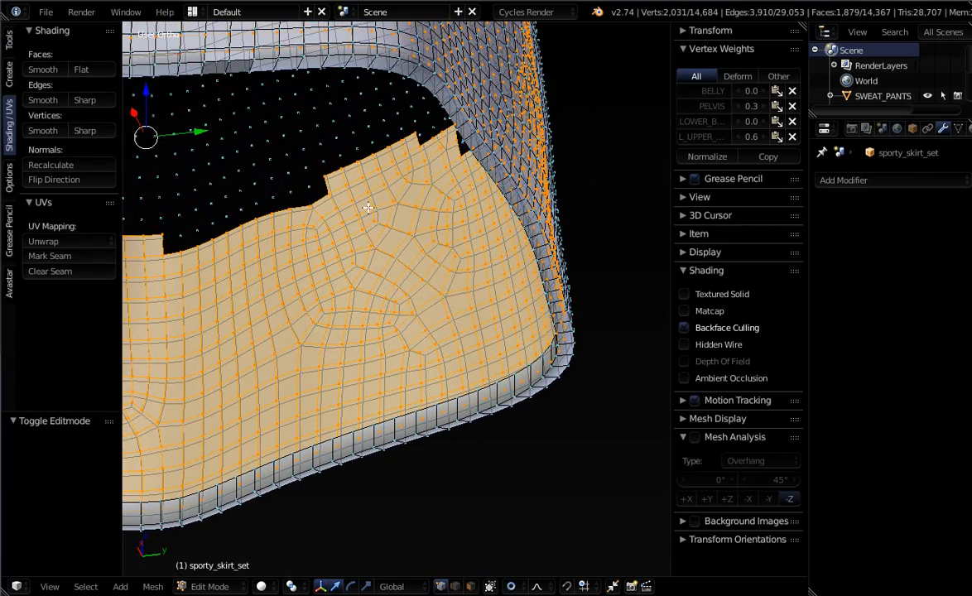
pyautogui.moveTo(389, 157); pyautogui.dragTo(365, 313, button='middle')
pyautogui.scroll(4, 363, 212)
pyautogui.scroll(5, 365, 202)
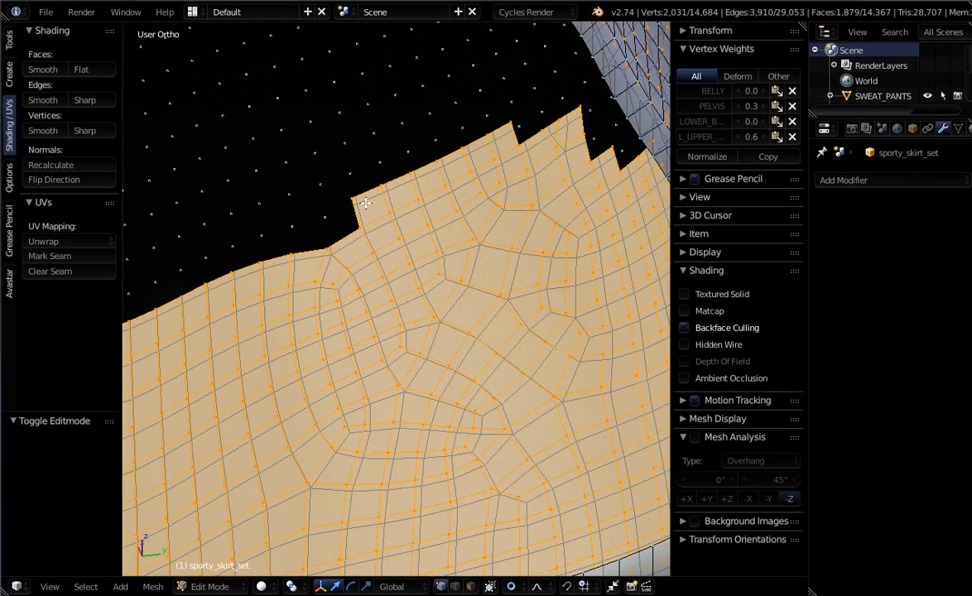
pyautogui.rightClick(345, 195)
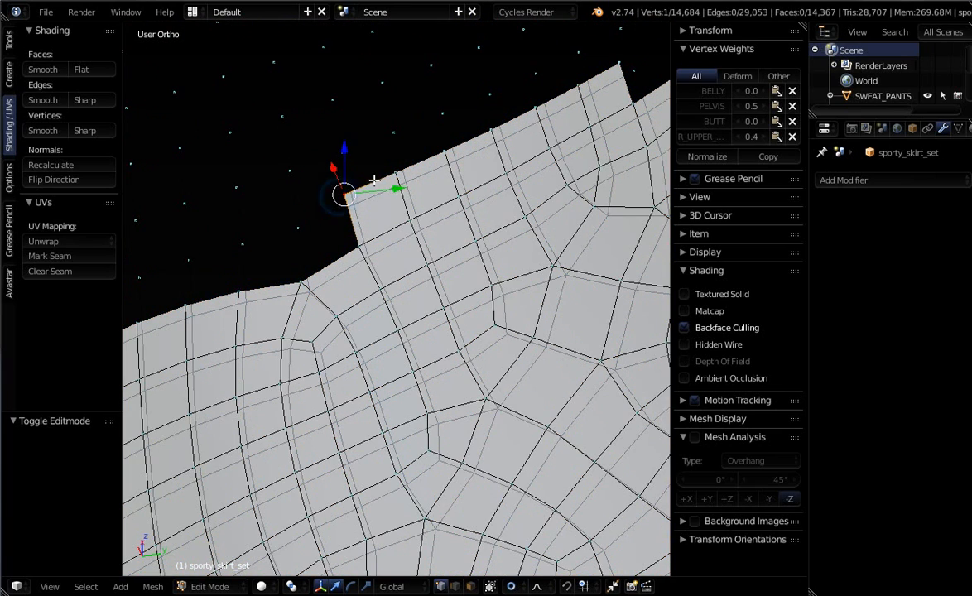
pyautogui.keyDown('shift'); pyautogui.rightClick(400, 172); pyautogui.keyUp('shift')
pyautogui.keyDown('shift'); pyautogui.rightClick(444, 154); pyautogui.keyUp('shift')
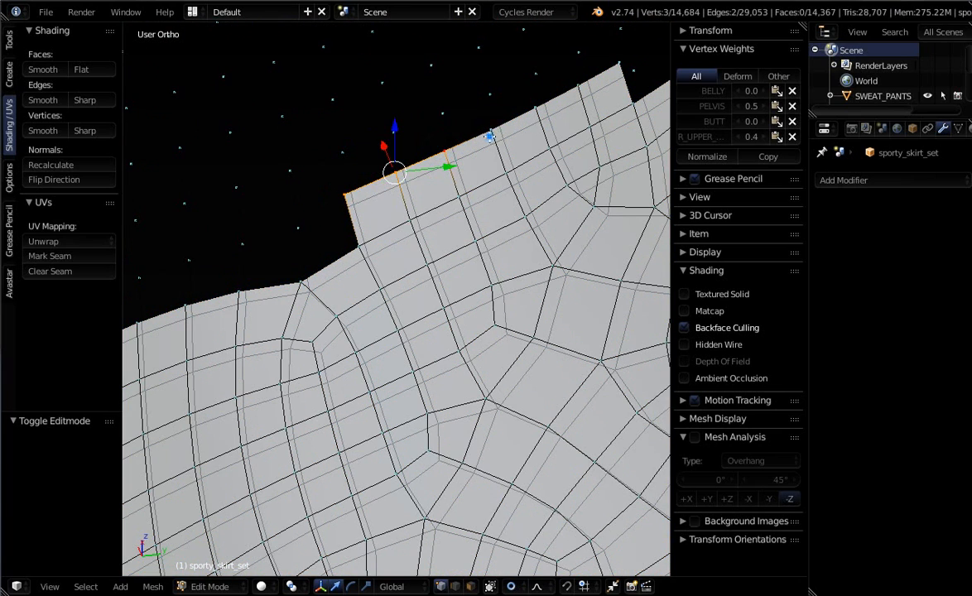
pyautogui.keyDown('shift'); pyautogui.rightClick(494, 131); pyautogui.keyUp('shift')
pyautogui.keyDown('shift'); pyautogui.rightClick(538, 108); pyautogui.keyUp('shift')
pyautogui.keyDown('shift'); pyautogui.rightClick(574, 92); pyautogui.keyUp('shift')
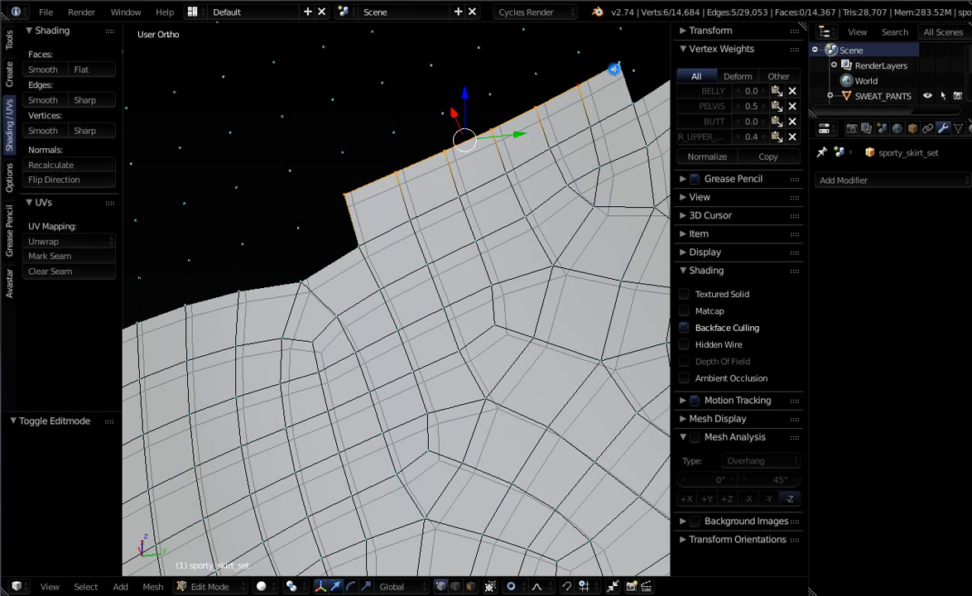
pyautogui.keyDown('shift'); pyautogui.rightClick(616, 69); pyautogui.keyUp('shift')
pyautogui.press('x')
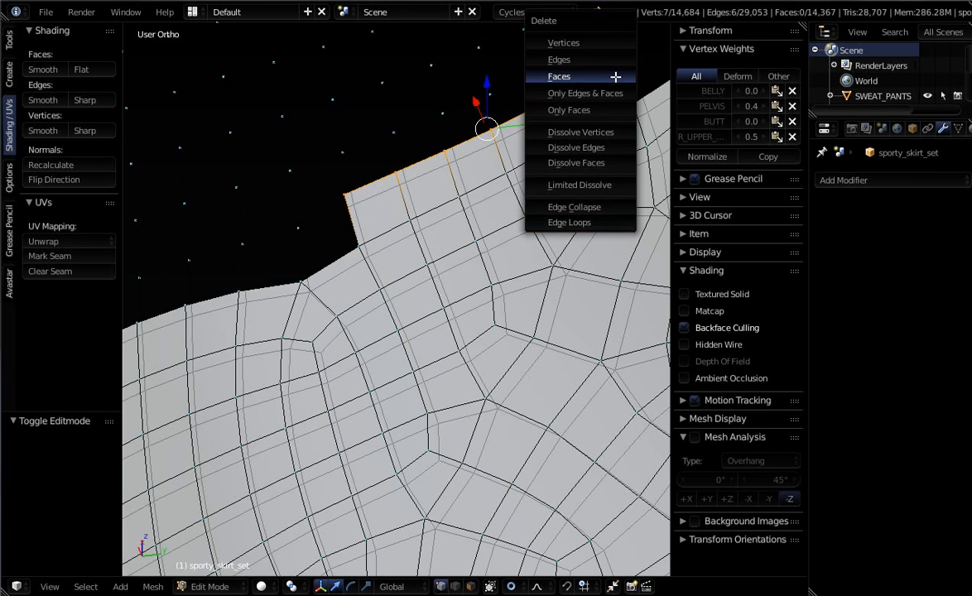
pyautogui.click(587, 41)
# Select the first three vertices of the next raised stretch on the lining's upper edge and limit selection to visible geometry.
pyautogui.scroll(-7, 560, 134)
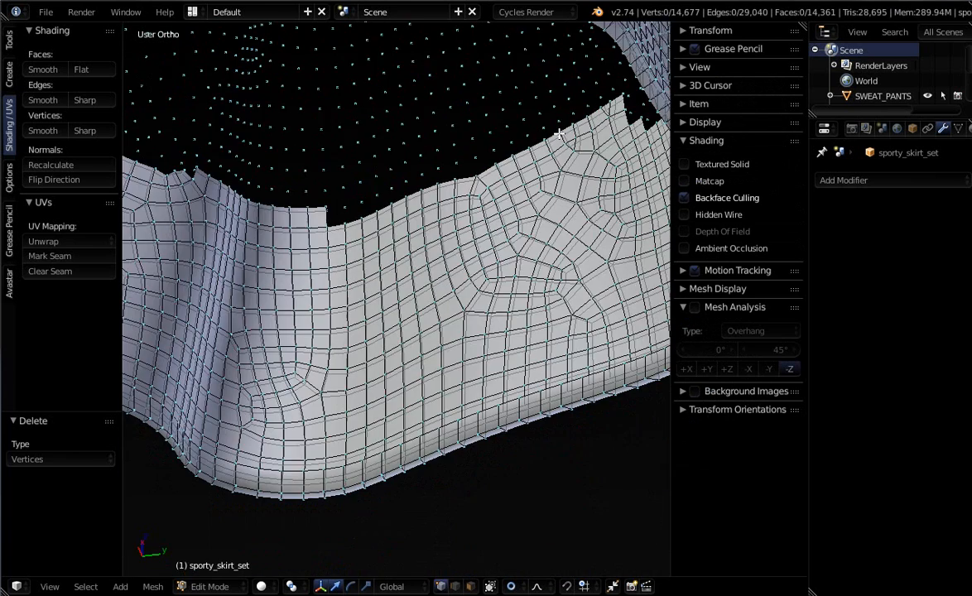
pyautogui.moveTo(550, 145); pyautogui.dragTo(379, 237, button='middle')
pyautogui.scroll(4, 356, 192)
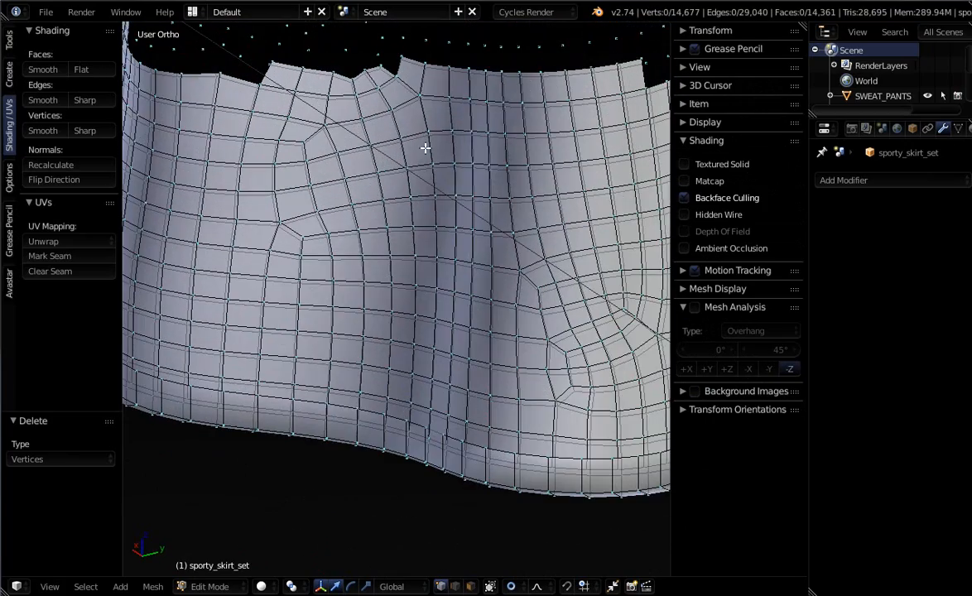
pyautogui.scroll(2, 640, 66)
pyautogui.rightClick(640, 54)
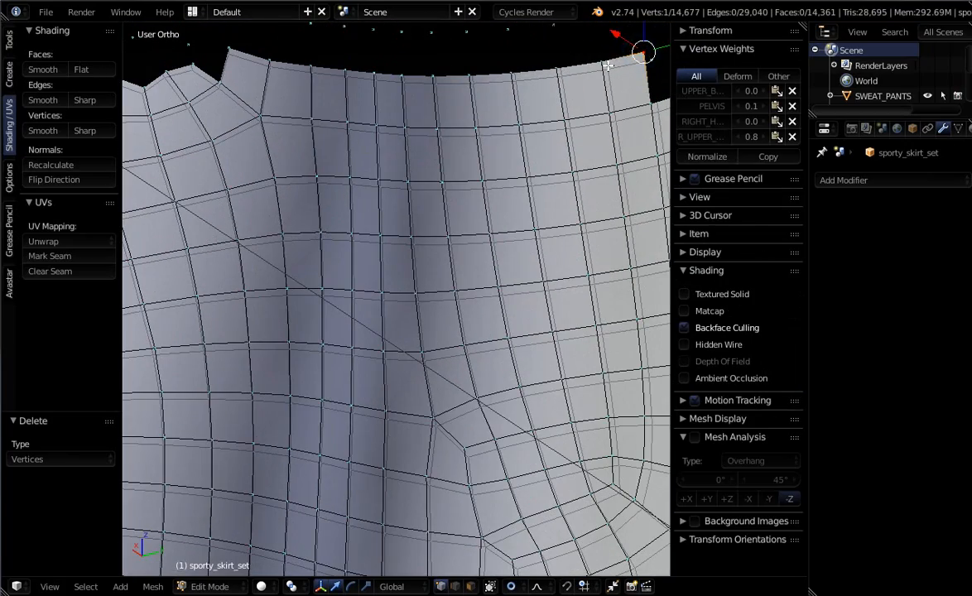
pyautogui.keyDown('shift'); pyautogui.rightClick(613, 70); pyautogui.keyUp('shift')
pyautogui.keyDown('shift'); pyautogui.rightClick(611, 75); pyautogui.keyUp('shift')
pyautogui.keyDown('shift'); pyautogui.rightClick(604, 67); pyautogui.keyUp('shift')
pyautogui.keyDown('shift'); pyautogui.rightClick(554, 72); pyautogui.keyUp('shift')
pyautogui.keyDown('shift'); pyautogui.rightClick(515, 77); pyautogui.keyUp('shift')
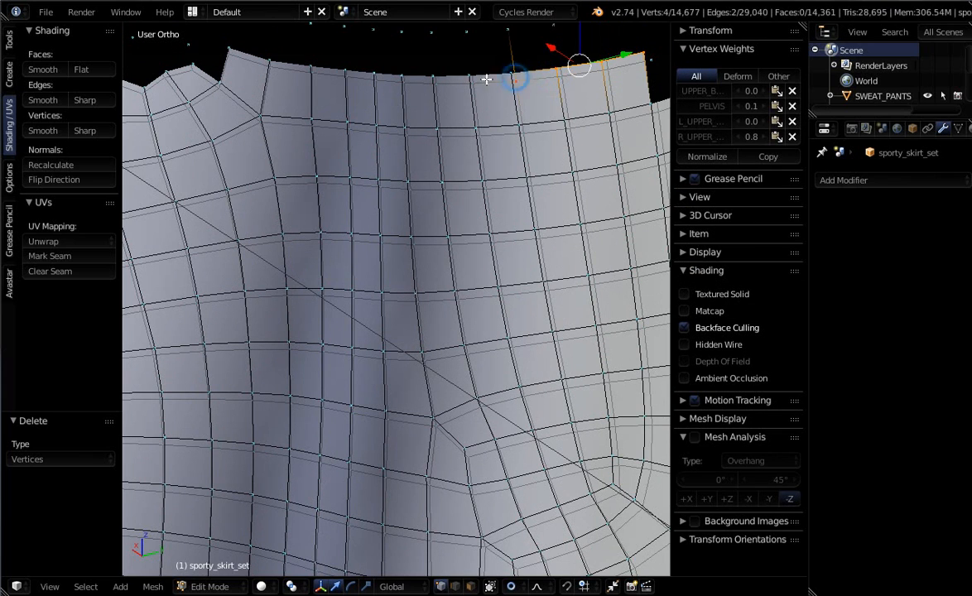
pyautogui.keyDown('shift'); pyautogui.rightClick(527, 82); pyautogui.keyUp('shift')
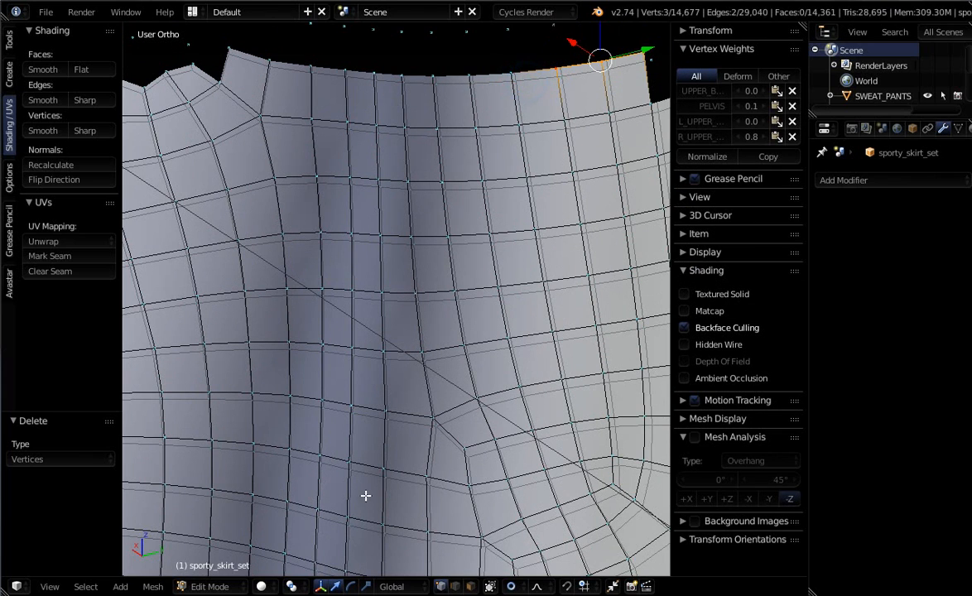
pyautogui.click(491, 586)
# Extend the selection along the rest of the lining's raised, uneven upper edge and delete the selected vertices.
pyautogui.scroll(1, 454, 191)
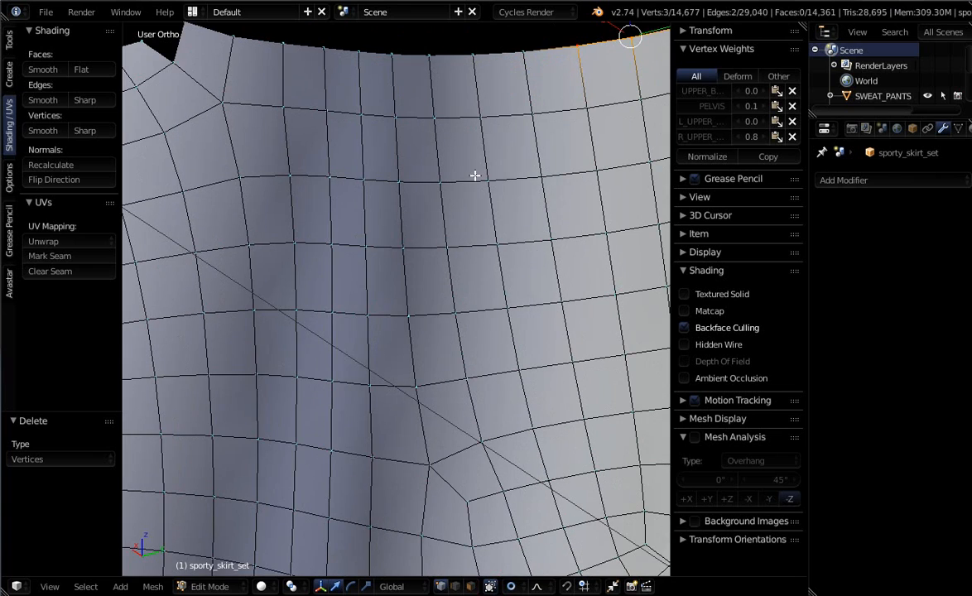
pyautogui.keyDown('shift'); pyautogui.rightClick(524, 59); pyautogui.keyUp('shift')
pyautogui.keyDown('shift'); pyautogui.rightClick(473, 62); pyautogui.keyUp('shift')
pyautogui.keyDown('shift'); pyautogui.rightClick(432, 66); pyautogui.keyUp('shift')
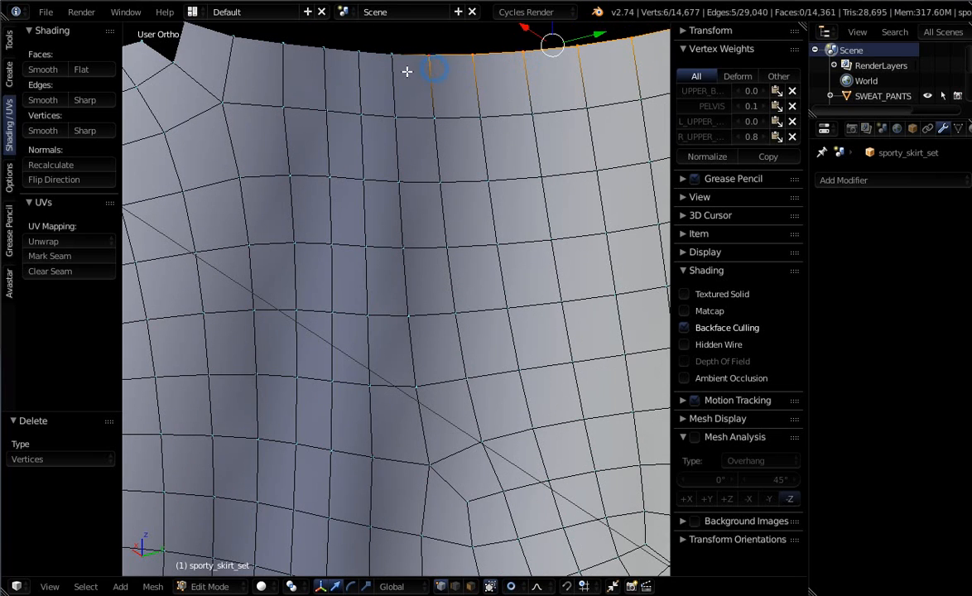
pyautogui.keyDown('shift'); pyautogui.rightClick(360, 65); pyautogui.keyUp('shift')
pyautogui.keyDown('shift'); pyautogui.rightClick(386, 62); pyautogui.keyUp('shift')
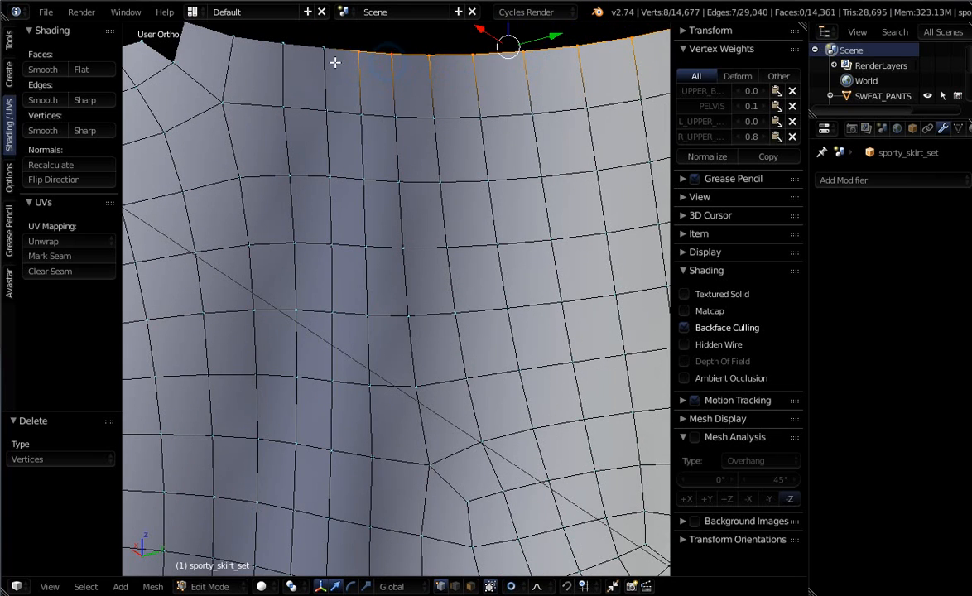
pyautogui.keyDown('shift'); pyautogui.rightClick(322, 59); pyautogui.keyUp('shift')
pyautogui.keyDown('shift'); pyautogui.rightClick(288, 58); pyautogui.keyUp('shift')
pyautogui.keyDown('shift'); pyautogui.rightClick(217, 43); pyautogui.keyUp('shift')
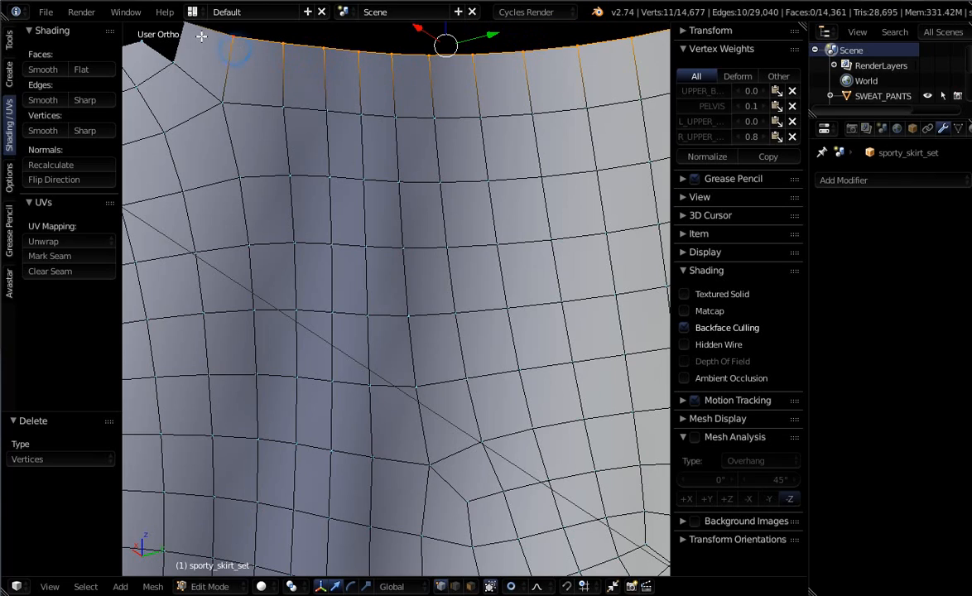
pyautogui.scroll(-3, 206, 82)
pyautogui.moveTo(206, 89); pyautogui.dragTo(507, 168, button='middle')
pyautogui.keyDown('shift'); pyautogui.rightClick(170, 50); pyautogui.keyUp('shift')
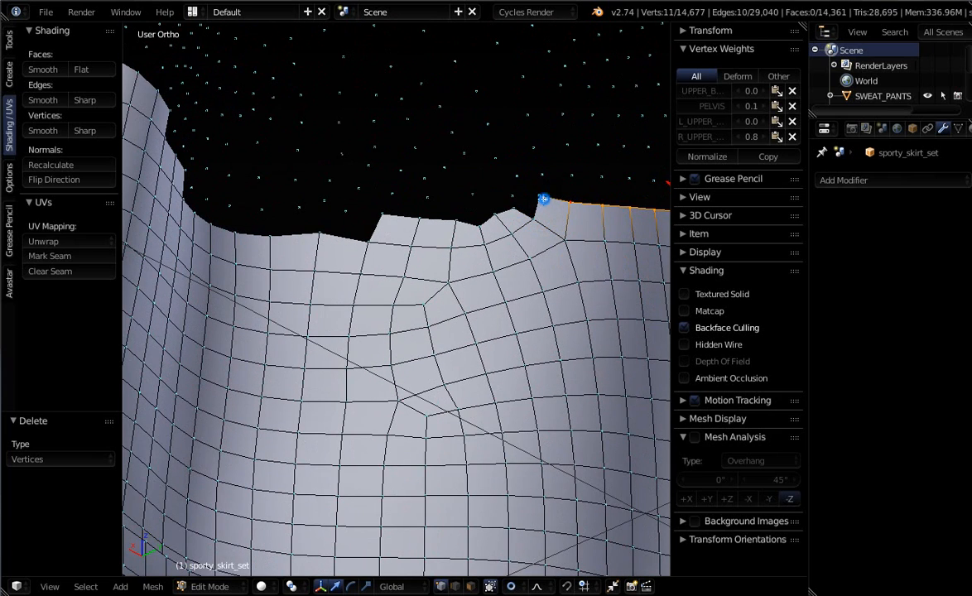
pyautogui.keyDown('shift'); pyautogui.rightClick(509, 214); pyautogui.keyUp('shift')
pyautogui.keyDown('shift'); pyautogui.rightClick(496, 217); pyautogui.keyUp('shift')
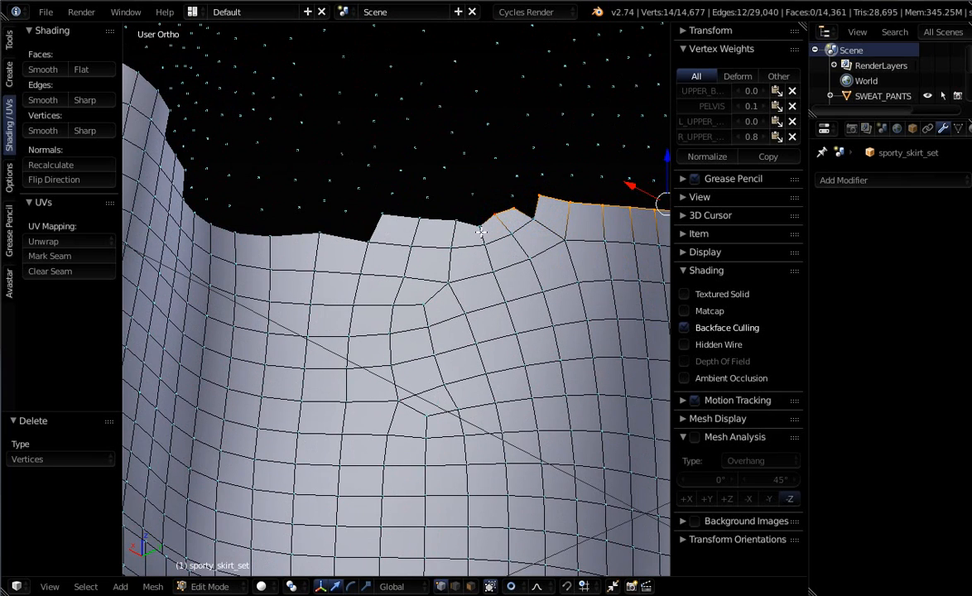
pyautogui.keyDown('shift'); pyautogui.rightClick(480, 227); pyautogui.keyUp('shift')
pyautogui.keyDown('shift'); pyautogui.rightClick(453, 226); pyautogui.keyUp('shift')
pyautogui.keyDown('shift'); pyautogui.rightClick(416, 219); pyautogui.keyUp('shift')
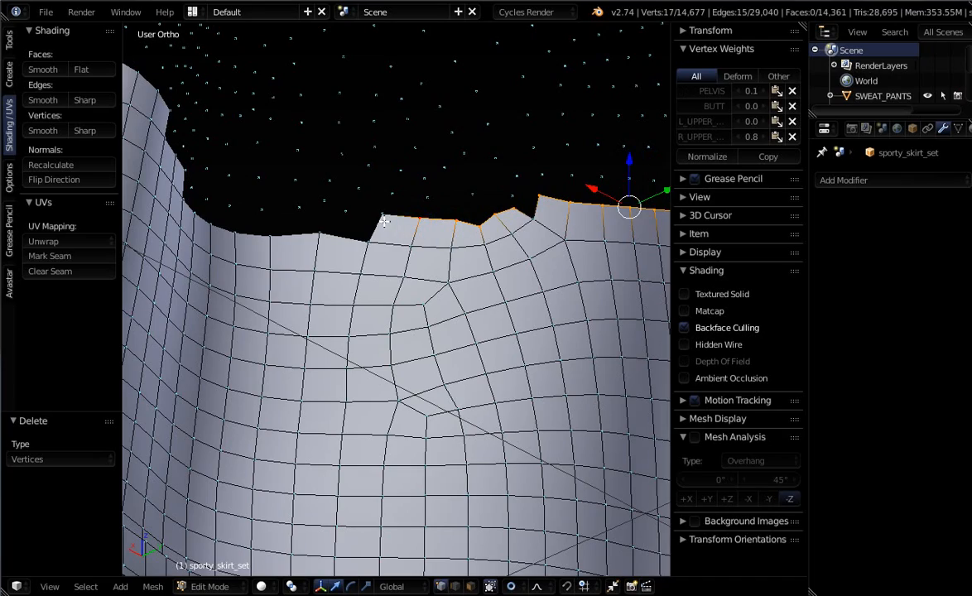
pyautogui.keyDown('shift'); pyautogui.rightClick(382, 215); pyautogui.keyUp('shift')
pyautogui.press('x')
pyautogui.click(499, 246)
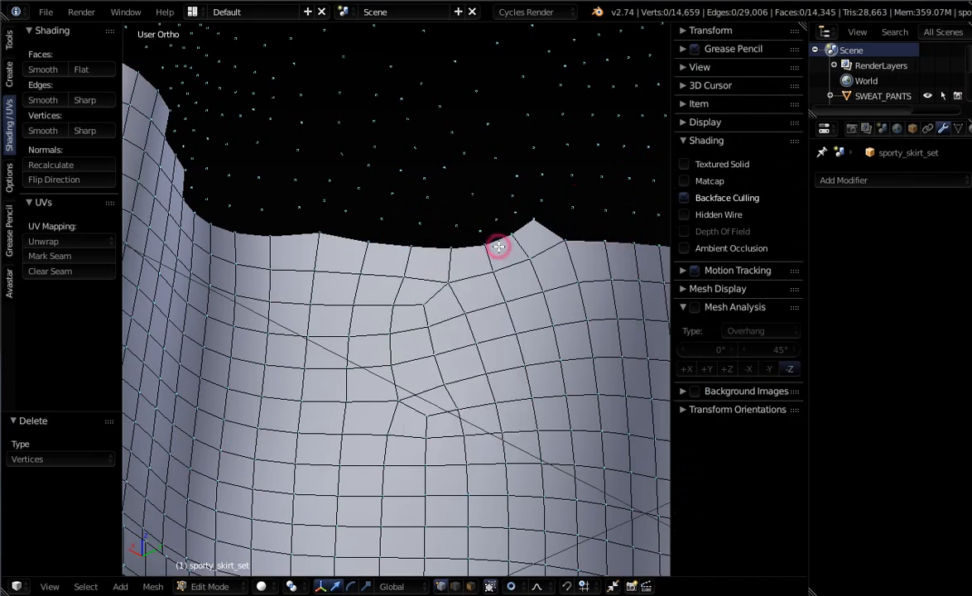
# Delete the eleven connected vertices along the stepped, raised peak of the skirt lining's upper edge.
pyautogui.moveTo(498, 246); pyautogui.dragTo(331, 389, button='middle')
pyautogui.scroll(6, 527, 249)
pyautogui.scroll(-5, 517, 237)
pyautogui.keyDown('shift'); pyautogui.moveTo(332, 389); pyautogui.dragTo(692, 393, button='middle'); pyautogui.keyUp('shift')
pyautogui.scroll(4, 551, 290)
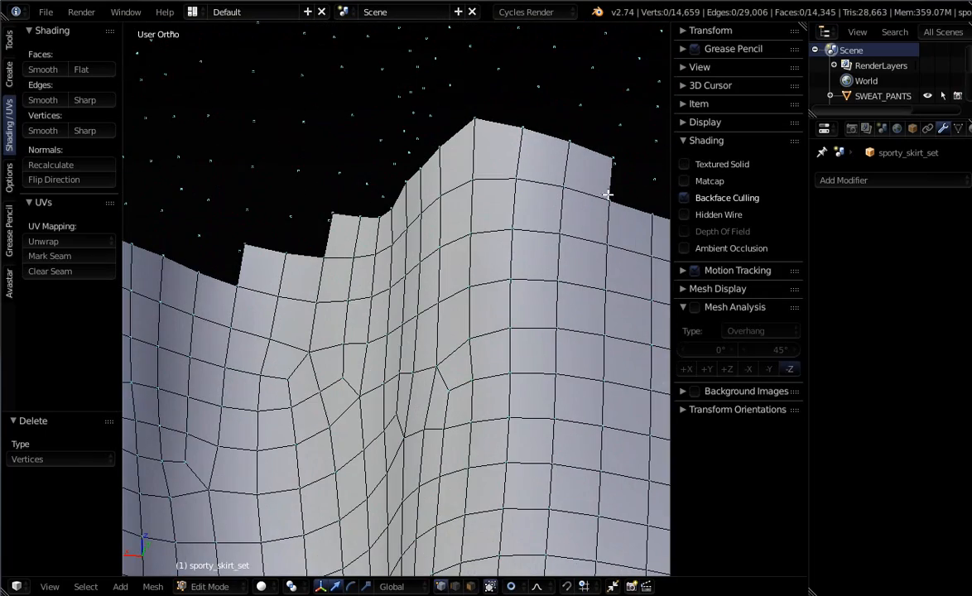
pyautogui.rightClick(606, 169)
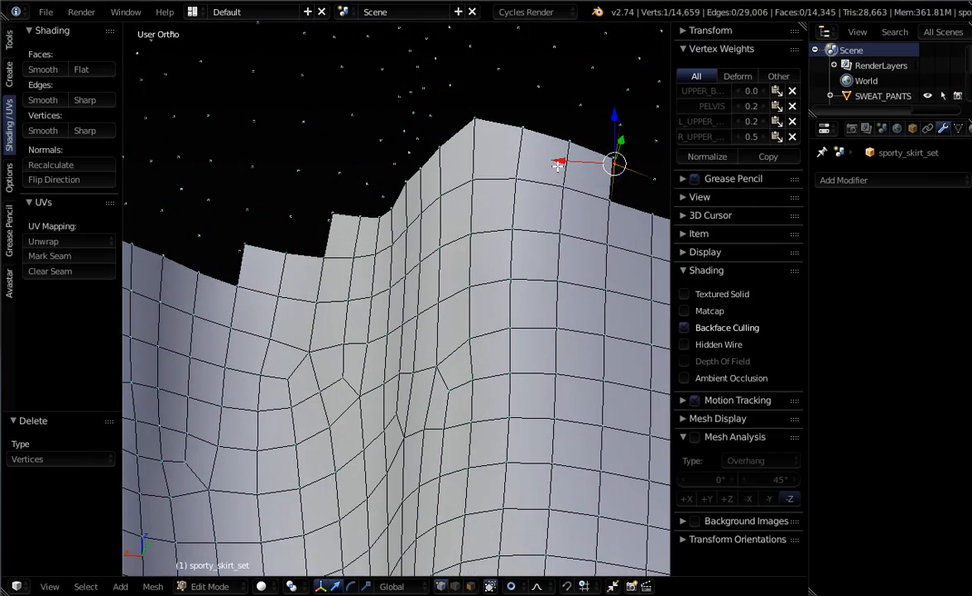
pyautogui.keyDown('shift'); pyautogui.rightClick(611, 159); pyautogui.keyUp('shift')
pyautogui.keyDown('shift'); pyautogui.rightClick(518, 131); pyautogui.keyUp('shift')
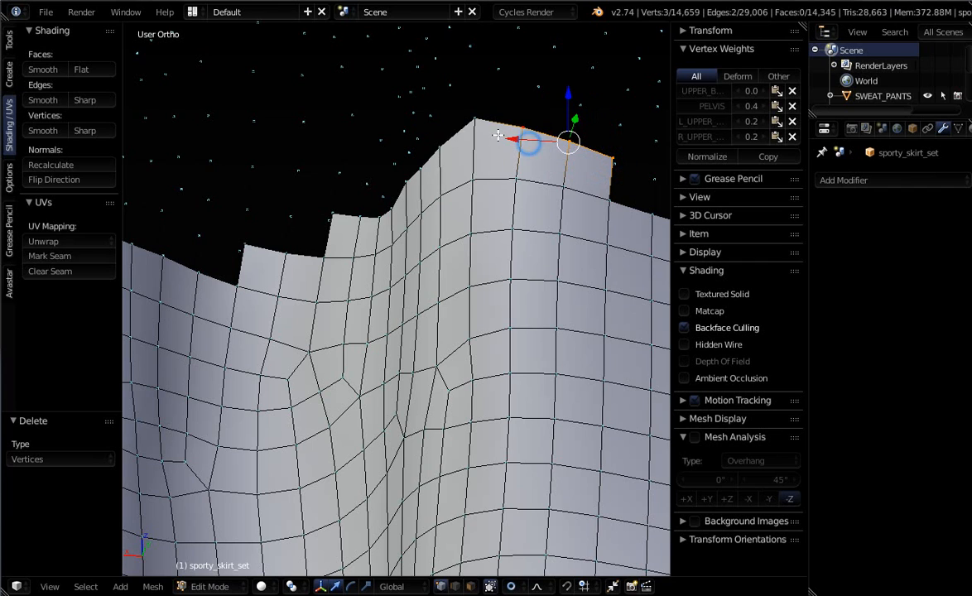
pyautogui.keyDown('shift'); pyautogui.rightClick(476, 134); pyautogui.keyUp('shift')
pyautogui.keyDown('shift'); pyautogui.rightClick(440, 147); pyautogui.keyUp('shift')
pyautogui.keyDown('shift'); pyautogui.rightClick(406, 181); pyautogui.keyUp('shift')
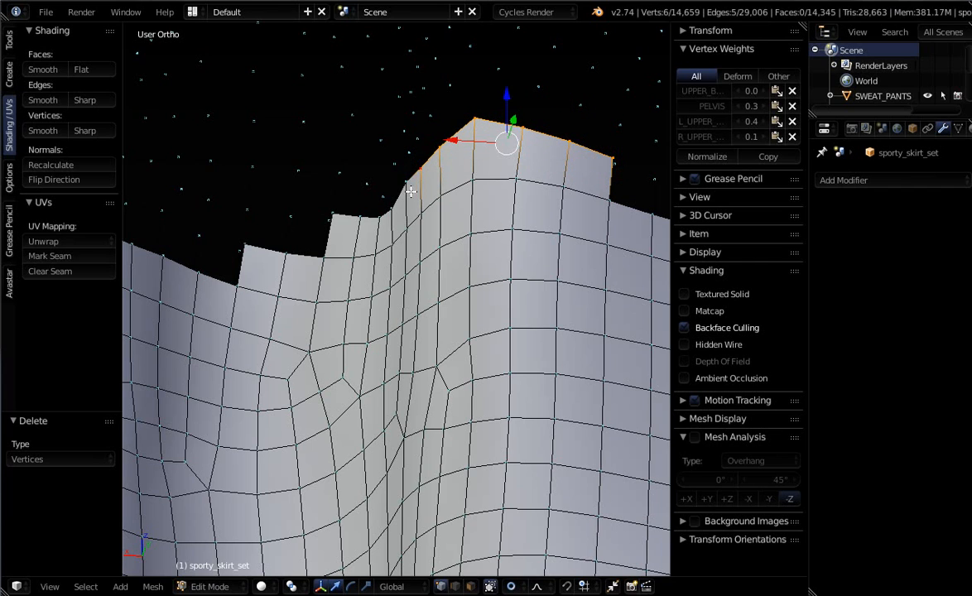
pyautogui.keyDown('shift'); pyautogui.rightClick(395, 209); pyautogui.keyUp('shift')
pyautogui.keyDown('shift'); pyautogui.rightClick(378, 217); pyautogui.keyUp('shift')
pyautogui.keyDown('shift'); pyautogui.rightClick(361, 222); pyautogui.keyUp('shift')
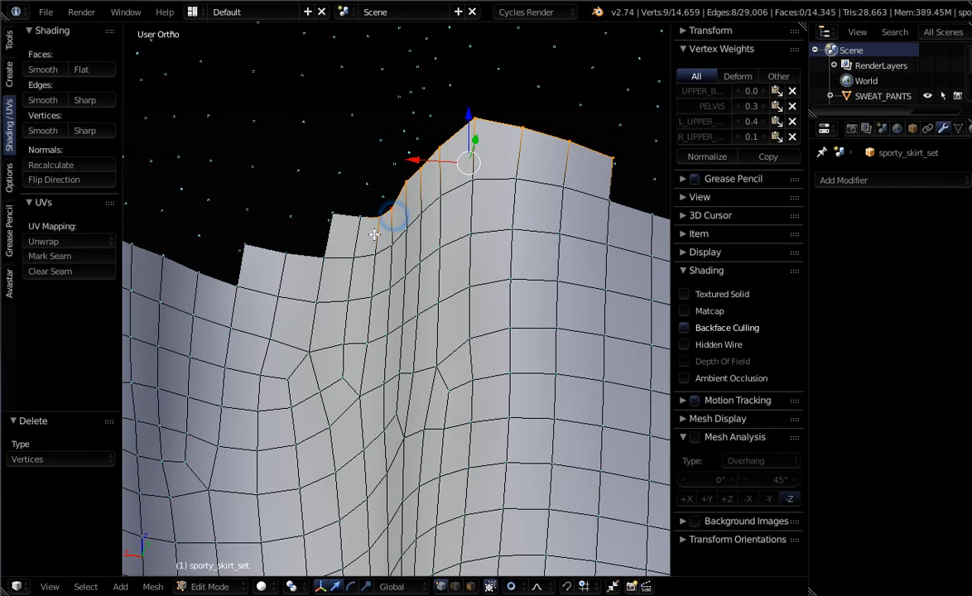
pyautogui.keyDown('shift'); pyautogui.rightClick(332, 217); pyautogui.keyUp('shift')
pyautogui.keyDown('shift'); pyautogui.rightClick(337, 224); pyautogui.keyUp('shift')
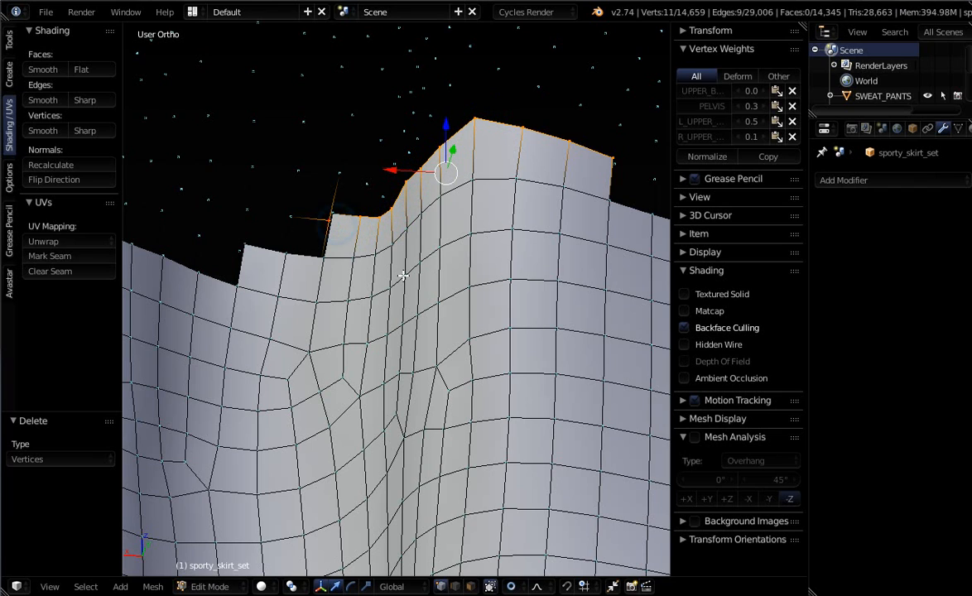
pyautogui.keyDown('shift'); pyautogui.rightClick(321, 228); pyautogui.keyUp('shift')
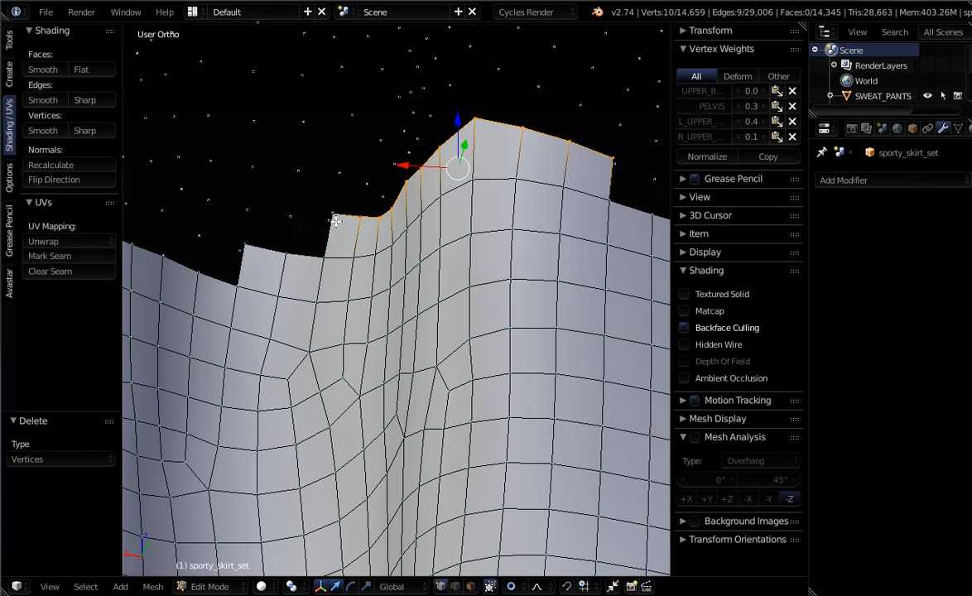
pyautogui.keyDown('shift'); pyautogui.rightClick(336, 220); pyautogui.keyUp('shift')
pyautogui.press('x')
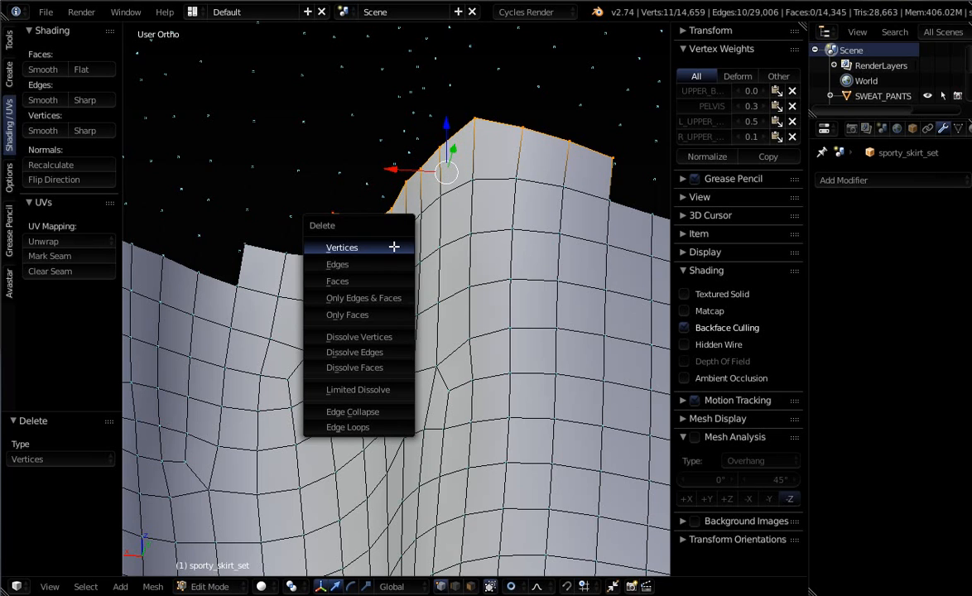
pyautogui.click(393, 247)
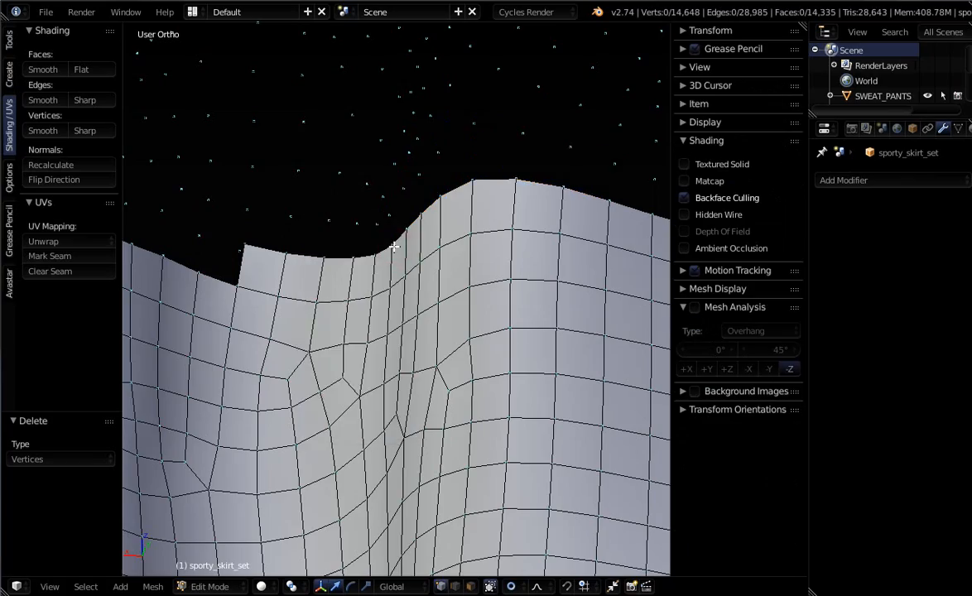
# Select the remaining raised fifteen-vertex edge loop along the lining's wavy upper edge and delete its vertices.
pyautogui.scroll(-4, 418, 255)
pyautogui.scroll(1, 436, 249)
pyautogui.scroll(-3, 436, 249)
pyautogui.moveTo(419, 250); pyautogui.dragTo(447, 248, button='middle')
pyautogui.scroll(3, 426, 212)
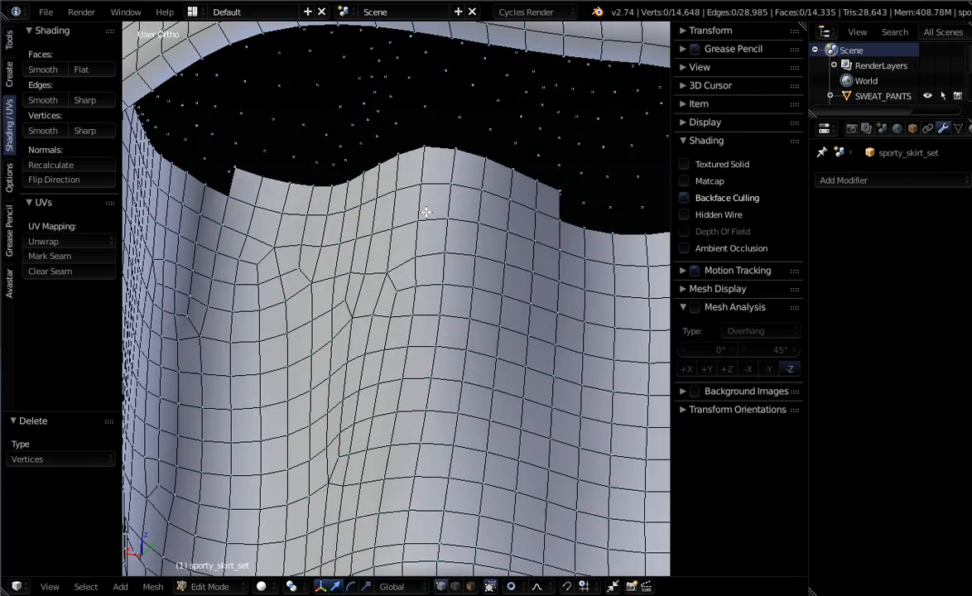
pyautogui.keyDown('alt'); pyautogui.rightClick(257, 172); pyautogui.keyUp('alt')
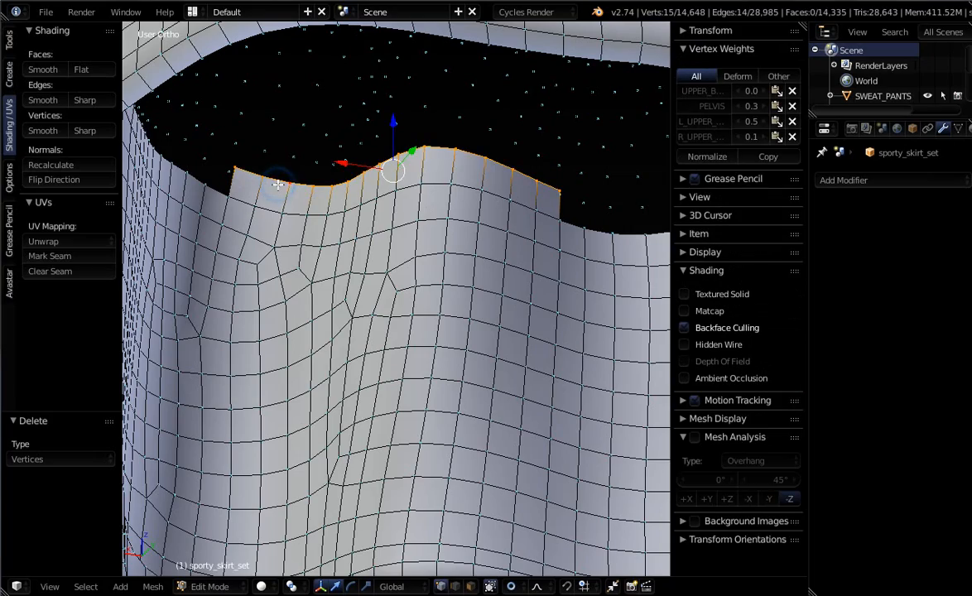
pyautogui.press('x')
pyautogui.click(433, 212)
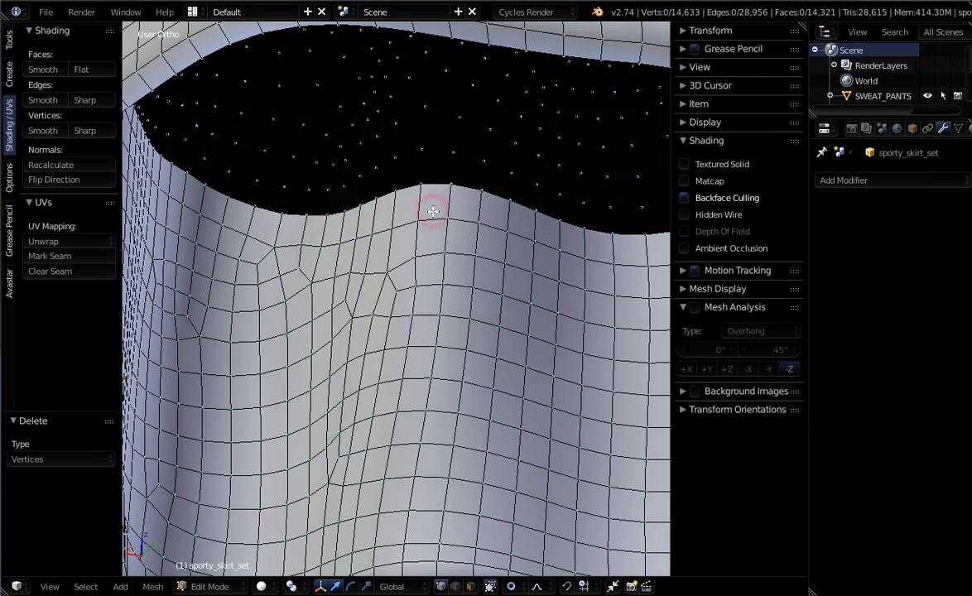
# Inspect the next jagged stretch of the lining's upper edge up close.
pyautogui.scroll(-6, 466, 215)
pyautogui.moveTo(464, 217); pyautogui.dragTo(381, 248, button='middle')
pyautogui.scroll(5, 390, 294)
pyautogui.scroll(2, 443, 344)
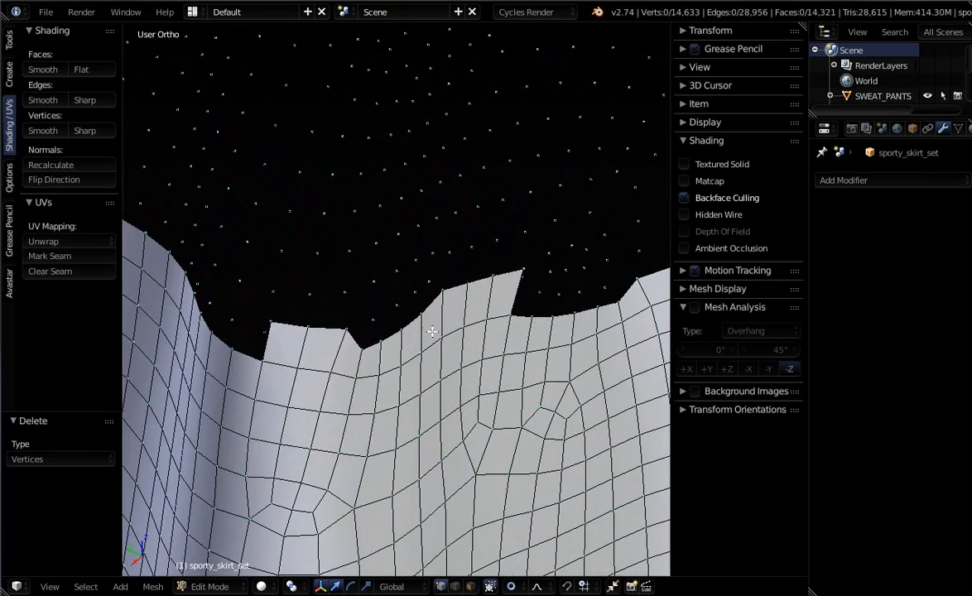
# Delete the vertices of the protruding boundary loop along the open edge of the skirt's inner layer.
pyautogui.keyDown('alt'); pyautogui.rightClick(428, 313); pyautogui.keyUp('alt')
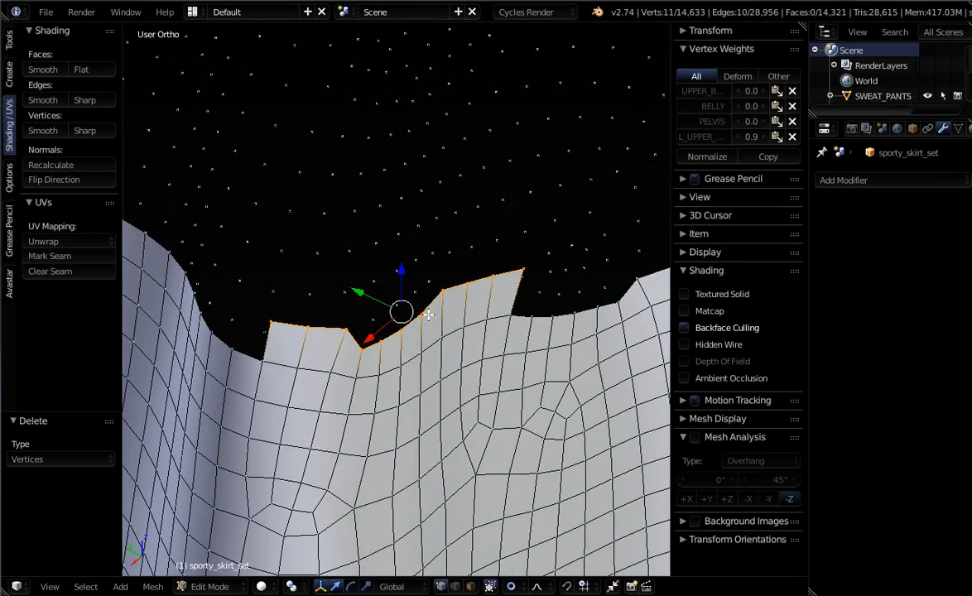
pyautogui.press('x')
pyautogui.click(428, 315)
pyautogui.scroll(-3, 465, 314)
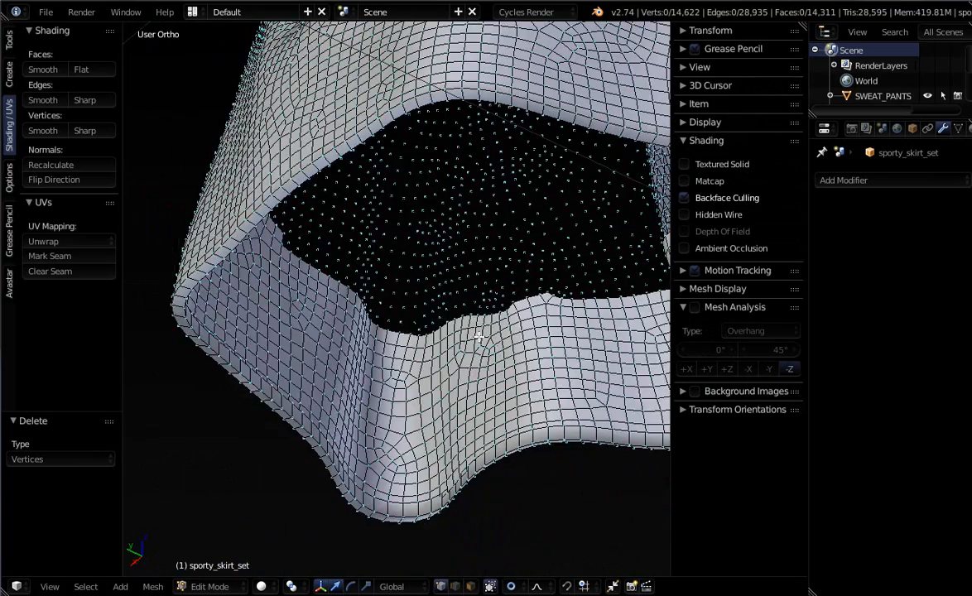
# Delete the vertices of the next raised strip along the inner layer's jagged open edge.
pyautogui.moveTo(480, 336); pyautogui.dragTo(414, 329, button='middle')
pyautogui.scroll(5, 502, 410)
pyautogui.keyDown('alt'); pyautogui.rightClick(531, 425); pyautogui.keyUp('alt')
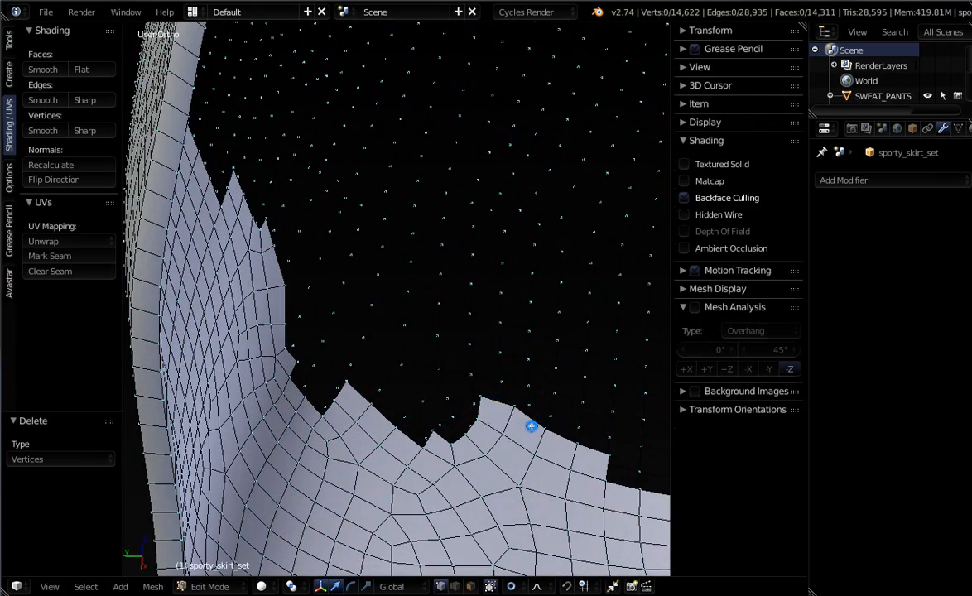
pyautogui.scroll(2, 468, 451)
pyautogui.keyDown('alt'); pyautogui.keyDown('shift'); pyautogui.rightClick(453, 424); pyautogui.keyUp('shift'); pyautogui.keyUp('alt')
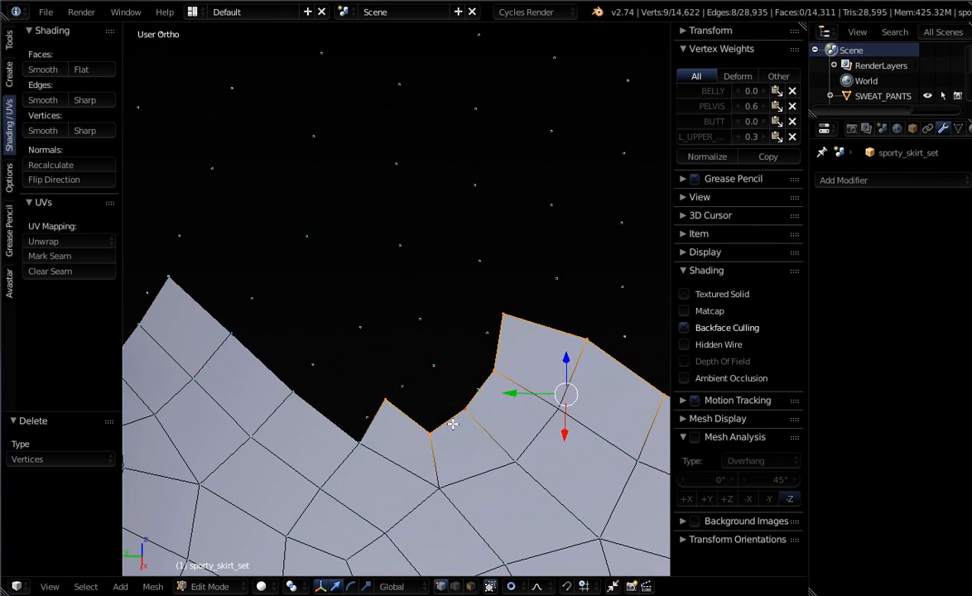
pyautogui.moveTo(453, 424); pyautogui.dragTo(468, 416, button='middle')
pyautogui.press('x')
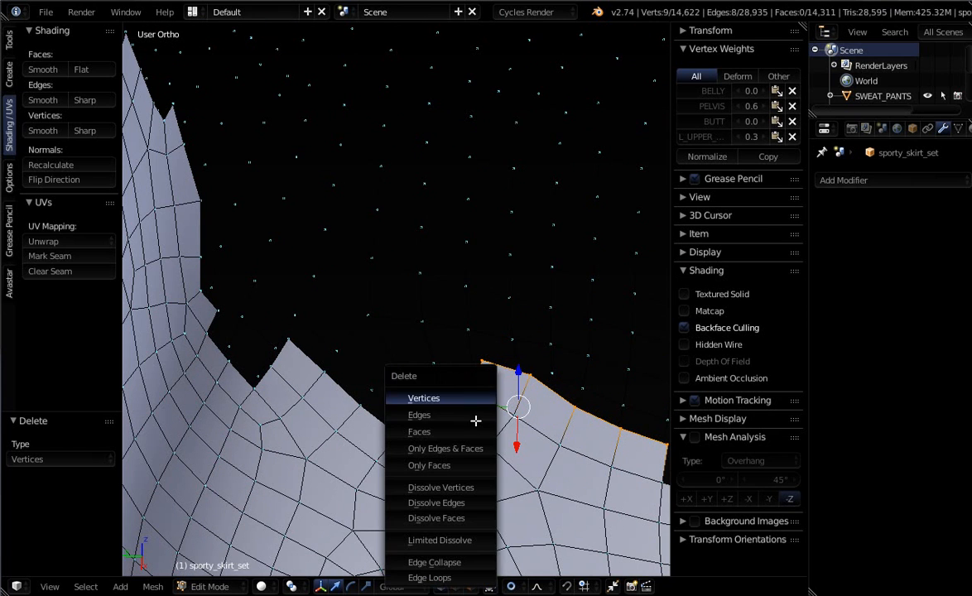
pyautogui.click(466, 397)
pyautogui.scroll(-4, 466, 399)
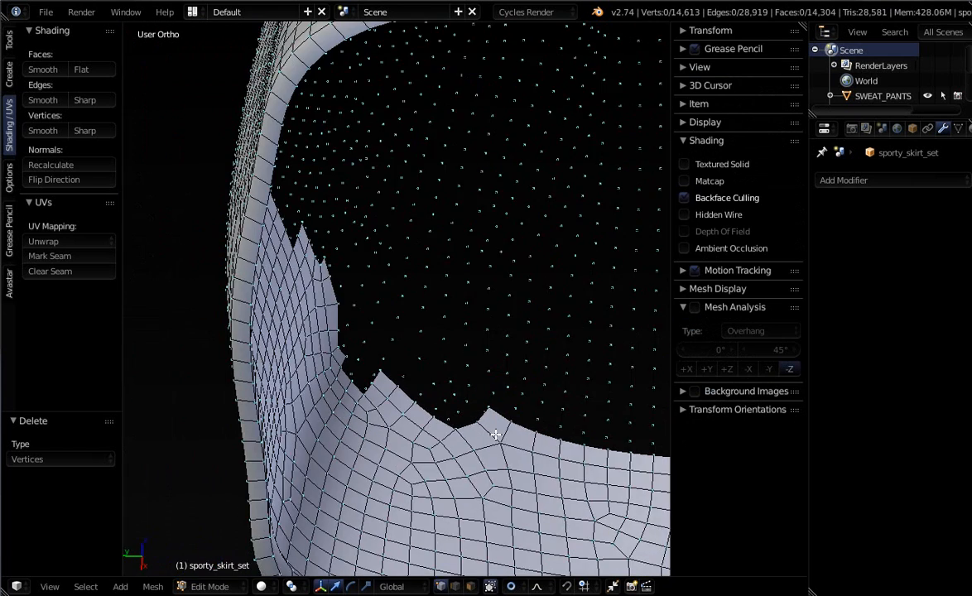
# Select the inner layer's jagged open boundary piece by piece around its corner fold, excluding the interior edge loop.
pyautogui.scroll(2, 503, 430)
pyautogui.keyDown('alt'); pyautogui.rightClick(497, 415); pyautogui.keyUp('alt')
pyautogui.moveTo(457, 385); pyautogui.dragTo(529, 325, button='middle')
pyautogui.keyDown('alt'); pyautogui.keyDown('shift'); pyautogui.rightClick(511, 280); pyautogui.keyUp('shift'); pyautogui.keyUp('alt')
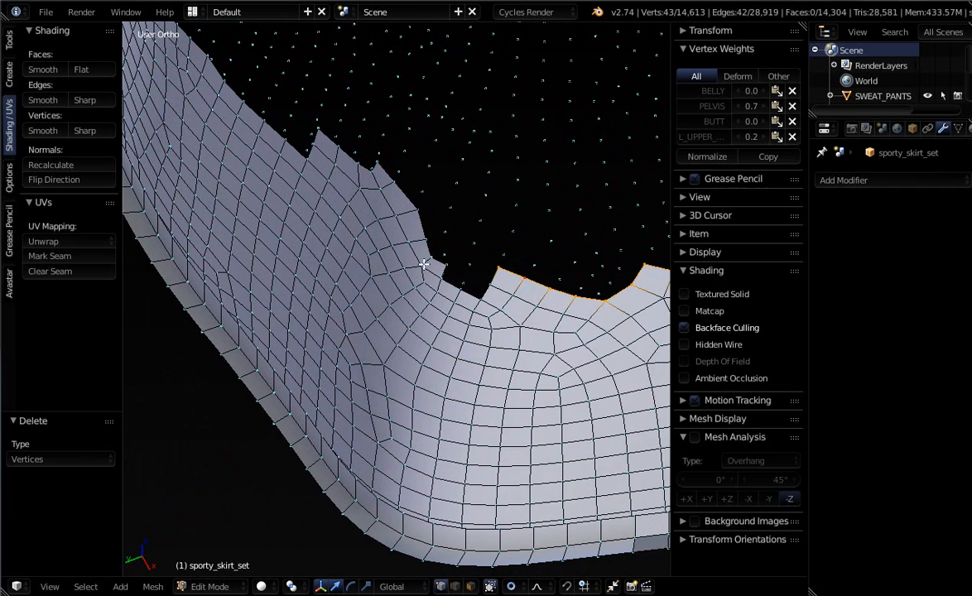
pyautogui.keyDown('alt'); pyautogui.keyDown('shift'); pyautogui.rightClick(385, 213); pyautogui.keyUp('shift'); pyautogui.keyUp('alt')
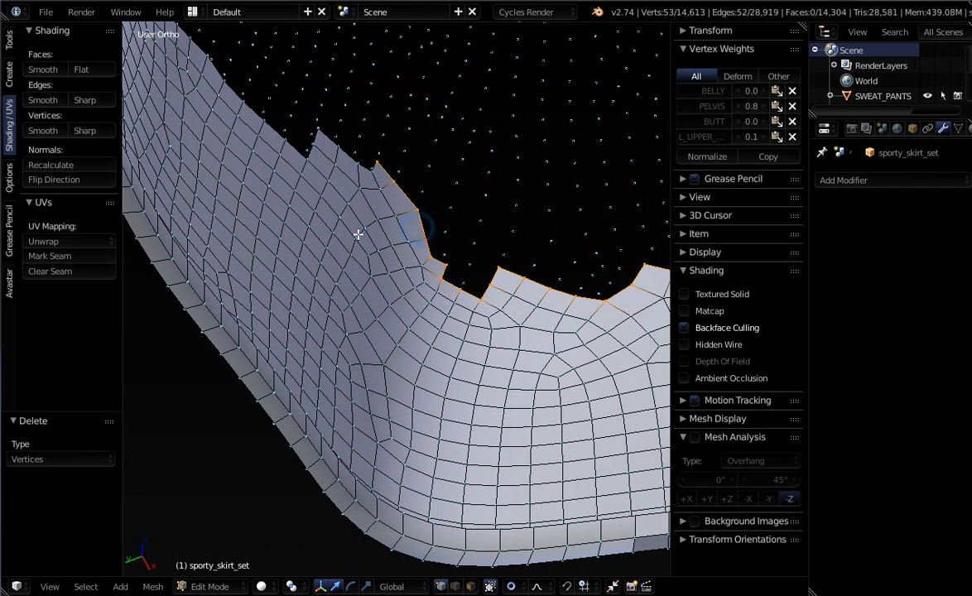
pyautogui.keyDown('alt'); pyautogui.keyDown('shift'); pyautogui.rightClick(340, 164); pyautogui.keyUp('shift'); pyautogui.keyUp('alt')
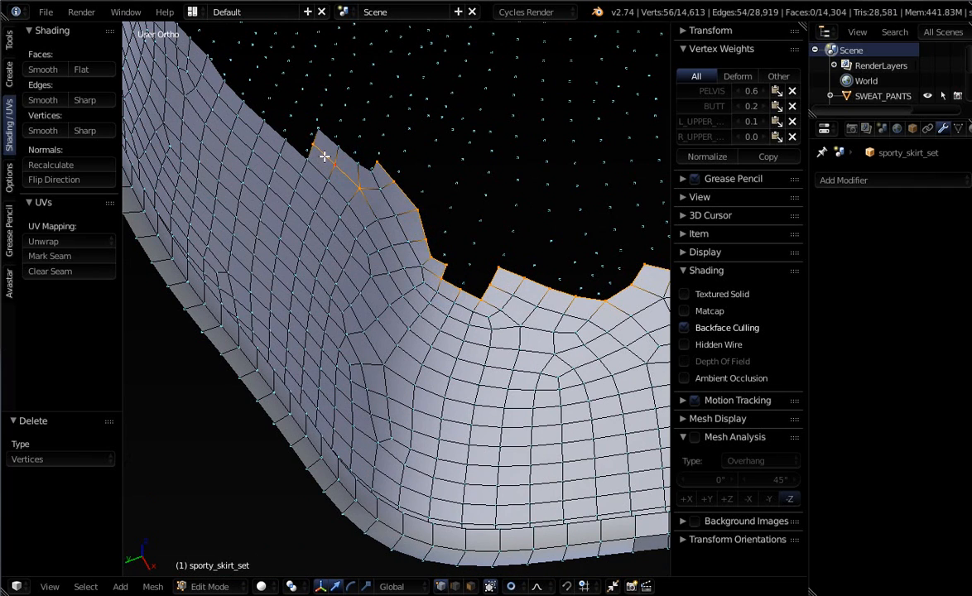
pyautogui.keyDown('alt'); pyautogui.keyDown('shift'); pyautogui.rightClick(329, 152); pyautogui.keyUp('shift'); pyautogui.keyUp('alt')
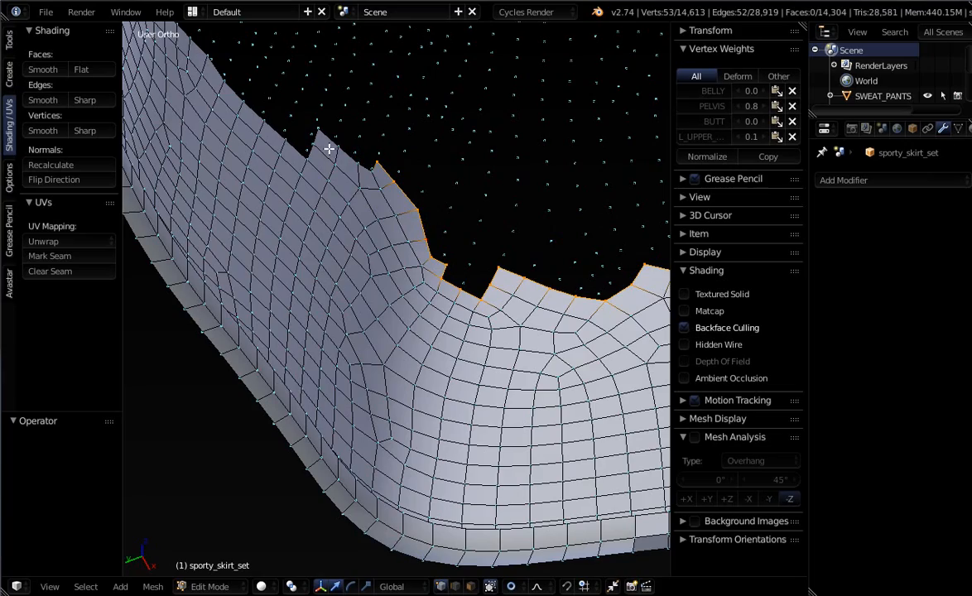
pyautogui.keyDown('alt'); pyautogui.keyDown('shift'); pyautogui.rightClick(282, 142); pyautogui.keyUp('shift'); pyautogui.keyUp('alt')
# Add the wavy boundary sections on the opposite side of the inner layer to the selection.
pyautogui.scroll(-4, 363, 188)
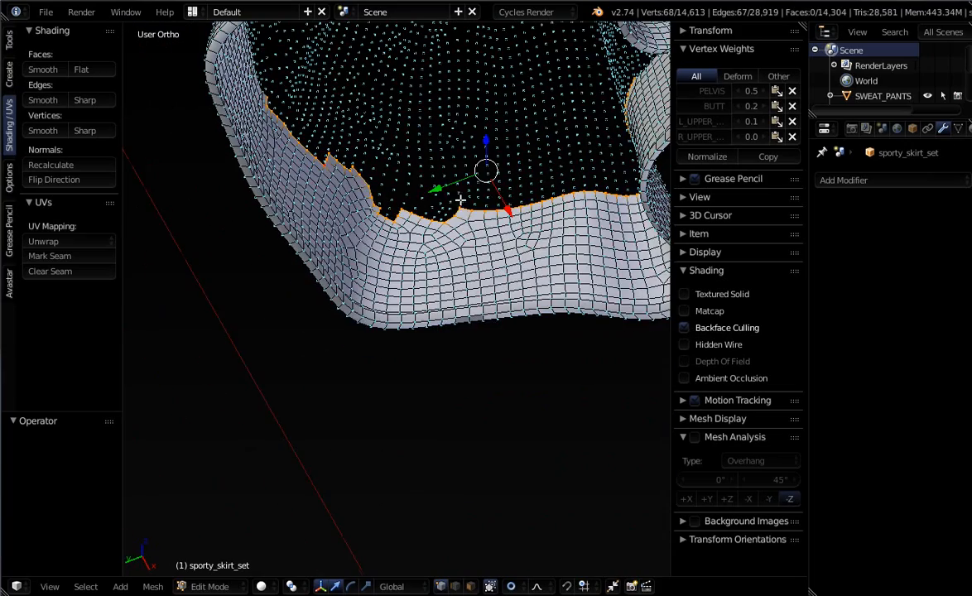
pyautogui.moveTo(460, 202); pyautogui.dragTo(542, 296, button='middle')
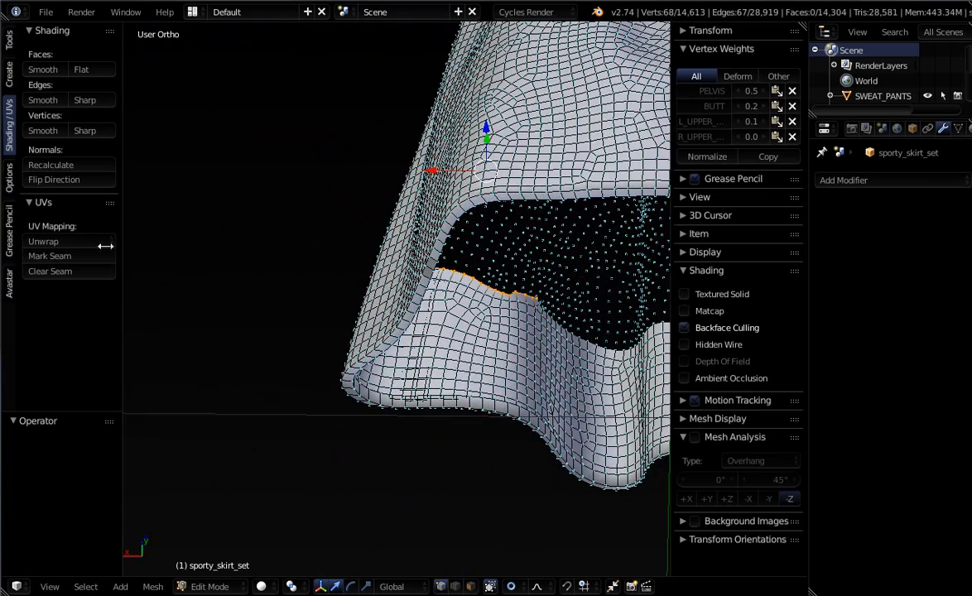
pyautogui.moveTo(533, 366); pyautogui.dragTo(339, 284, button='middle')
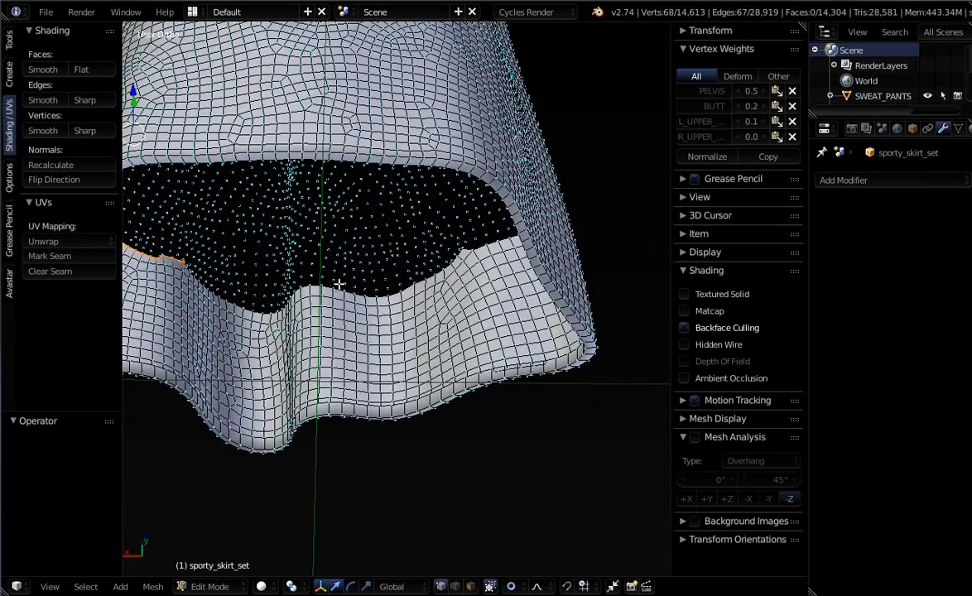
pyautogui.scroll(6, 363, 294)
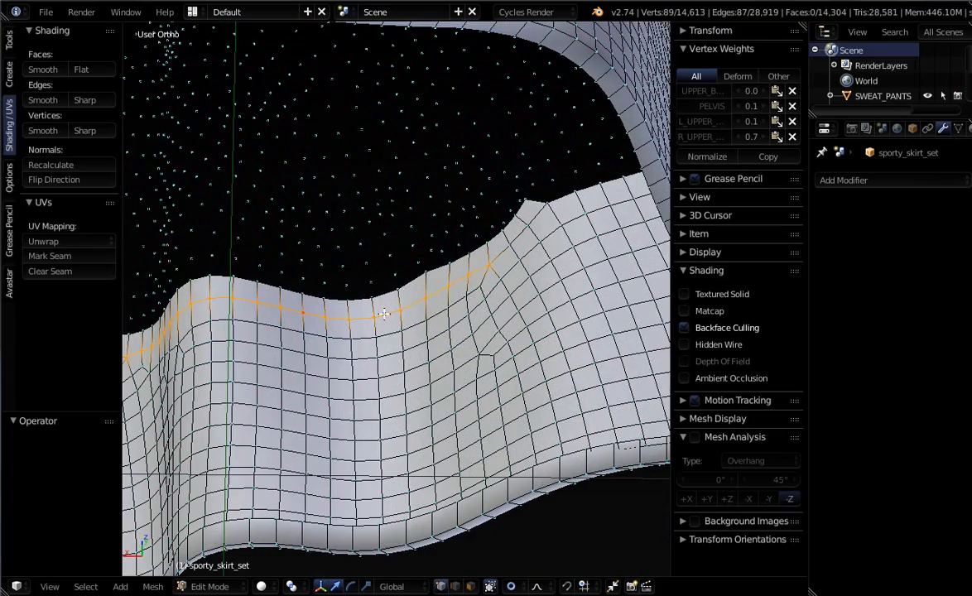
pyautogui.scroll(3, 351, 303)
pyautogui.keyDown('alt'); pyautogui.rightClick(335, 303); pyautogui.keyUp('alt')
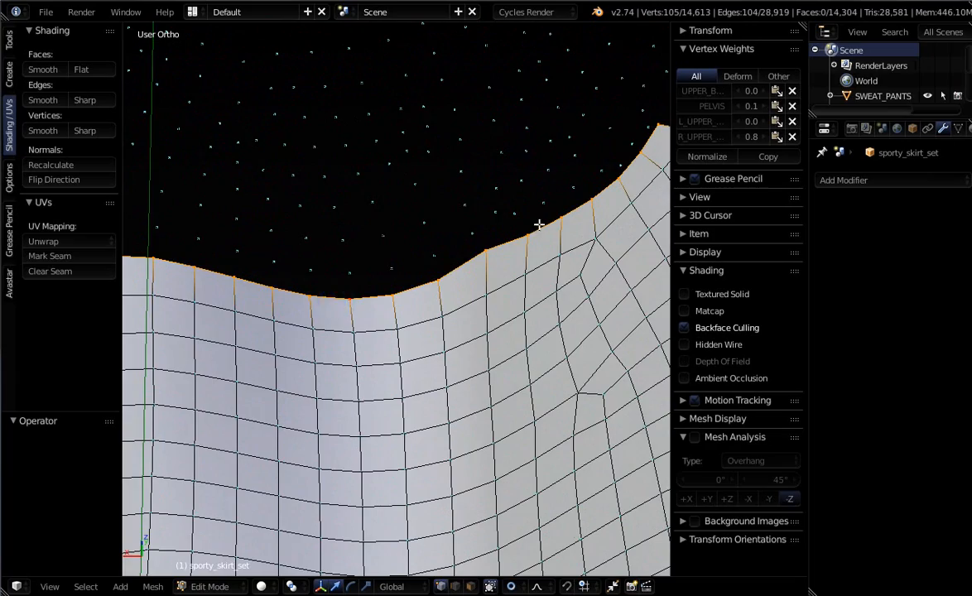
pyautogui.scroll(-5, 539, 224)
pyautogui.moveTo(553, 269); pyautogui.dragTo(607, 307, button='middle')
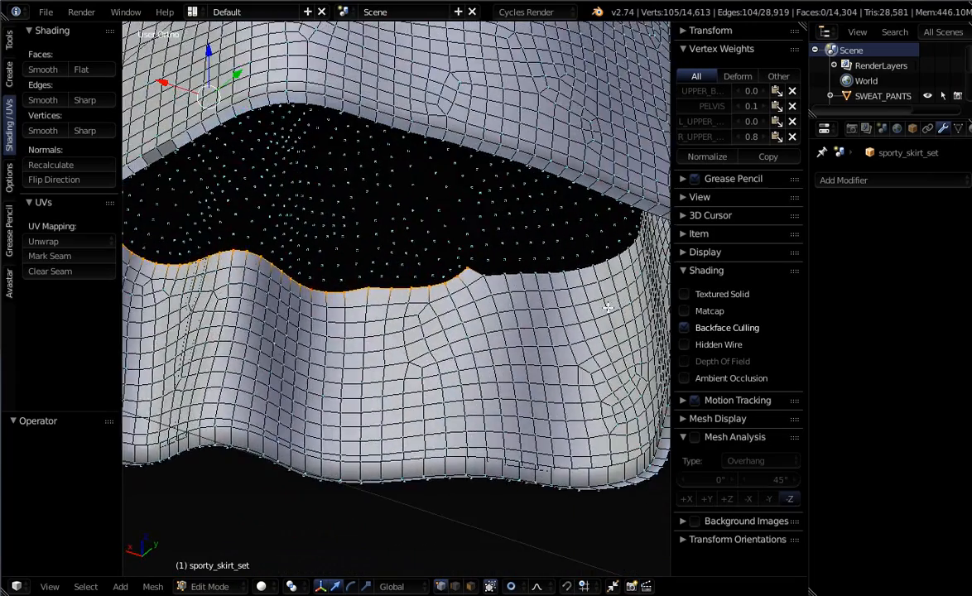
pyautogui.scroll(6, 608, 304)
pyautogui.keyDown('alt'); pyautogui.keyDown('shift'); pyautogui.rightClick(598, 195); pyautogui.keyUp('shift'); pyautogui.keyUp('alt')
pyautogui.scroll(-3, 597, 220)
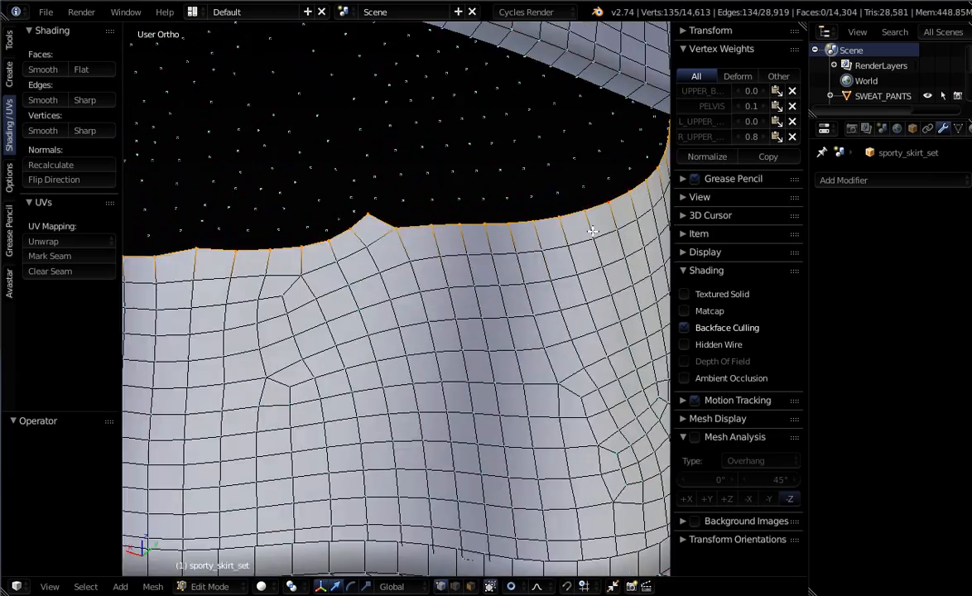
# Add the remaining unselected boundary section beside the stepped notch to the edge selection.
pyautogui.scroll(-6, 592, 231)
pyautogui.moveTo(593, 228); pyautogui.dragTo(764, 215, button='middle')
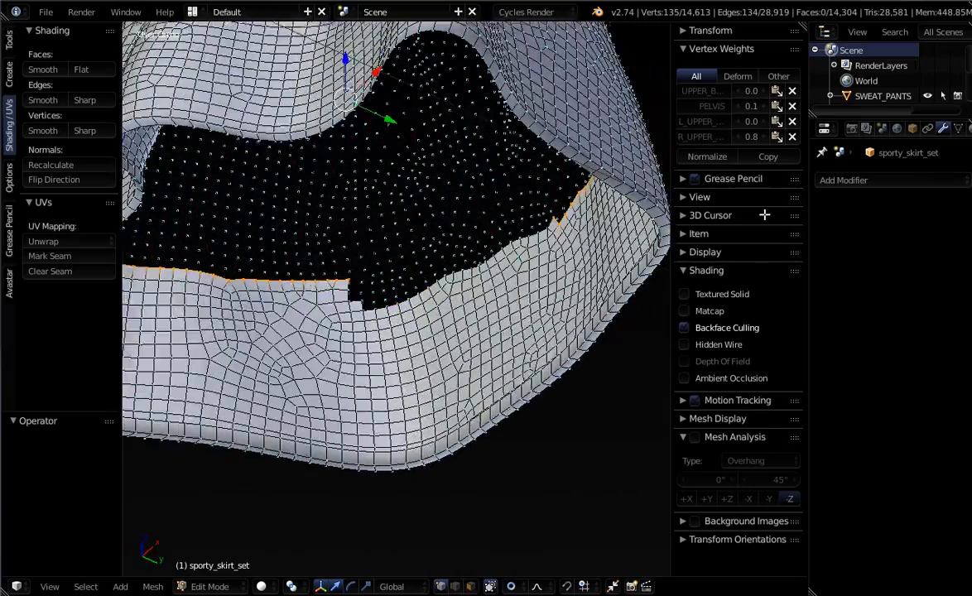
pyautogui.scroll(6, 472, 246)
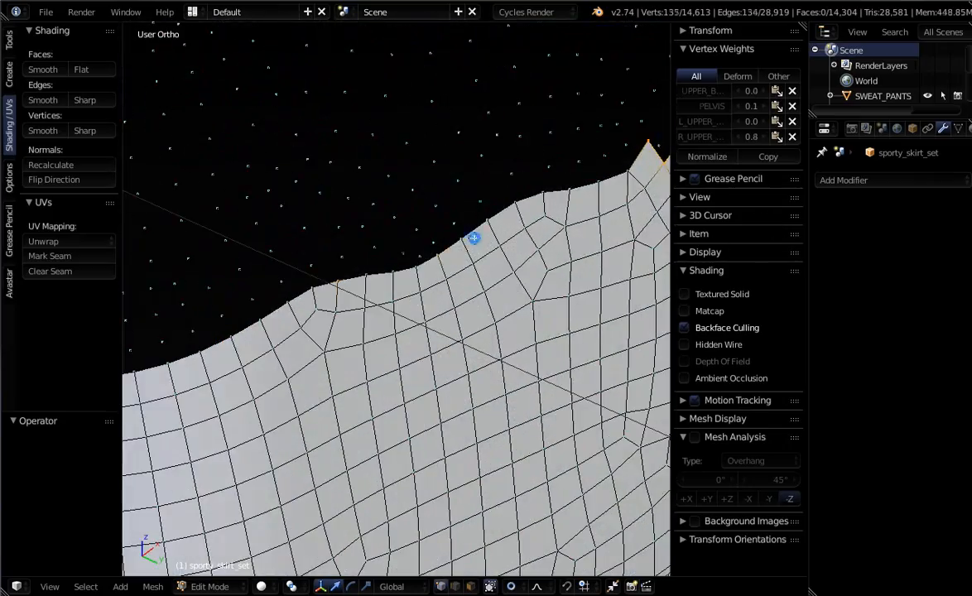
pyautogui.keyDown('alt'); pyautogui.keyDown('shift'); pyautogui.rightClick(474, 237); pyautogui.keyUp('shift'); pyautogui.keyUp('alt')
pyautogui.scroll(-6, 480, 249)
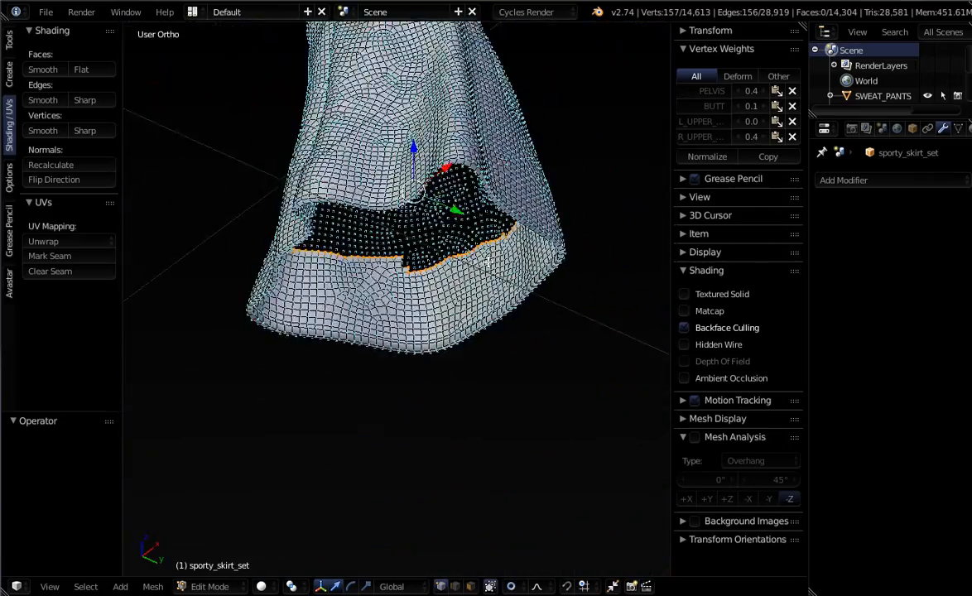
# Add the two missing vertices at the stepped notch to complete the inner boundary selection.
pyautogui.moveTo(488, 263); pyautogui.dragTo(605, 274, button='middle')
pyautogui.scroll(3, 580, 275)
pyautogui.moveTo(401, 288); pyautogui.dragTo(348, 253, button='middle')
pyautogui.scroll(6, 485, 253)
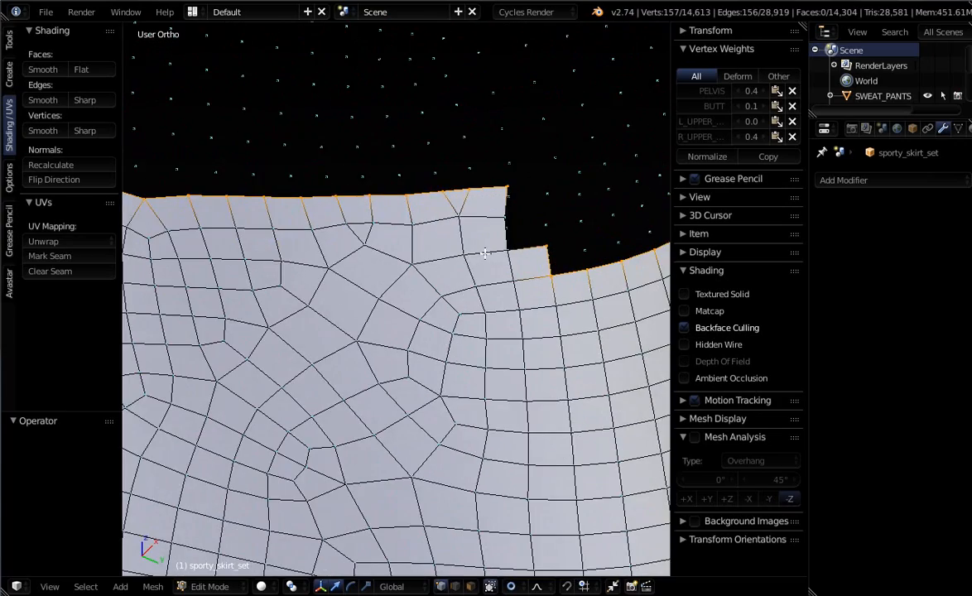
pyautogui.scroll(2, 508, 222)
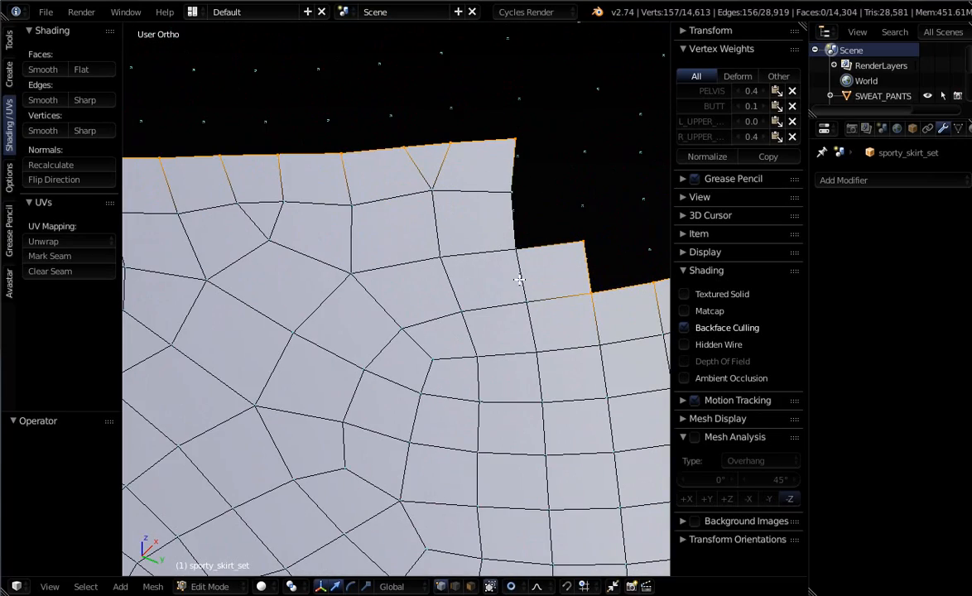
pyautogui.keyDown('shift'); pyautogui.rightClick(535, 252); pyautogui.keyUp('shift')
pyautogui.keyDown('shift'); pyautogui.rightClick(506, 204); pyautogui.keyUp('shift')
pyautogui.scroll(-11, 503, 215)
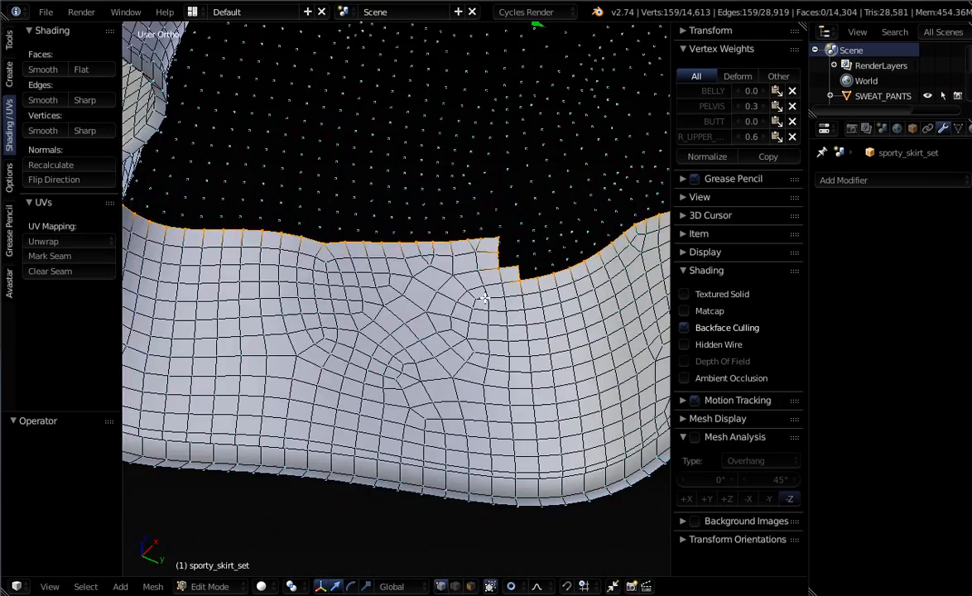
# Flatten the selected inner boundary by scaling it to 0 along the global Z axis.
pyautogui.moveTo(473, 304); pyautogui.dragTo(452, 326, button='middle')
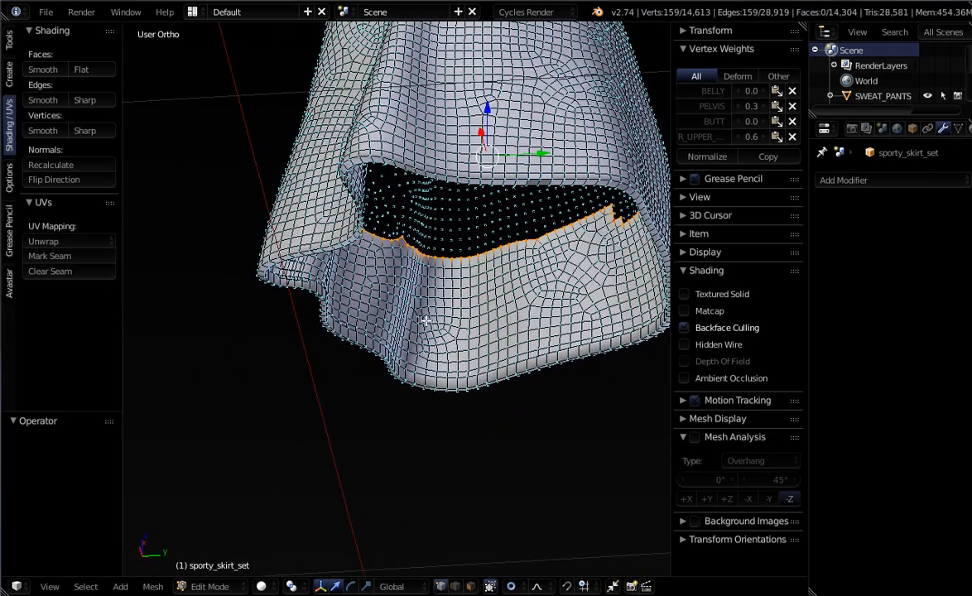
pyautogui.press('s')
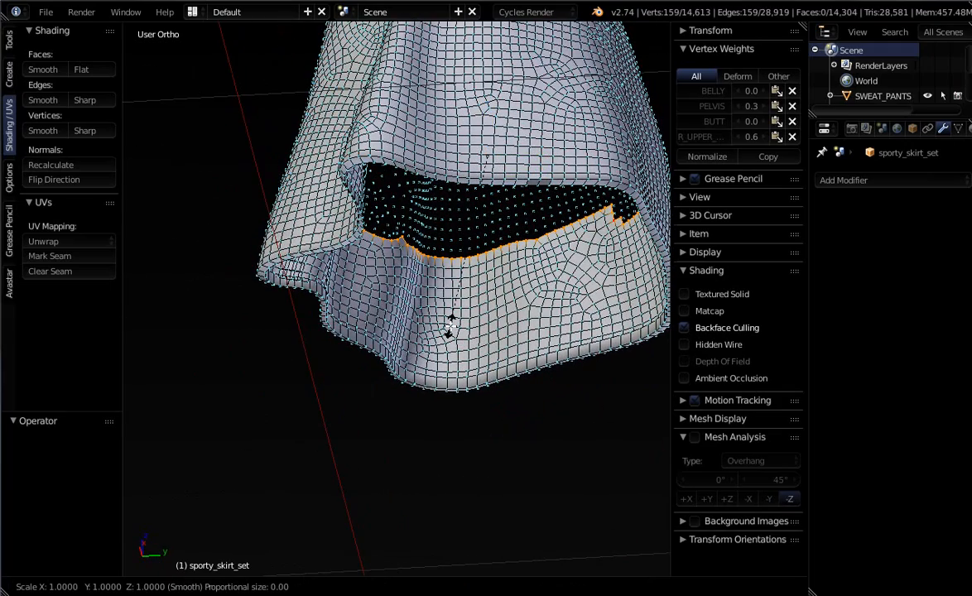
pyautogui.press('z')
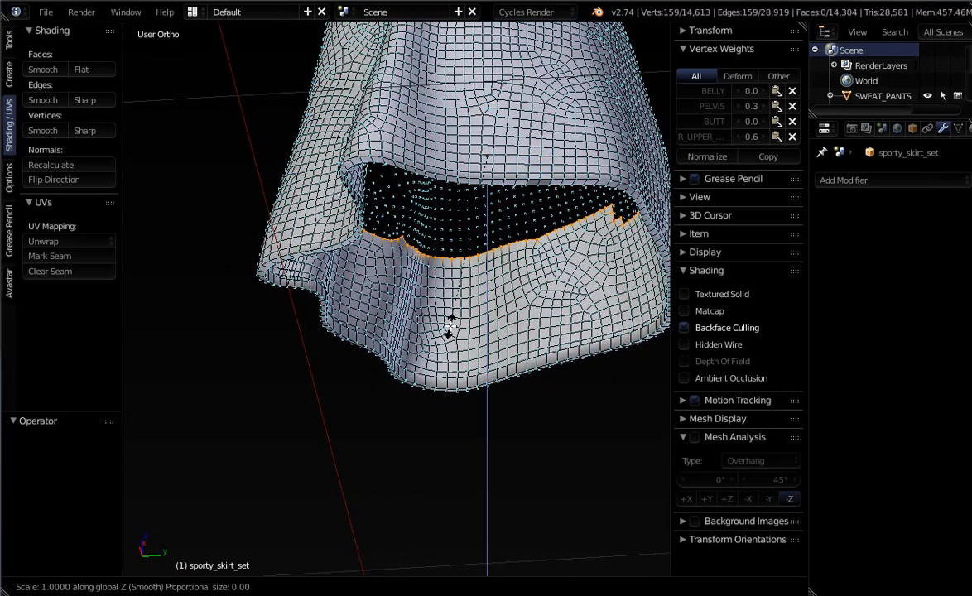
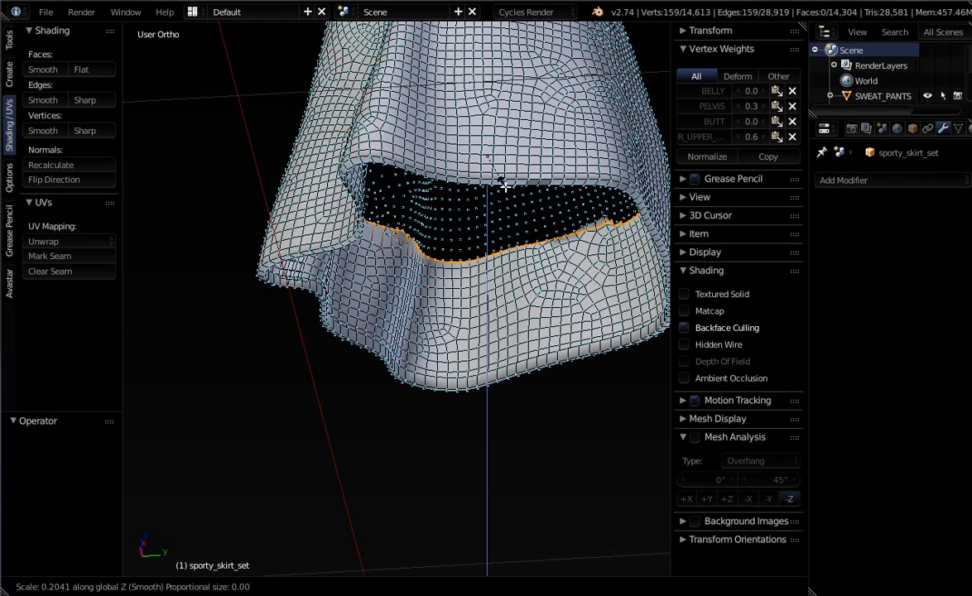
pyautogui.press('0')
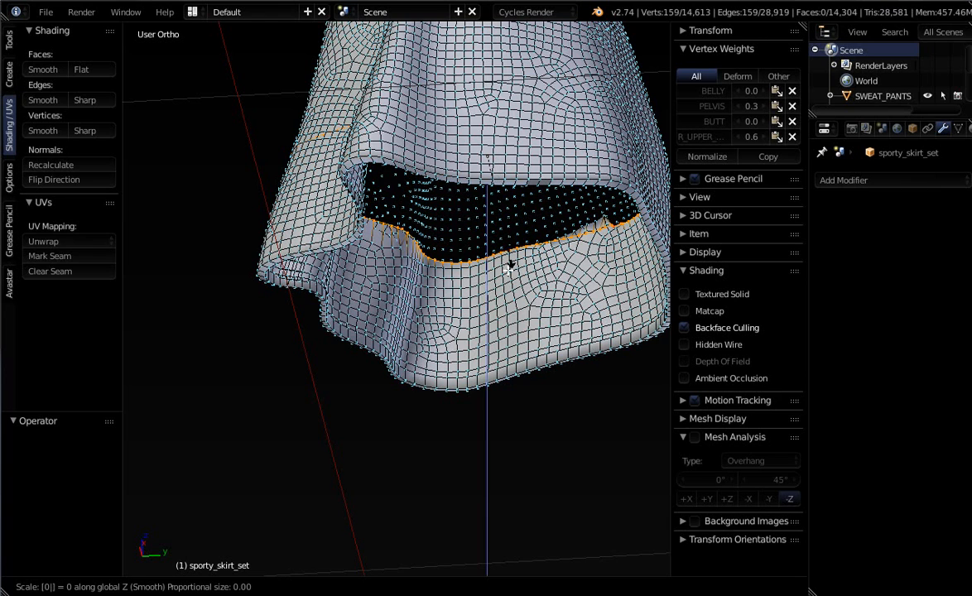
pyautogui.press('Return')
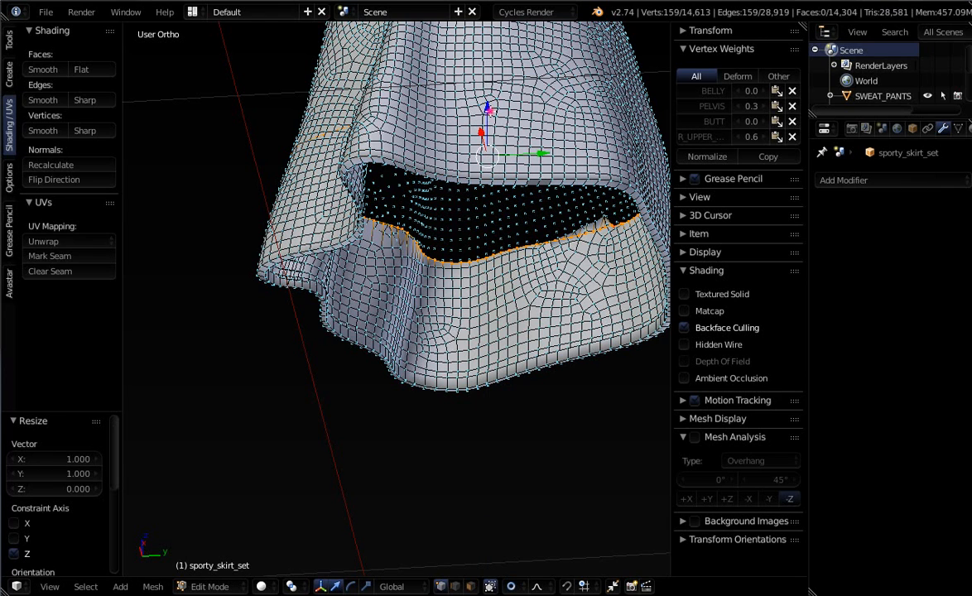
# Raise the flattened boundary 0.034 along Z and scale it uniformly to 0.911.
pyautogui.moveTo(490, 111); pyautogui.dragTo(491, 79)
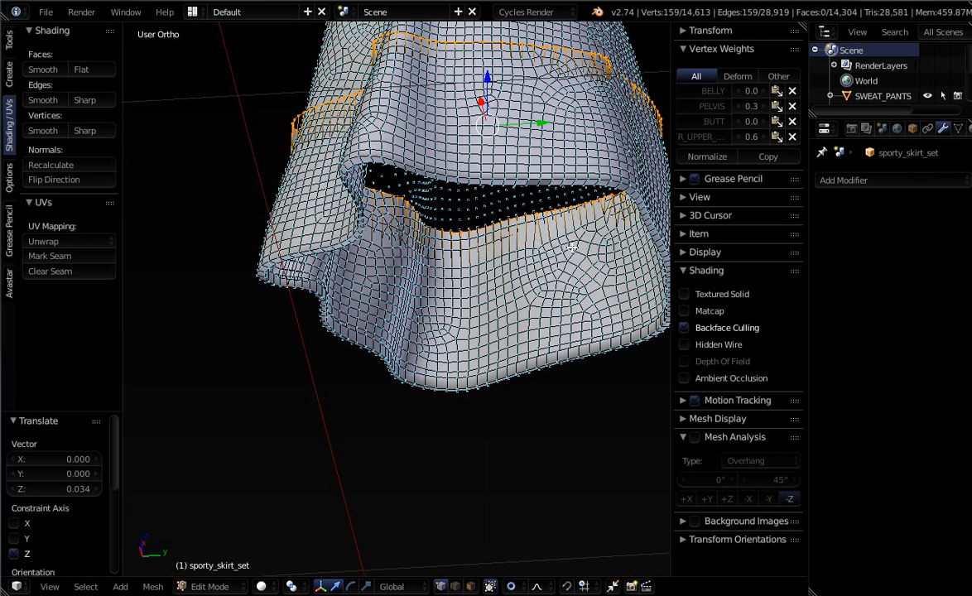
pyautogui.press('s')
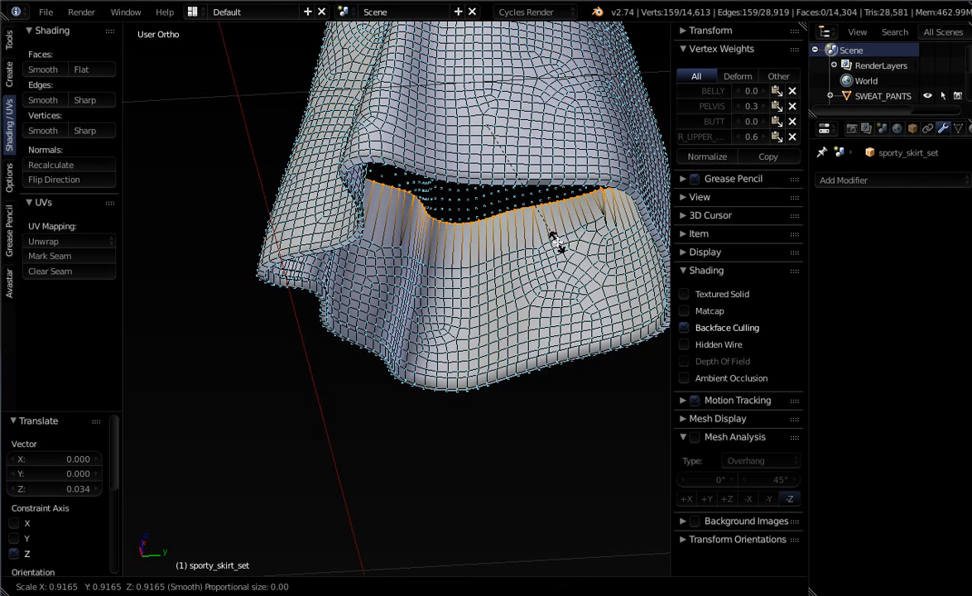
pyautogui.click(555, 242)
# Turn off limiting selection to visible geometry so vertices behind the skirt's surface can be selected.
pyautogui.moveTo(536, 249); pyautogui.dragTo(385, 235, button='middle')
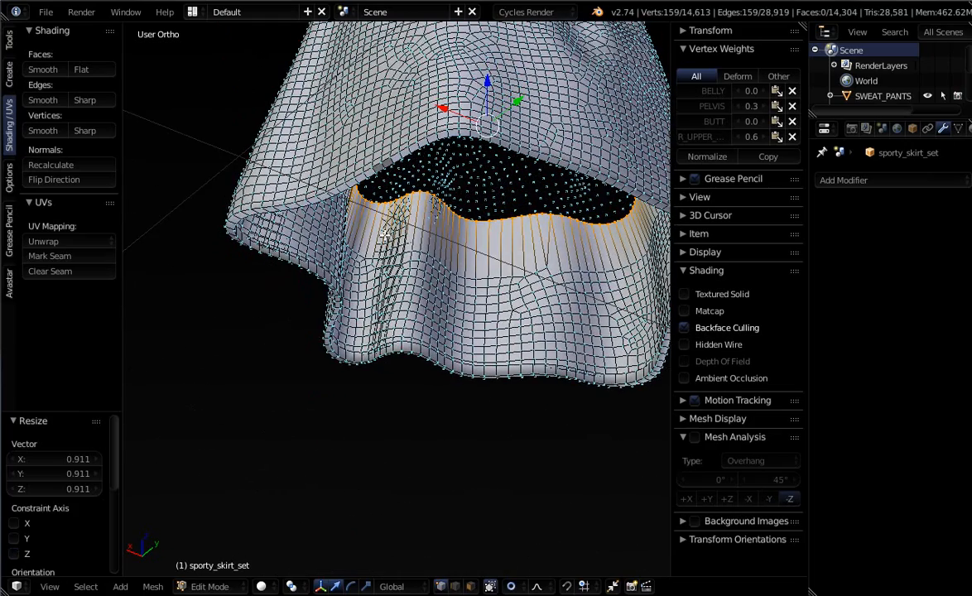
pyautogui.moveTo(500, 246); pyautogui.dragTo(556, 301, button='middle')
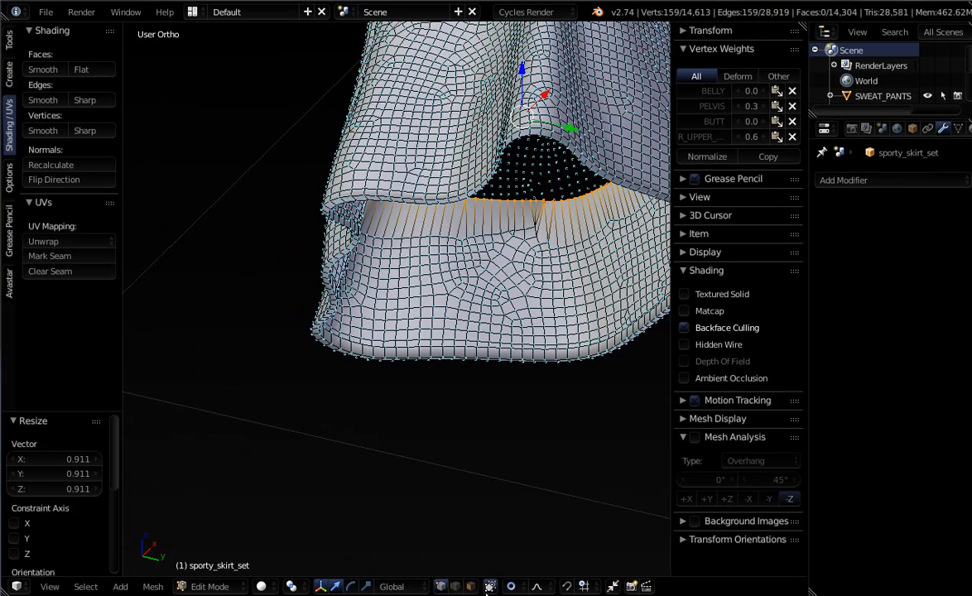
pyautogui.click(491, 587)
pyautogui.moveTo(493, 351); pyautogui.dragTo(517, 385, button='middle')
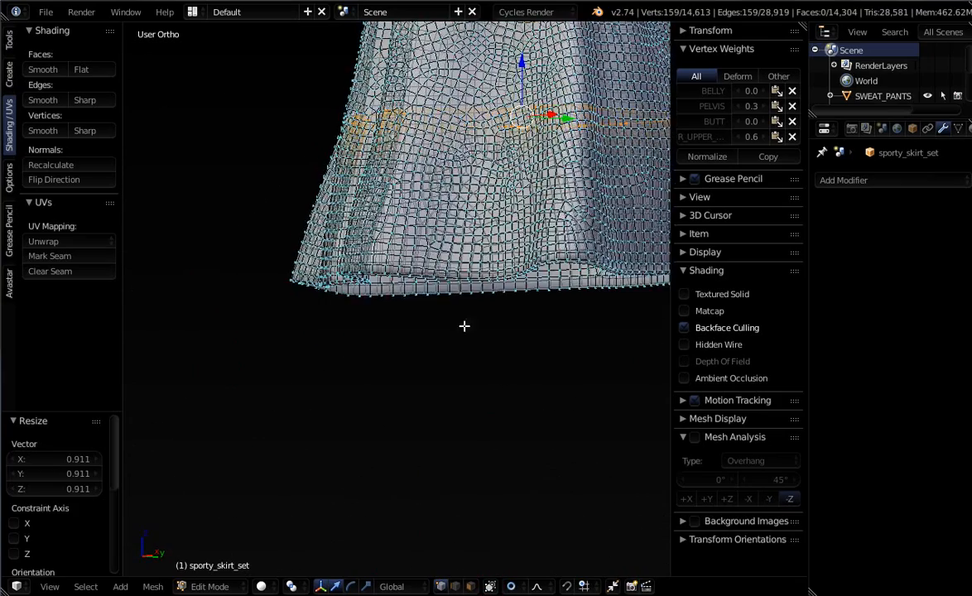
pyautogui.scroll(3, 384, 230)
pyautogui.moveTo(354, 146); pyautogui.dragTo(351, 110, button='middle')
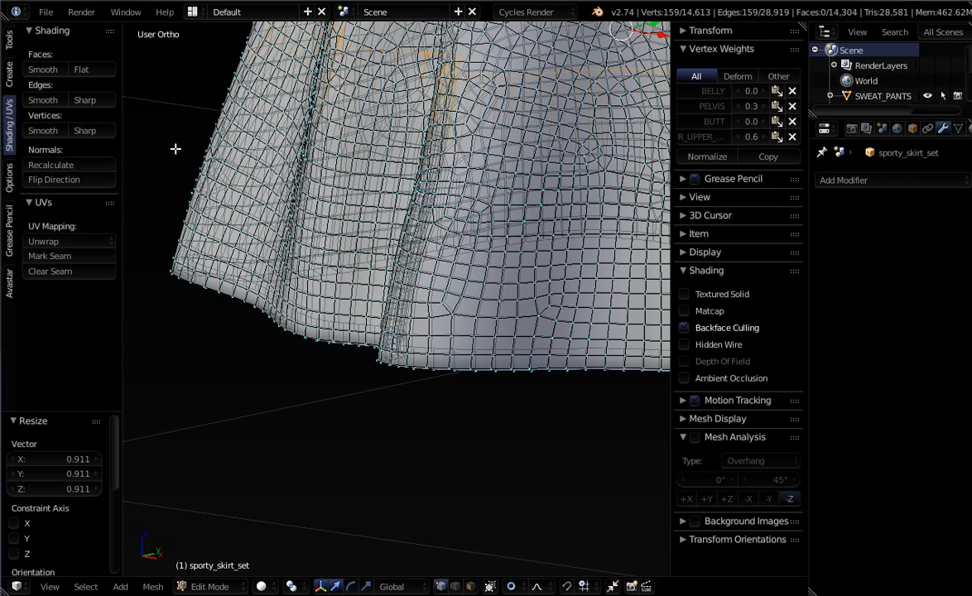
# Inspect the skirt's inner layer and its raised, narrowed boundary from the outside, from below and from several sides.
pyautogui.moveTo(387, 196); pyautogui.dragTo(492, 255, button='middle')
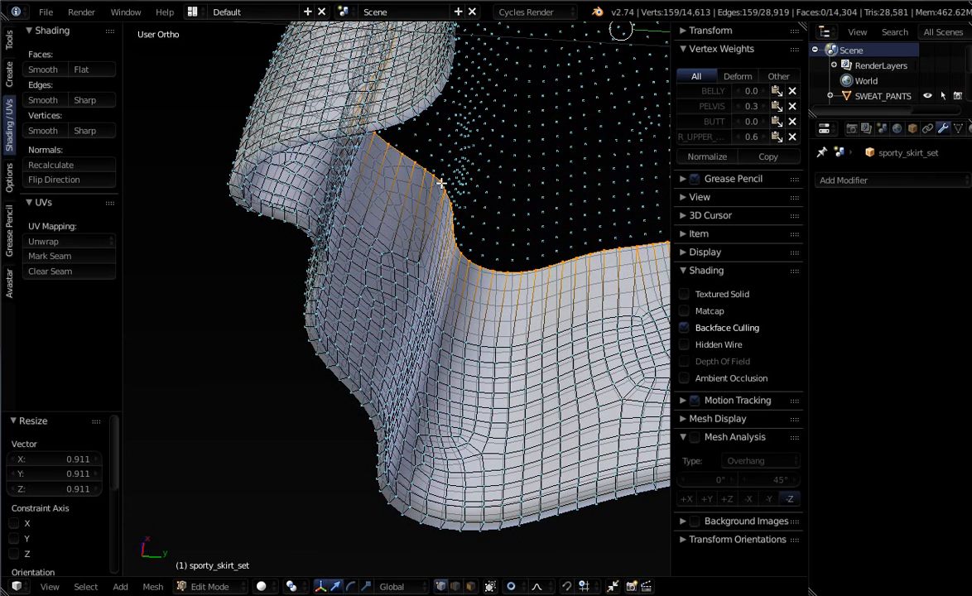
pyautogui.moveTo(439, 232); pyautogui.dragTo(395, 196, button='middle')
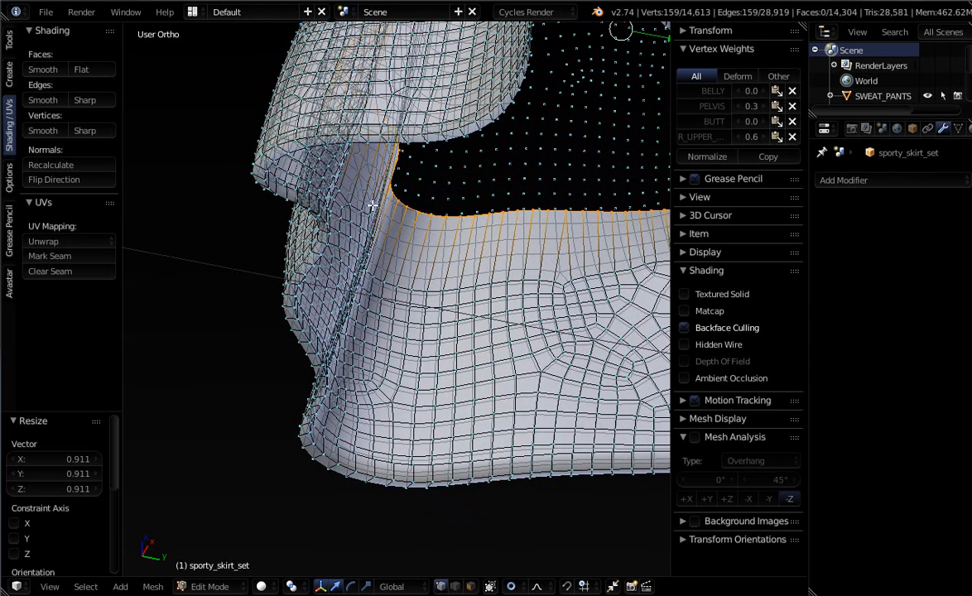
pyautogui.moveTo(478, 250); pyautogui.dragTo(331, 103, button='middle')
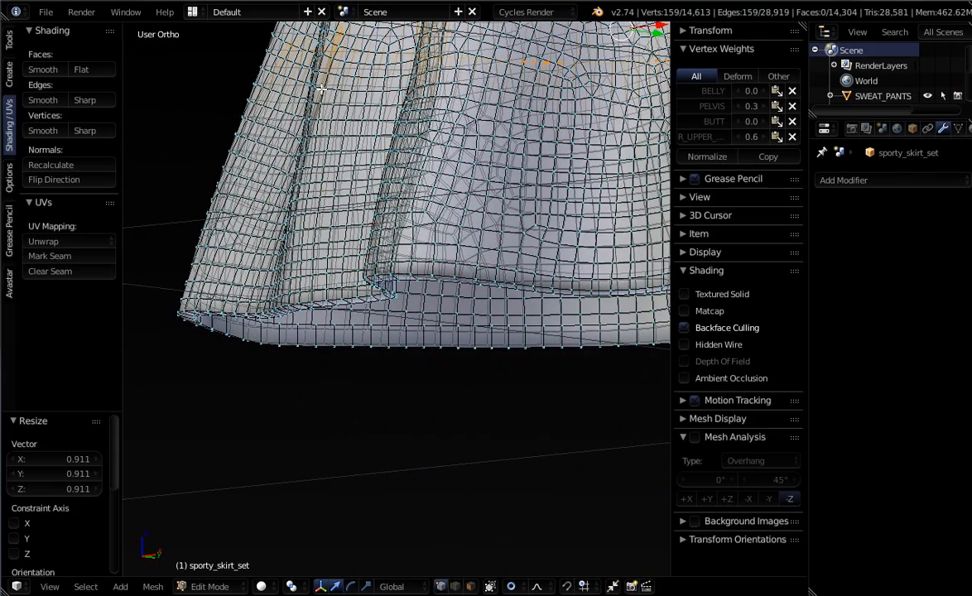
pyautogui.scroll(-8, 321, 88)
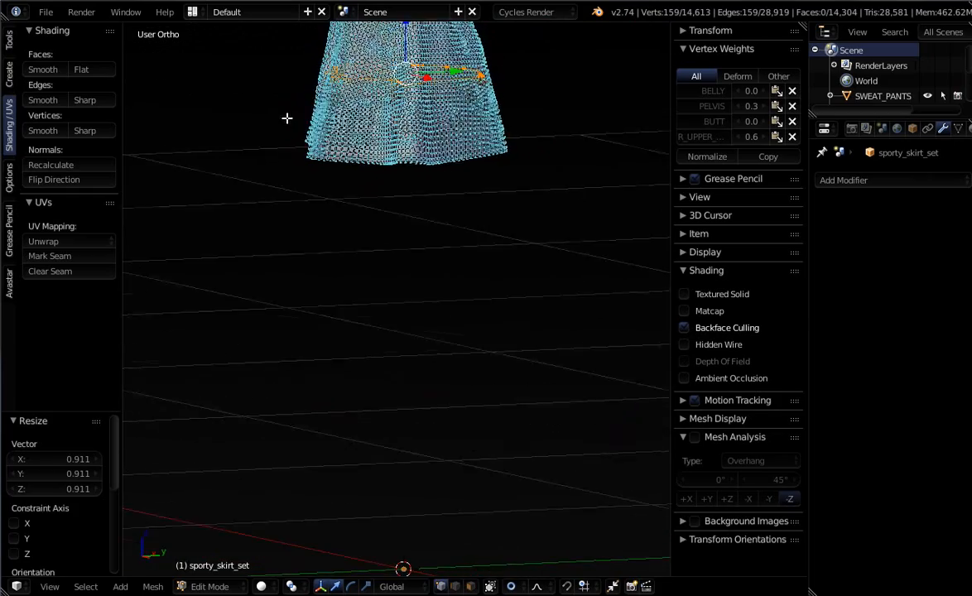
pyautogui.moveTo(399, 171); pyautogui.dragTo(324, 100, button='middle')
pyautogui.scroll(3, 383, 124)
pyautogui.scroll(2, 323, 100)
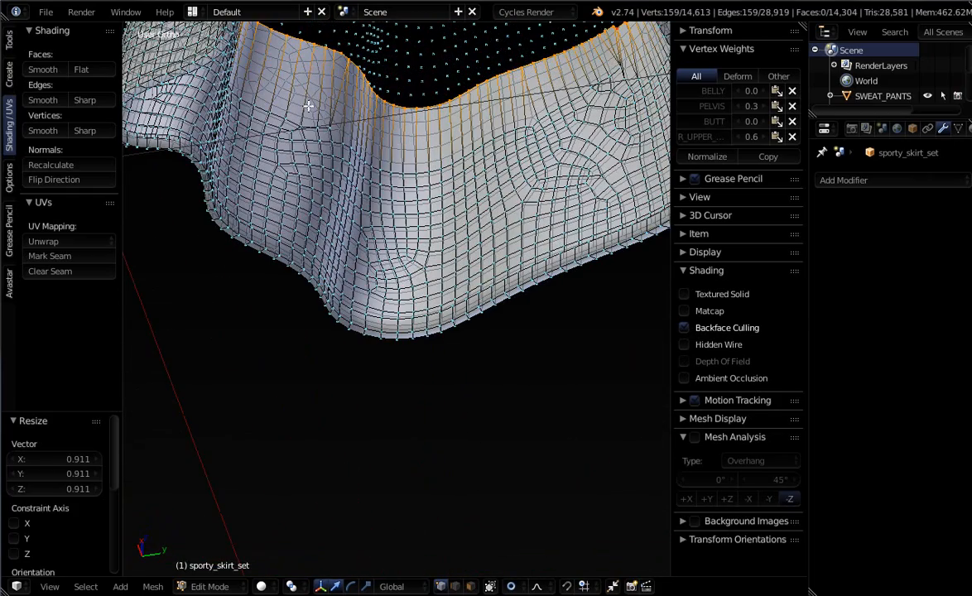
pyautogui.scroll(-5, 348, 117)
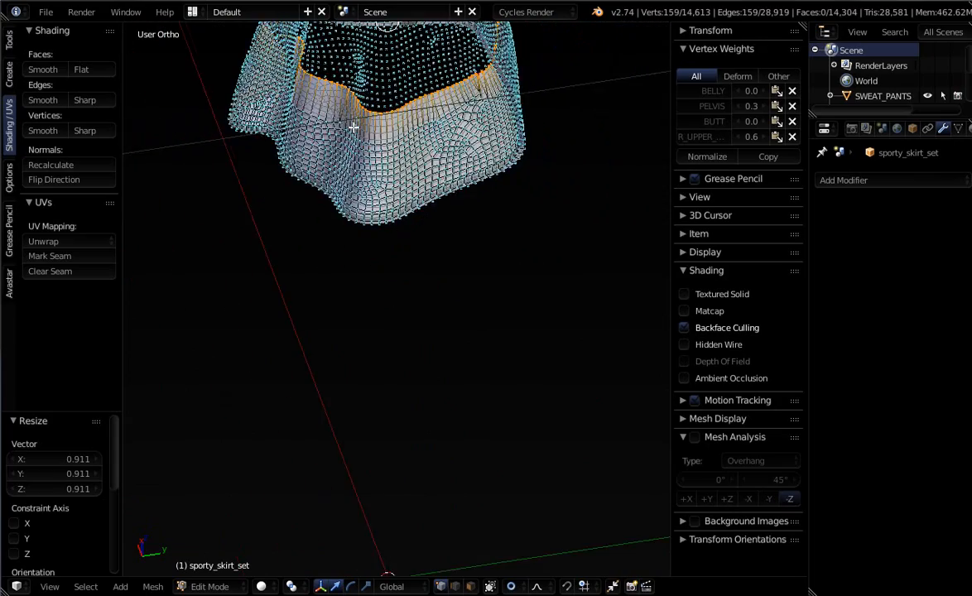
pyautogui.moveTo(353, 123); pyautogui.dragTo(477, 168, button='middle')
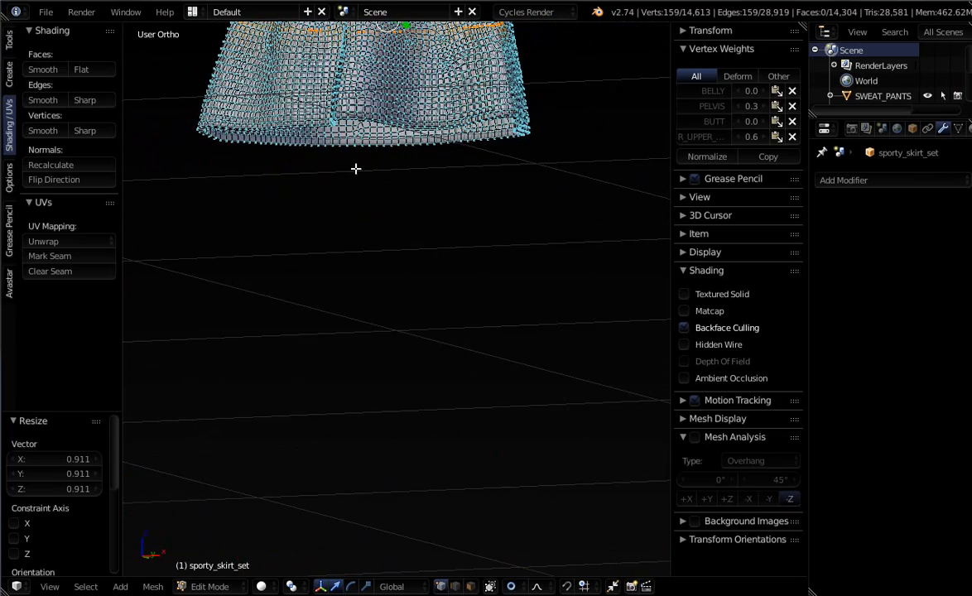
pyautogui.scroll(-4, 359, 176)
pyautogui.moveTo(360, 187); pyautogui.dragTo(339, 283, button='middle')
pyautogui.scroll(3, 395, 353)
pyautogui.scroll(5, 420, 258)
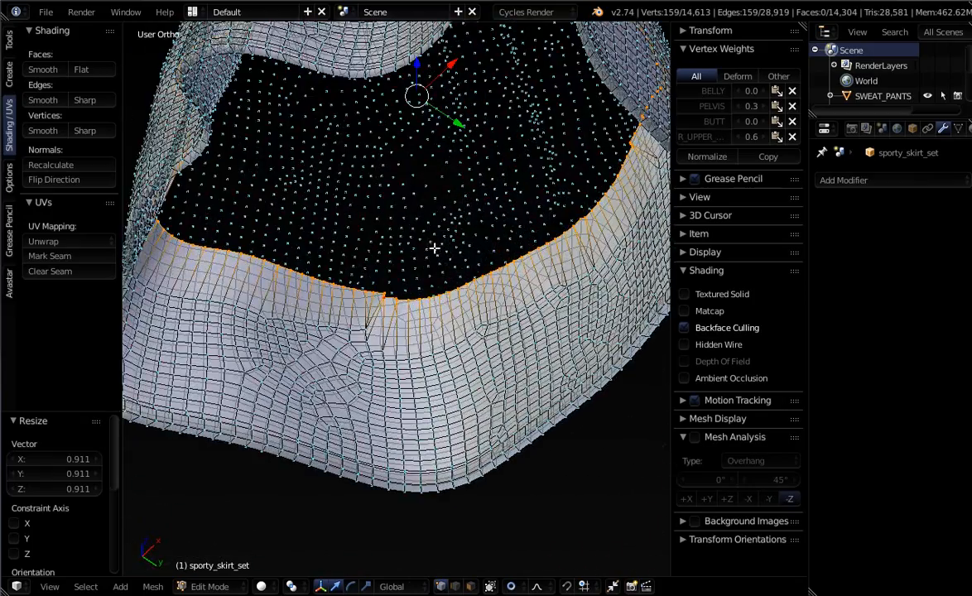
# Undo the scaling, raising and flattening of the skirt's inner boundary, back to its stepped outline.
pyautogui.hotkey('ctrl', 'z')
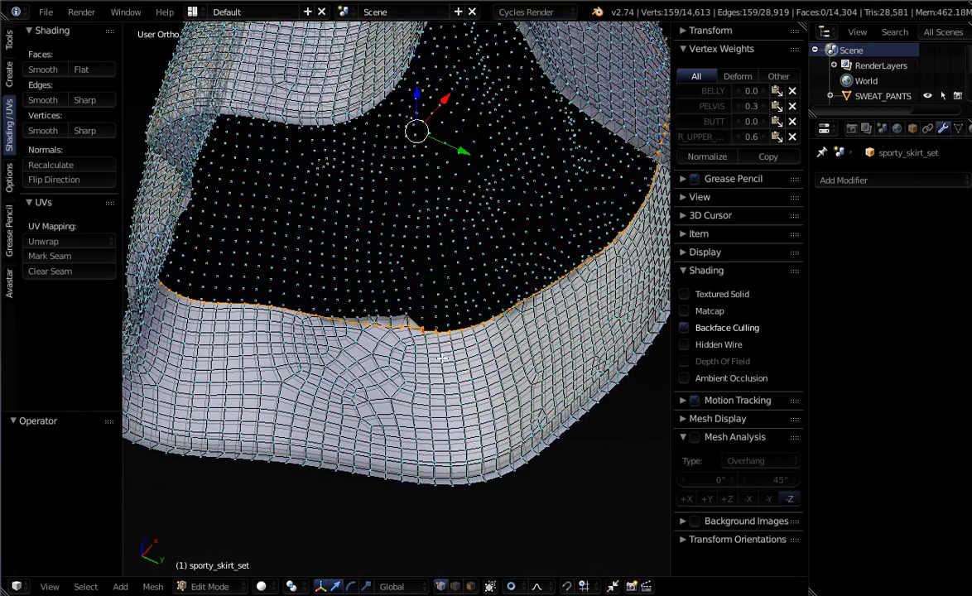
pyautogui.scroll(5, 443, 357)
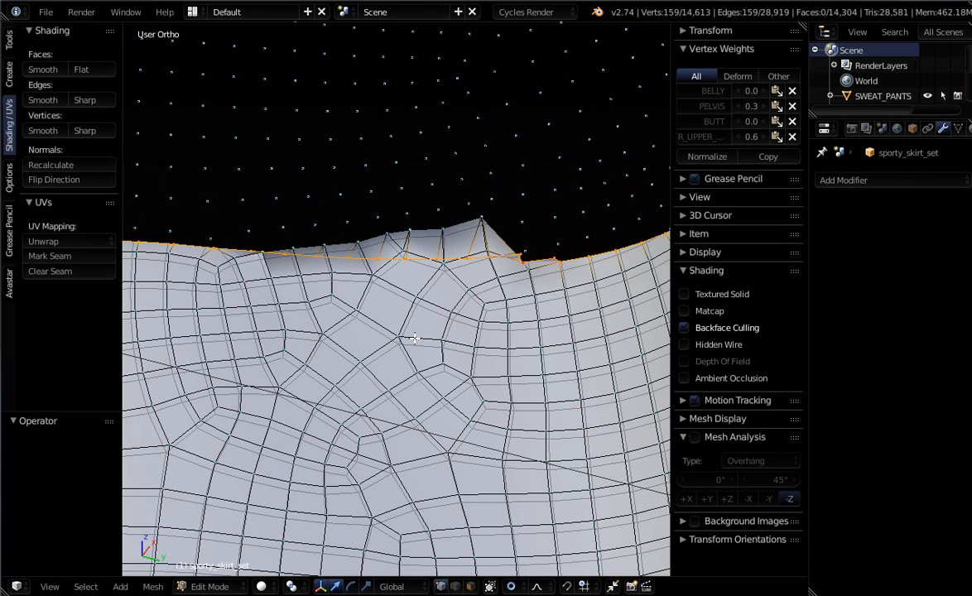
pyautogui.hotkey('ctrl', 'z')
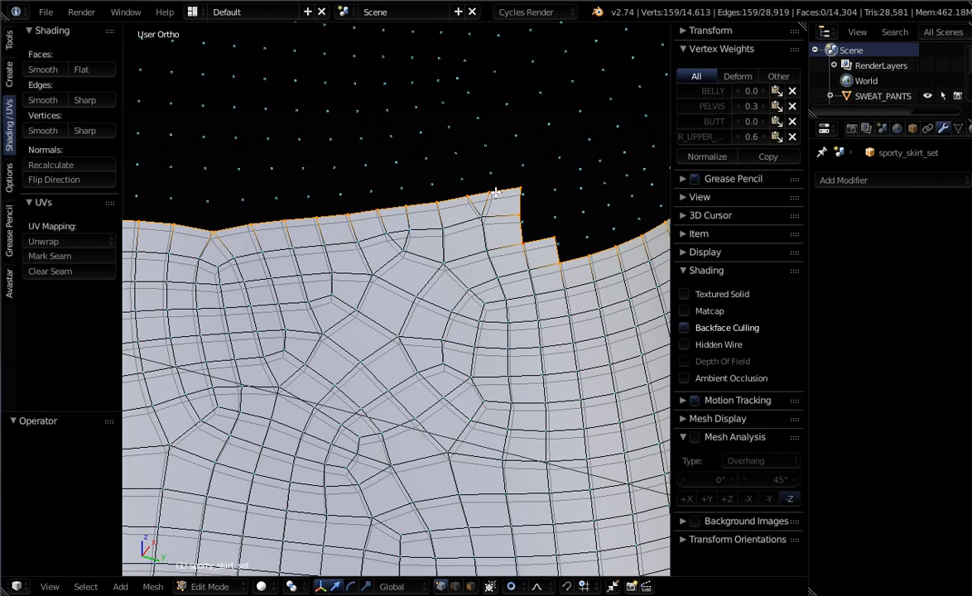
# Select the whole open edge loop around the end of the left sleeve.
pyautogui.scroll(-10, 495, 192)
pyautogui.moveTo(473, 252); pyautogui.dragTo(530, 255, button='middle')
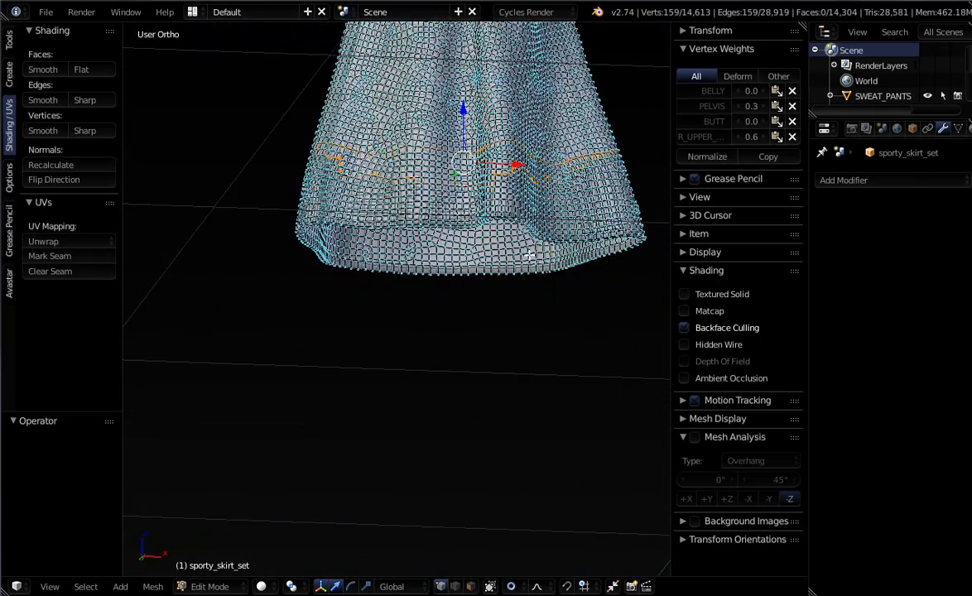
pyautogui.scroll(6, 438, 280)
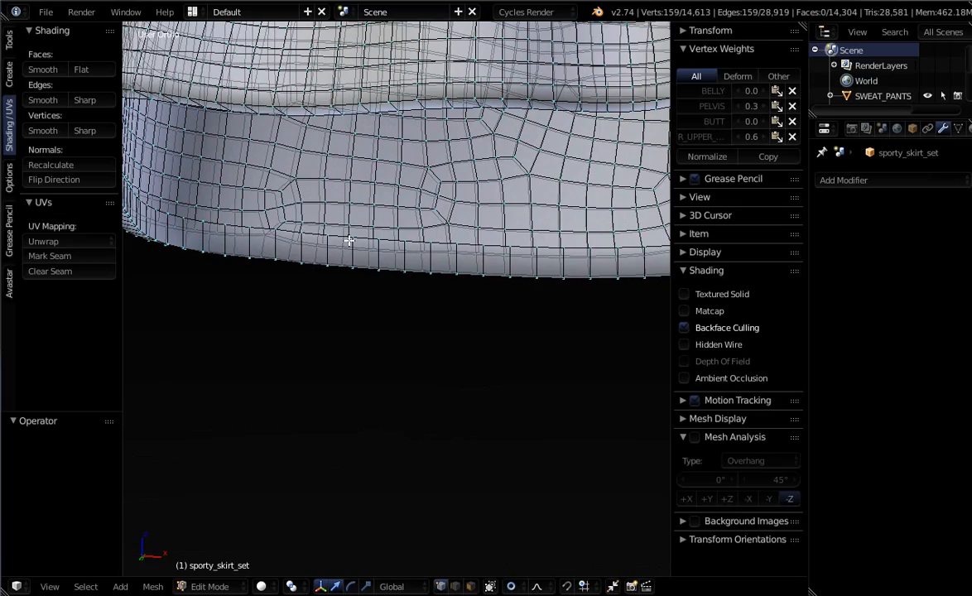
pyautogui.scroll(-8, 355, 239)
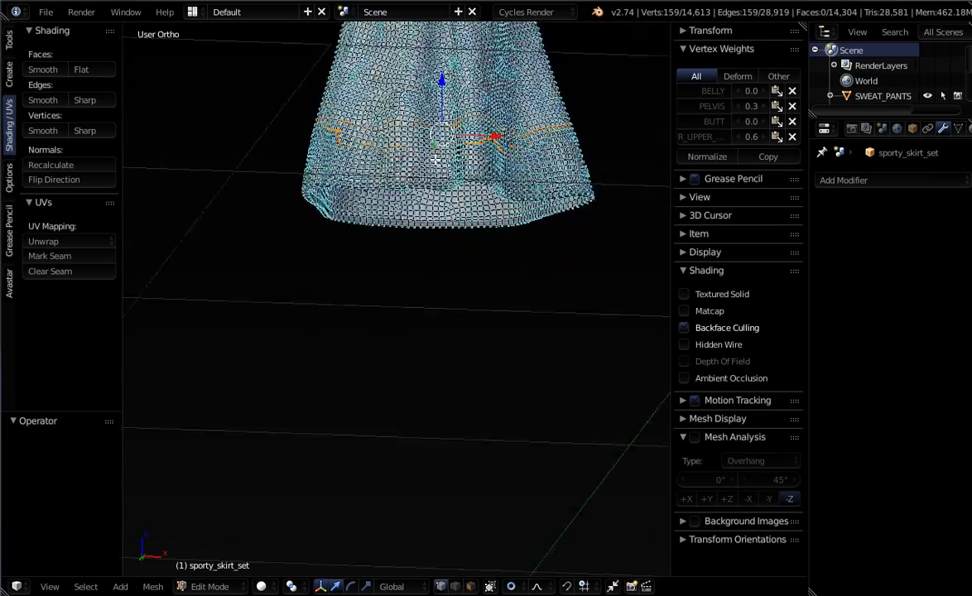
pyautogui.scroll(3, 356, 210)
pyautogui.moveTo(355, 214); pyautogui.dragTo(313, 242, button='middle')
pyautogui.scroll(4, 514, 173)
pyautogui.moveTo(505, 168); pyautogui.dragTo(517, 149, button='middle')
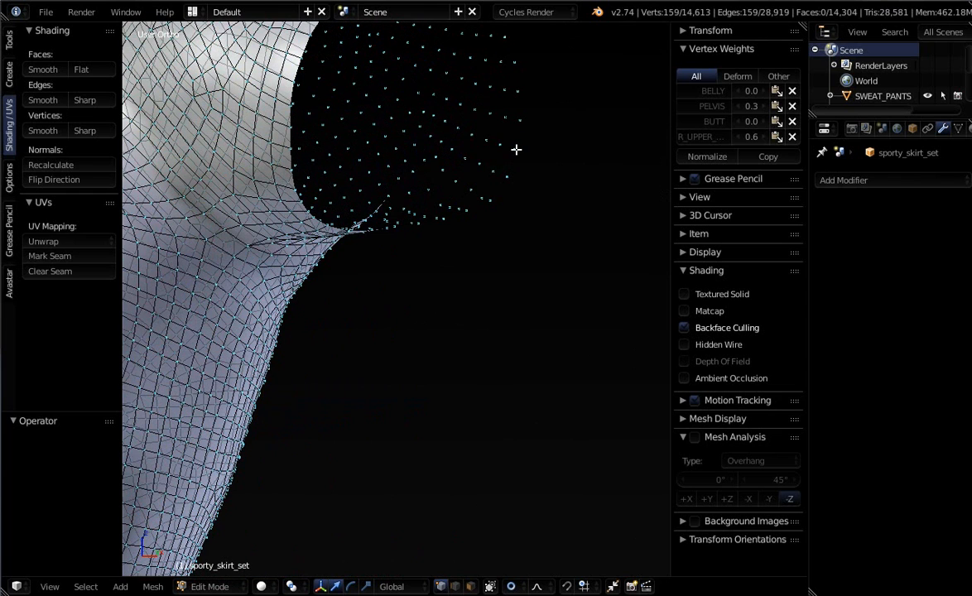
pyautogui.keyDown('alt'); pyautogui.rightClick(516, 149); pyautogui.keyUp('alt')
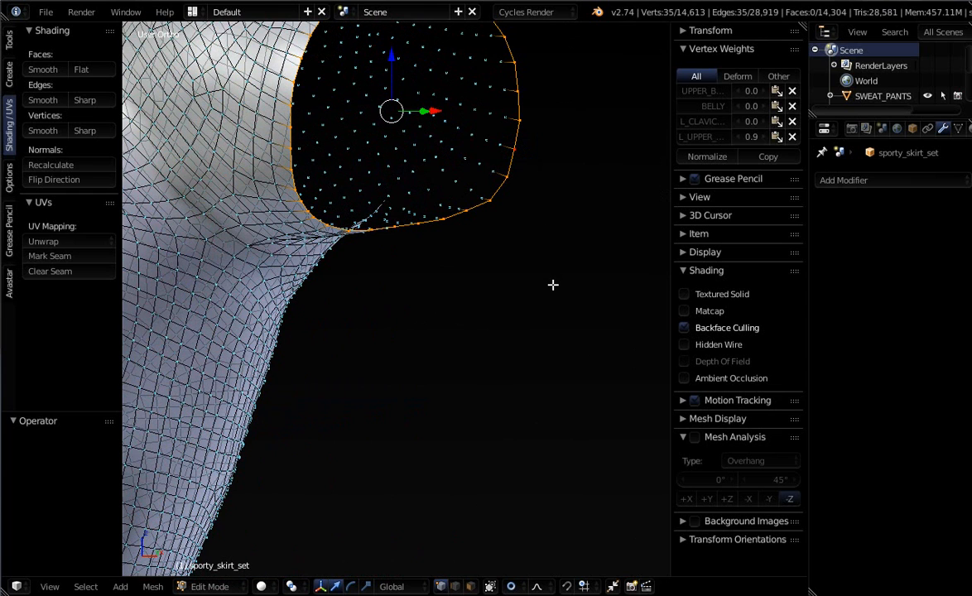
# Extrude the sleeve's open edge loop in place, with no offset and no scaling.
pyautogui.press('e')
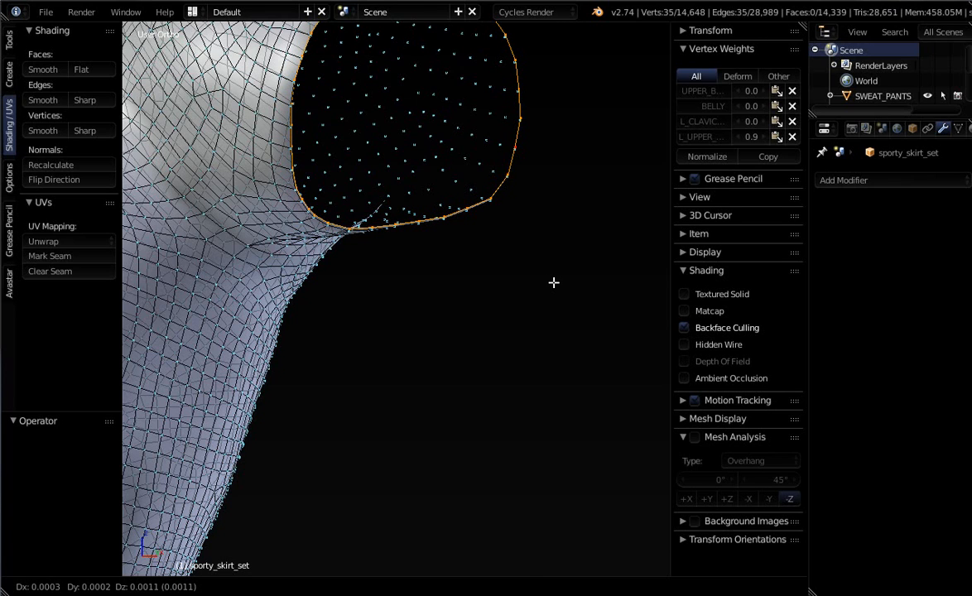
pyautogui.click(554, 282)
pyautogui.press('s')
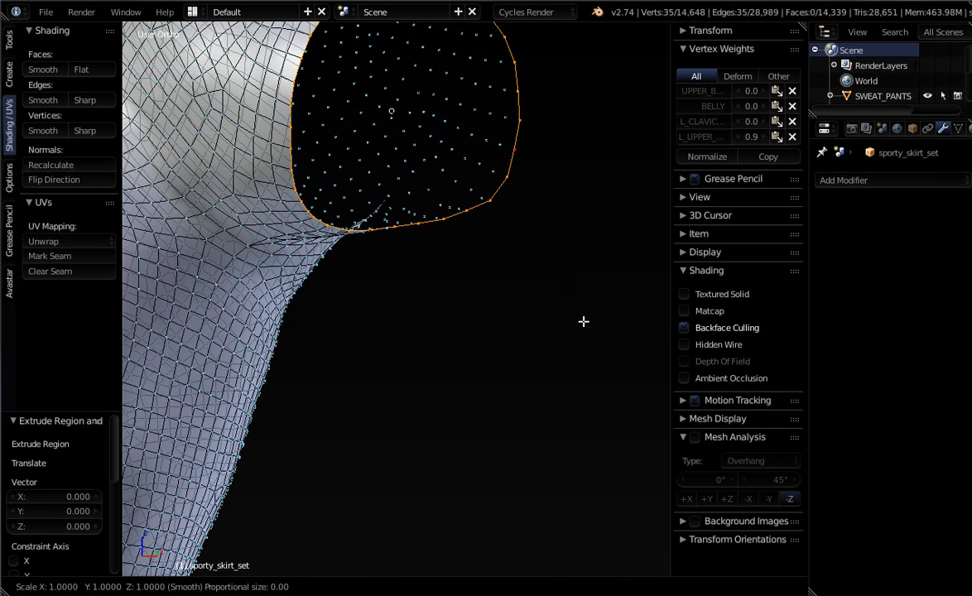
pyautogui.press('Escape')
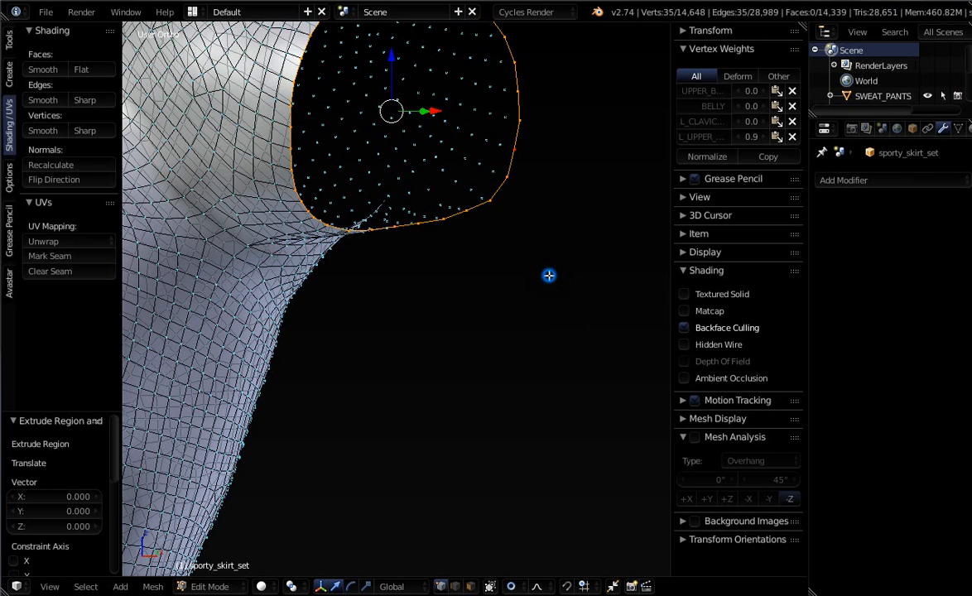
# Extrude the sleeve's edge loop about -0.001 along X and scale it uniformly to 0.891 to form an inward rim.
pyautogui.moveTo(500, 270); pyautogui.dragTo(564, 456, button='middle')
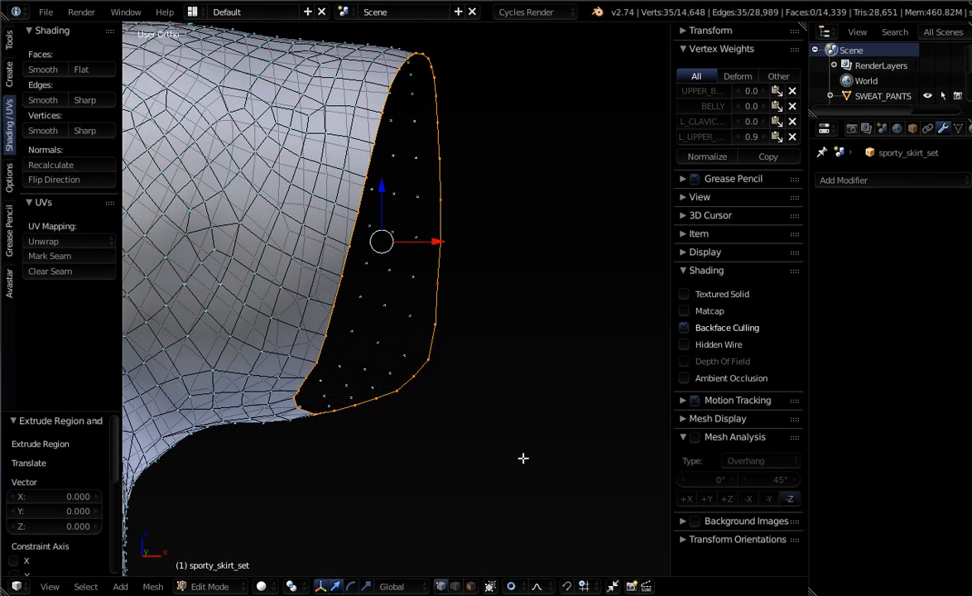
pyautogui.press('e')
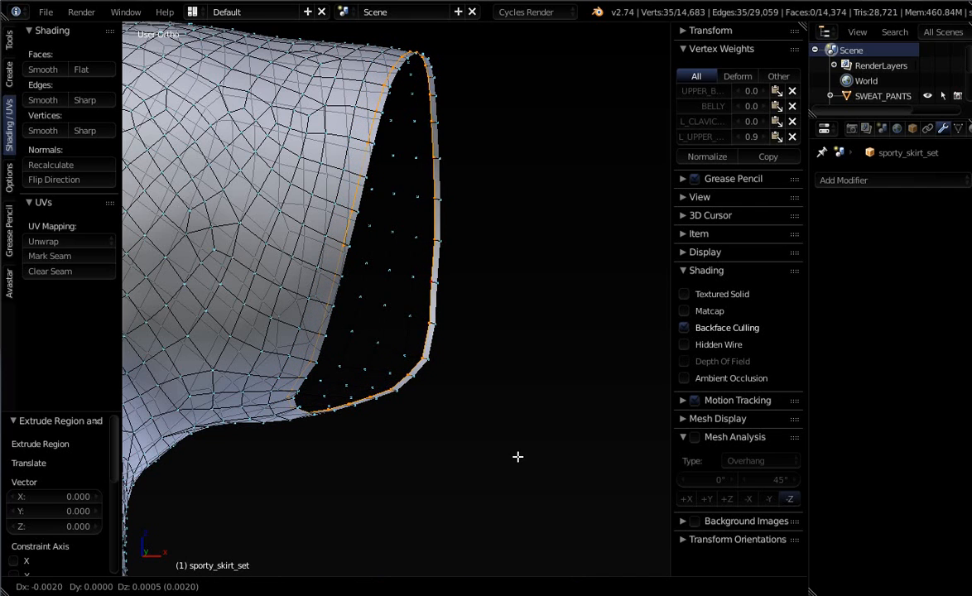
pyautogui.click(519, 456)
pyautogui.press('s')
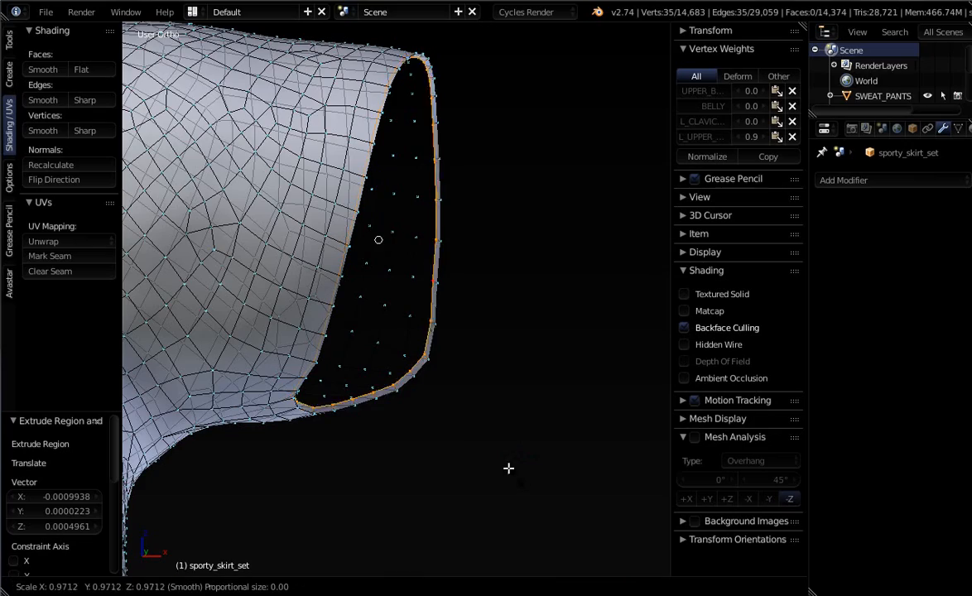
pyautogui.click(504, 460)
# Extrude the rim's inner loop in place and scale it uniformly to 1.094, just inside the sleeve's outer edge.
pyautogui.moveTo(503, 460); pyautogui.dragTo(427, 479, button='middle')
pyautogui.press('e')
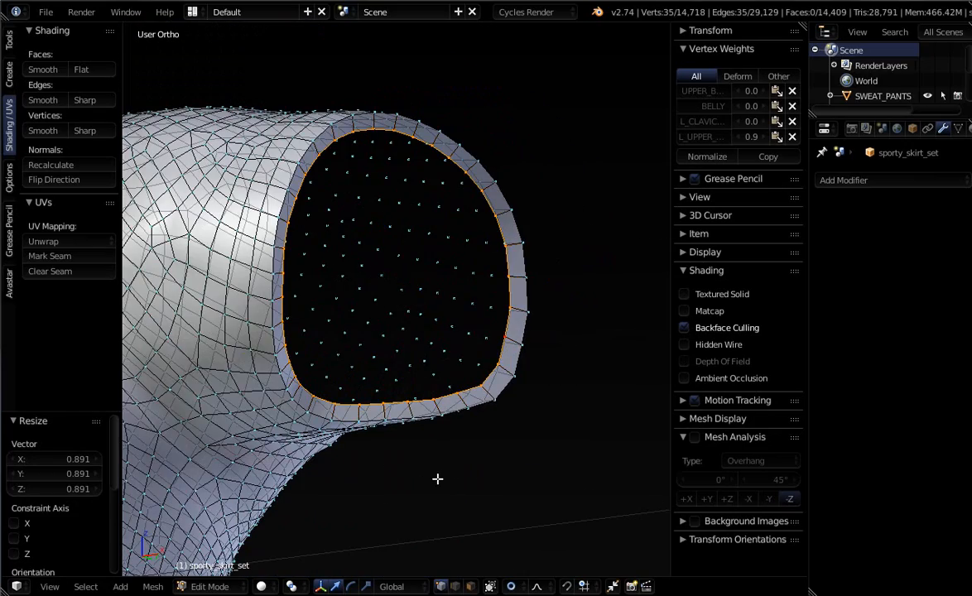
pyautogui.click(437, 478)
pyautogui.press('s')
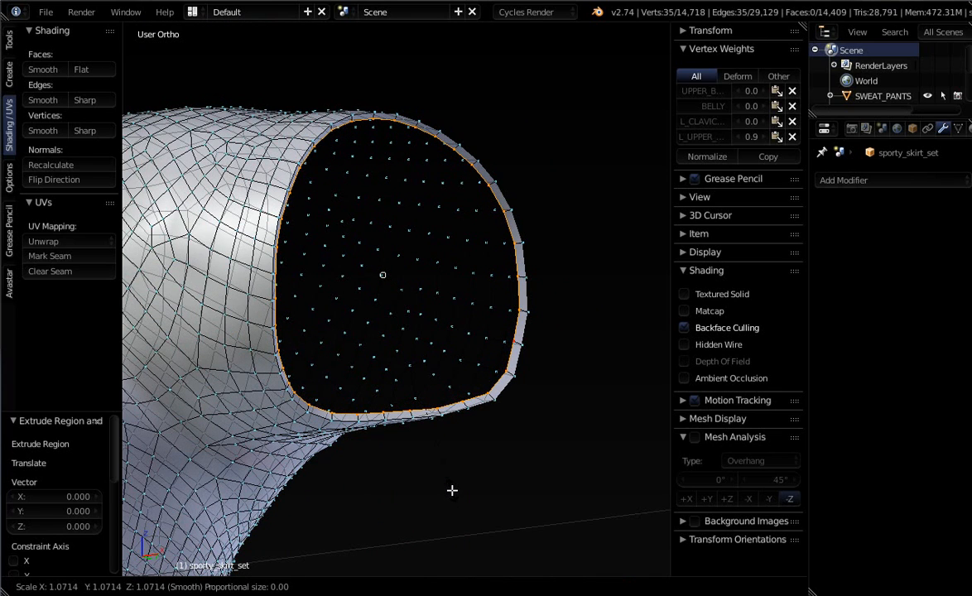
pyautogui.click(457, 492)
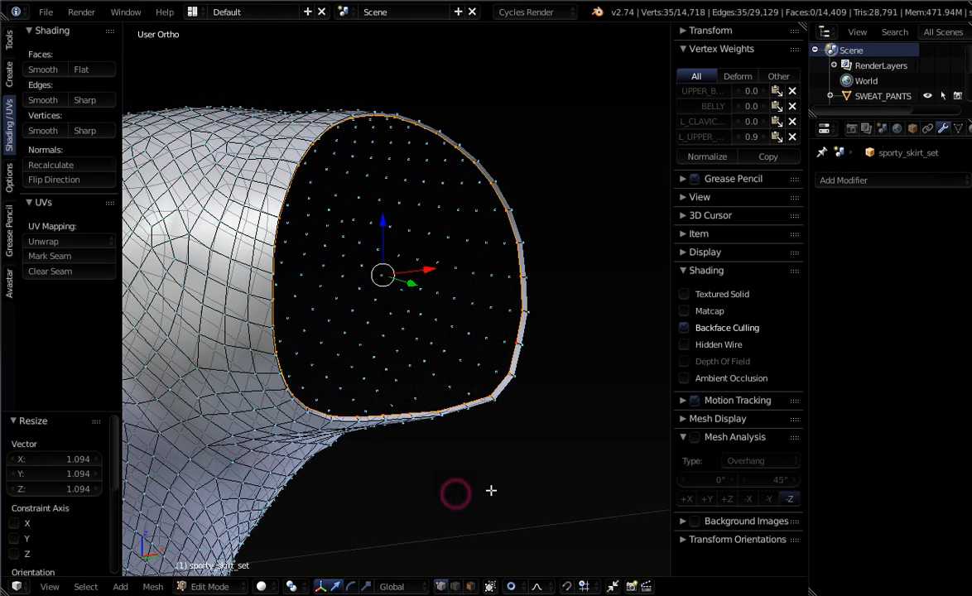
# Extrude the sleeve's inner loop -0.007 along the global X axis, into the sleeve.
pyautogui.moveTo(493, 490); pyautogui.dragTo(524, 510, button='middle')
pyautogui.press('g')
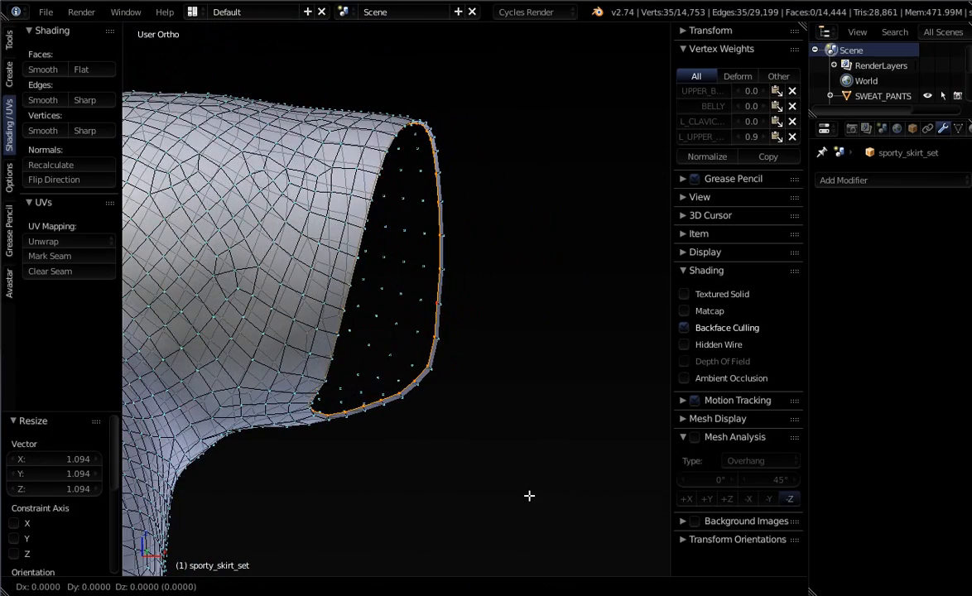
pyautogui.press('x')
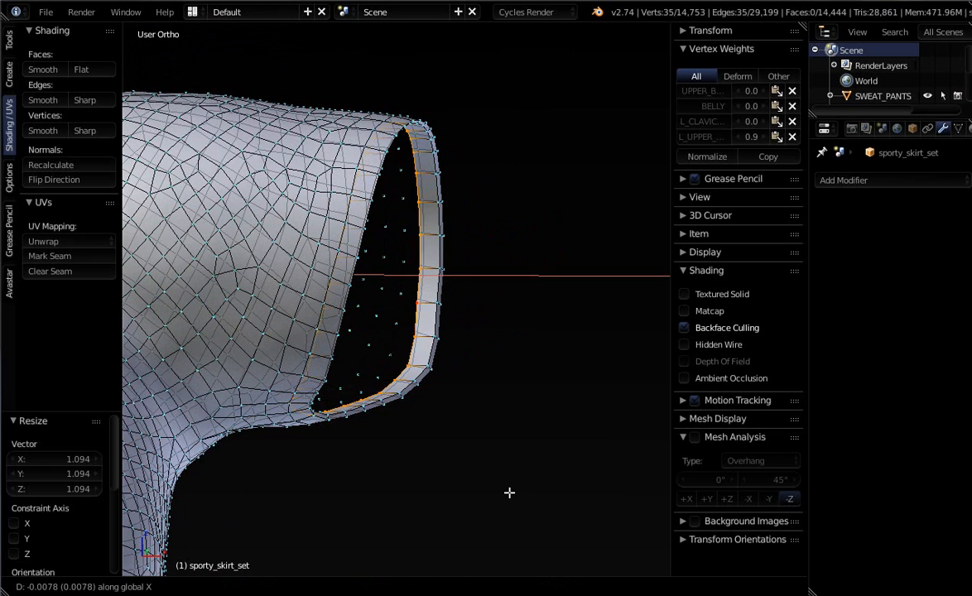
pyautogui.click(510, 492)
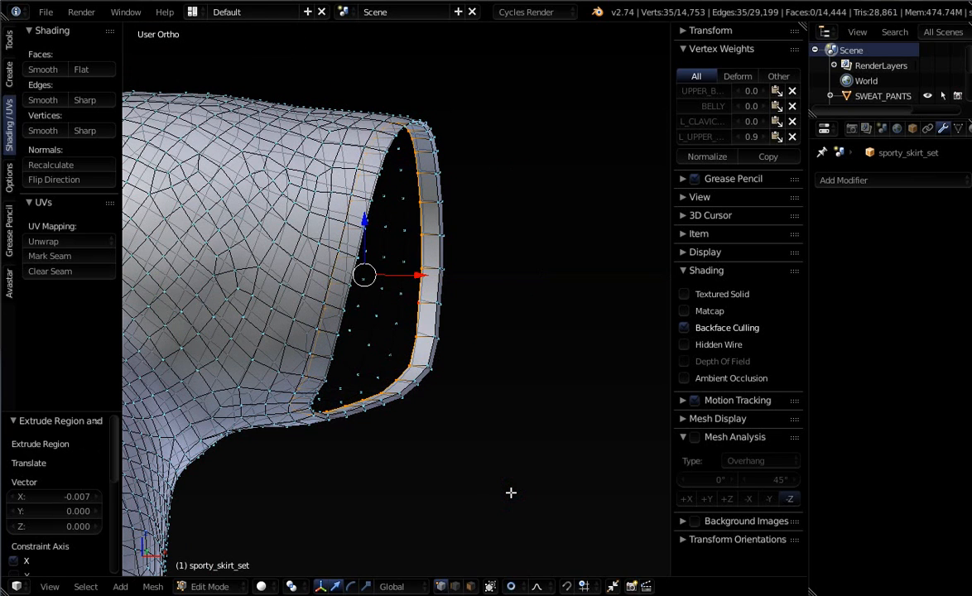
# Extend the sleeve's inner lining with two more extrusions along the global X axis, -0.011 and -0.010.
pyautogui.press('e')
pyautogui.press('x')
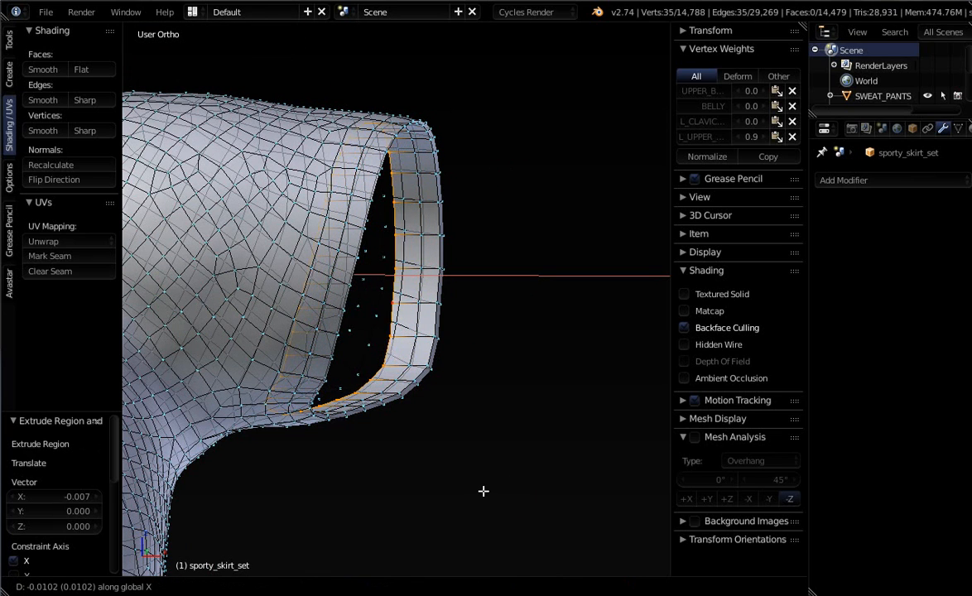
pyautogui.click(484, 491)
pyautogui.press('e')
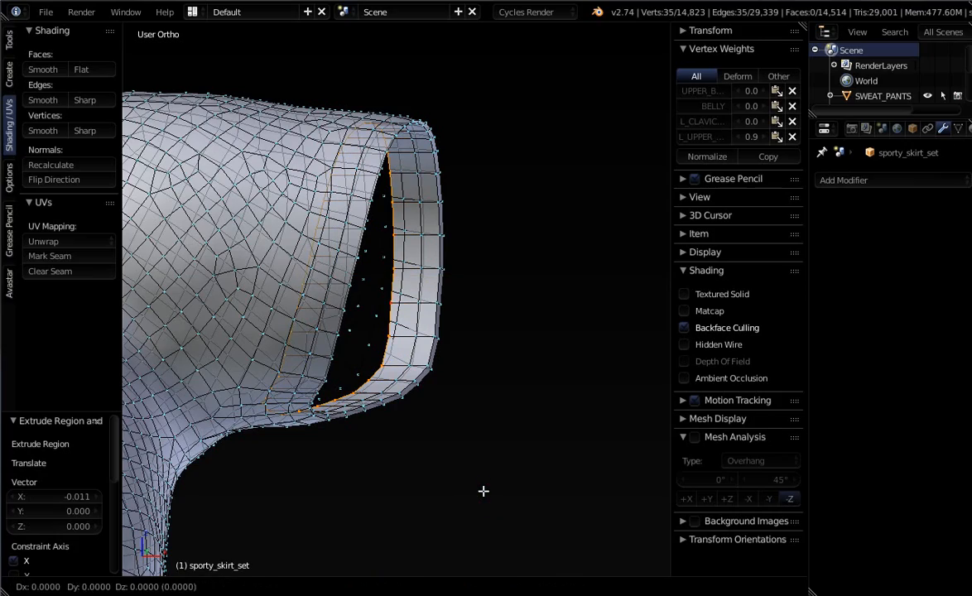
pyautogui.press('x')
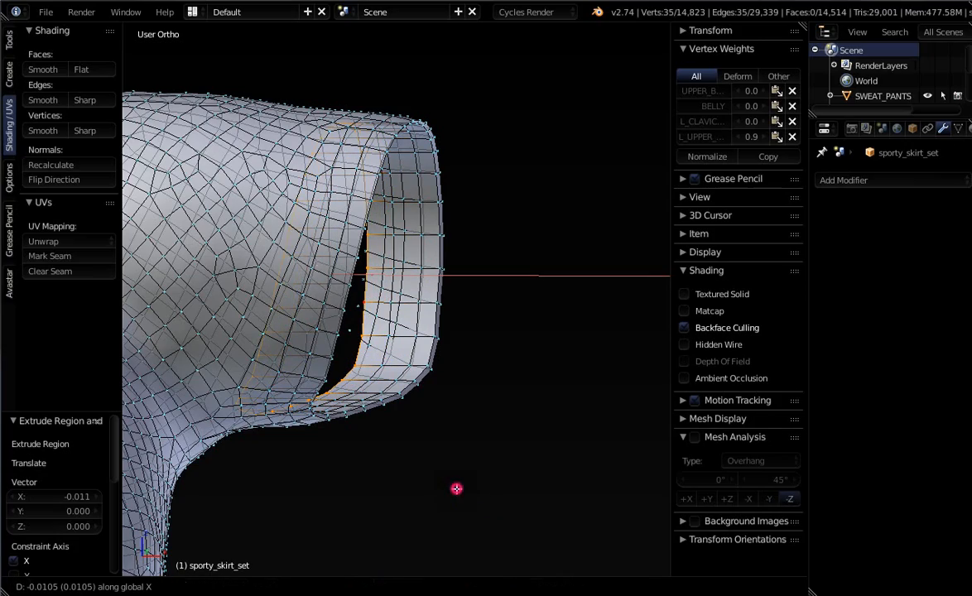
pyautogui.click(456, 488)
# Scale the innermost loop of the sleeve lining uniformly to about 0.9.
pyautogui.moveTo(454, 489); pyautogui.dragTo(345, 347, button='middle')
pyautogui.scroll(2, 411, 135)
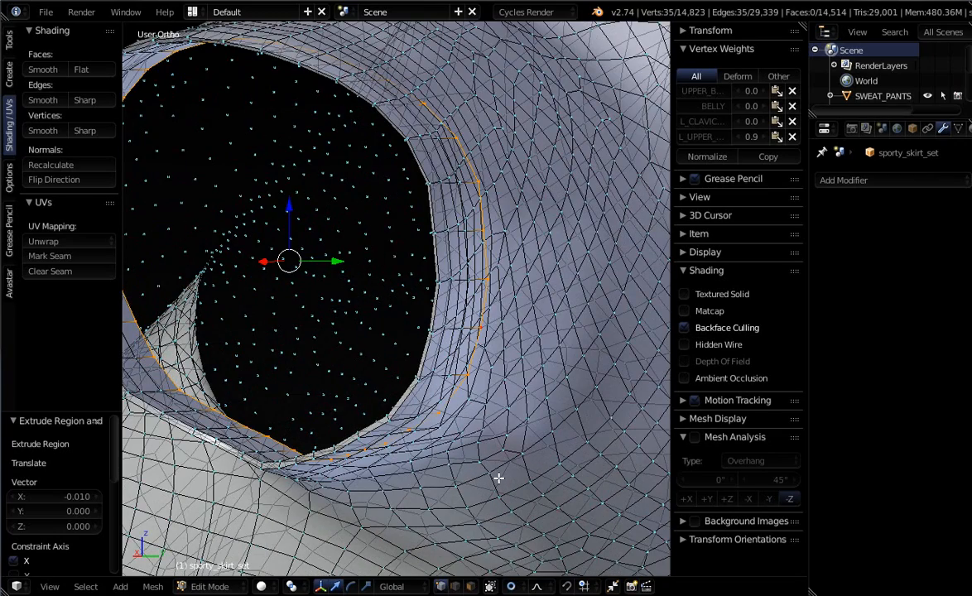
pyautogui.press('s')
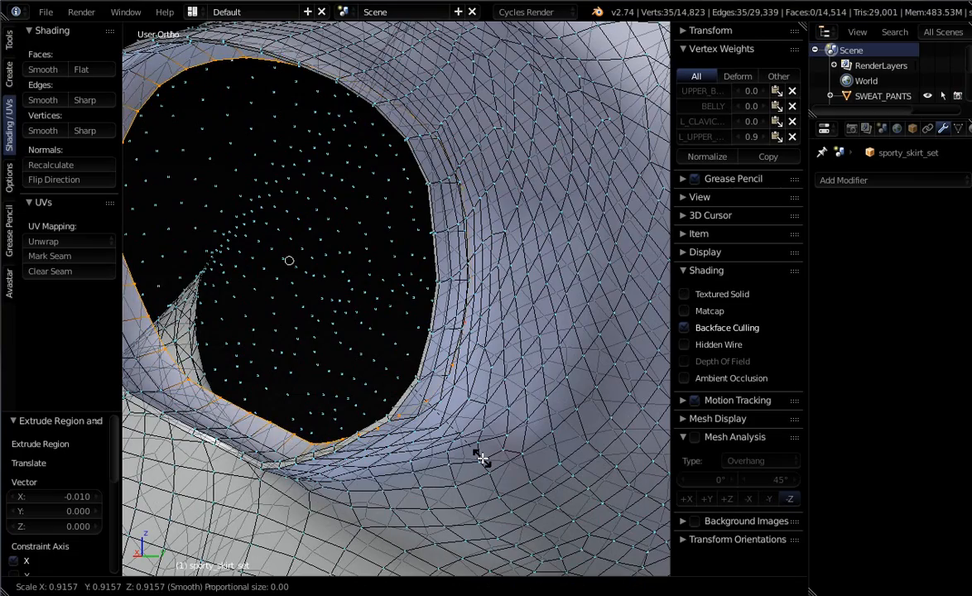
pyautogui.click(478, 456)
# Move the innermost loop of the sleeve lining 0.001 along the global X axis.
pyautogui.moveTo(280, 266); pyautogui.dragTo(484, 287, button='middle')
pyautogui.press('g')
pyautogui.press('x')
pyautogui.click(256, 264)
pyautogui.scroll(-4, 396, 209)
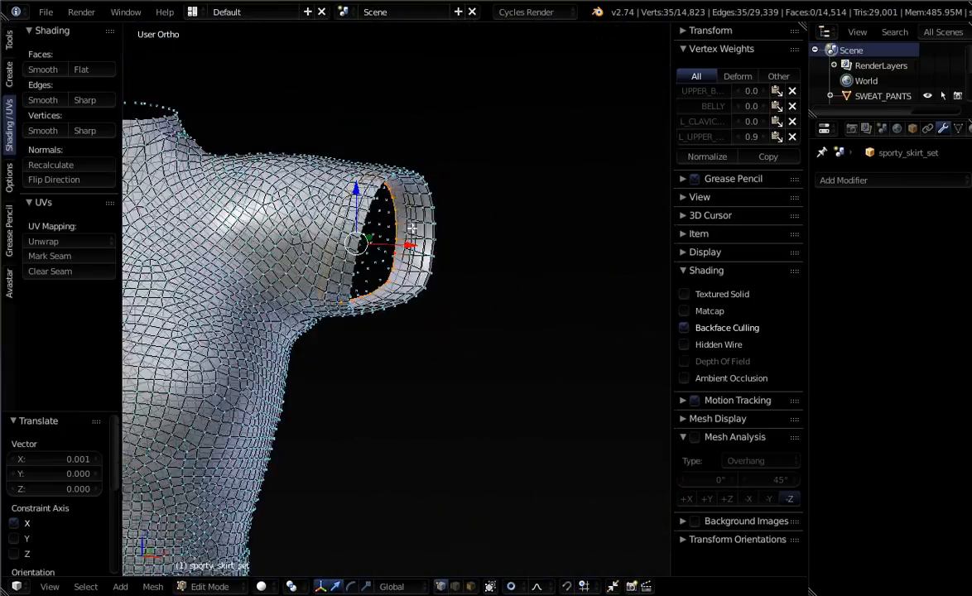
pyautogui.scroll(5, 409, 226)
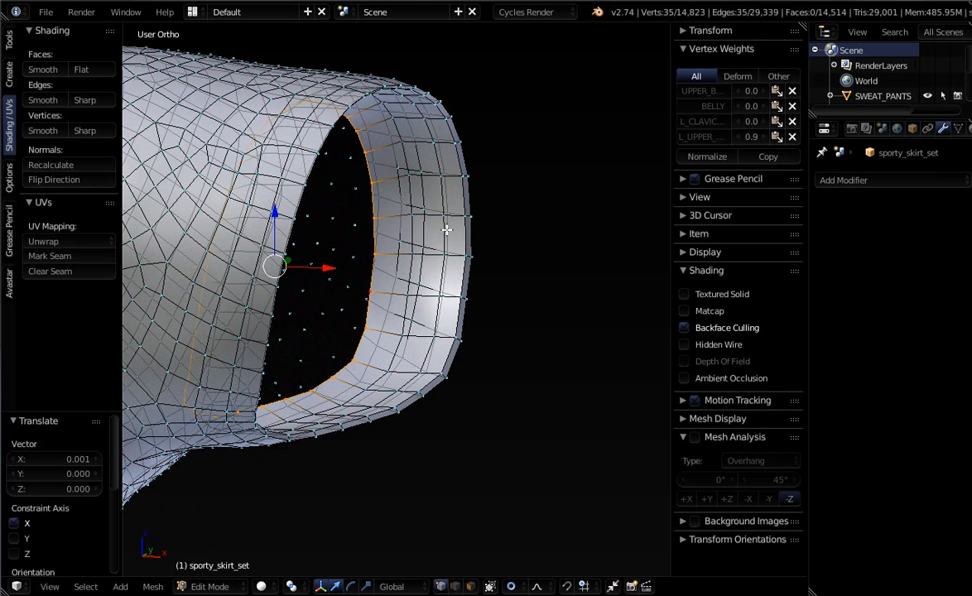
# Examine the lined left sleeve and the waistband area with the garment in Object Mode.
pyautogui.scroll(-4, 446, 230)
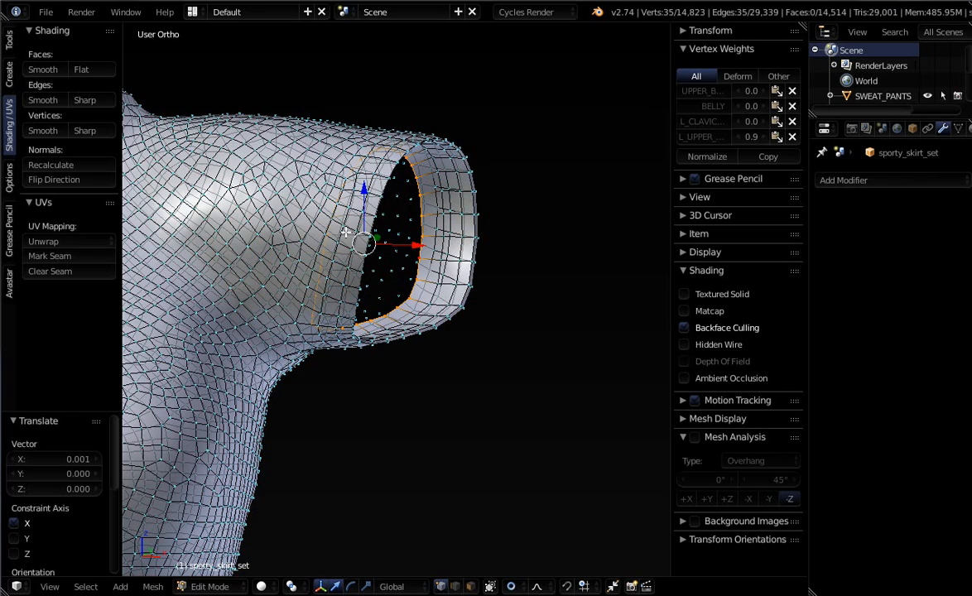
pyautogui.scroll(-2, 351, 231)
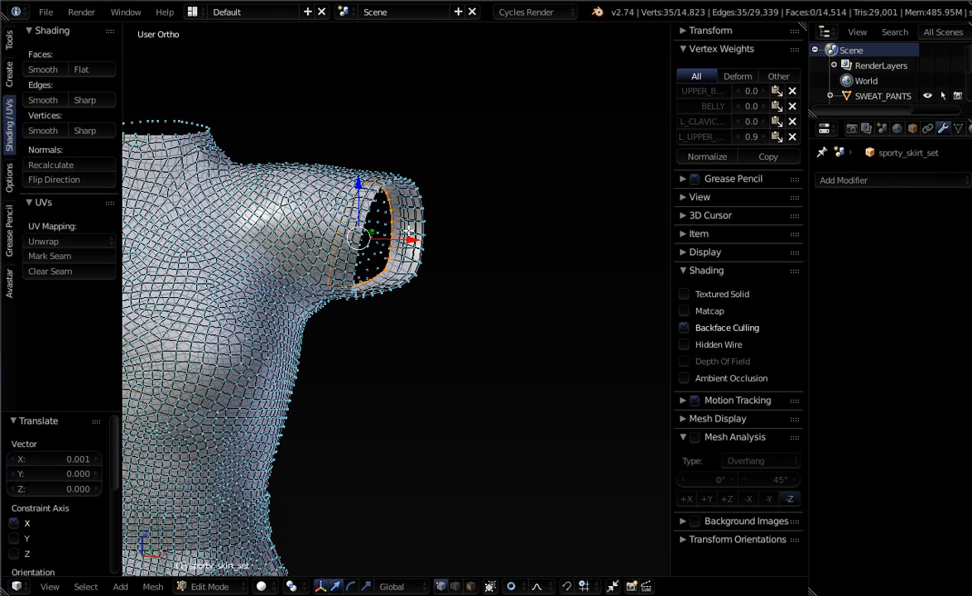
pyautogui.scroll(-3, 409, 231)
pyautogui.scroll(5, 389, 249)
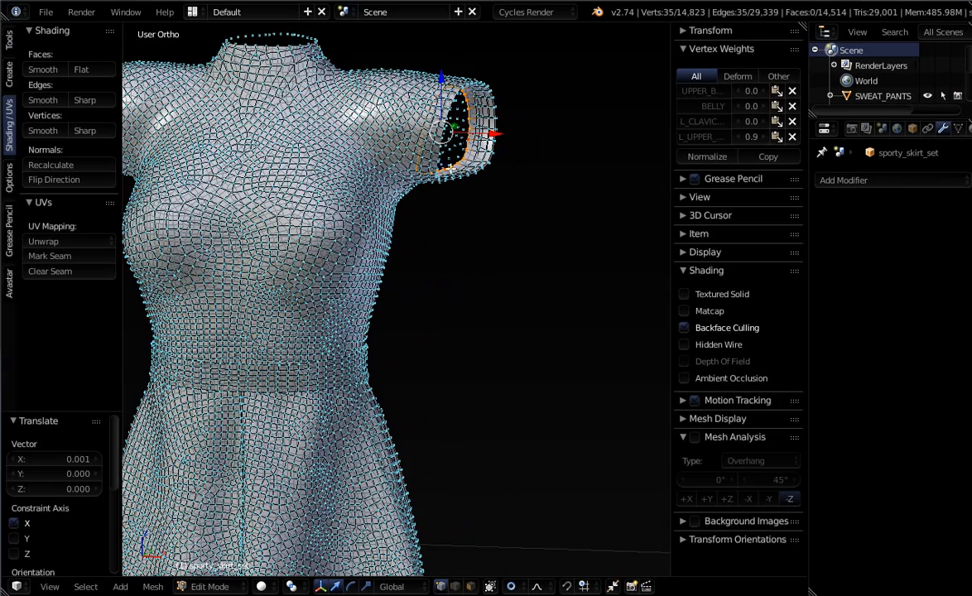
pyautogui.press('Tab')
pyautogui.moveTo(351, 276); pyautogui.dragTo(411, 106, button='middle')
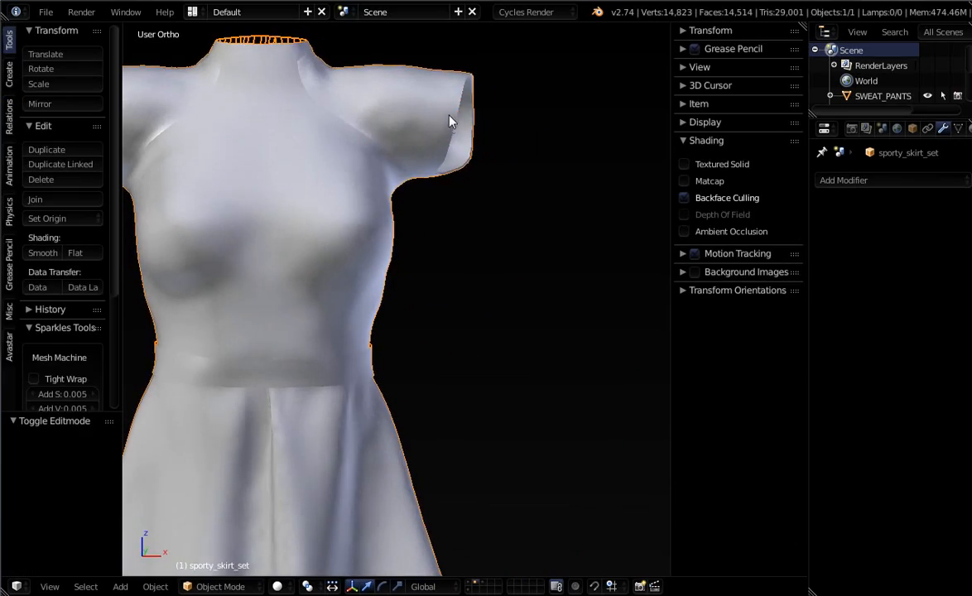
pyautogui.moveTo(328, 394); pyautogui.dragTo(315, 417, button='middle')
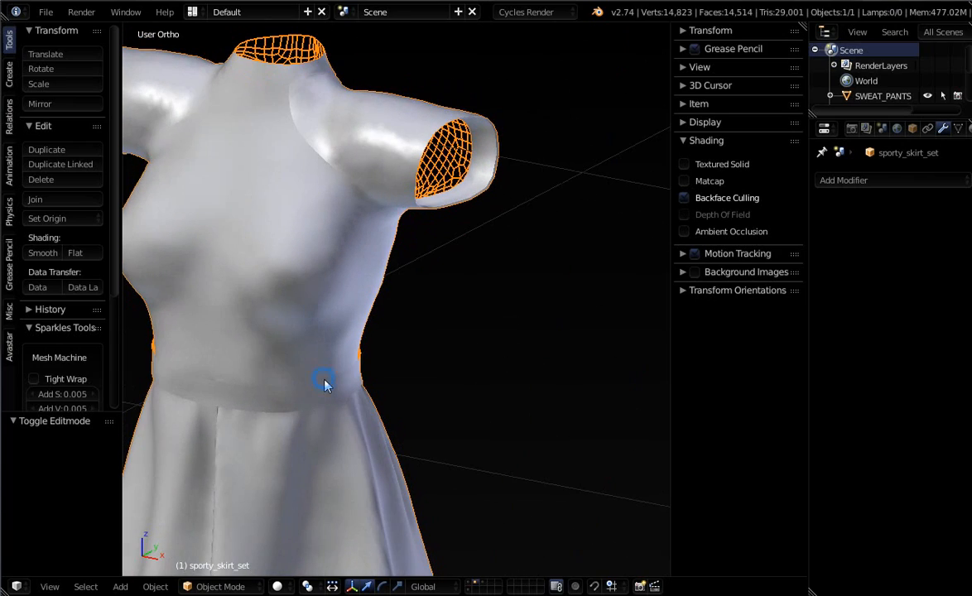
pyautogui.scroll(4, 327, 383)
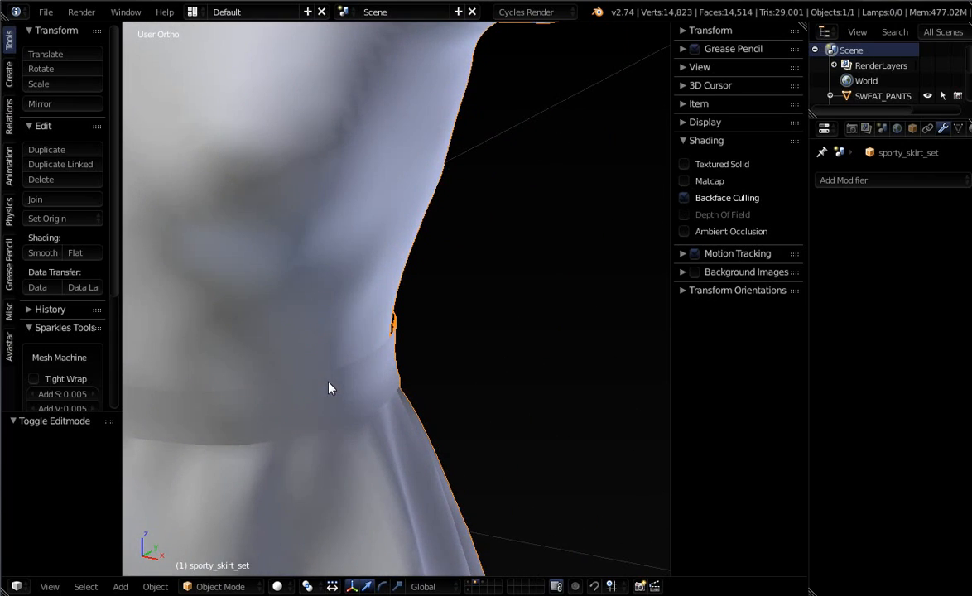
# Select the entire open edge loop along the waistband's upper edge in the garment's mesh.
pyautogui.press('Tab')
pyautogui.scroll(1, 356, 368)
pyautogui.scroll(2, 366, 355)
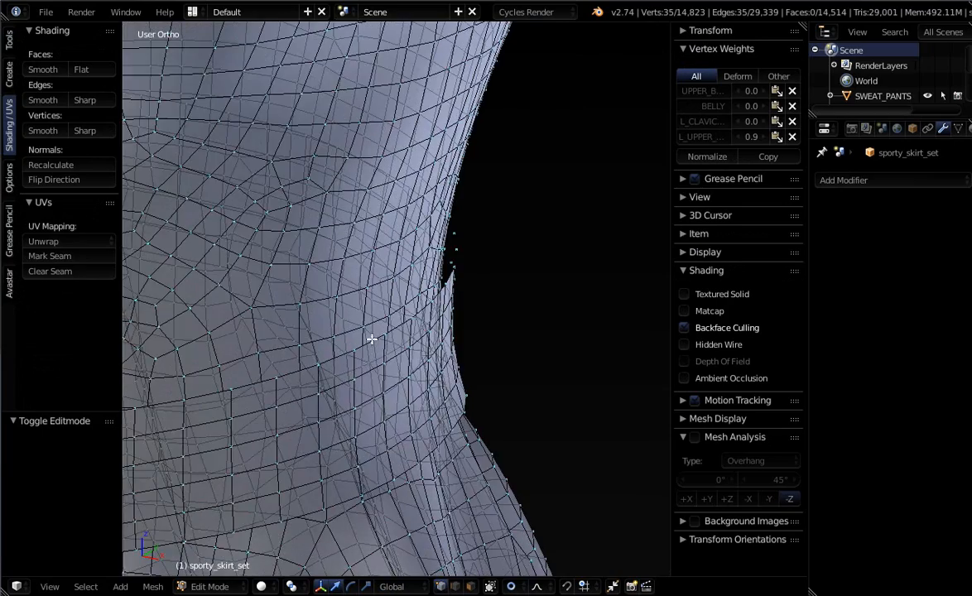
pyautogui.keyDown('alt'); pyautogui.rightClick(487, 247); pyautogui.keyUp('alt')
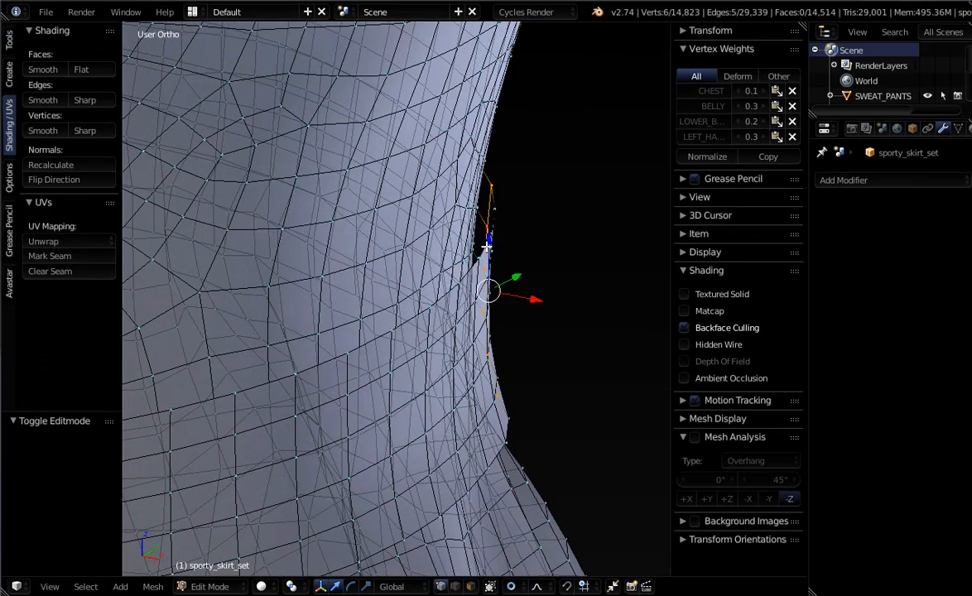
pyautogui.keyDown('alt'); pyautogui.rightClick(483, 255); pyautogui.keyUp('alt')
pyautogui.scroll(-4, 482, 255)
pyautogui.keyDown('shift'); pyautogui.moveTo(458, 357); pyautogui.dragTo(599, 346, button='middle'); pyautogui.keyUp('shift')
pyautogui.scroll(3, 599, 346)
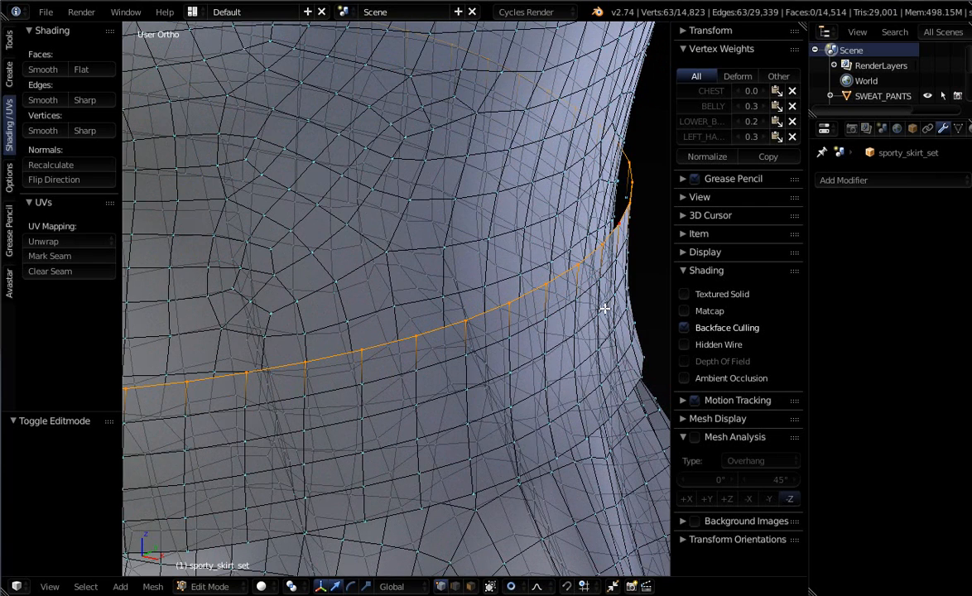
# Extrude the waistband's upper loop slightly inward, about -0.001 on X and -0.0007 on Y, and scale it uniformly to 0.968.
pyautogui.press('e')
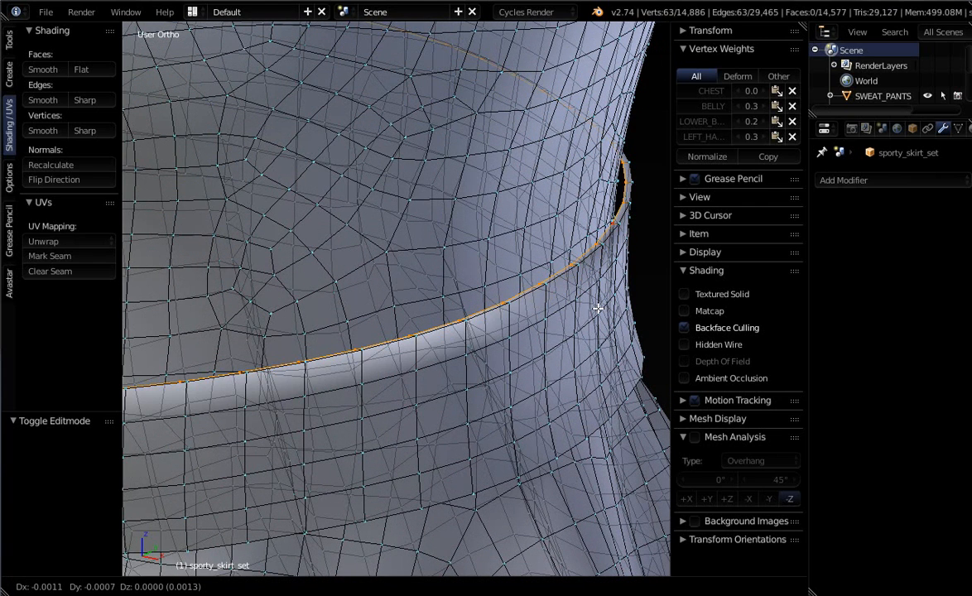
pyautogui.click(597, 309)
pyautogui.press('s')
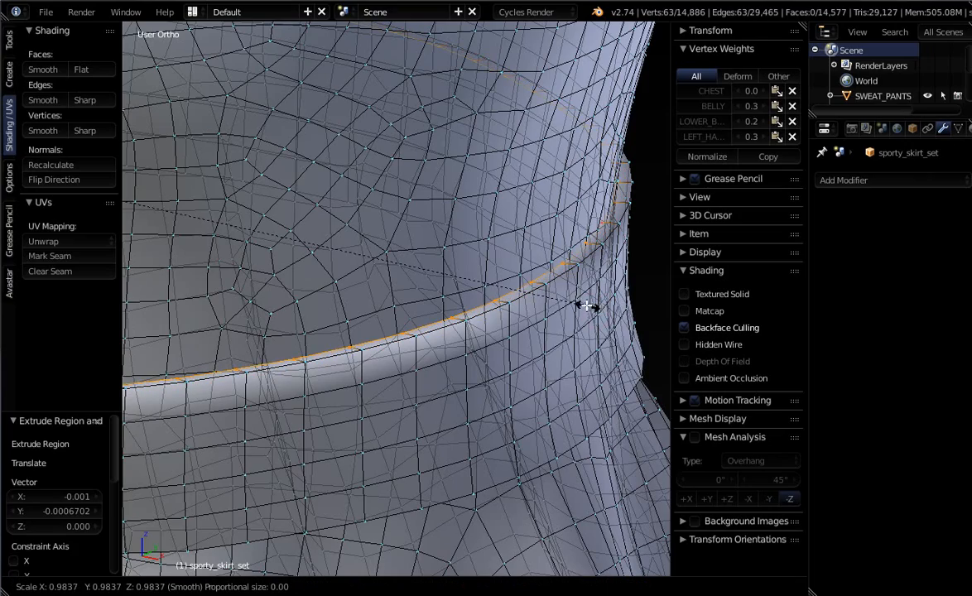
pyautogui.click(577, 299)
# Select the waistband's lower open edge loop, extrude it about 0.001 inward, and scale it uniformly to 0.966.
pyautogui.moveTo(577, 299); pyautogui.dragTo(557, 243, button='middle')
pyautogui.keyDown('alt'); pyautogui.rightClick(549, 241); pyautogui.keyUp('alt')
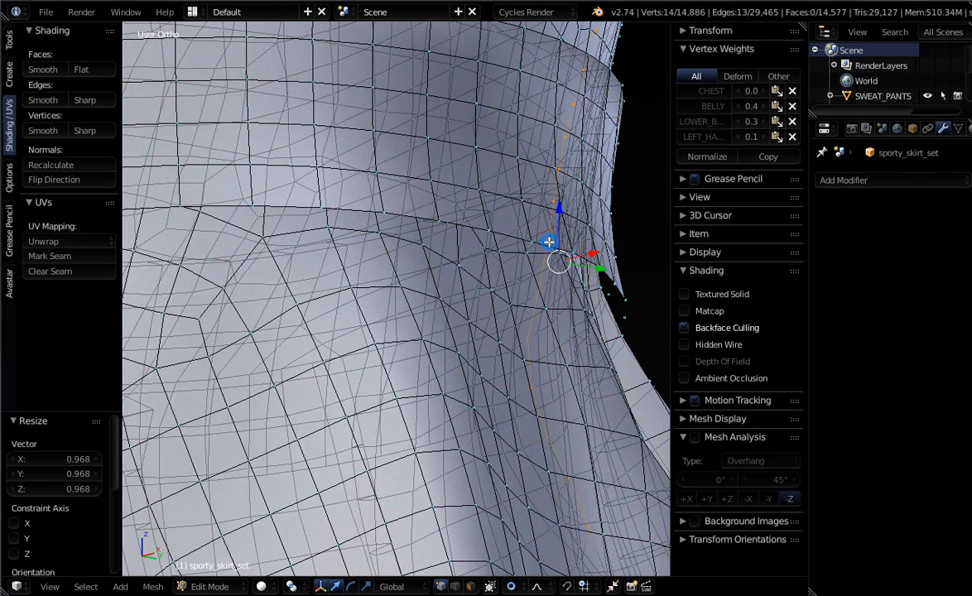
pyautogui.keyDown('alt'); pyautogui.rightClick(547, 250); pyautogui.keyUp('alt')
pyautogui.keyDown('alt'); pyautogui.rightClick(548, 245); pyautogui.keyUp('alt')
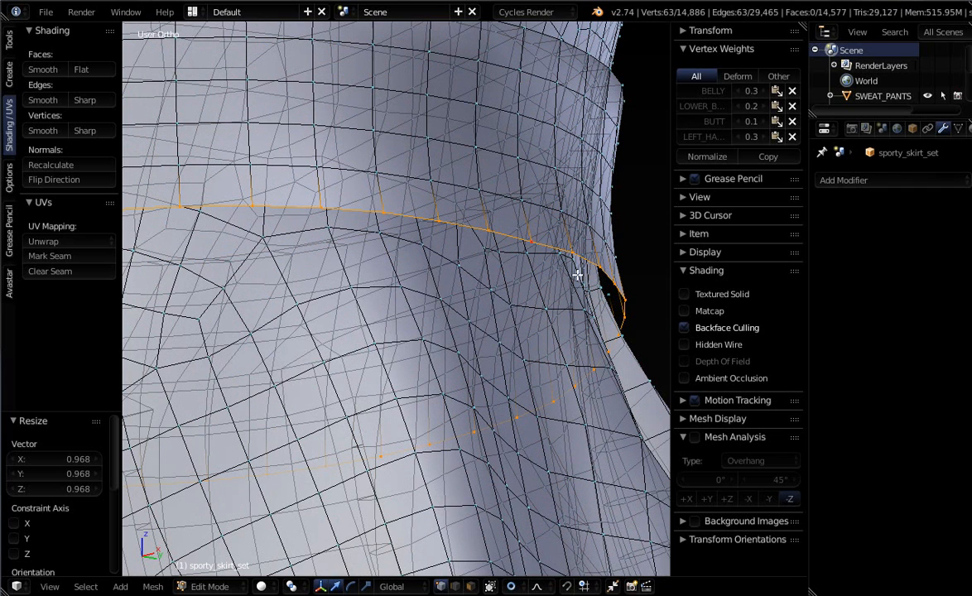
pyautogui.press('e')
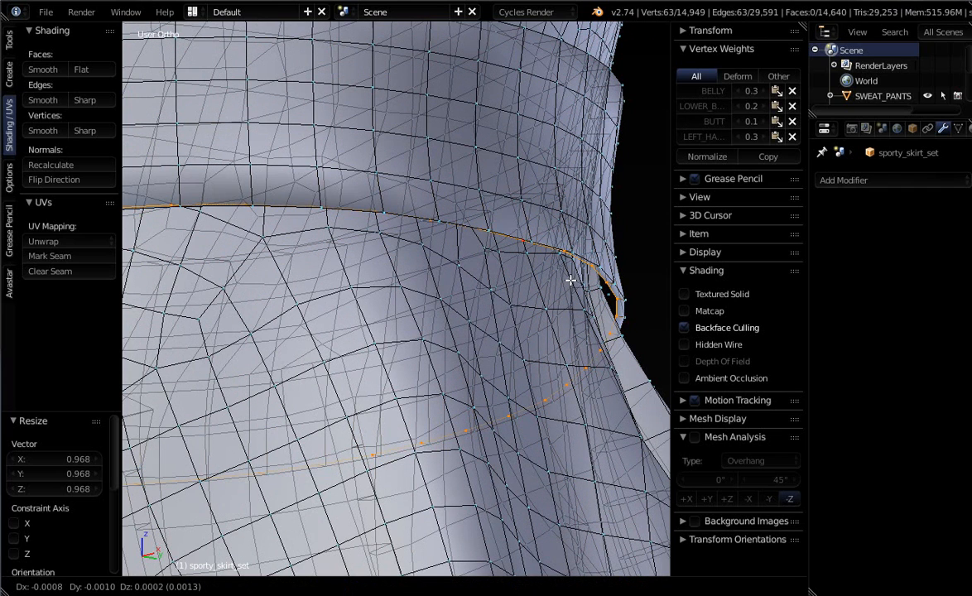
pyautogui.click(570, 280)
pyautogui.press('s')
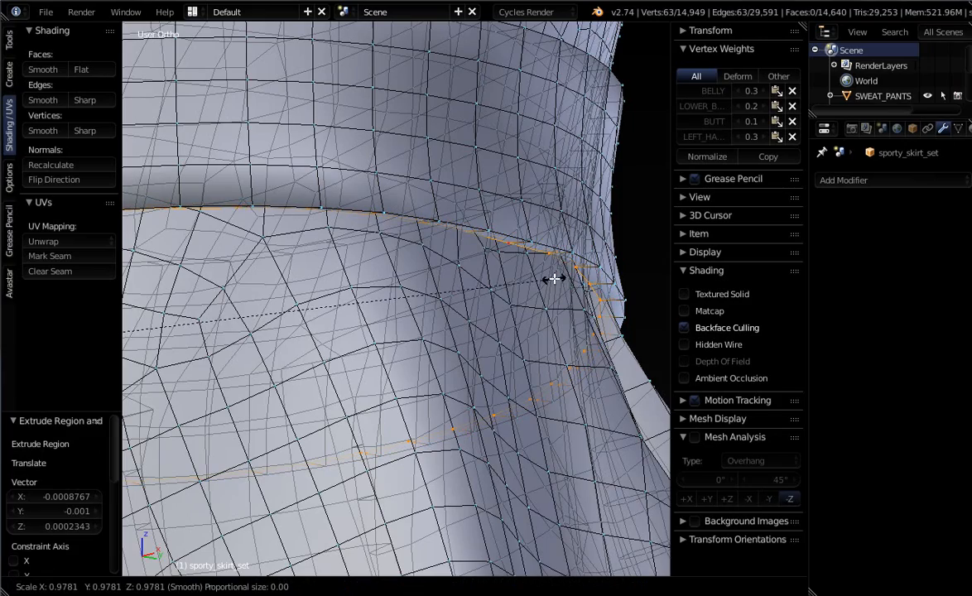
pyautogui.click(541, 275)
# Examine the waistband's folded edges and the whole garment from the side and front in Object Mode.
pyautogui.scroll(-6, 541, 276)
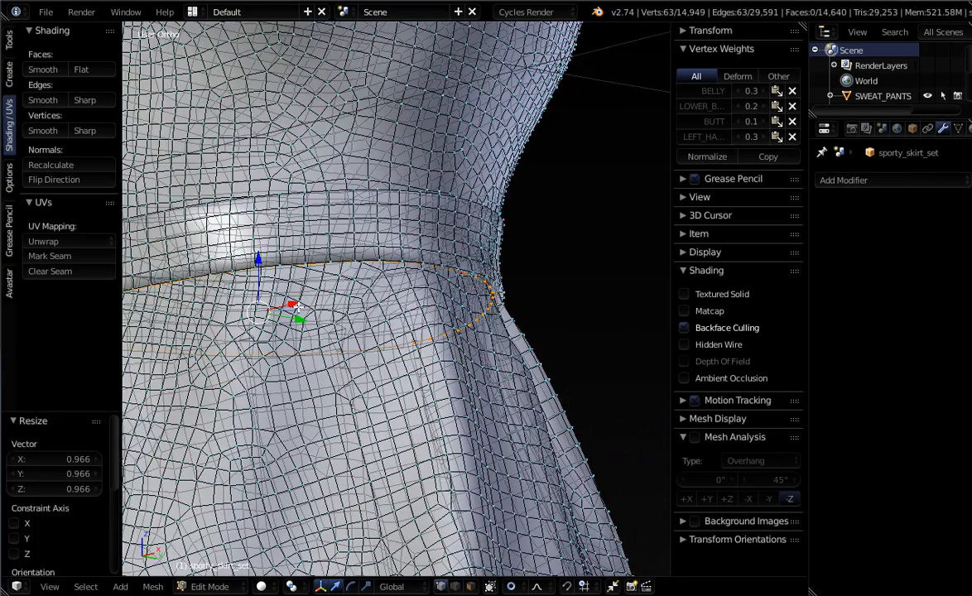
pyautogui.moveTo(276, 284)
pyautogui.mouseDown(button='middle')
pyautogui.moveTo(339, 354)
pyautogui.moveTo(545, 315)
pyautogui.moveTo(698, 341)
pyautogui.moveTo(592, 329)
pyautogui.moveTo(542, 307)
pyautogui.moveTo(512, 406)
pyautogui.moveTo(382, 391)
pyautogui.moveTo(277, 394)
pyautogui.moveTo(340, 332)
pyautogui.mouseUp(button='middle')
pyautogui.press('Tab')
pyautogui.scroll(-4, 513, 303)
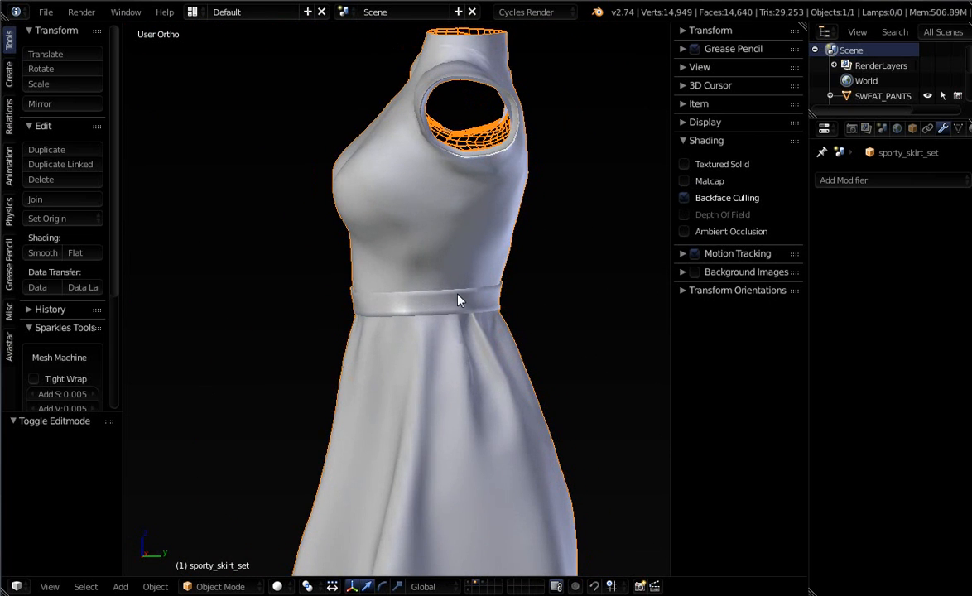
pyautogui.moveTo(462, 308); pyautogui.dragTo(605, 302, button='middle')
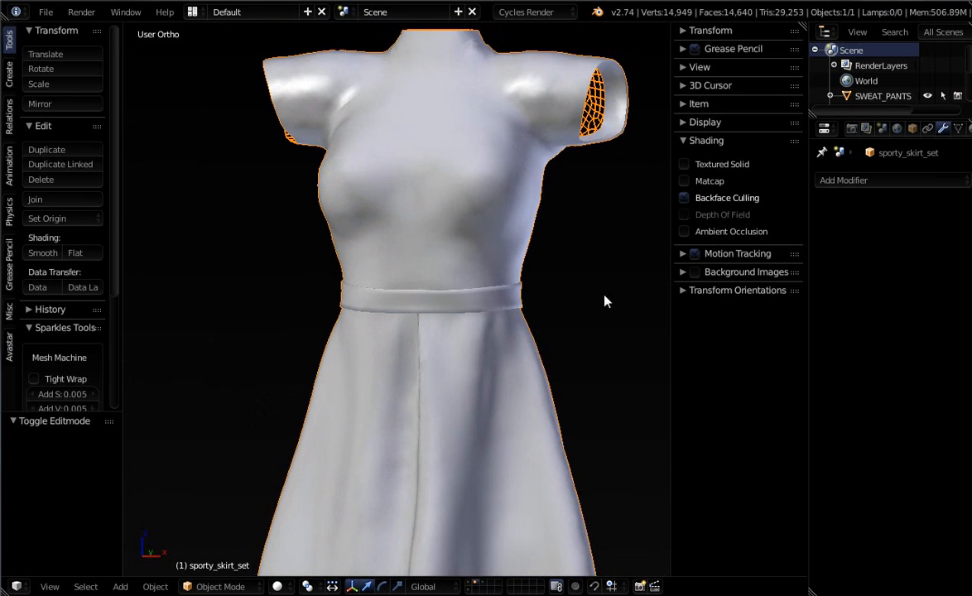
pyautogui.press('Tab')
pyautogui.scroll(-2, 461, 309)
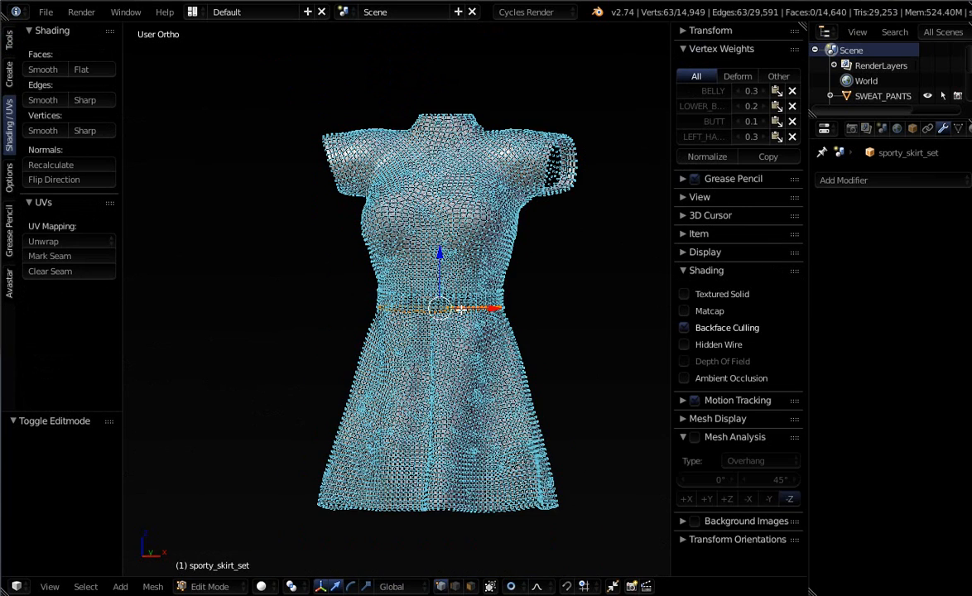
pyautogui.press('Tab')
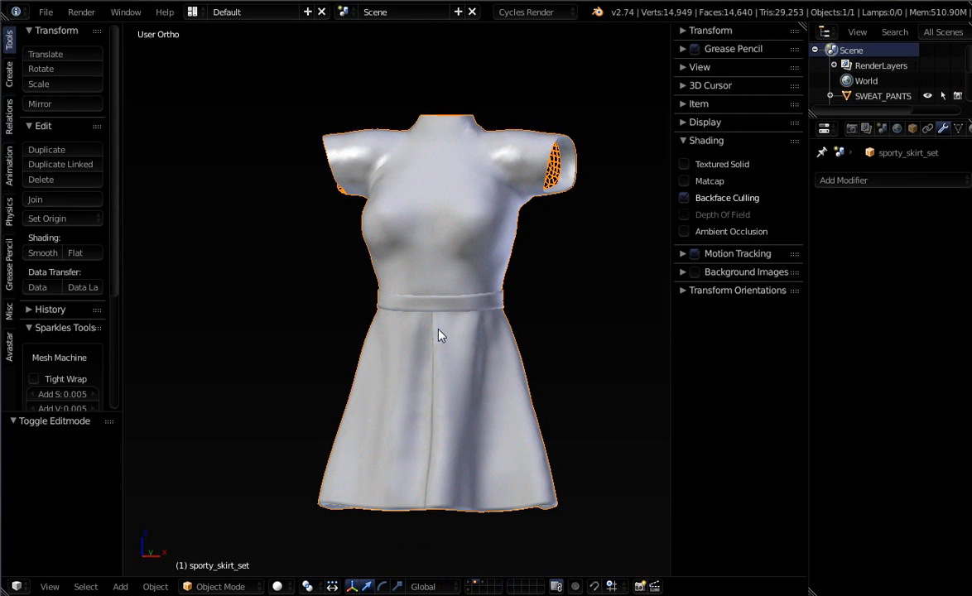
# Switch to the scene layer holding Simple_dress, select the dress and open its mesh in Edit Mode.
pyautogui.click(468, 587)
pyautogui.moveTo(421, 301); pyautogui.dragTo(481, 385, button='middle')
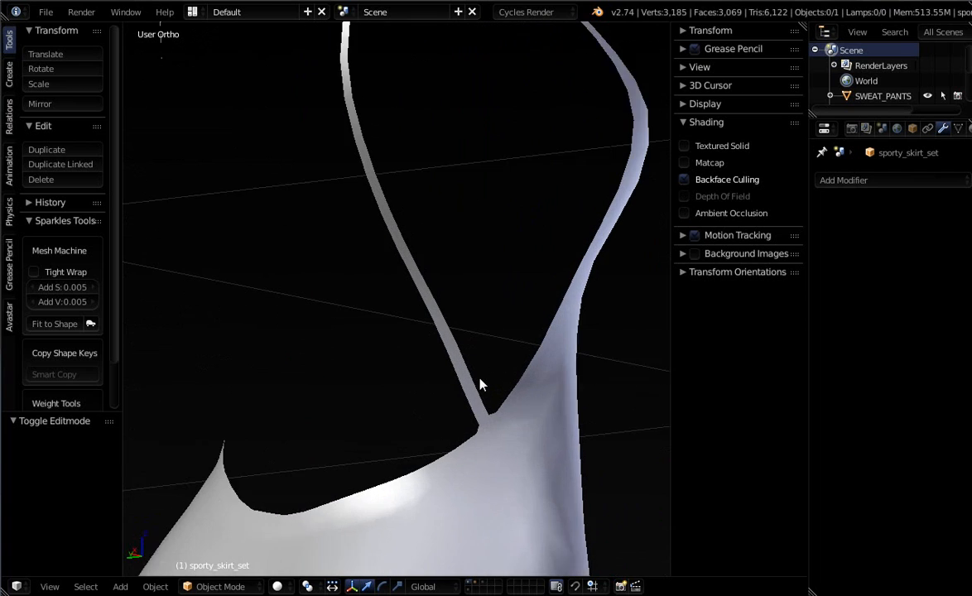
pyautogui.scroll(1, 480, 380)
pyautogui.rightClick(509, 413)
pyautogui.press('Tab')
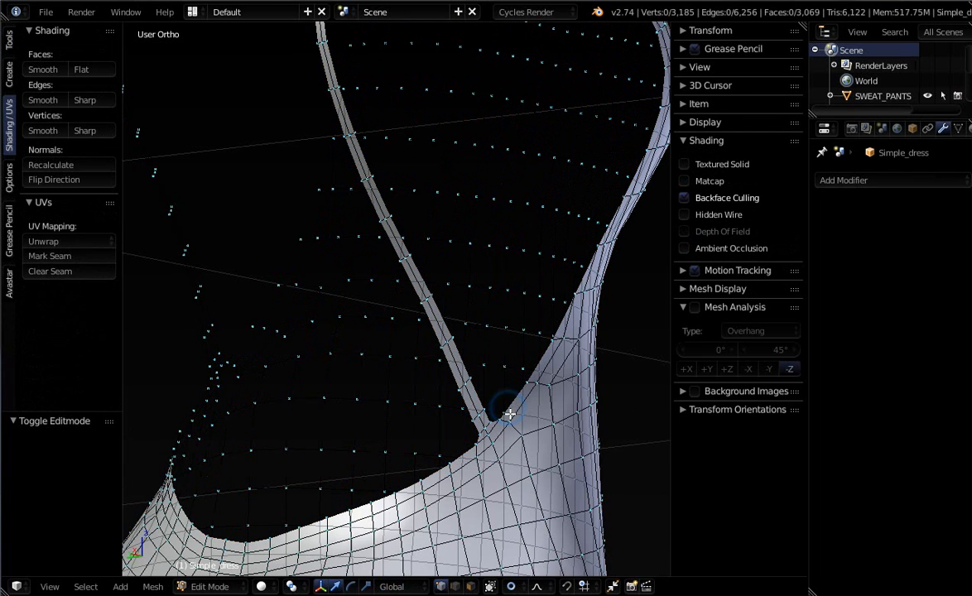
# Select the boundary edge loops around the Simple_dress's neckline, open back and both thin straps.
pyautogui.keyDown('alt'); pyautogui.rightClick(514, 409); pyautogui.keyUp('alt')
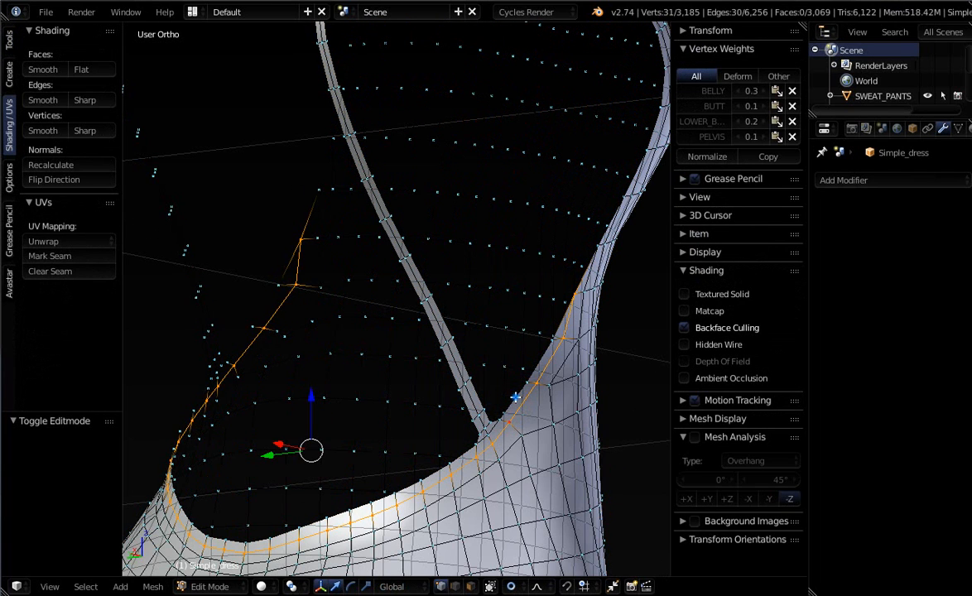
pyautogui.keyDown('alt'); pyautogui.rightClick(468, 383); pyautogui.keyUp('alt')
pyautogui.keyDown('alt'); pyautogui.keyDown('shift'); pyautogui.rightClick(234, 308); pyautogui.keyUp('shift'); pyautogui.keyUp('alt')
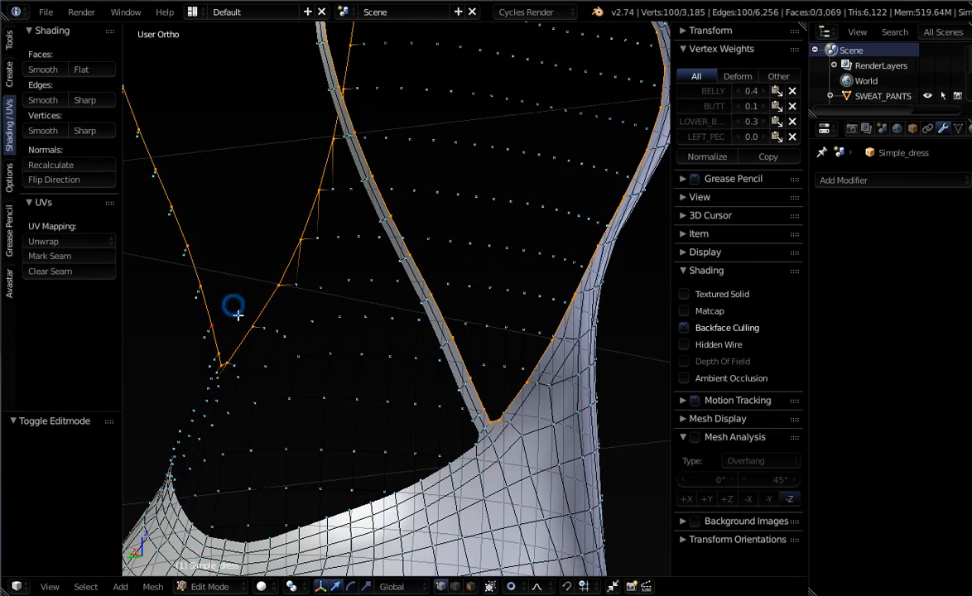
pyautogui.keyDown('alt'); pyautogui.keyDown('shift'); pyautogui.rightClick(194, 408); pyautogui.keyUp('shift'); pyautogui.keyUp('alt')
pyautogui.moveTo(195, 407); pyautogui.dragTo(468, 421, button='middle')
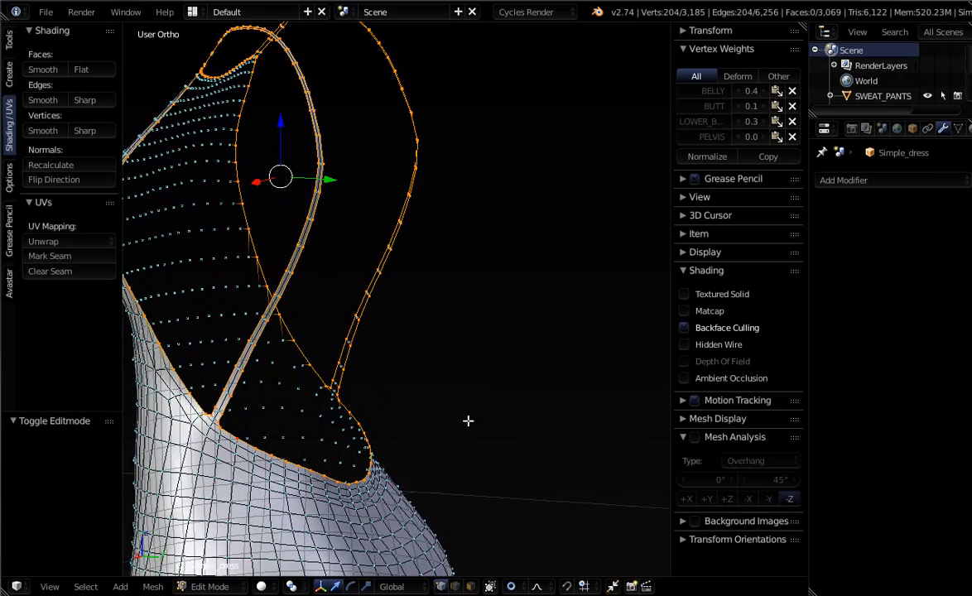
pyautogui.scroll(-4, 467, 421)
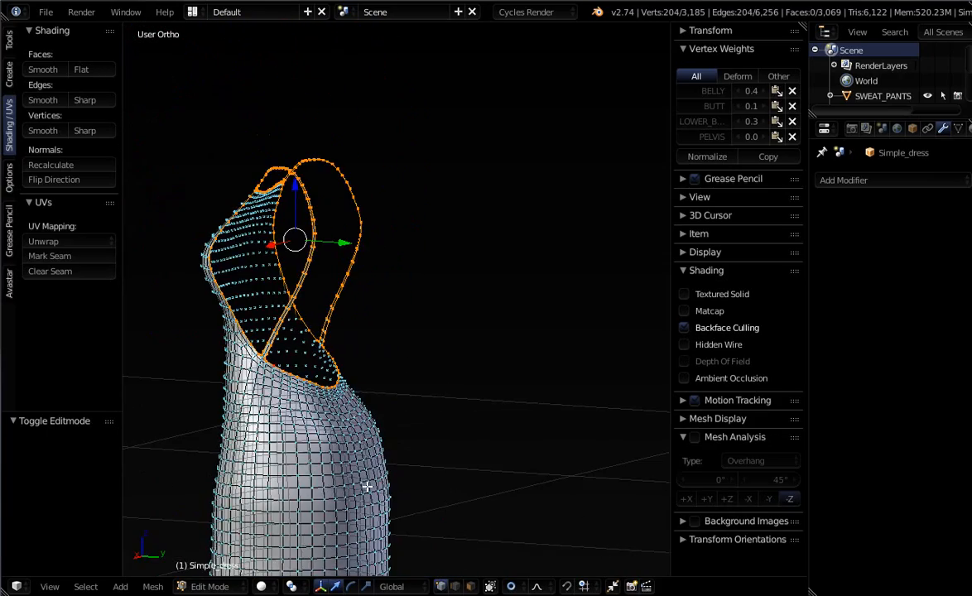
pyautogui.keyDown('shift'); pyautogui.moveTo(348, 504); pyautogui.dragTo(417, 472, button='middle'); pyautogui.keyUp('shift')
pyautogui.scroll(4, 399, 336)
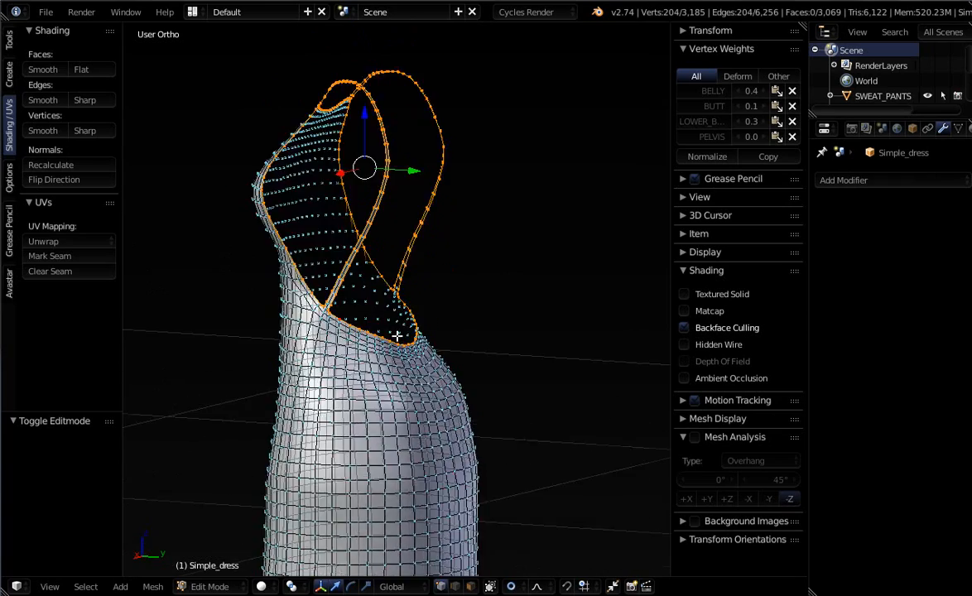
pyautogui.scroll(4, 388, 301)
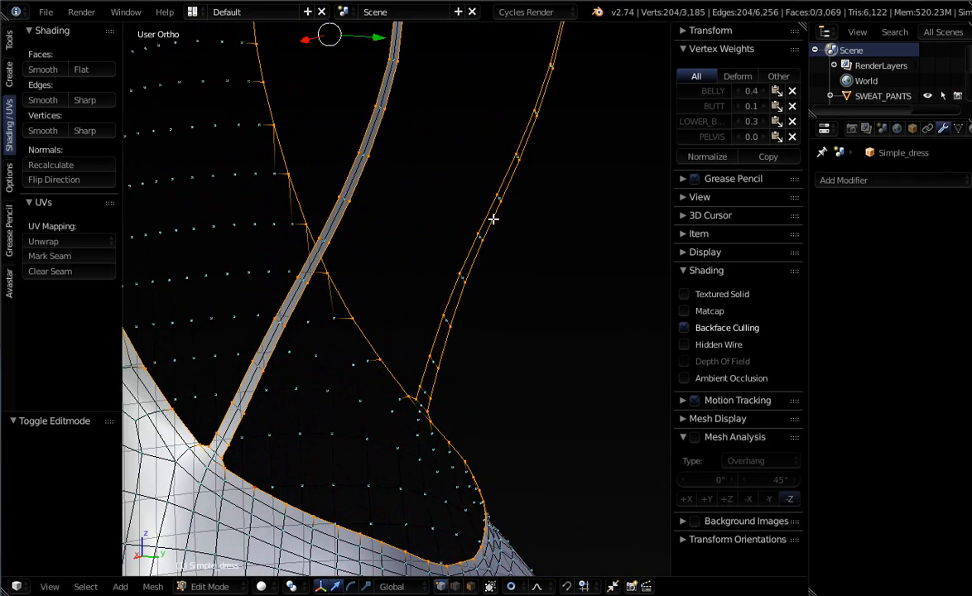
pyautogui.scroll(-5, 442, 333)
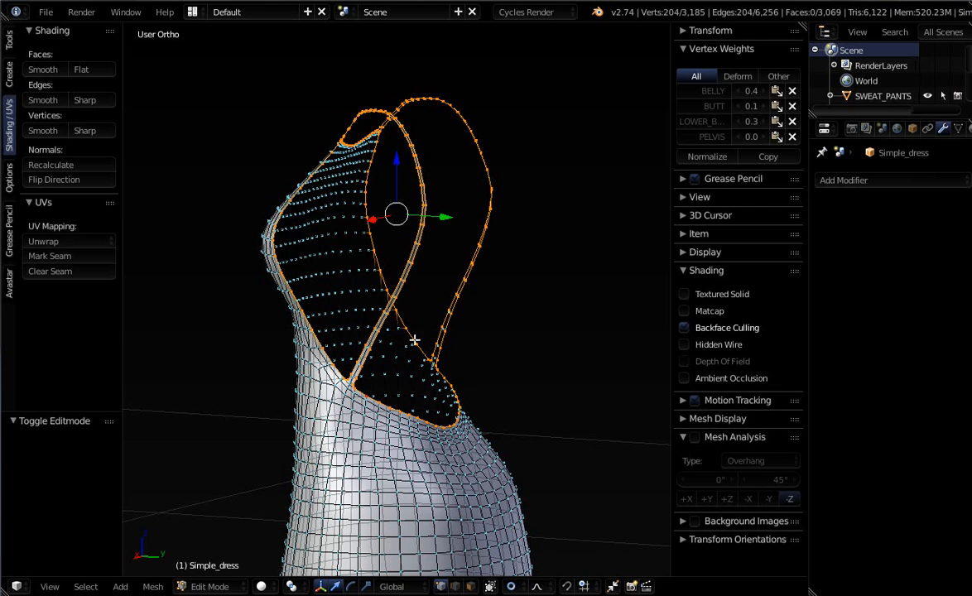
pyautogui.moveTo(421, 377); pyautogui.dragTo(343, 371, button='middle')
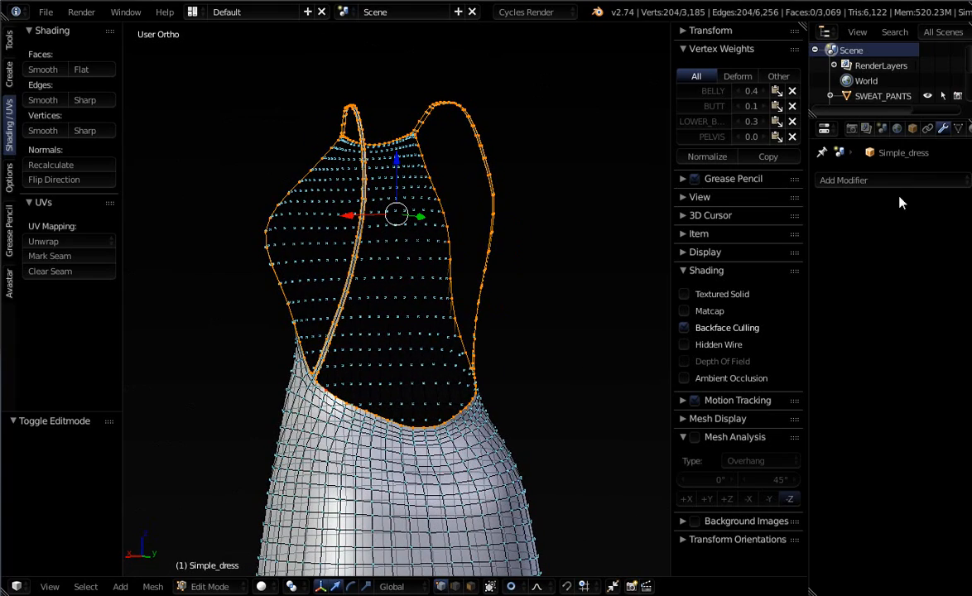
# Add a Solidify modifier to Simple_dress and check the resulting inner layer around the straps and open back.
pyautogui.click(845, 180)
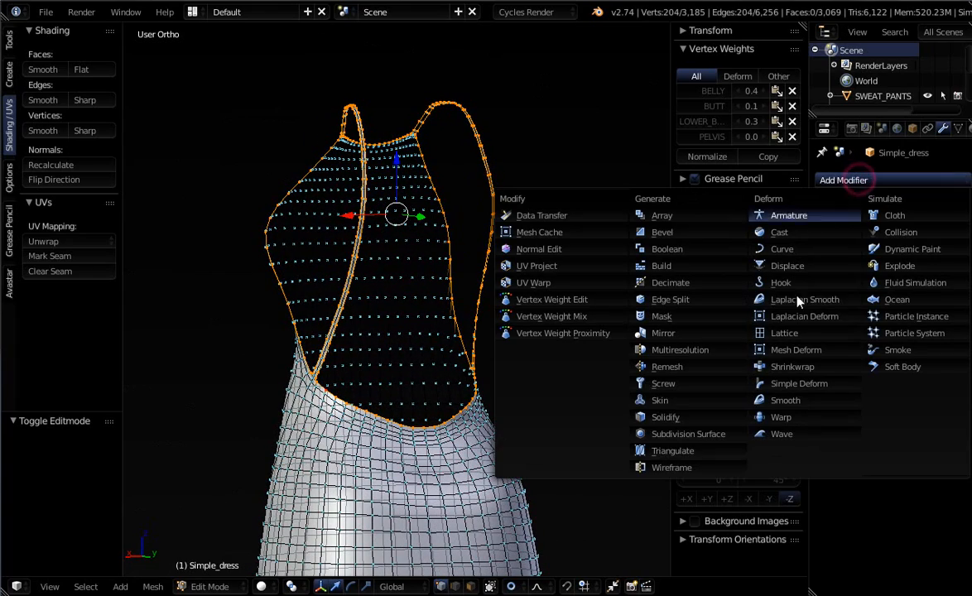
pyautogui.click(665, 419)
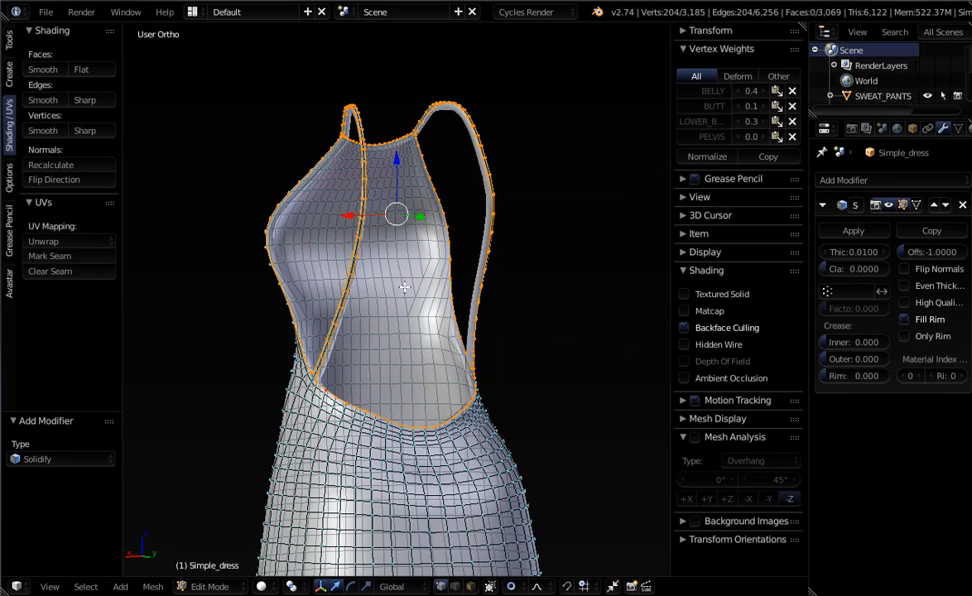
pyautogui.scroll(2, 404, 287)
pyautogui.moveTo(404, 286); pyautogui.dragTo(503, 310, button='middle')
pyautogui.scroll(2, 284, 252)
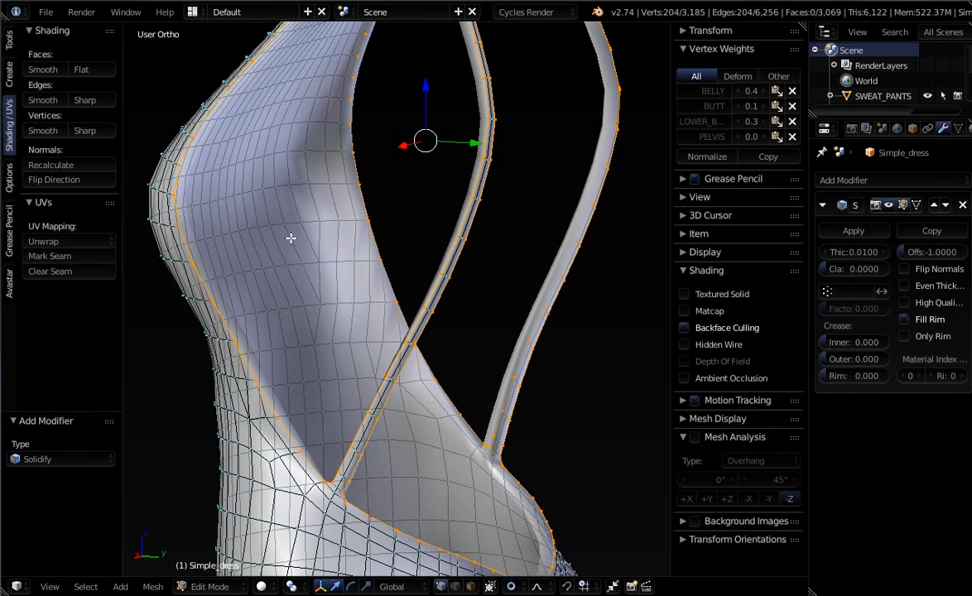
pyautogui.scroll(-4, 338, 365)
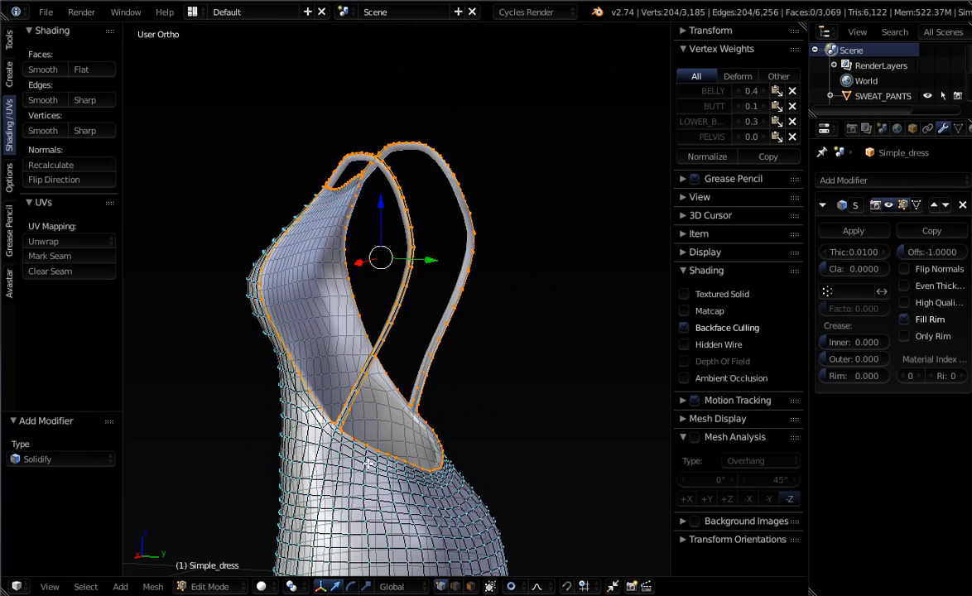
pyautogui.keyDown('shift'); pyautogui.moveTo(351, 557); pyautogui.dragTo(304, 201, button='middle'); pyautogui.keyUp('shift')
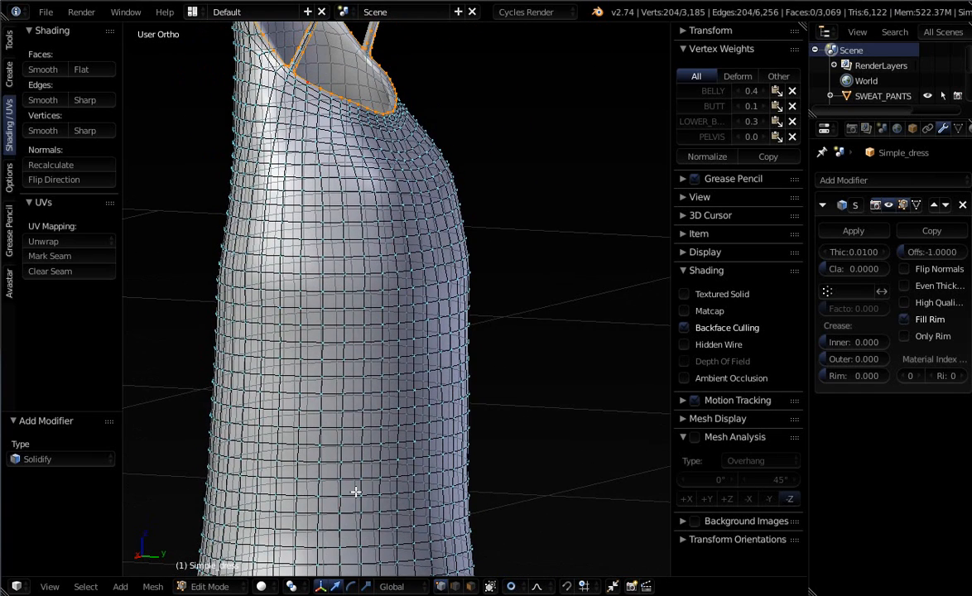
# Enable the Solidify modifier's Only Rim option and check the remaining rim where the strap meets the back opening.
pyautogui.moveTo(355, 491); pyautogui.dragTo(355, 126, button='middle')
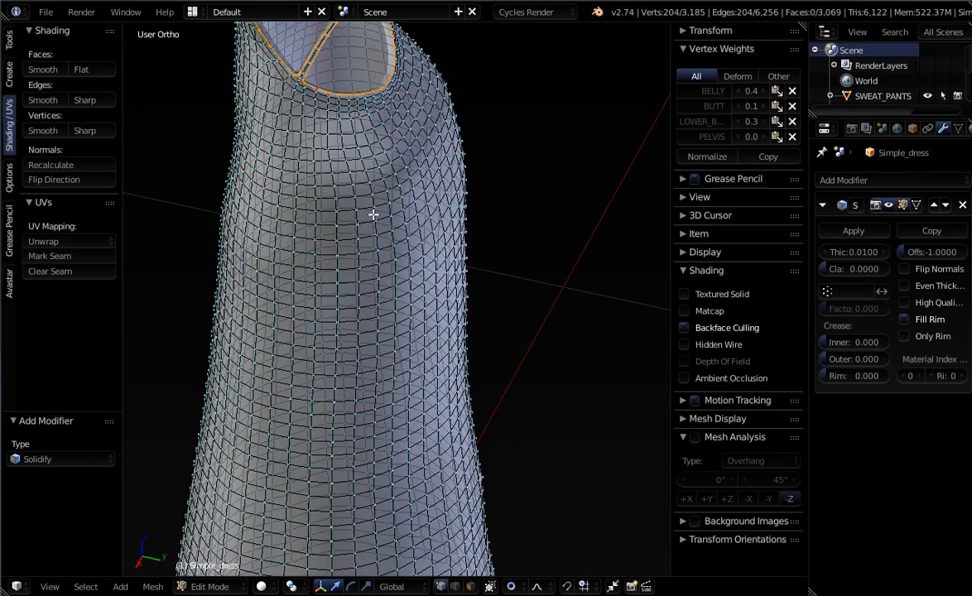
pyautogui.keyDown('shift'); pyautogui.moveTo(374, 215); pyautogui.dragTo(362, 388, button='middle'); pyautogui.keyUp('shift')
pyautogui.scroll(3, 349, 188)
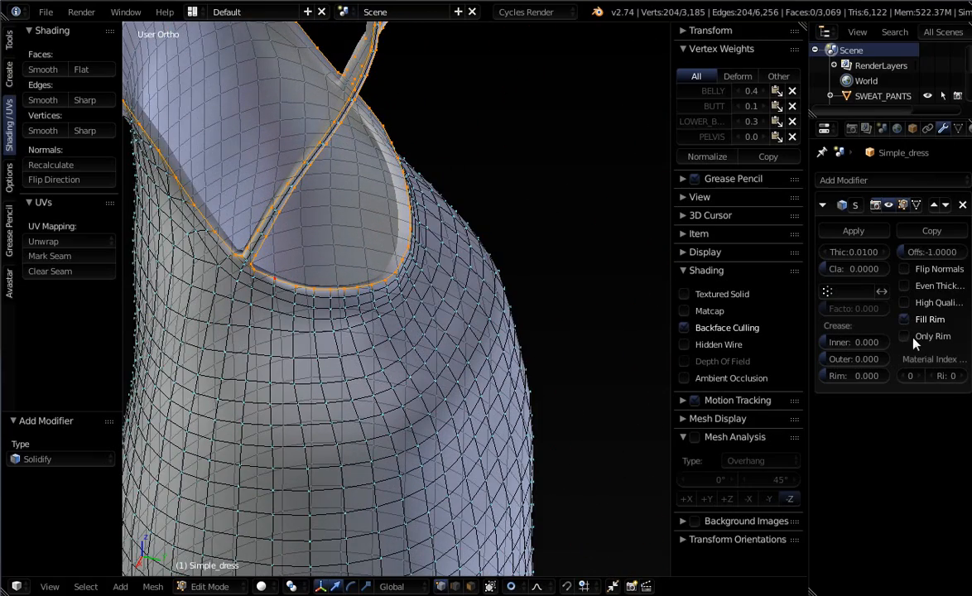
pyautogui.click(907, 337)
pyautogui.scroll(-4, 446, 205)
pyautogui.moveTo(446, 204); pyautogui.dragTo(440, 182, button='middle')
pyautogui.scroll(3, 441, 183)
pyautogui.scroll(3, 487, 249)
pyautogui.moveTo(487, 249); pyautogui.dragTo(514, 270, button='middle')
pyautogui.scroll(3, 514, 269)
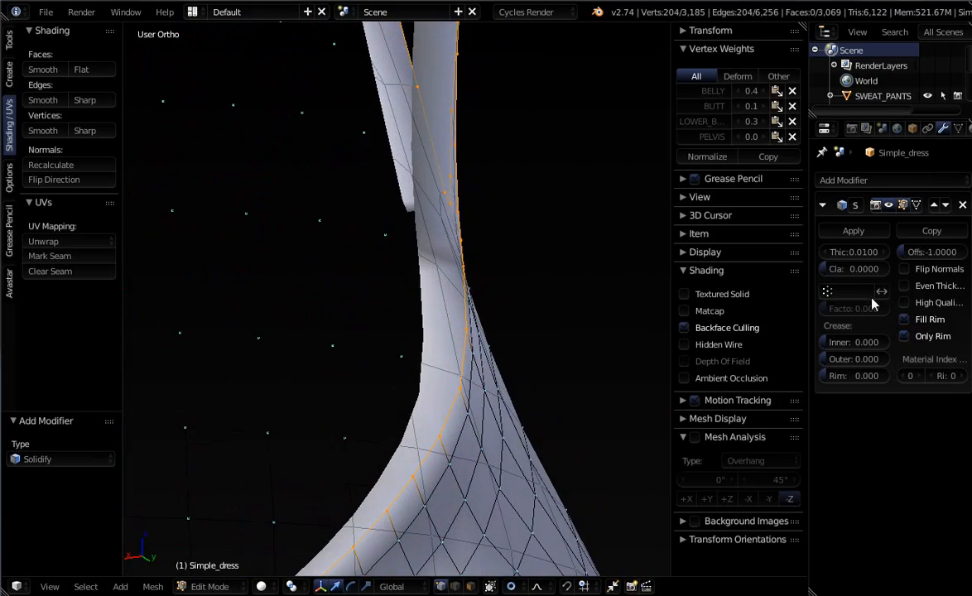
# Set the Solidify thickness to 0.0050, switch to Object Mode and apply the modifier to the dress.
pyautogui.moveTo(824, 260); pyautogui.dragTo(811, 257)
pyautogui.moveTo(385, 303); pyautogui.dragTo(353, 270, button='middle')
pyautogui.press('Tab')
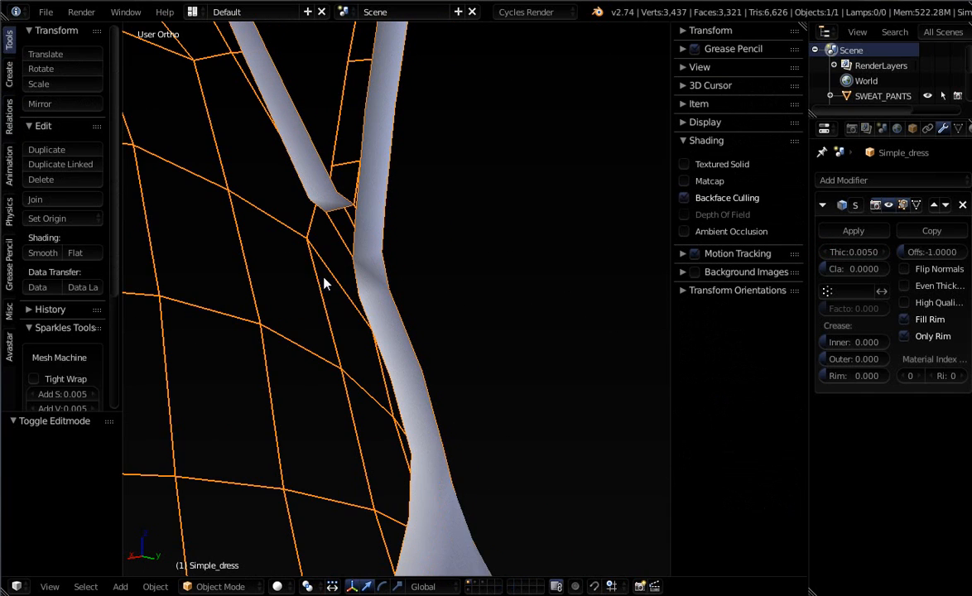
pyautogui.click(852, 231)
pyautogui.moveTo(557, 288); pyautogui.dragTo(282, 271, button='middle')
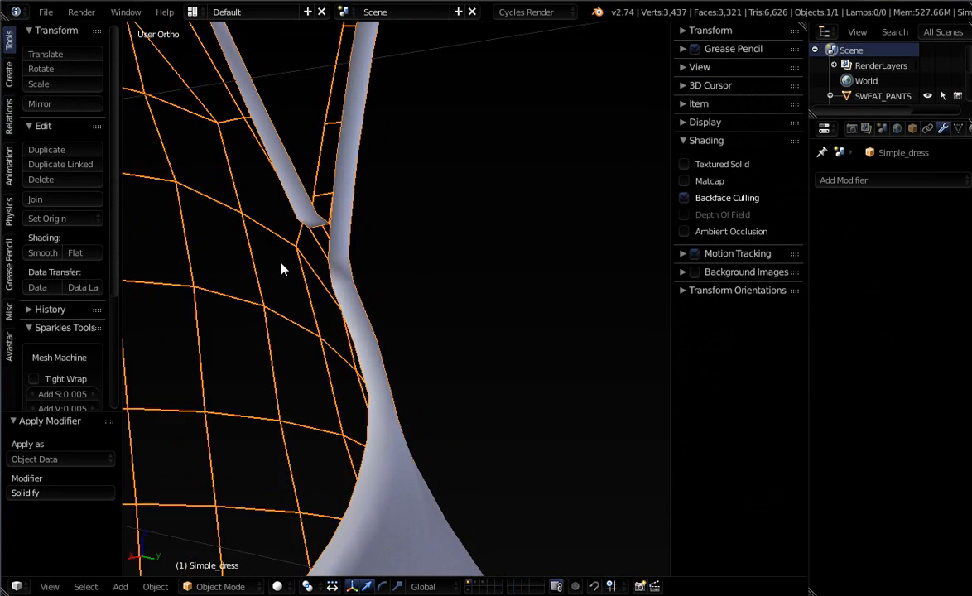
# Reopen the dress mesh in Edit Mode and examine the new rim strip along the strap and back opening.
pyautogui.press('Tab')
pyautogui.scroll(5, 316, 267)
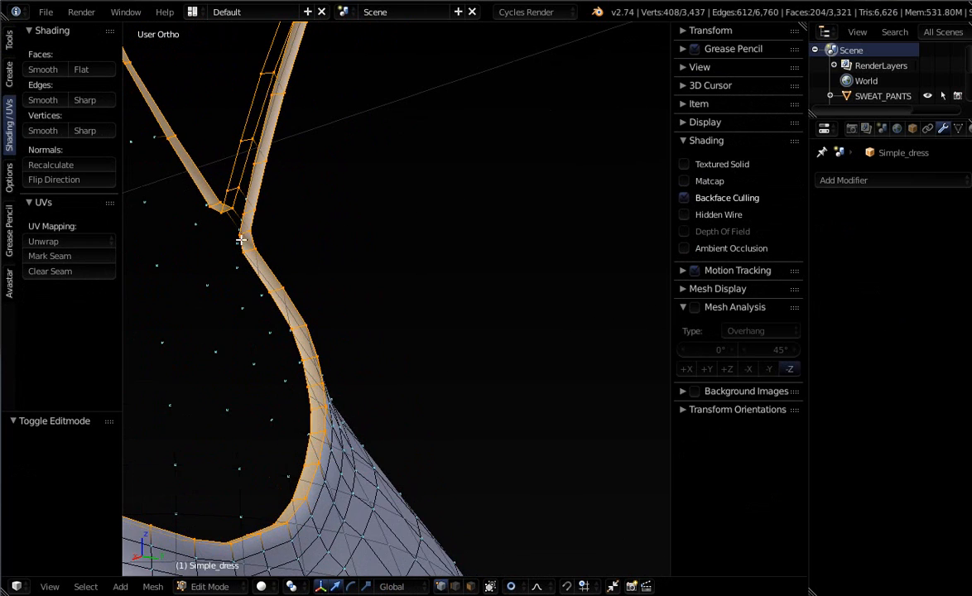
pyautogui.moveTo(241, 239); pyautogui.dragTo(219, 203, button='middle')
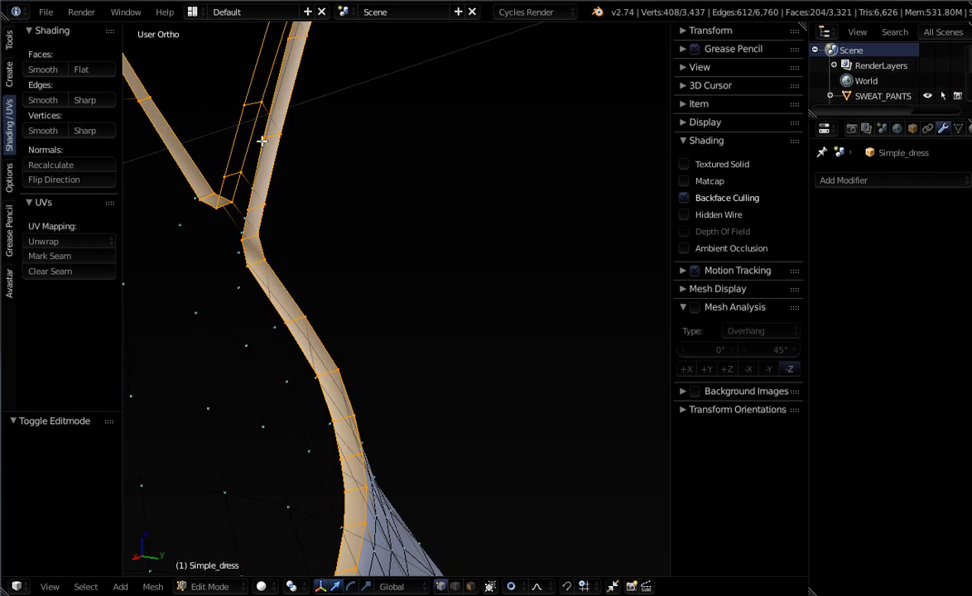
pyautogui.scroll(-8, 268, 166)
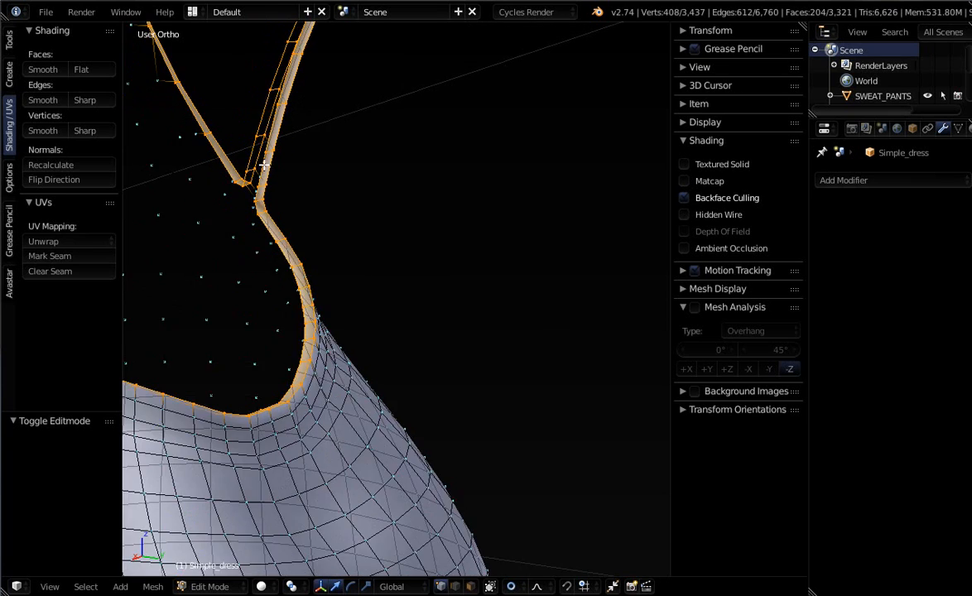
pyautogui.keyDown('shift'); pyautogui.moveTo(236, 202); pyautogui.dragTo(303, 343, button='middle'); pyautogui.keyUp('shift')
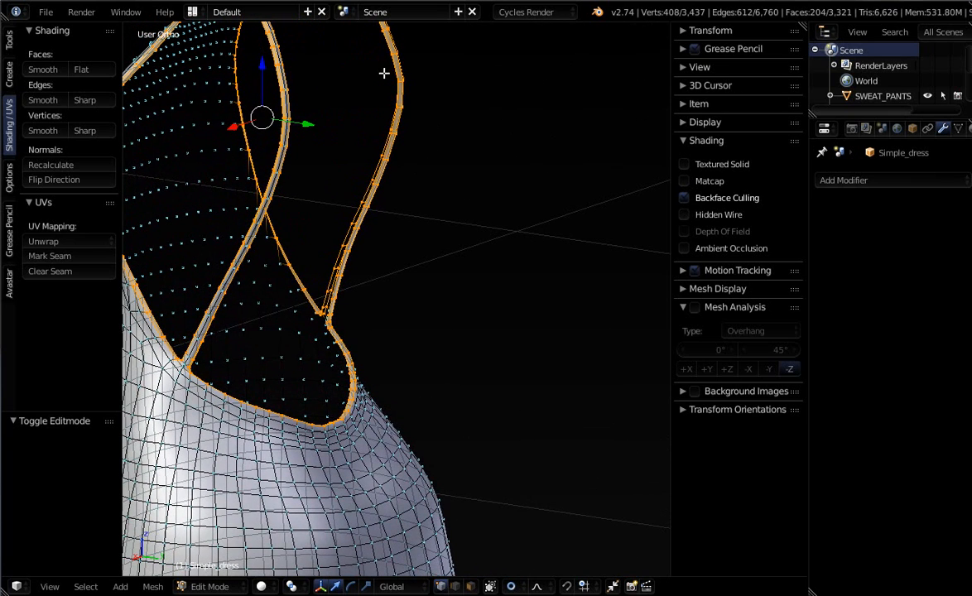
# Box-deselect the rim vertices around the lower back opening and the base of the near strap.
pyautogui.press('b')
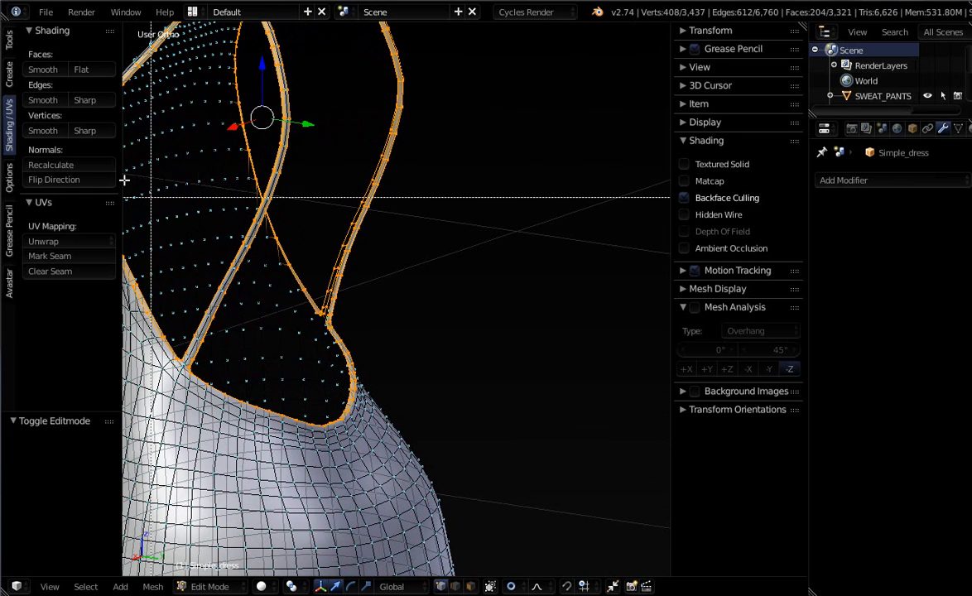
pyautogui.moveTo(151, 333); pyautogui.dragTo(182, 378)
pyautogui.press('b')
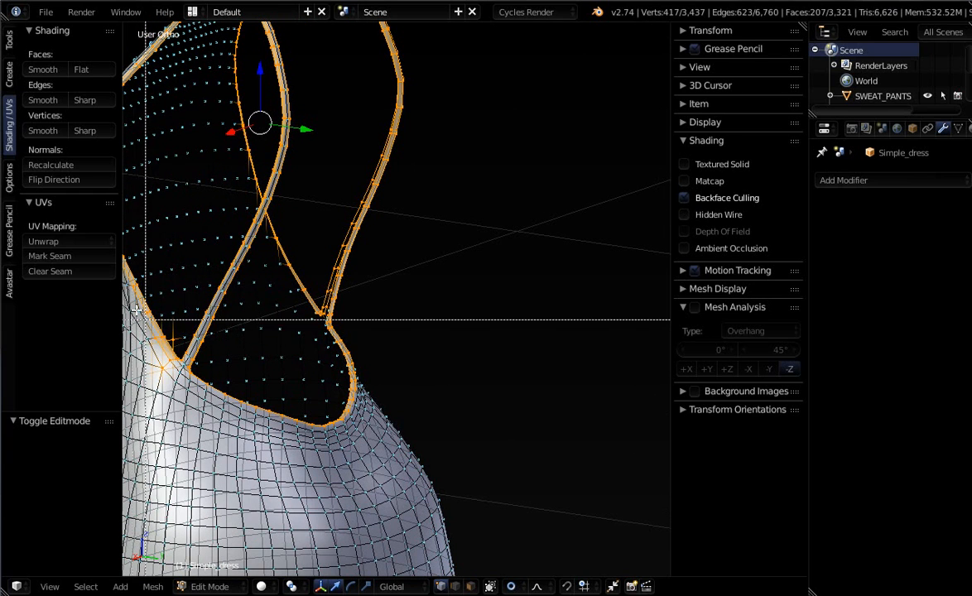
pyautogui.moveTo(133, 307); pyautogui.dragTo(287, 441)
pyautogui.press('b')
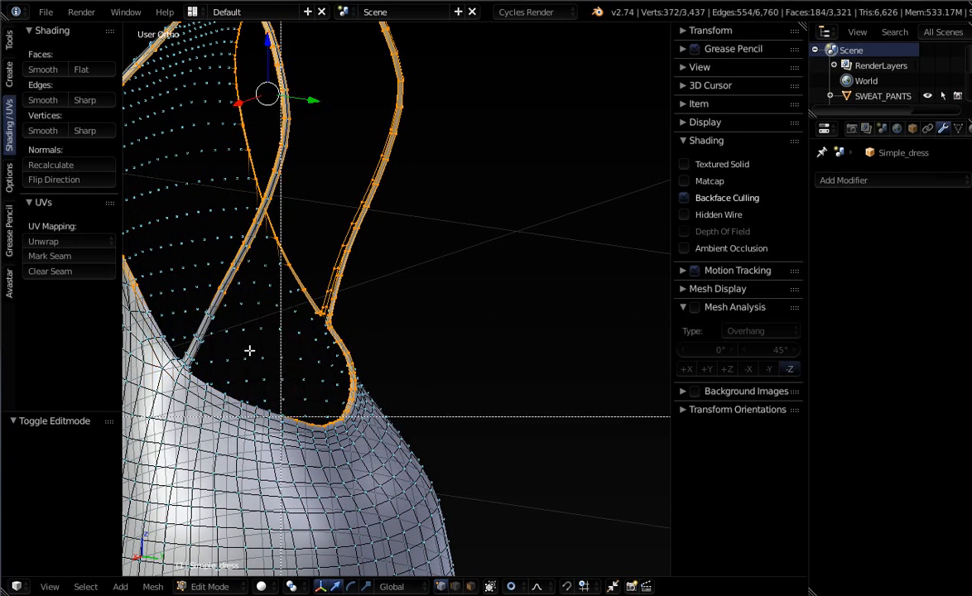
pyautogui.moveTo(265, 330); pyautogui.dragTo(400, 505)
pyautogui.moveTo(400, 506); pyautogui.dragTo(400, 506, button='middle')
pyautogui.scroll(-4, 315, 398)
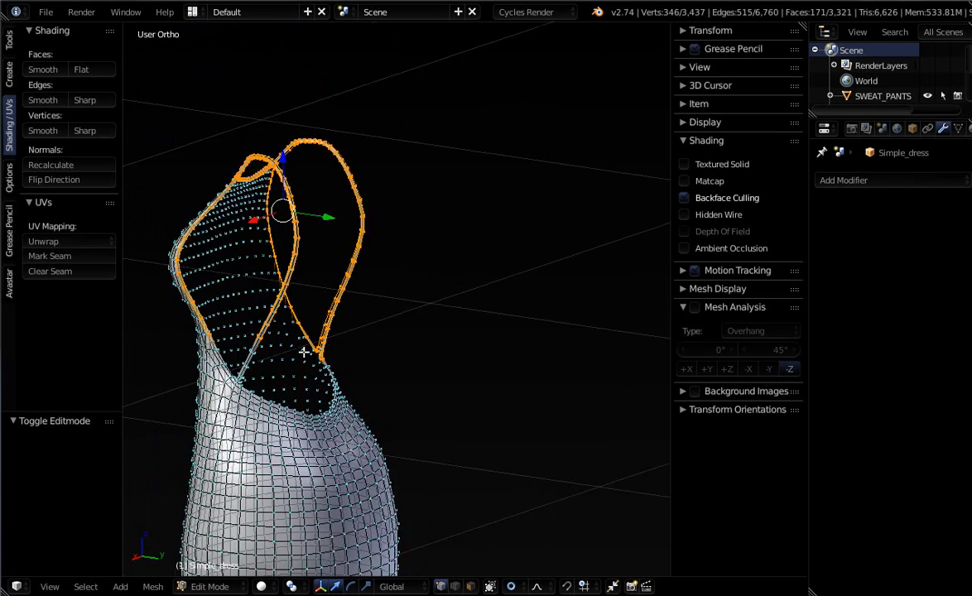
# Box-deselect the rim vertices along the dress's near side and the whole near strap.
pyautogui.press('b')
pyautogui.moveTo(162, 116); pyautogui.dragTo(261, 429, button='middle')
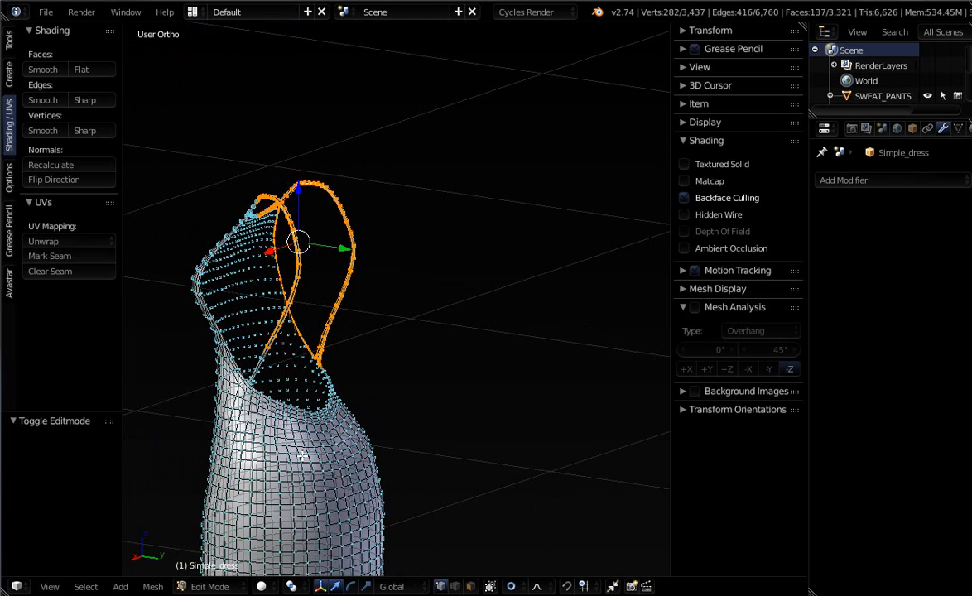
pyautogui.moveTo(278, 467); pyautogui.dragTo(185, 464, button='middle')
pyautogui.press('b')
pyautogui.moveTo(180, 159); pyautogui.dragTo(320, 408, button='middle')
pyautogui.scroll(3, 311, 409)
# Box-deselect the rim vertices along the neckline and the inside edge of the far armhole.
pyautogui.press('b')
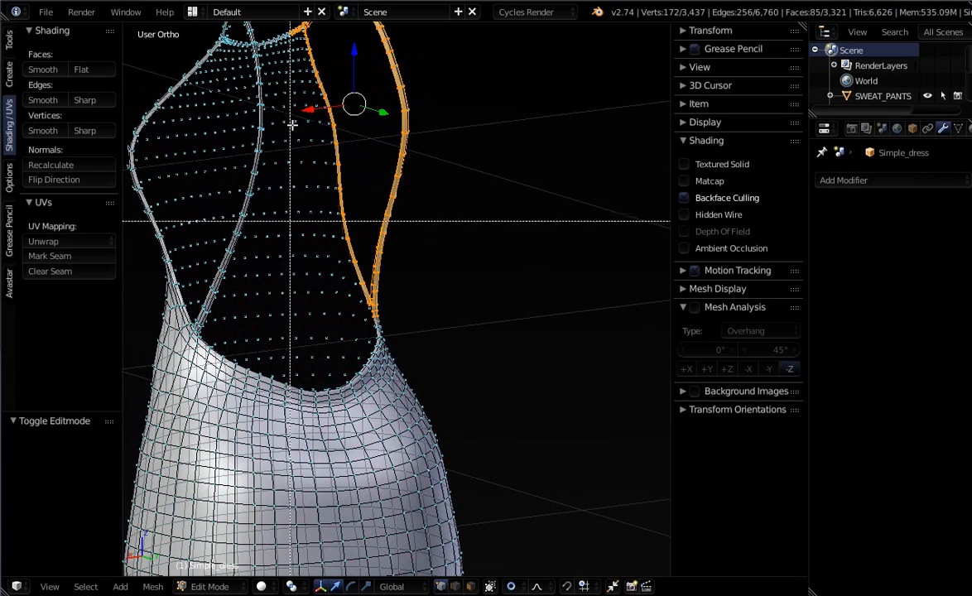
pyautogui.moveTo(299, 38); pyautogui.dragTo(354, 303, button='middle')
pyautogui.moveTo(322, 373); pyautogui.dragTo(359, 390, button='middle')
pyautogui.press('b')
pyautogui.moveTo(323, 267); pyautogui.dragTo(349, 306, button='middle')
# Box-deselect the leftover neckline rim vertices beside the far strap's front joint.
pyautogui.scroll(2, 349, 306)
pyautogui.keyDown('shift'); pyautogui.moveTo(325, 257); pyautogui.dragTo(405, 561, button='middle'); pyautogui.keyUp('shift')
pyautogui.scroll(7, 319, 240)
pyautogui.keyDown('shift'); pyautogui.moveTo(340, 212); pyautogui.dragTo(419, 238, button='middle'); pyautogui.keyUp('shift')
pyautogui.moveTo(387, 400); pyautogui.dragTo(354, 401, button='middle')
pyautogui.scroll(5, 336, 219)
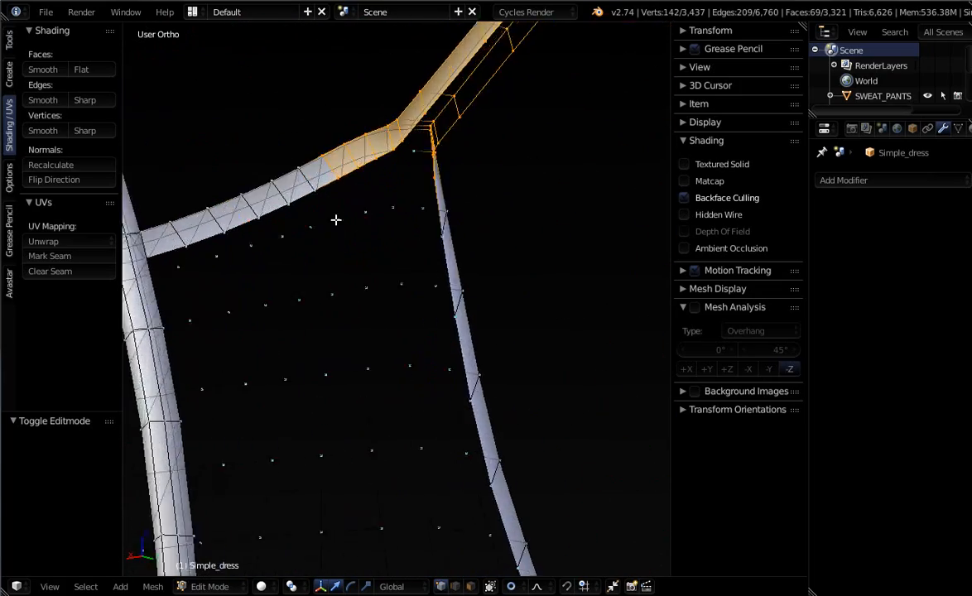
pyautogui.press('b')
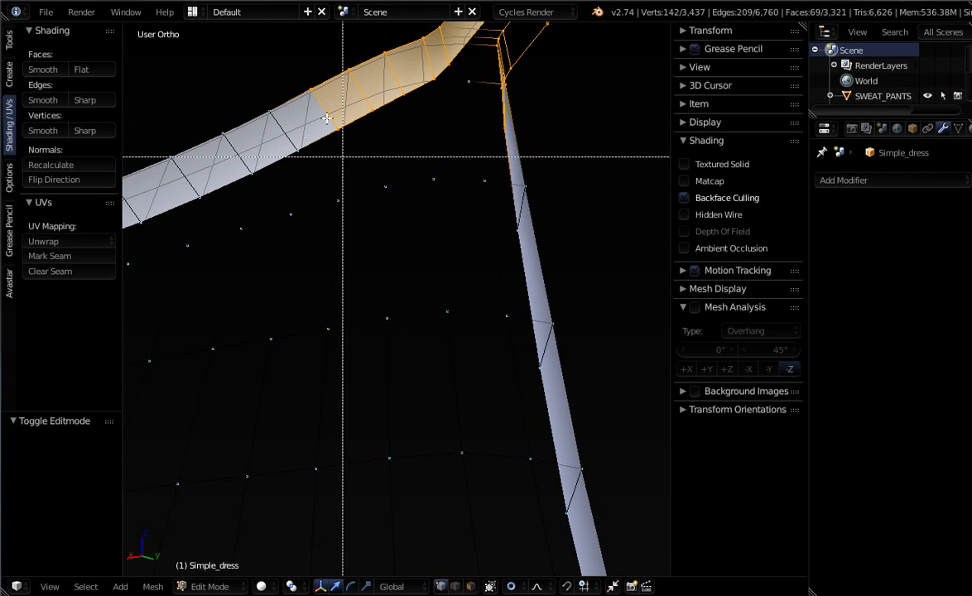
pyautogui.moveTo(282, 42); pyautogui.dragTo(412, 169)
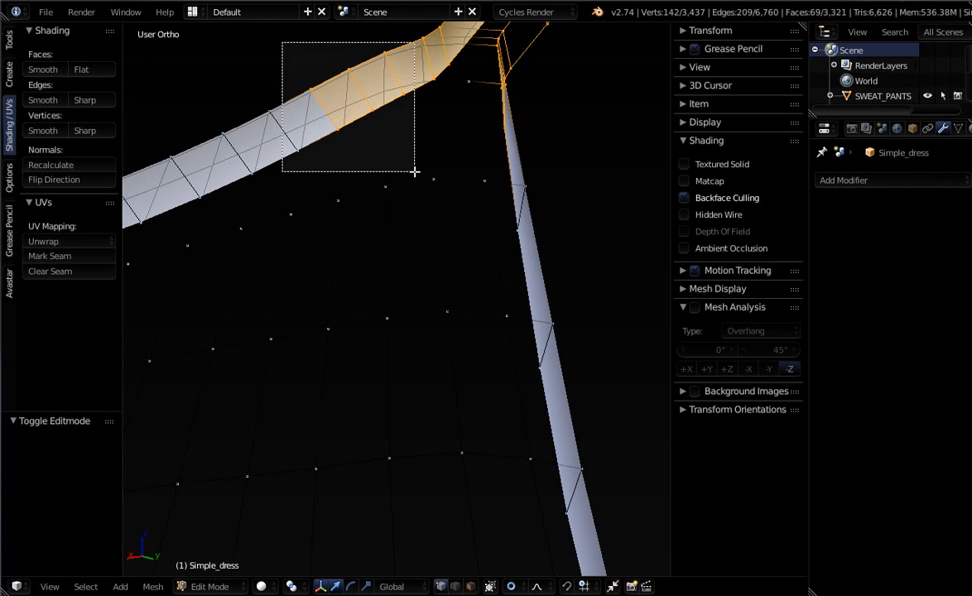
pyautogui.moveTo(415, 172); pyautogui.dragTo(416, 173, button='middle')
pyautogui.moveTo(549, 219); pyautogui.dragTo(478, 89, button='middle')
pyautogui.scroll(2, 515, 212)
pyautogui.scroll(-4, 551, 213)
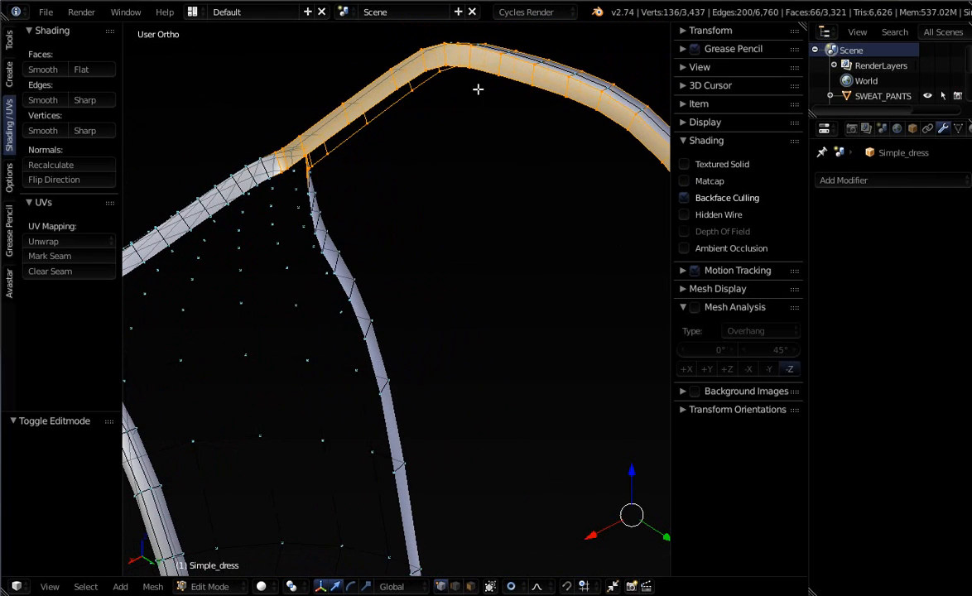
# Replace the selection with the rim's inner edge loops along the neckline, armholes and straps.
pyautogui.keyDown('alt'); pyautogui.rightClick(347, 145); pyautogui.keyUp('alt')
pyautogui.keyDown('alt'); pyautogui.keyDown('shift'); pyautogui.rightClick(344, 126); pyautogui.keyUp('shift'); pyautogui.keyUp('alt')
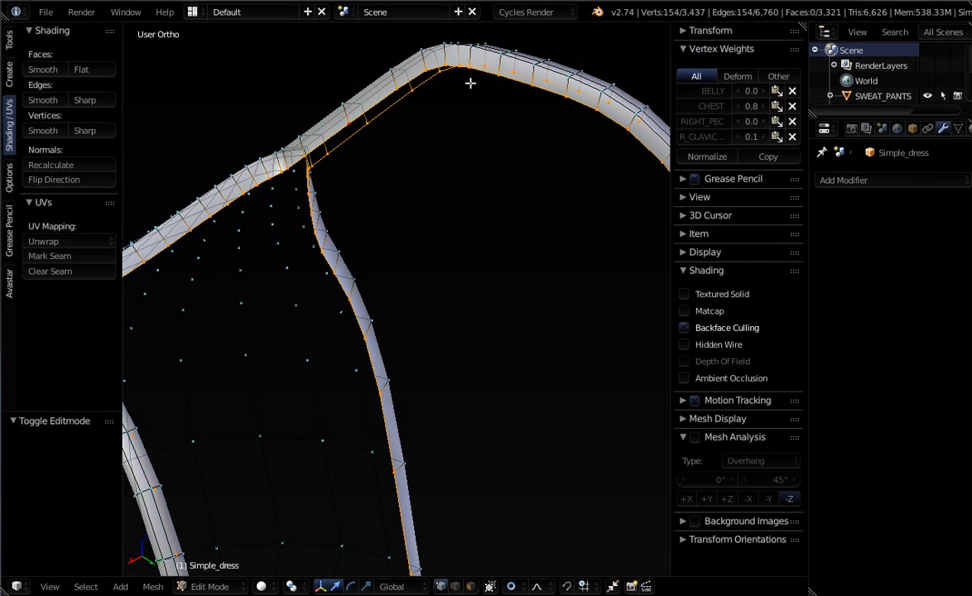
pyautogui.moveTo(545, 124); pyautogui.dragTo(443, 213, button='middle')
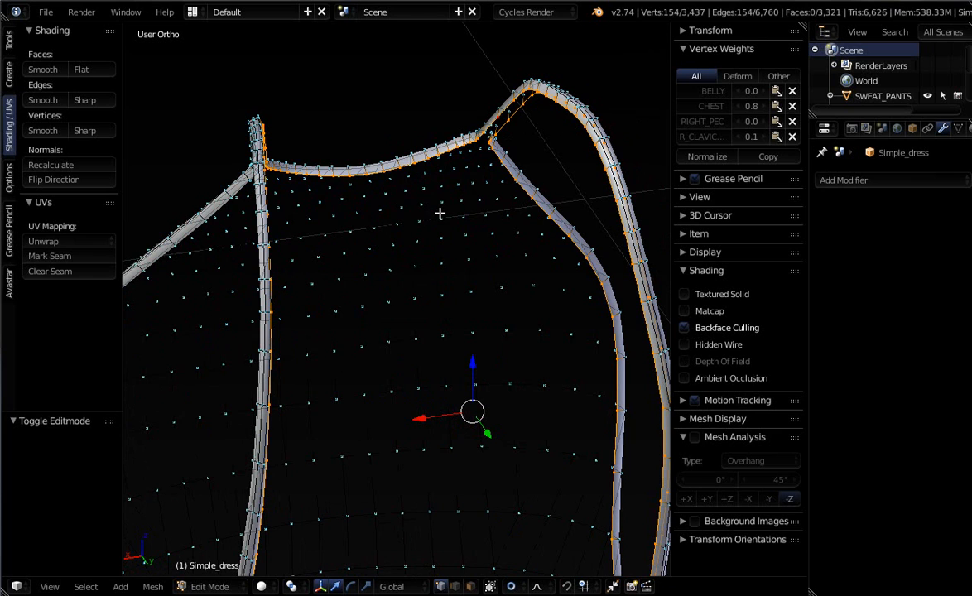
# Deselect the inner-edge vertices along the neckline, the near strap's top and the neckline corner beside the far strap.
pyautogui.press('b')
pyautogui.moveTo(179, 70); pyautogui.dragTo(473, 263)
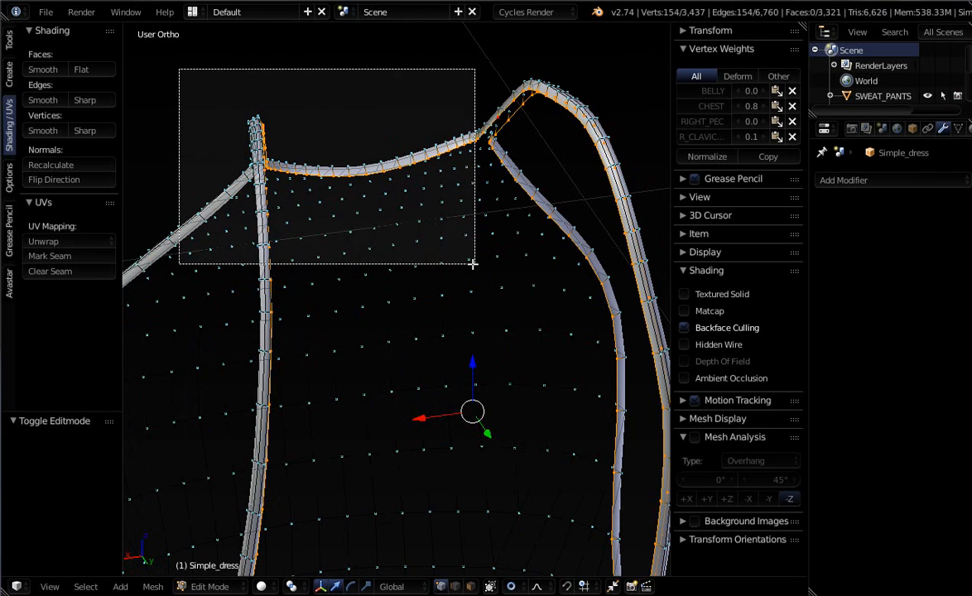
pyautogui.scroll(11, 497, 112)
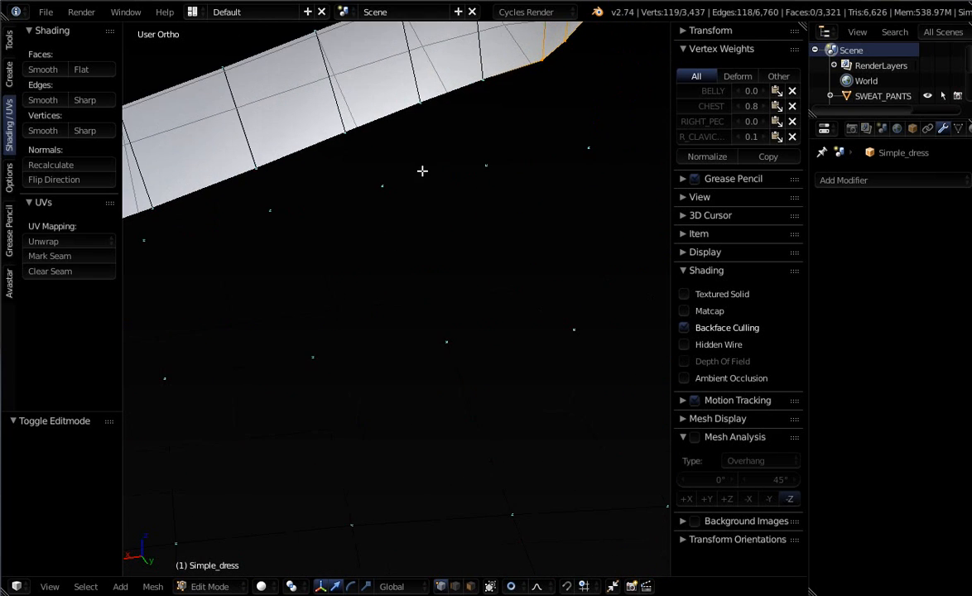
pyautogui.scroll(-2, 420, 171)
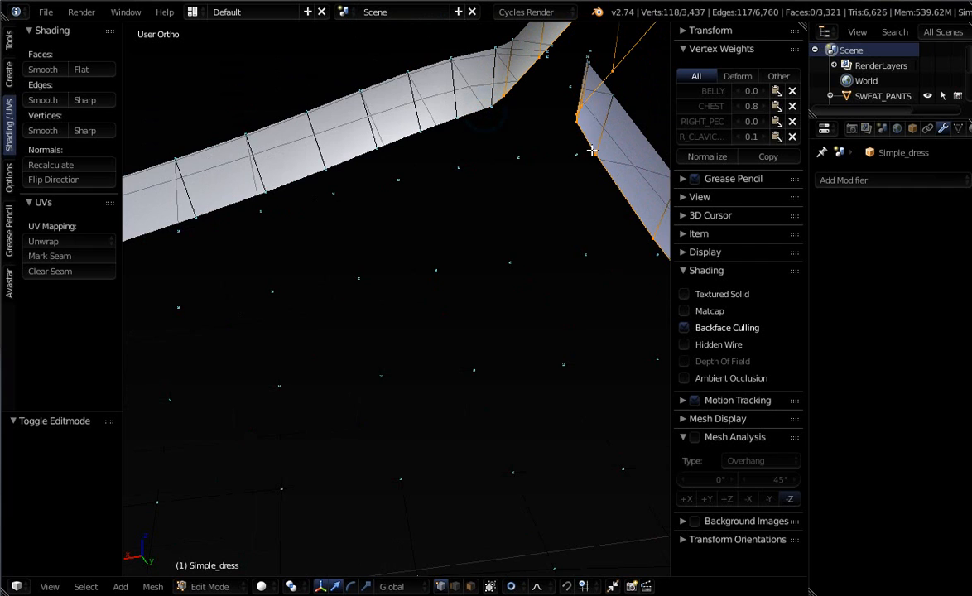
pyautogui.scroll(-9, 550, 190)
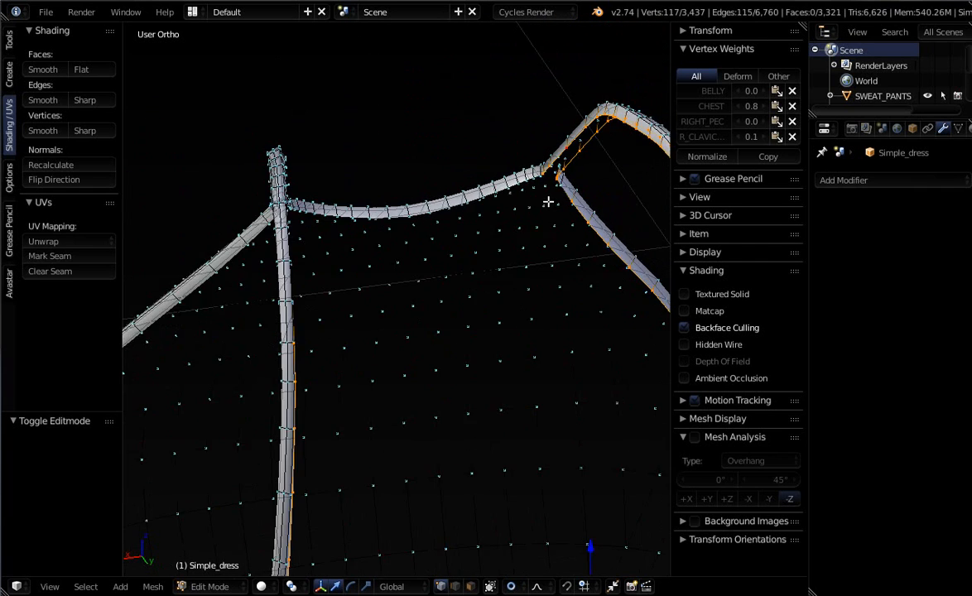
pyautogui.keyDown('shift'); pyautogui.moveTo(458, 240); pyautogui.dragTo(472, 244, button='middle'); pyautogui.keyUp('shift')
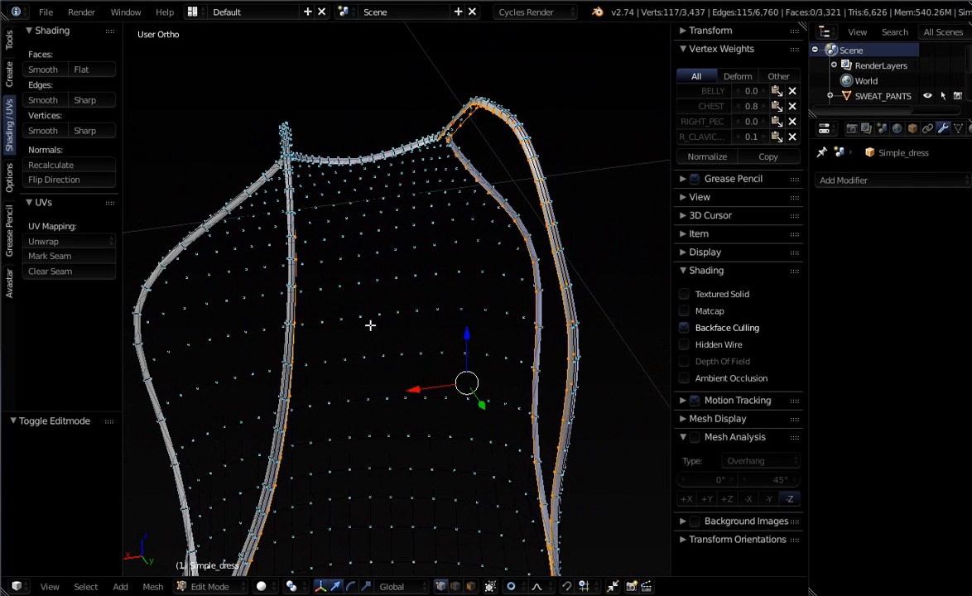
# Box-deselect the inner-edge vertices down the far armhole and along the near strap.
pyautogui.press('b')
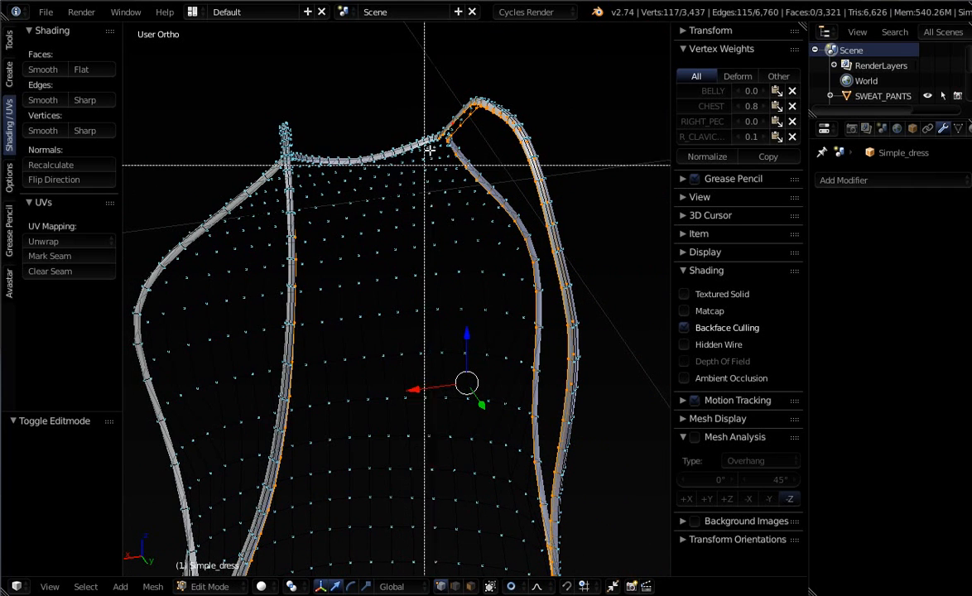
pyautogui.moveTo(459, 162); pyautogui.dragTo(484, 205)
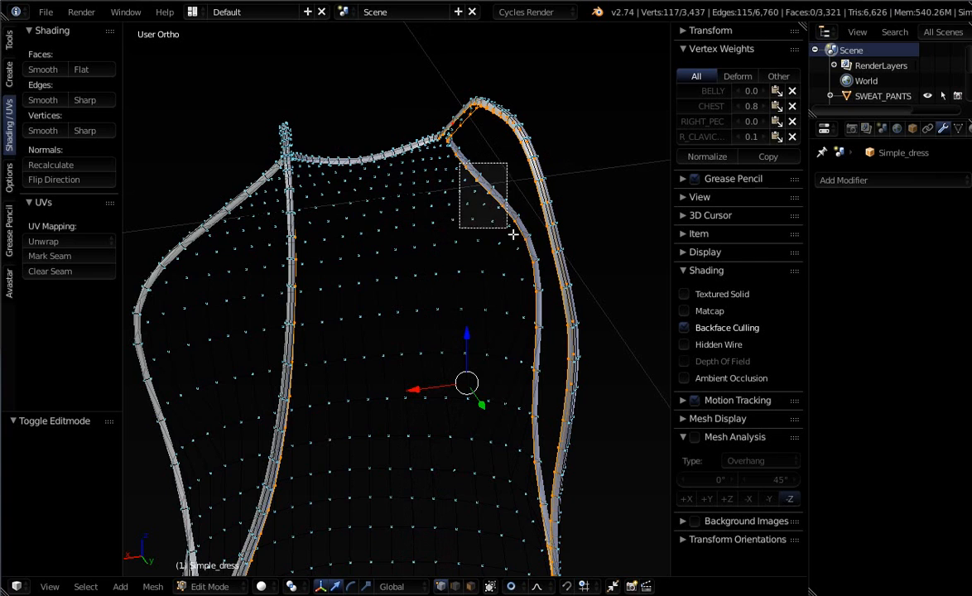
pyautogui.moveTo(513, 234); pyautogui.dragTo(516, 241, button='middle')
pyautogui.moveTo(537, 301); pyautogui.dragTo(566, 280, button='middle')
pyautogui.press('b')
pyautogui.moveTo(439, 216); pyautogui.dragTo(495, 500, button='middle')
pyautogui.press('b')
pyautogui.moveTo(289, 214); pyautogui.dragTo(387, 519, button='middle')
# Box-deselect the remaining inner-edge vertices at the near strap's base and around the lower back opening.
pyautogui.scroll(-4, 386, 351)
pyautogui.press('b')
pyautogui.moveTo(237, 220); pyautogui.dragTo(377, 551, button='middle')
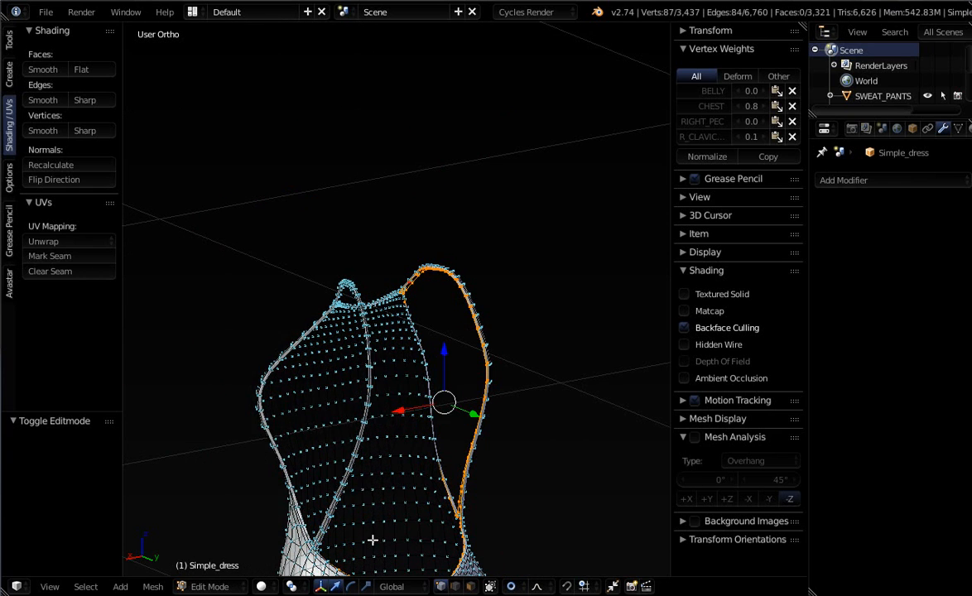
pyautogui.scroll(-4, 356, 461)
pyautogui.press('b')
pyautogui.moveTo(322, 485); pyautogui.dragTo(371, 540, button='middle')
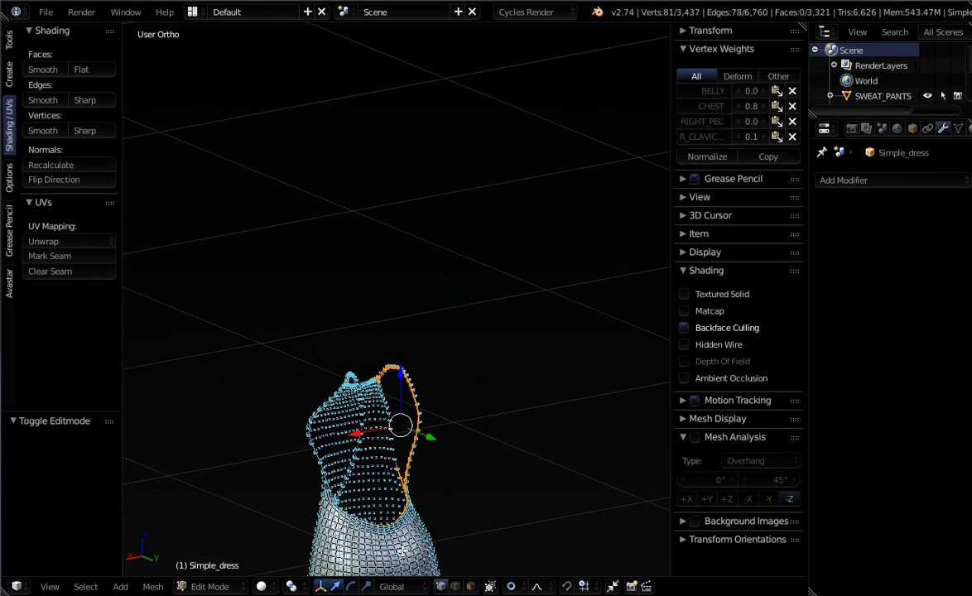
pyautogui.scroll(7, 354, 438)
pyautogui.press('b')
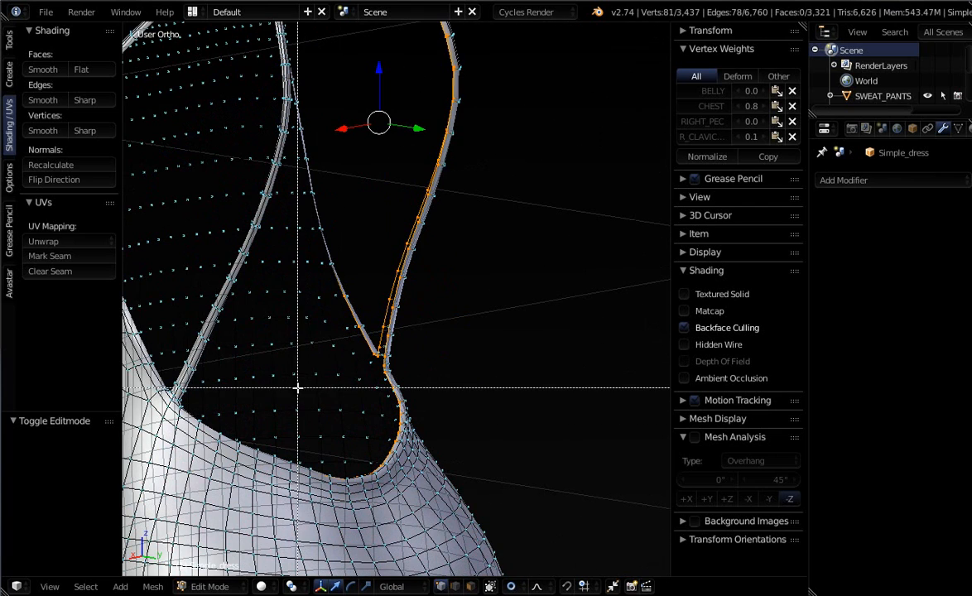
pyautogui.moveTo(267, 351); pyautogui.dragTo(414, 501, button='middle')
# Deselect the lower armhole vertices beside the far strap's back joint, keeping the strap's inner edge selected.
pyautogui.press('b')
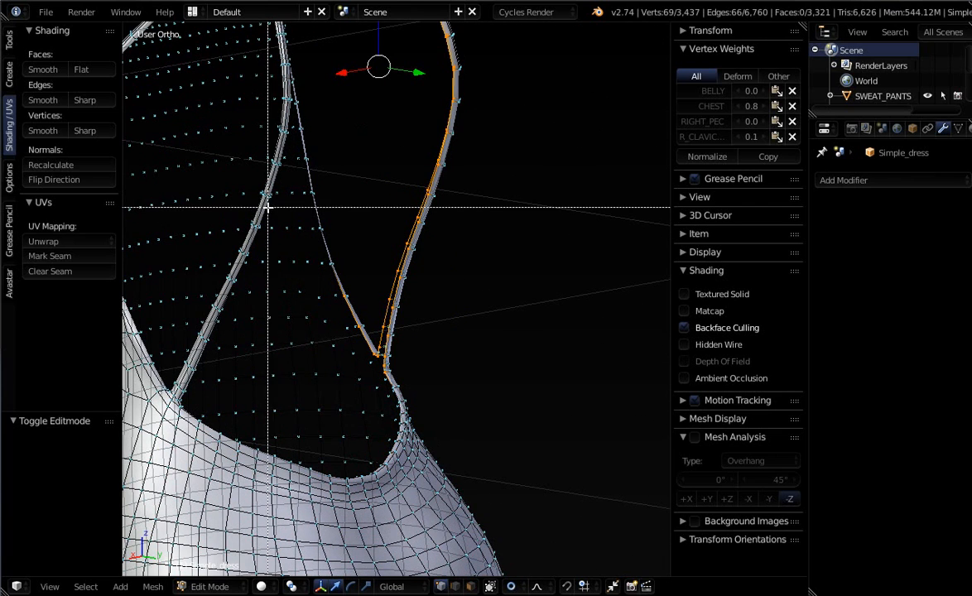
pyautogui.moveTo(283, 222); pyautogui.dragTo(366, 413, button='middle')
pyautogui.scroll(9, 366, 388)
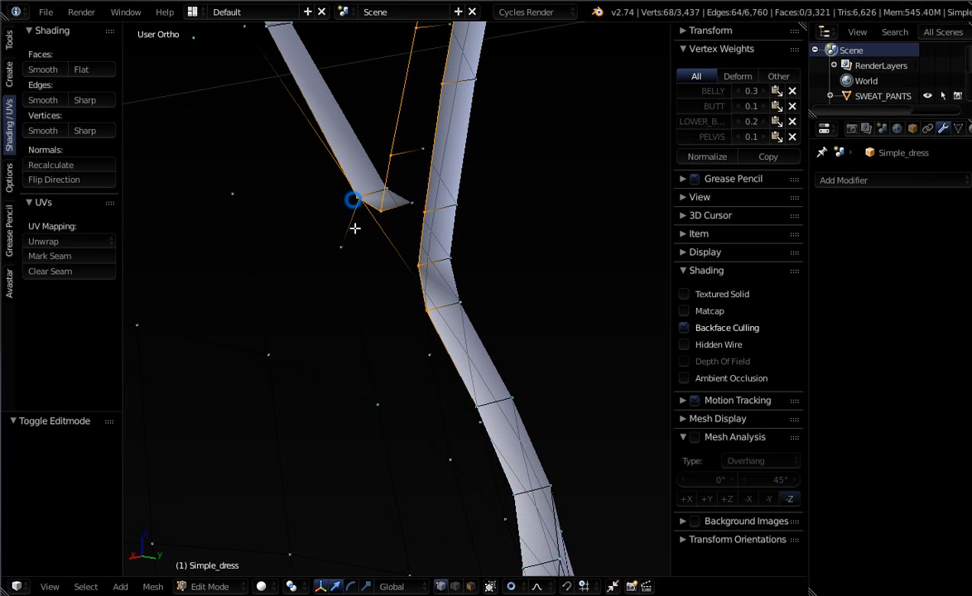
pyautogui.press('b')
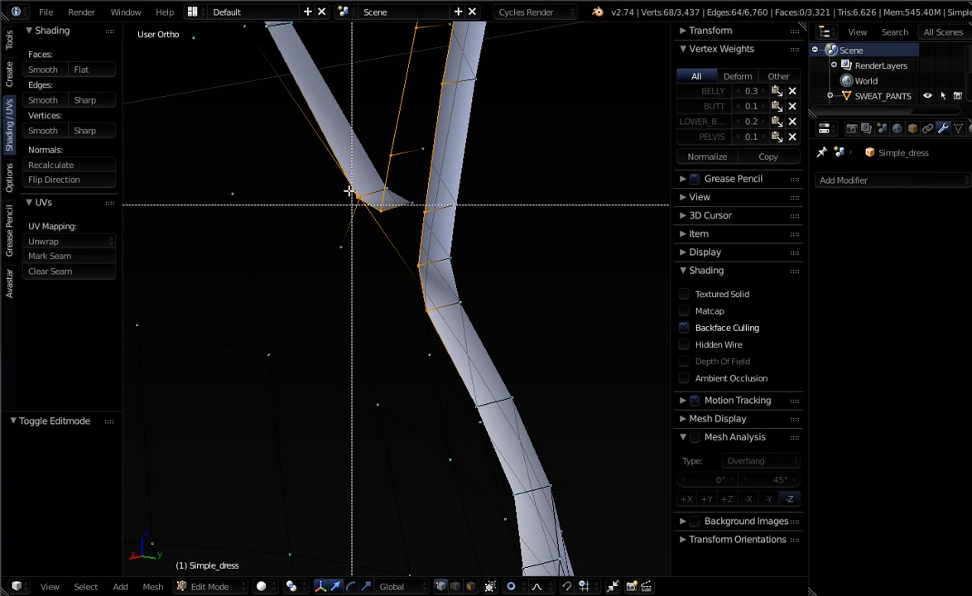
pyautogui.moveTo(348, 175); pyautogui.dragTo(361, 219, button='middle')
pyautogui.press('Escape')
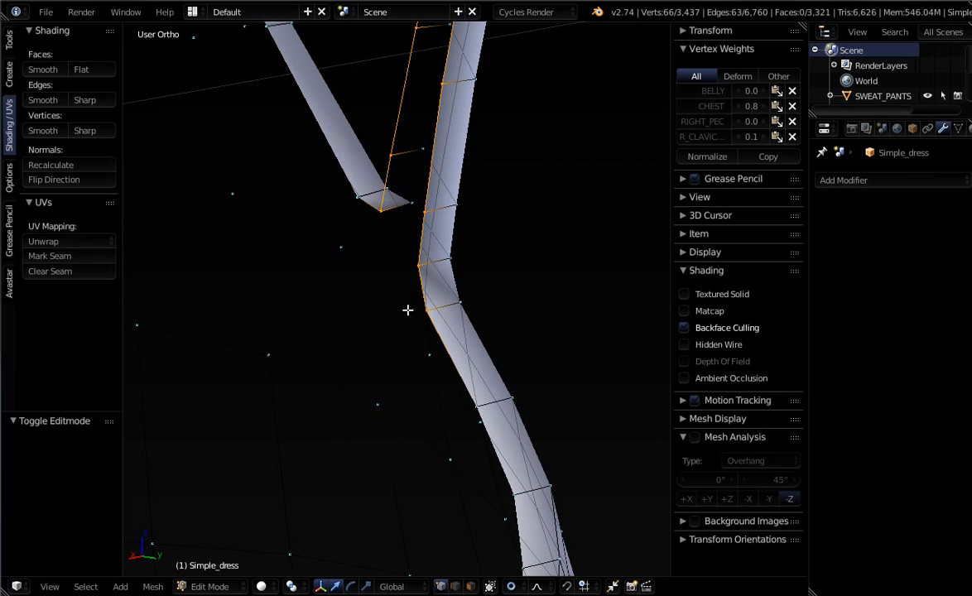
# Deselect the stray inner-edge vertices at the right strap's base and at its front joint with the neckline corner.
pyautogui.scroll(-8, 445, 345)
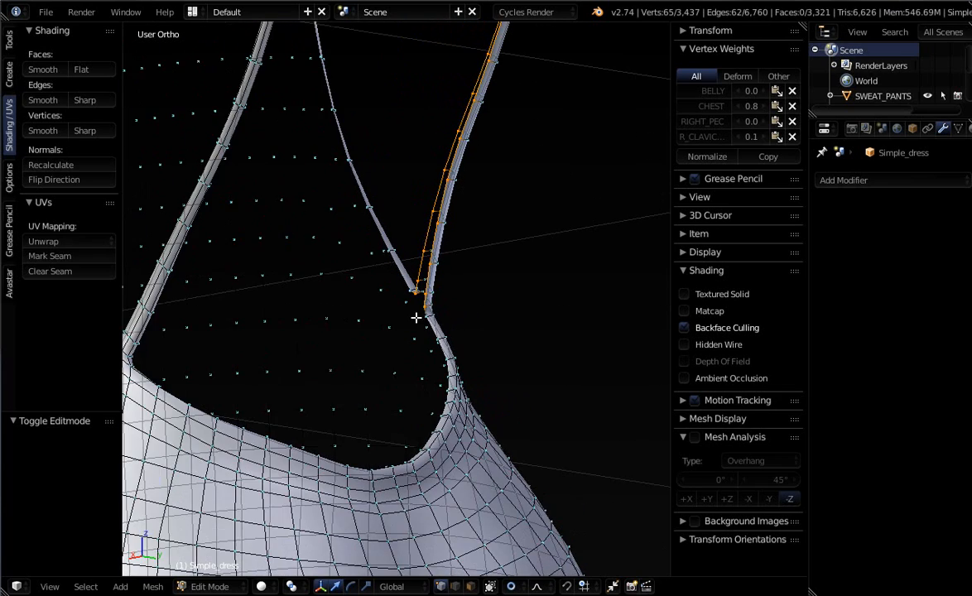
pyautogui.moveTo(405, 315); pyautogui.dragTo(418, 172, button='middle')
pyautogui.moveTo(446, 211); pyautogui.dragTo(442, 240, button='middle')
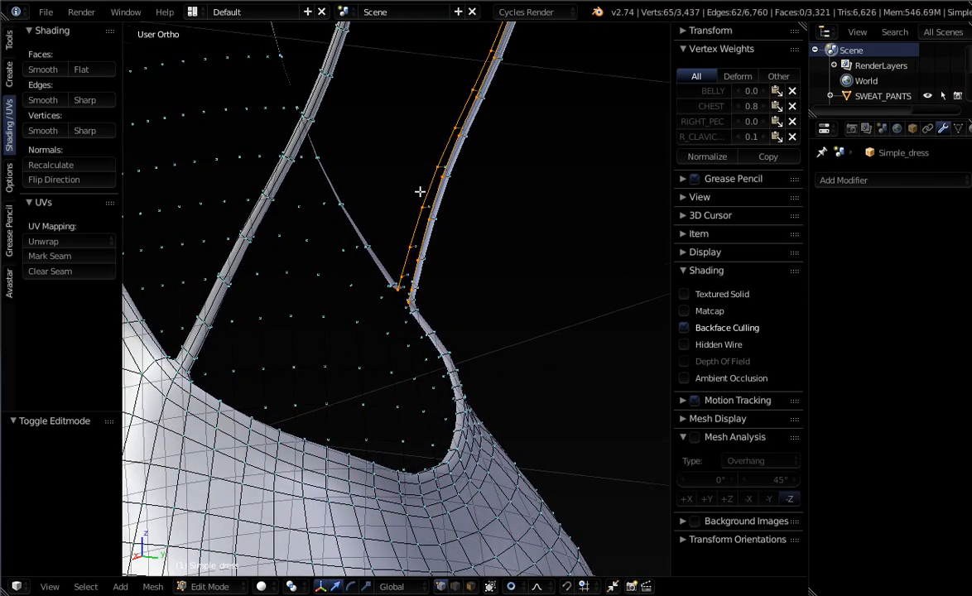
pyautogui.scroll(-7, 420, 192)
pyautogui.keyDown('shift'); pyautogui.moveTo(424, 187); pyautogui.dragTo(397, 361, button='middle'); pyautogui.keyUp('shift')
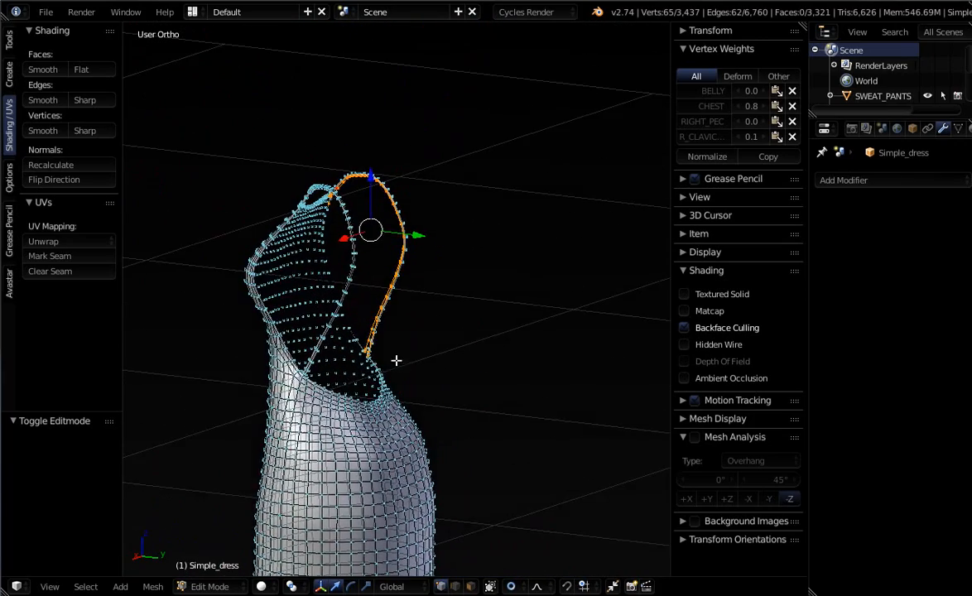
pyautogui.scroll(8, 347, 185)
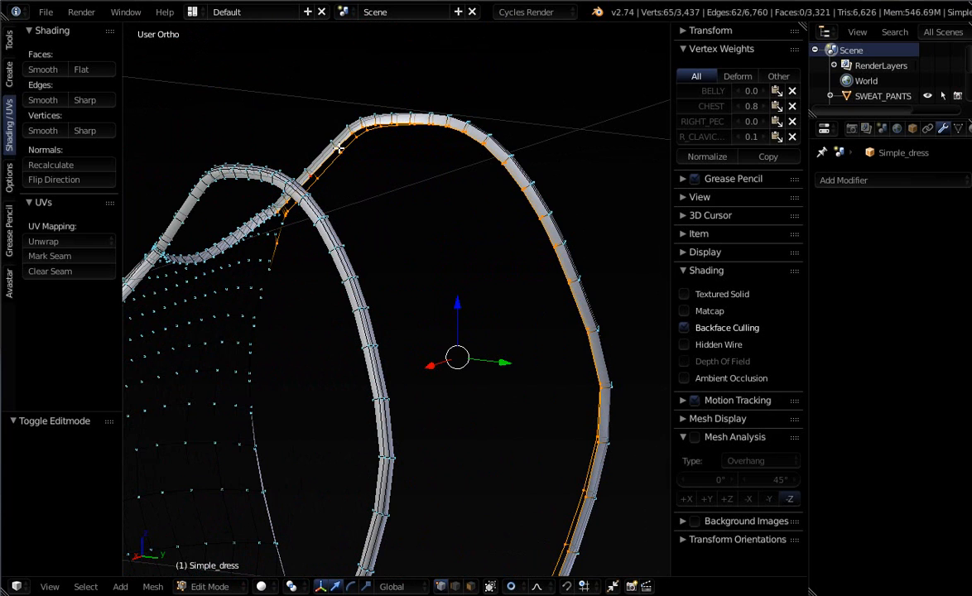
pyautogui.moveTo(338, 147); pyautogui.dragTo(351, 153, button='middle')
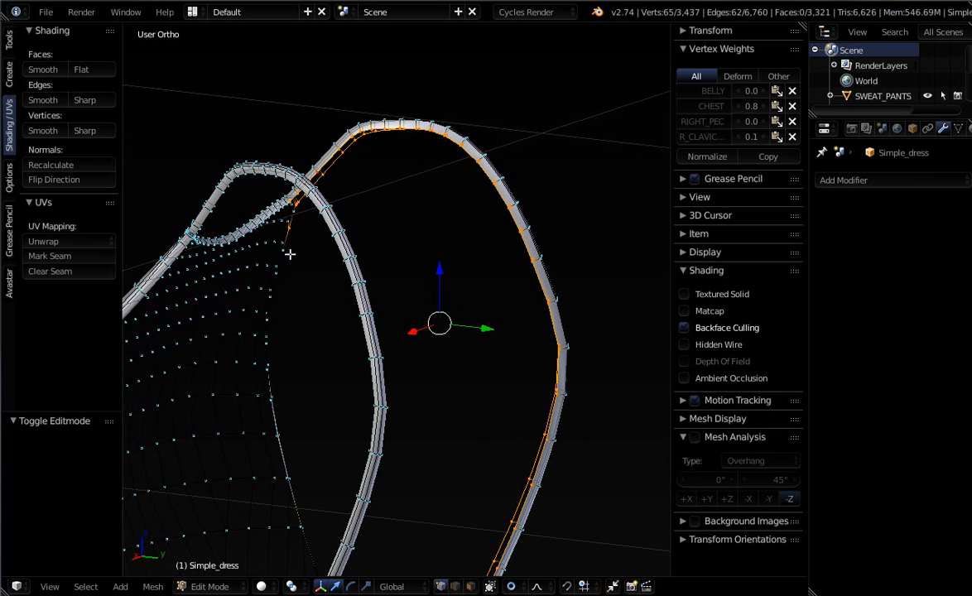
pyautogui.scroll(4, 290, 254)
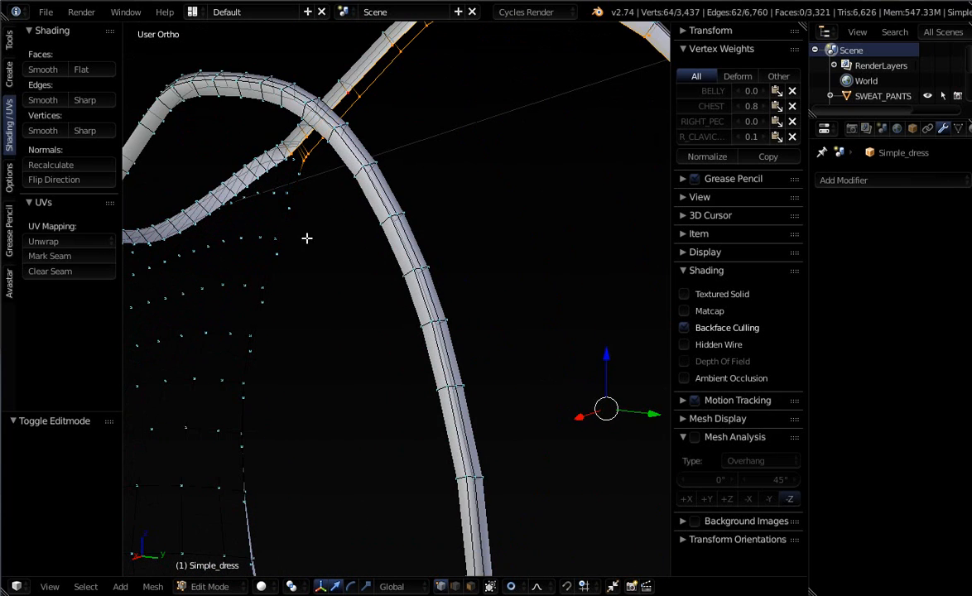
pyautogui.scroll(-5, 318, 245)
pyautogui.scroll(6, 298, 207)
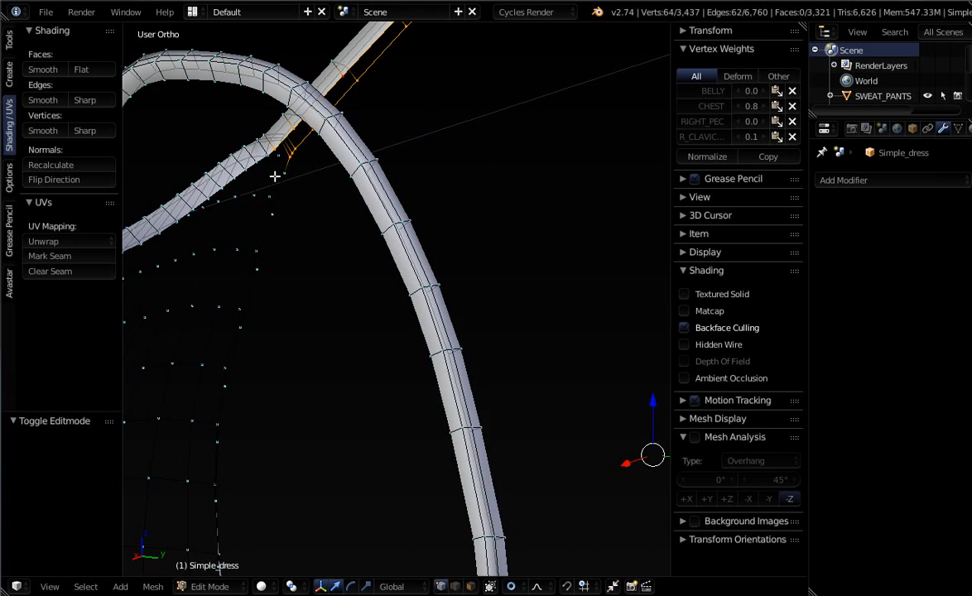
pyautogui.scroll(4, 273, 166)
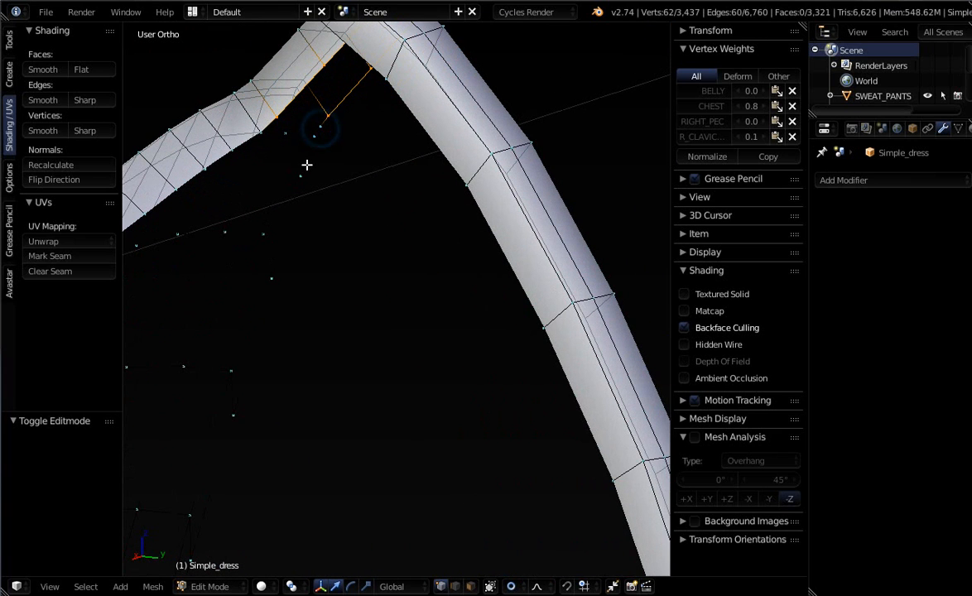
pyautogui.scroll(-9, 315, 170)
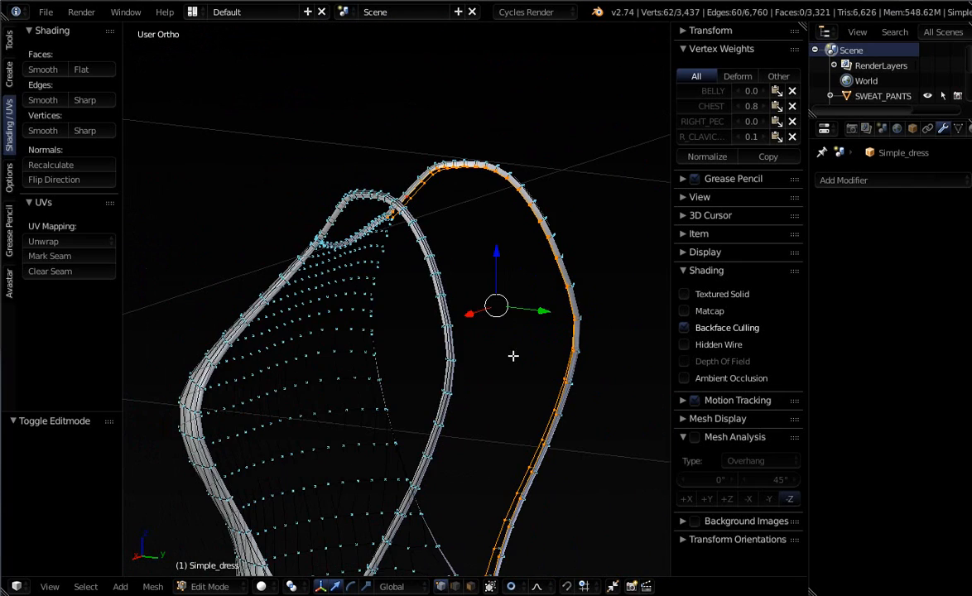
# Bridge the two selected inner edges of the right strap with Bridge Edge Loops.
pyautogui.moveTo(545, 367); pyautogui.dragTo(458, 337, button='middle')
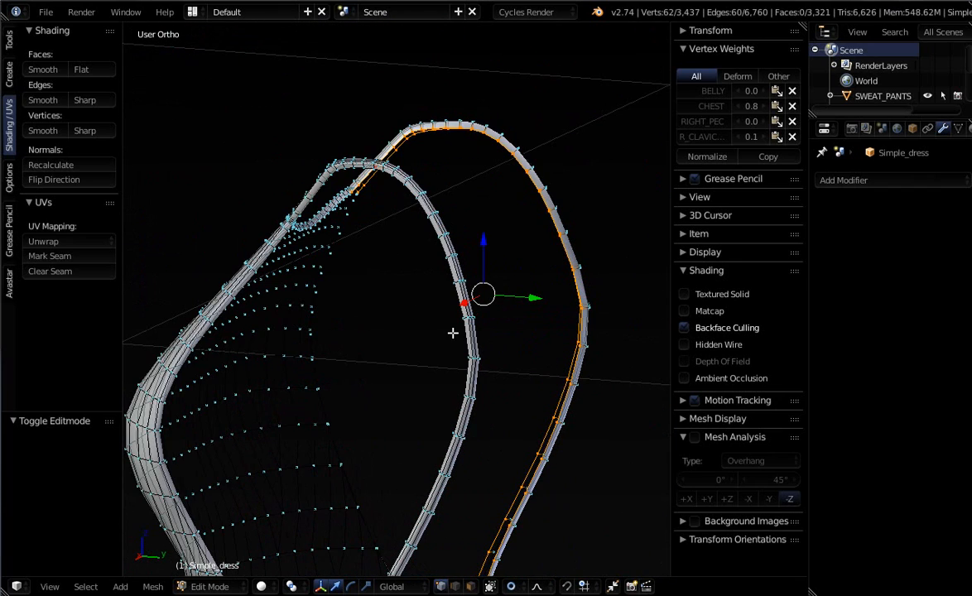
pyautogui.hotkey('ctrl', 'e')
pyautogui.click(453, 333)
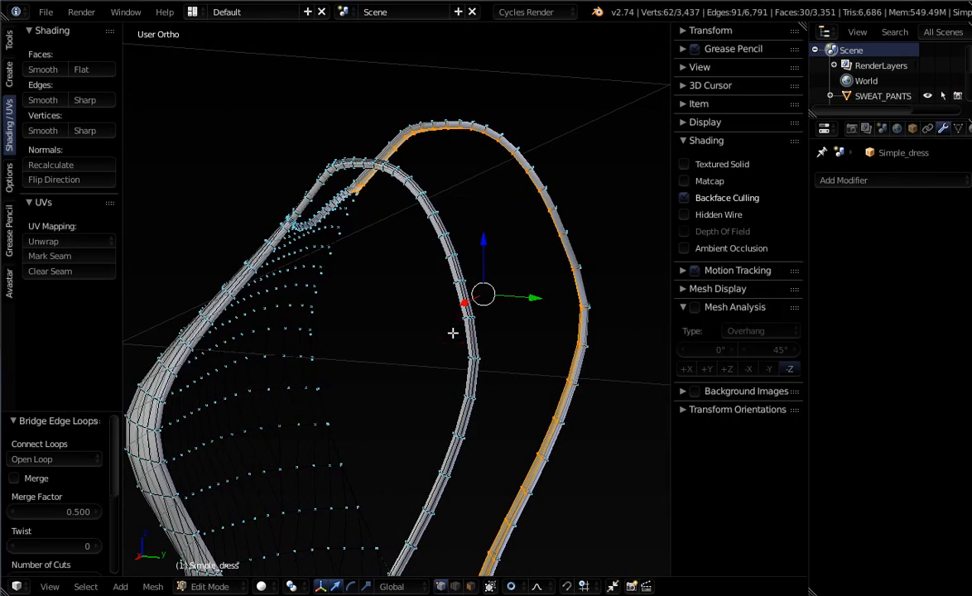
# Examine the bridged strap's base up close, and check both straps and the bodice interior in Object Mode.
pyautogui.moveTo(567, 421); pyautogui.dragTo(402, 213, button='middle')
pyautogui.scroll(13, 429, 278)
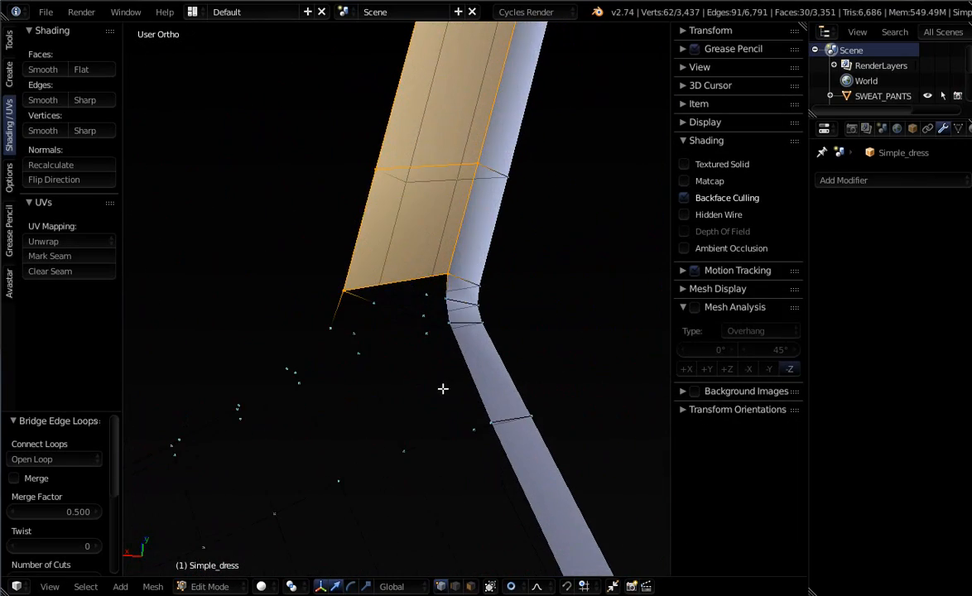
pyautogui.scroll(-1, 442, 390)
pyautogui.moveTo(442, 390); pyautogui.dragTo(457, 397, button='middle')
pyautogui.scroll(-3, 328, 284)
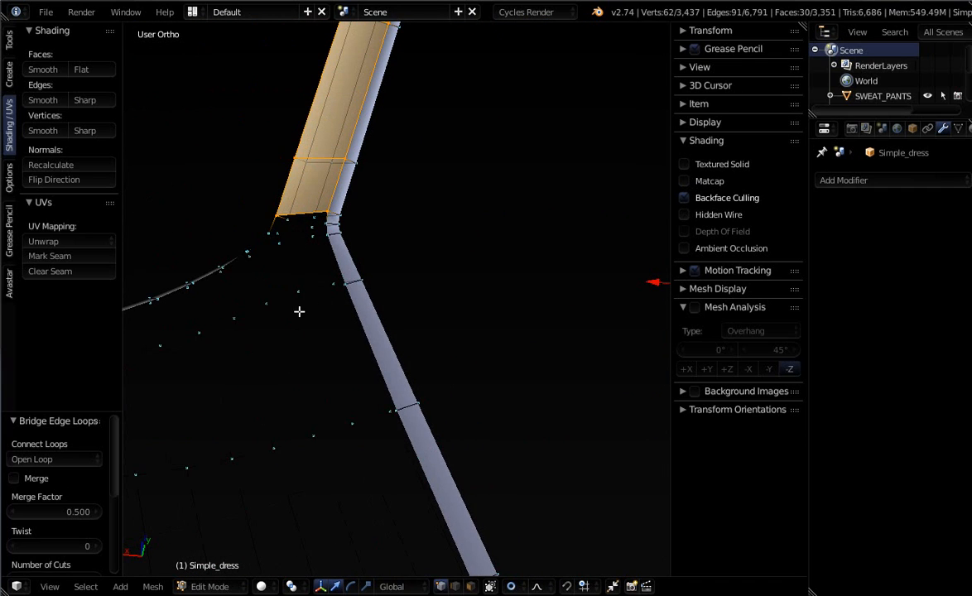
pyautogui.moveTo(331, 359); pyautogui.dragTo(327, 359, button='middle')
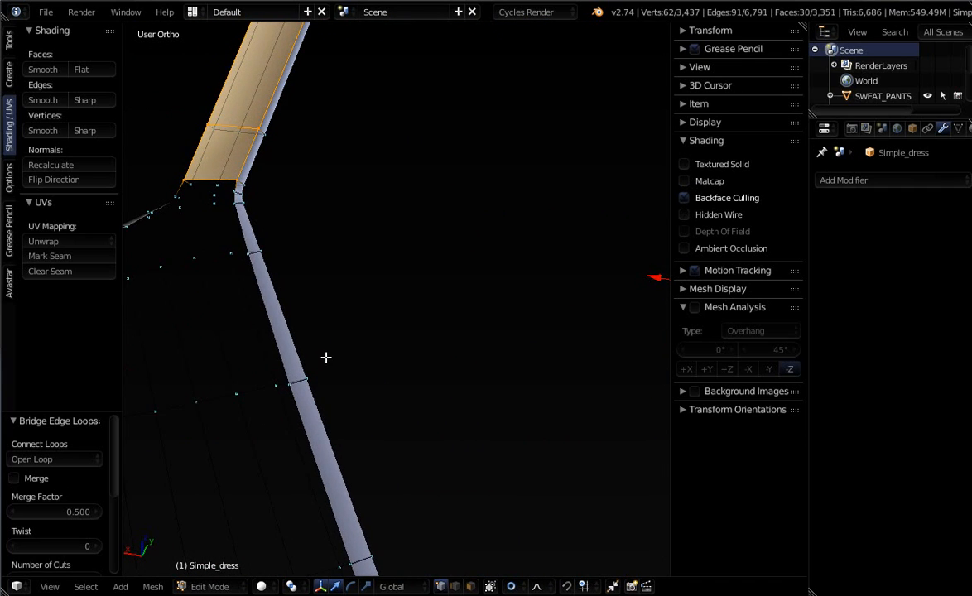
pyautogui.press('Tab')
pyautogui.moveTo(216, 322); pyautogui.dragTo(354, 313, button='middle')
pyautogui.scroll(-9, 487, 75)
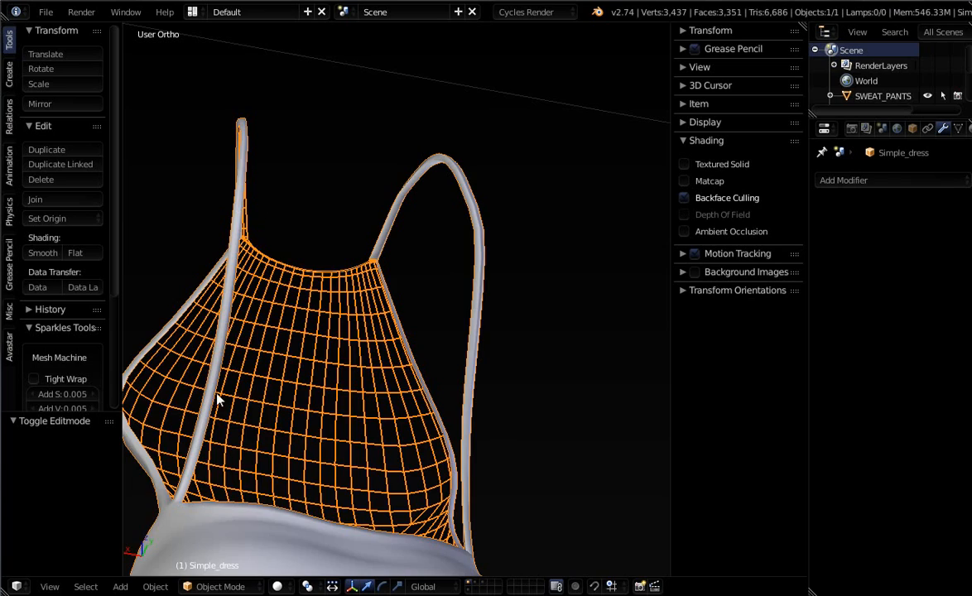
pyautogui.moveTo(218, 401); pyautogui.dragTo(204, 389, button='middle')
pyautogui.scroll(3, 258, 240)
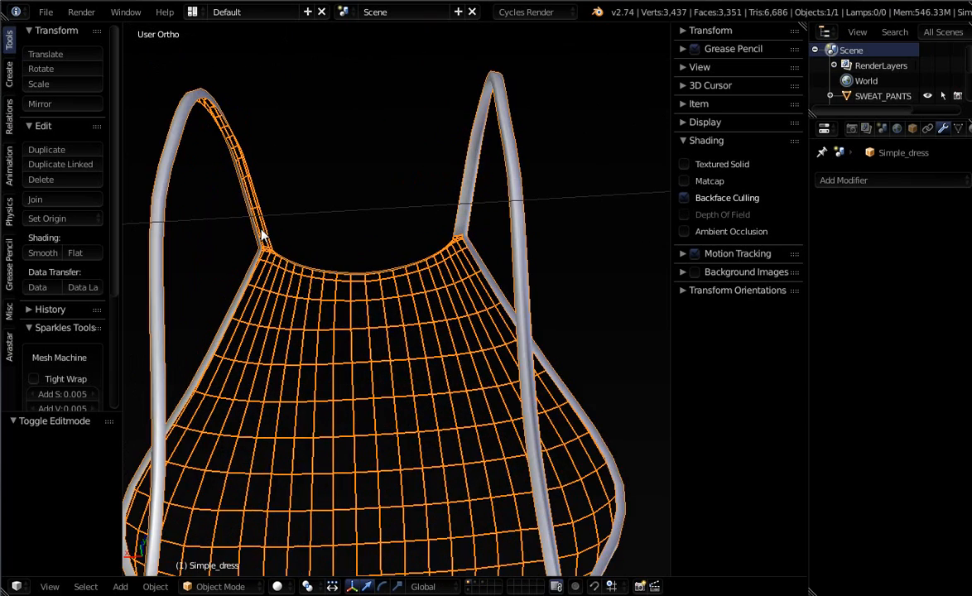
# Back in Edit Mode, select the inner-edge loops running along the neckline, the left strap and the armholes.
pyautogui.press('Tab')
pyautogui.scroll(3, 264, 220)
pyautogui.moveTo(247, 282); pyautogui.dragTo(291, 198, button='middle')
pyautogui.keyDown('alt'); pyautogui.rightClick(385, 133); pyautogui.keyUp('alt')
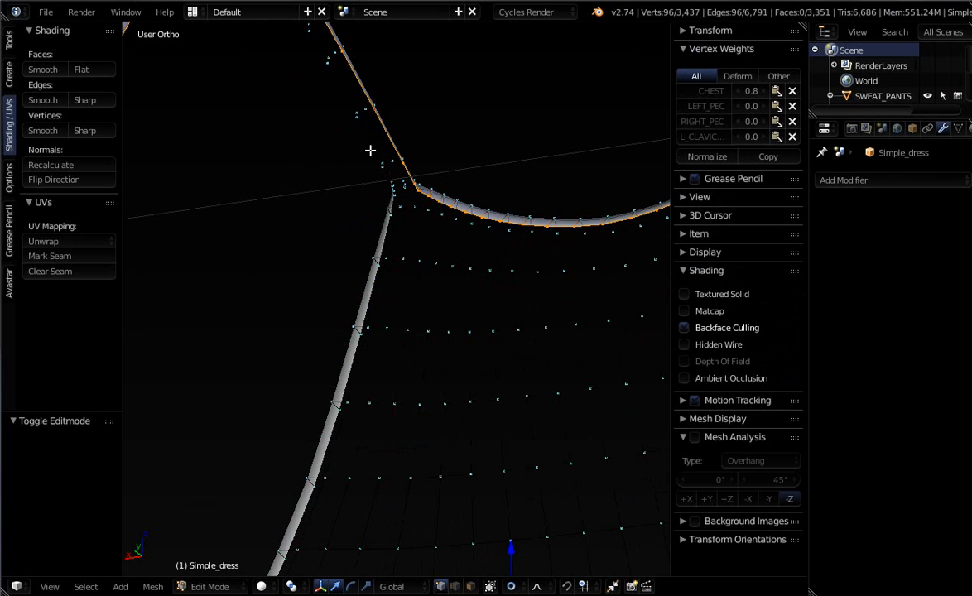
pyautogui.keyDown('alt'); pyautogui.keyDown('shift'); pyautogui.rightClick(365, 154); pyautogui.keyUp('shift'); pyautogui.keyUp('alt')
pyautogui.scroll(-3, 367, 157)
pyautogui.scroll(-3, 395, 214)
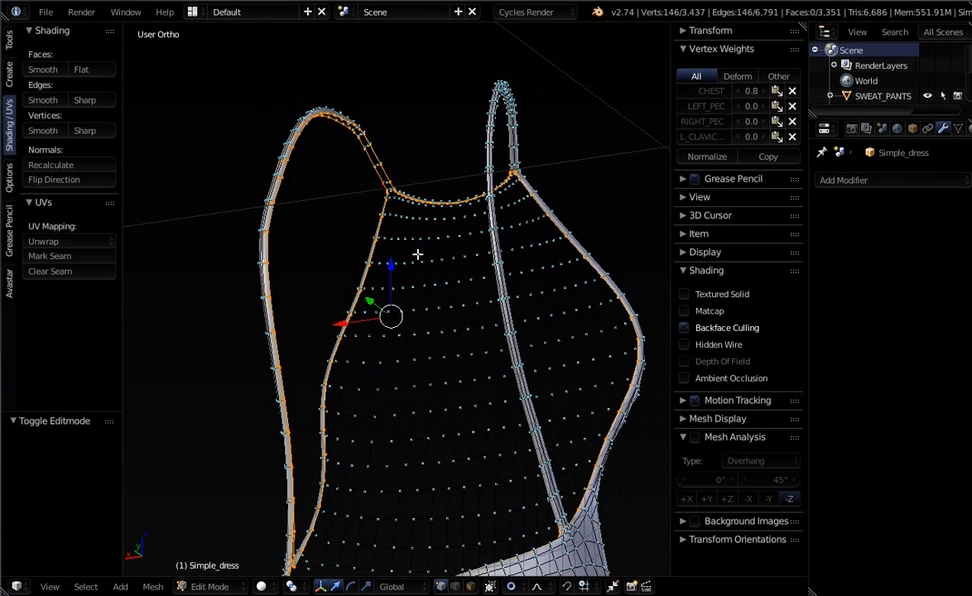
# Box-deselect the inner-edge vertices along the right part of the neckline, the right armhole and the right side of the back opening.
pyautogui.moveTo(416, 255); pyautogui.dragTo(452, 272, button='middle')
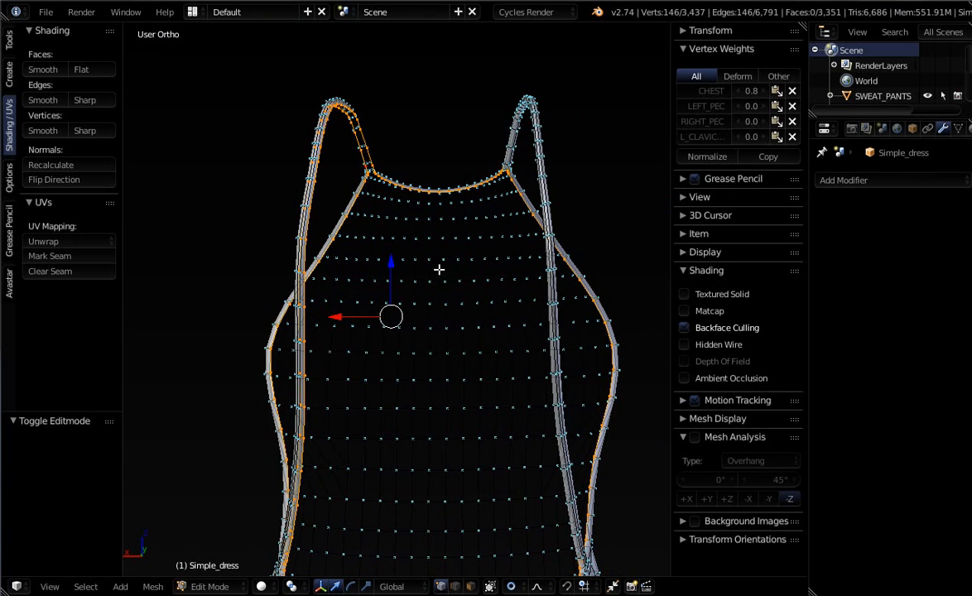
pyautogui.press('b')
pyautogui.moveTo(389, 125); pyautogui.dragTo(621, 427)
pyautogui.moveTo(621, 427); pyautogui.dragTo(620, 427, button='middle')
pyautogui.scroll(-4, 589, 367)
pyautogui.press('b')
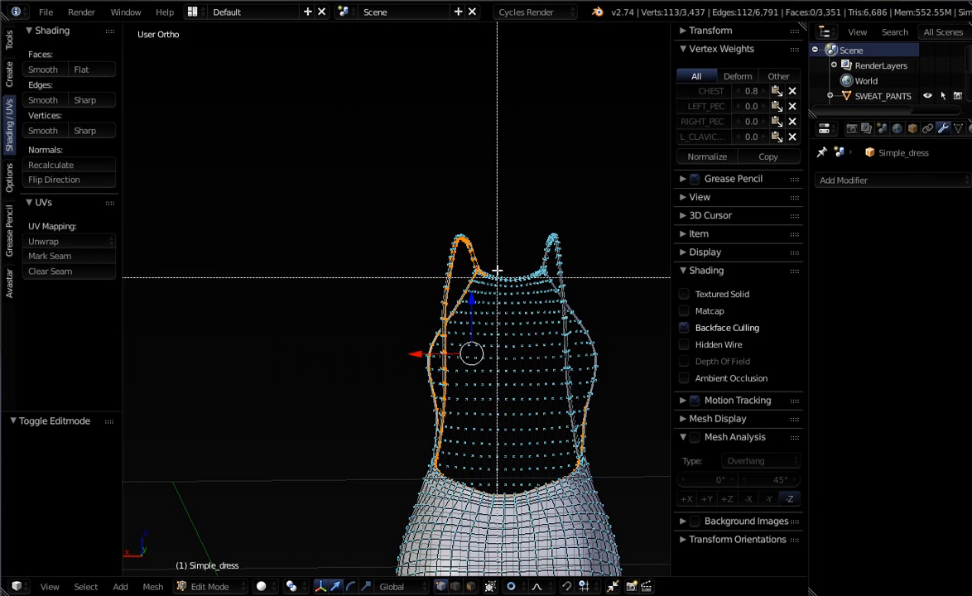
pyautogui.moveTo(497, 270); pyautogui.dragTo(598, 512, button='middle')
# Box-deselect the back-opening vertices near the left strap's base and the lowest vertices of the left armhole.
pyautogui.scroll(7, 303, 403)
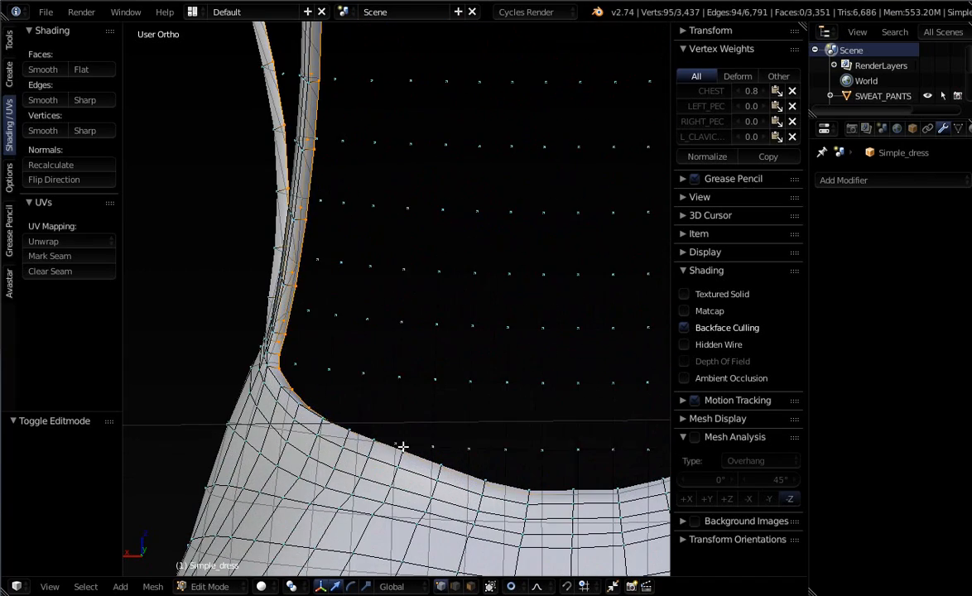
pyautogui.press('b')
pyautogui.moveTo(263, 351); pyautogui.dragTo(386, 430, button='middle')
pyautogui.scroll(-2, 478, 452)
pyautogui.press('b')
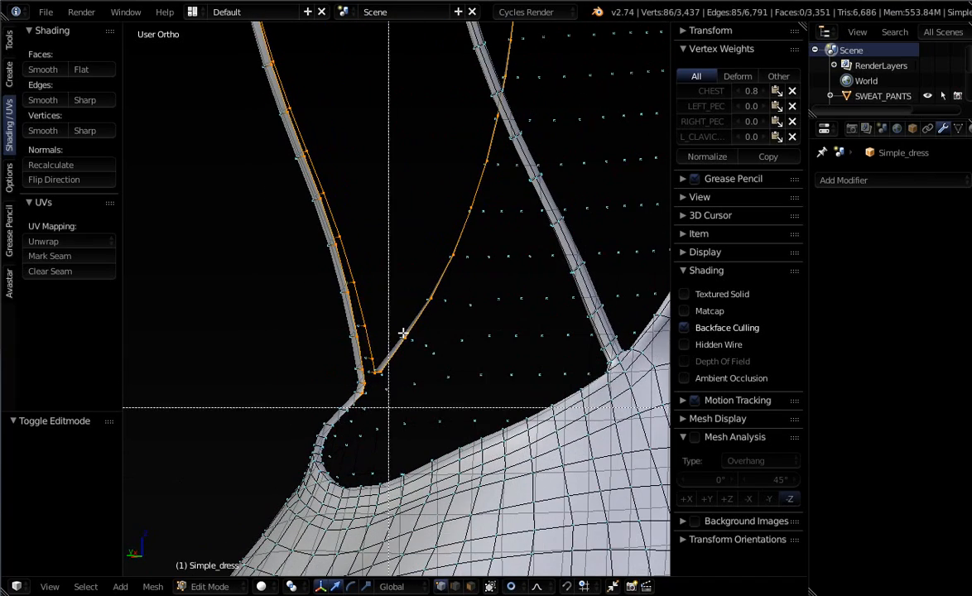
pyautogui.moveTo(416, 269); pyautogui.dragTo(446, 387, button='middle')
# Box-deselect the inner-edge vertices up the middle and upper part of the left armhole.
pyautogui.scroll(-3, 448, 315)
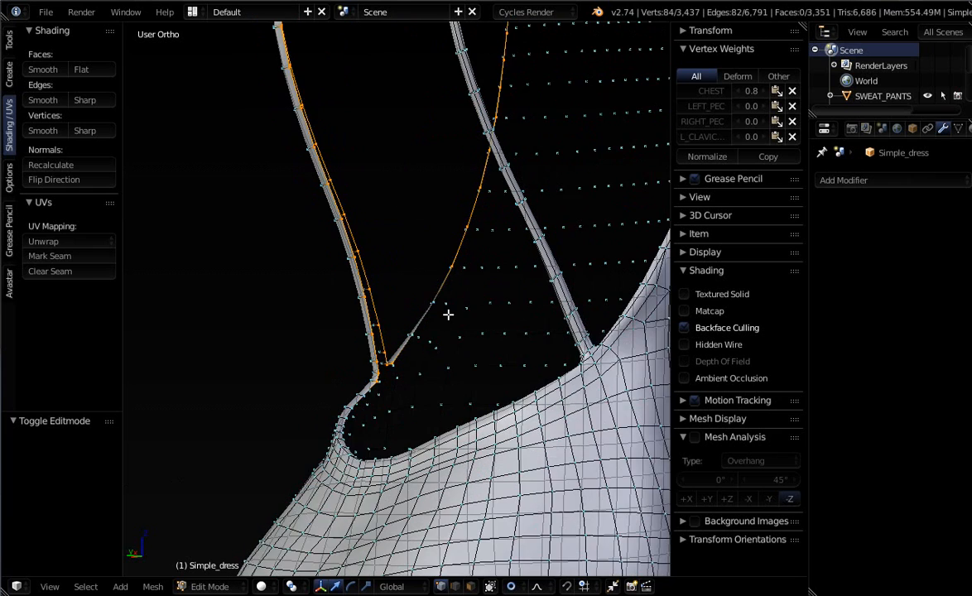
pyautogui.press('b')
pyautogui.moveTo(411, 100); pyautogui.dragTo(476, 273, button='middle')
pyautogui.scroll(-3, 476, 151)
pyautogui.press('b')
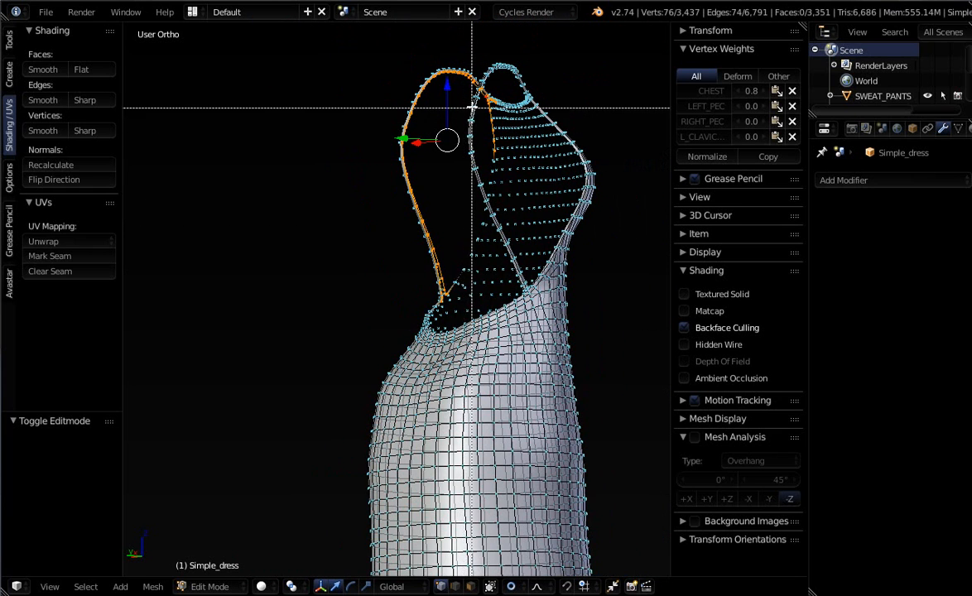
pyautogui.moveTo(439, 102); pyautogui.dragTo(495, 196, button='middle')
# Deselect the remaining vertices at the left armhole's top and along the neckline beside the left strap's front joint.
pyautogui.scroll(4, 506, 73)
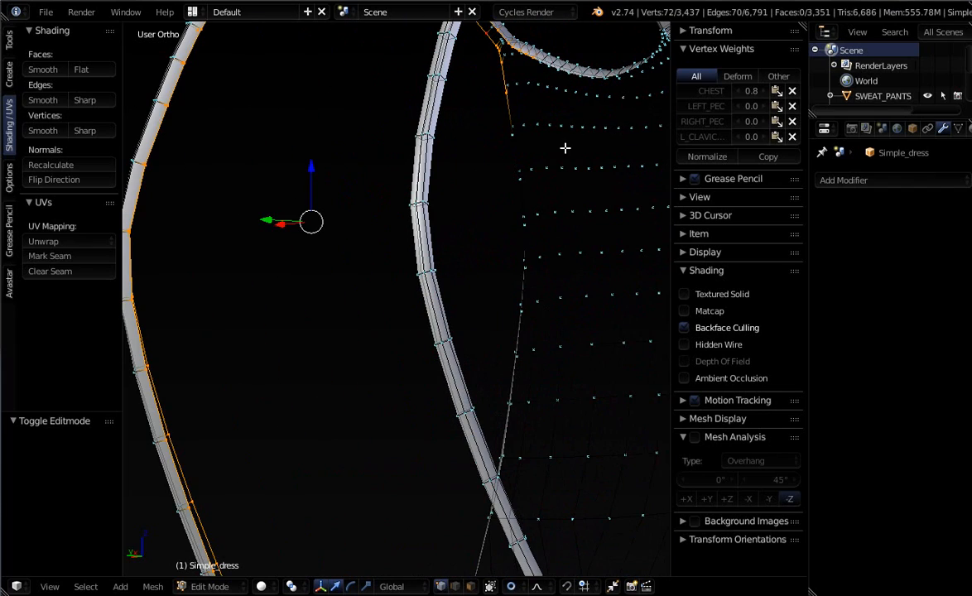
pyautogui.moveTo(547, 130); pyautogui.dragTo(458, 362, button='middle')
pyautogui.scroll(5, 434, 314)
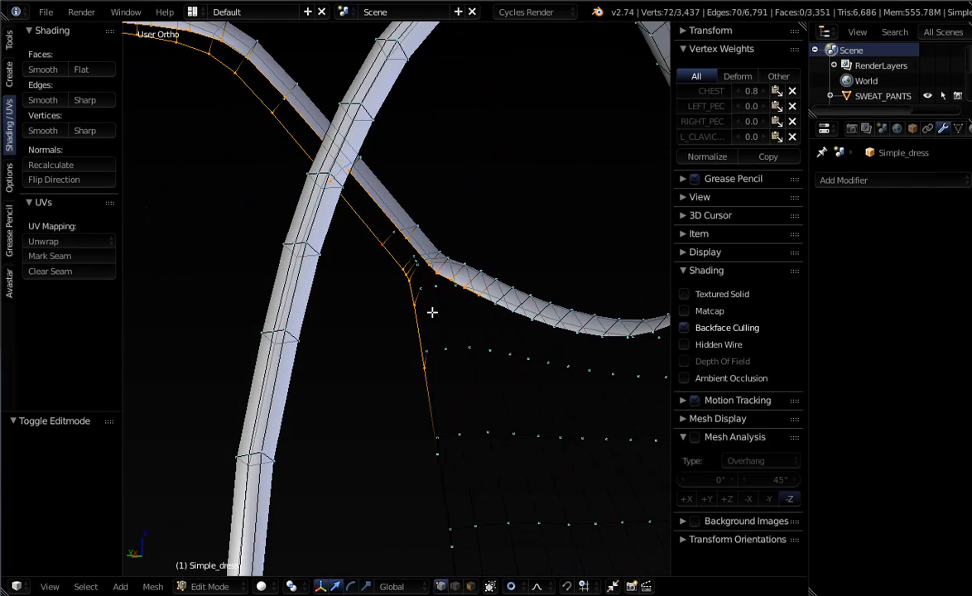
pyautogui.scroll(2, 423, 286)
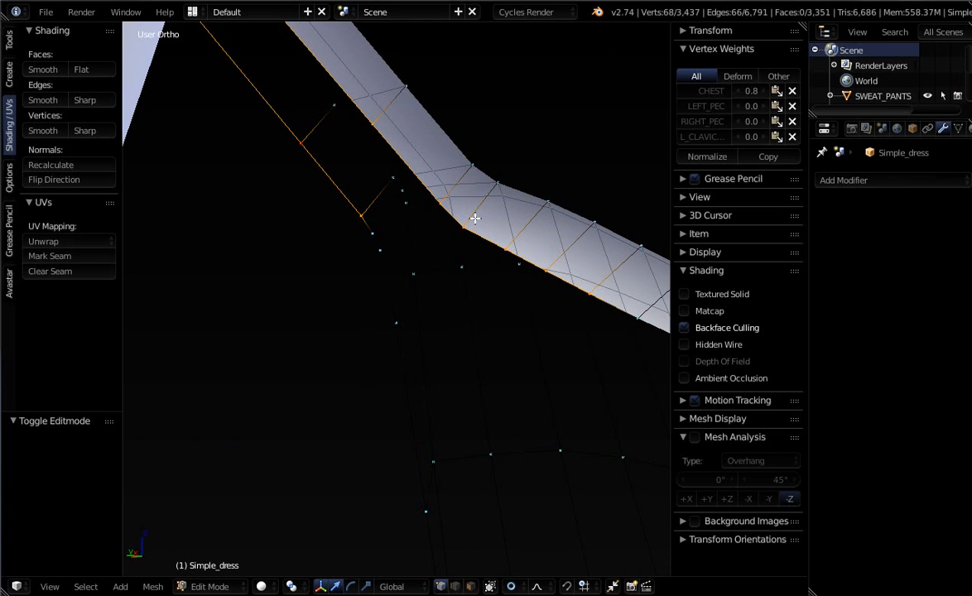
pyautogui.press('b')
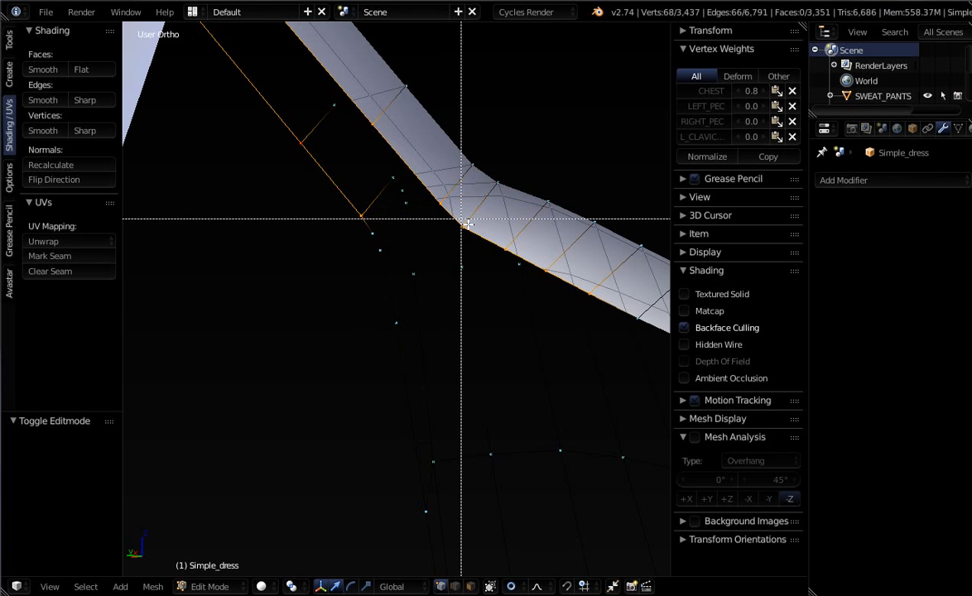
pyautogui.moveTo(462, 219); pyautogui.dragTo(594, 325)
pyautogui.scroll(-3, 581, 326)
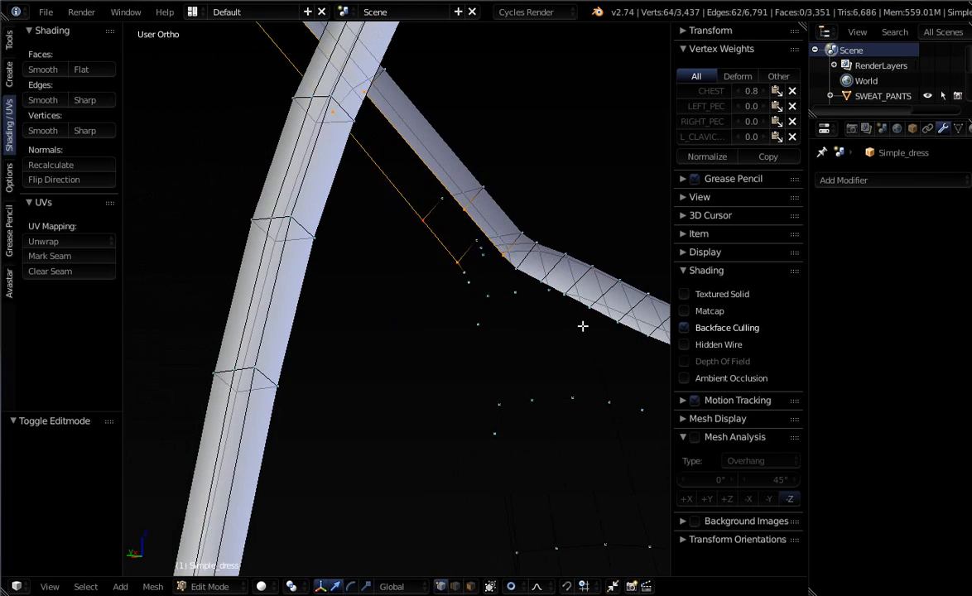
# Deselect the stray vertices at the left strap's back joint, keeping only the strap's two inner edges selected.
pyautogui.scroll(-2, 551, 298)
pyautogui.scroll(-7, 534, 357)
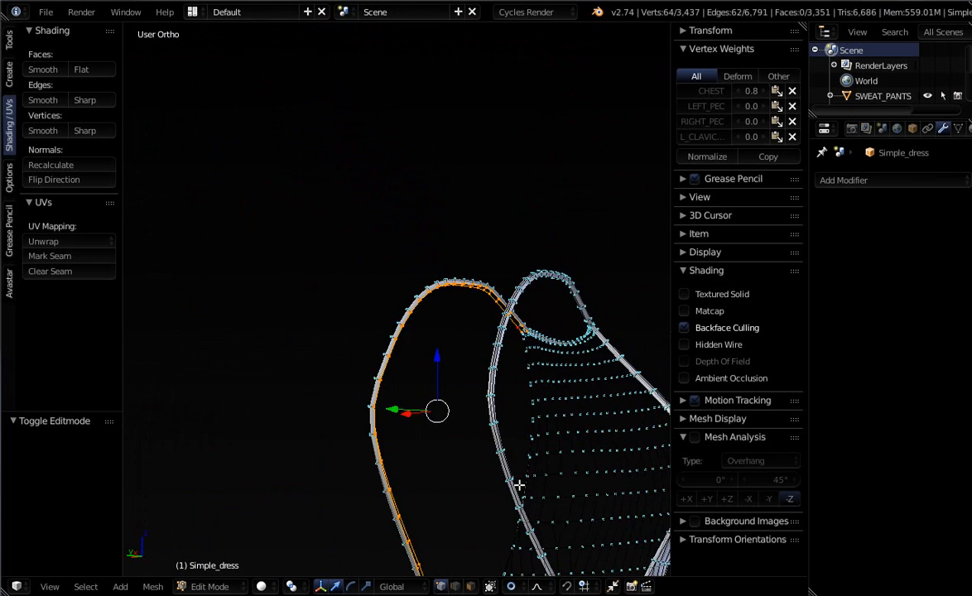
pyautogui.moveTo(518, 486); pyautogui.dragTo(441, 512, button='middle')
pyautogui.scroll(10, 438, 206)
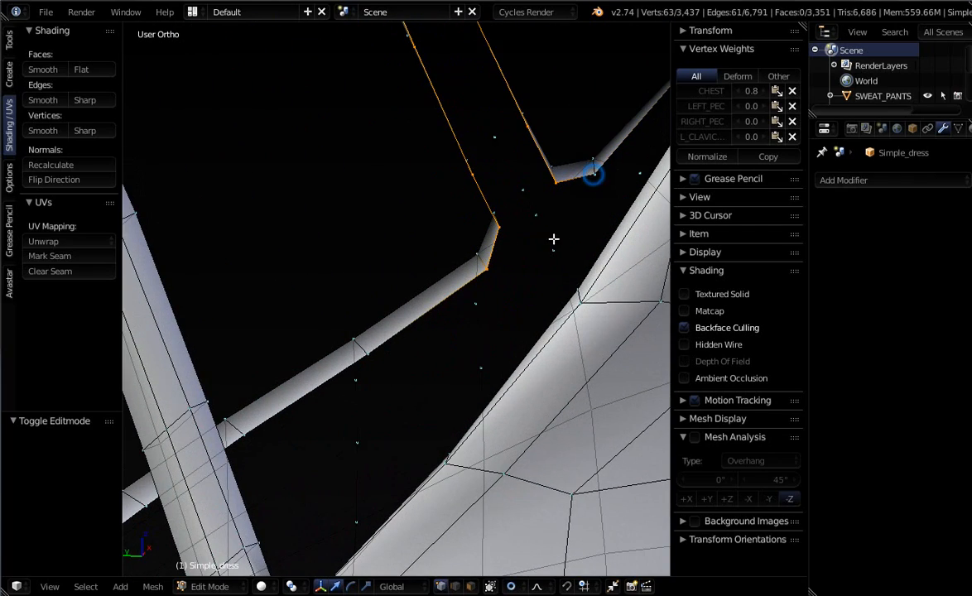
pyautogui.scroll(-4, 464, 306)
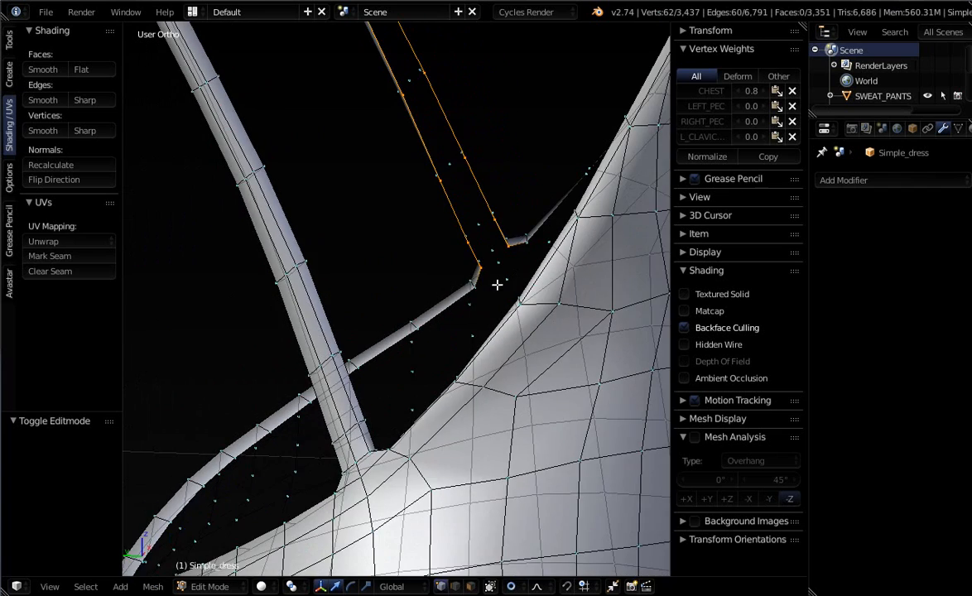
# Bridge the two selected inner edges of the left strap with Bridge Edge Loops.
pyautogui.moveTo(496, 284)
pyautogui.mouseDown(button='middle')
pyautogui.moveTo(517, 284)
pyautogui.moveTo(500, 280)
pyautogui.mouseUp(button='middle')
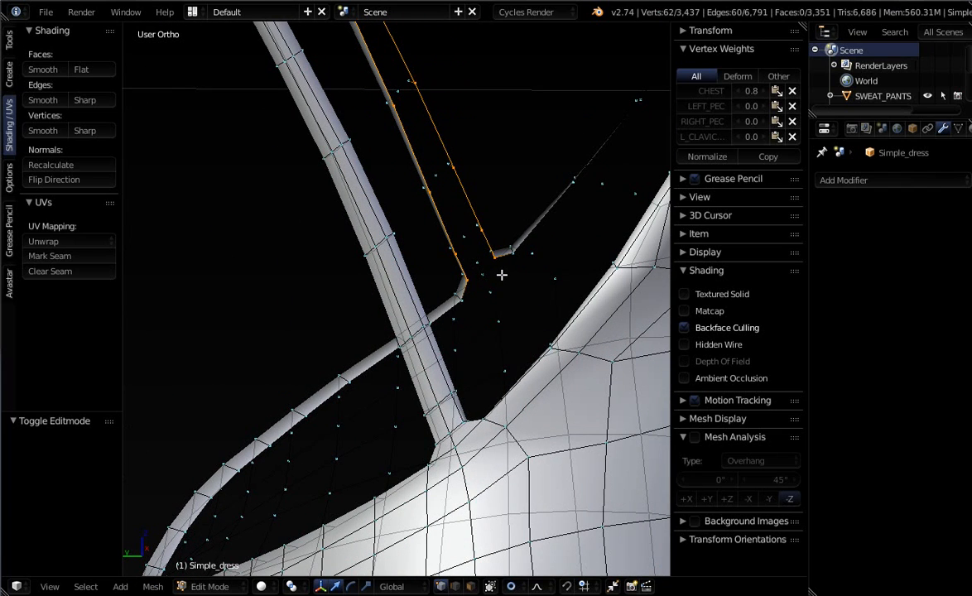
pyautogui.hotkey('ctrl', 'e')
pyautogui.click(471, 313)
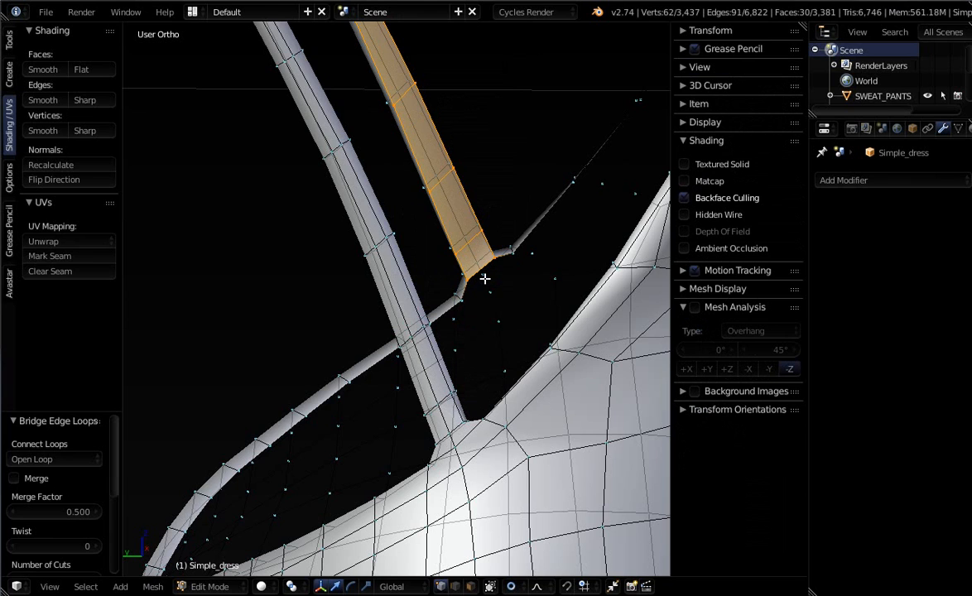
# Extrude the inner edge loop around the dress's upper opening and scale the new loop inward to 0.922.
pyautogui.press('a')
pyautogui.keyDown('alt'); pyautogui.rightClick(505, 254); pyautogui.keyUp('alt')
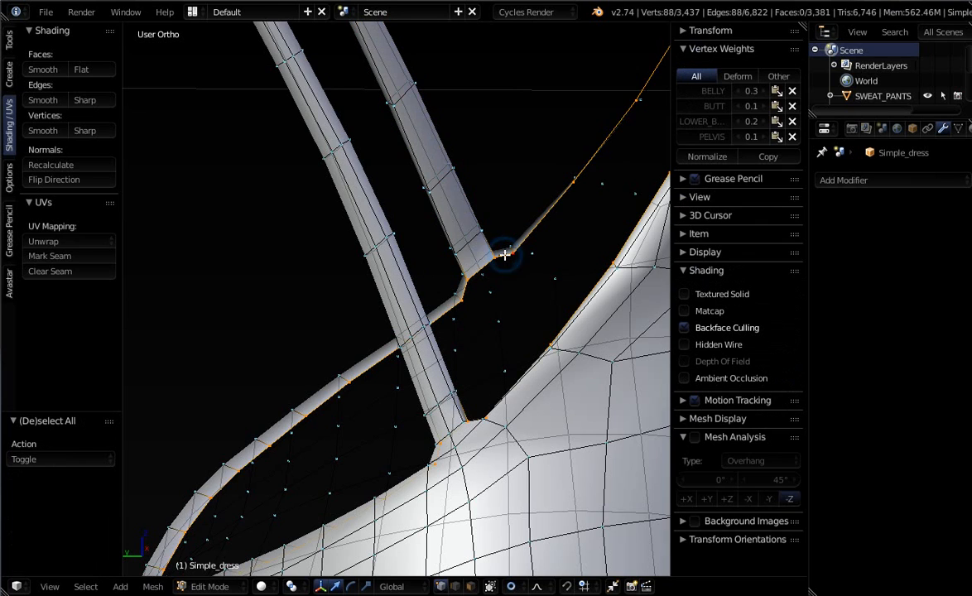
pyautogui.moveTo(505, 254); pyautogui.dragTo(706, 316, button='middle')
pyautogui.scroll(-4, 497, 286)
pyautogui.keyDown('shift'); pyautogui.moveTo(564, 371); pyautogui.dragTo(490, 469, button='middle'); pyautogui.keyUp('shift')
pyautogui.moveTo(545, 431); pyautogui.dragTo(571, 456, button='middle')
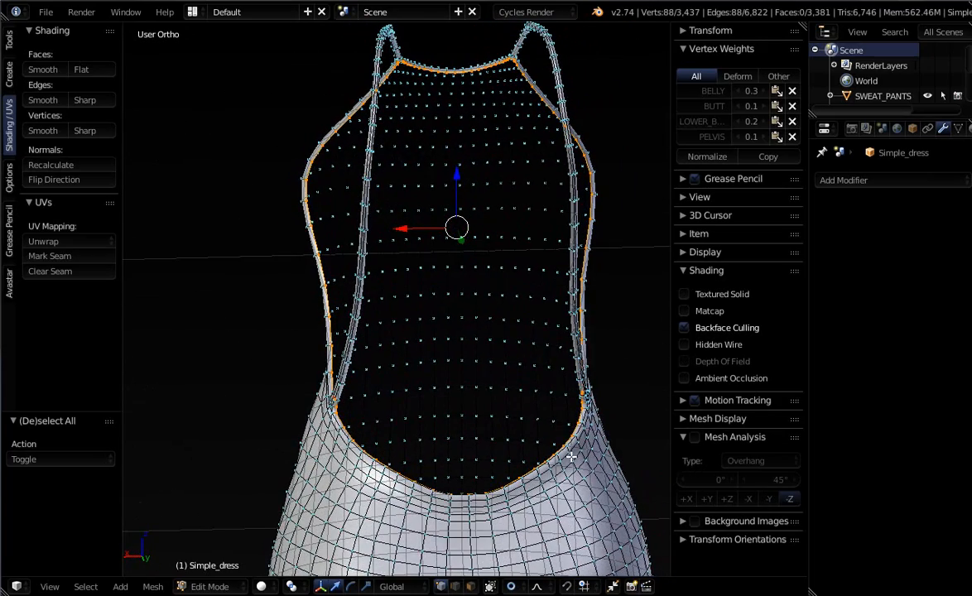
pyautogui.press('e')
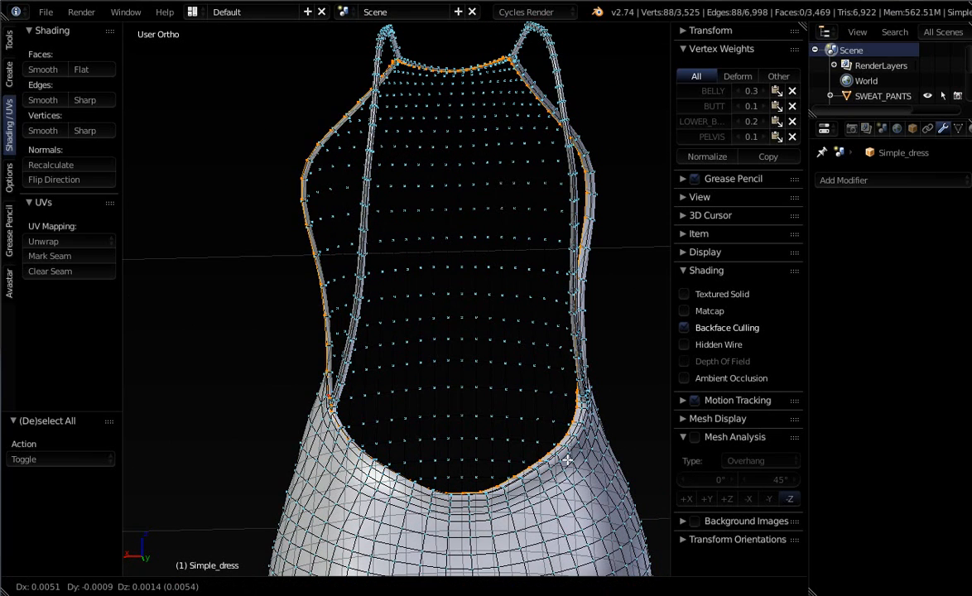
pyautogui.click(574, 468)
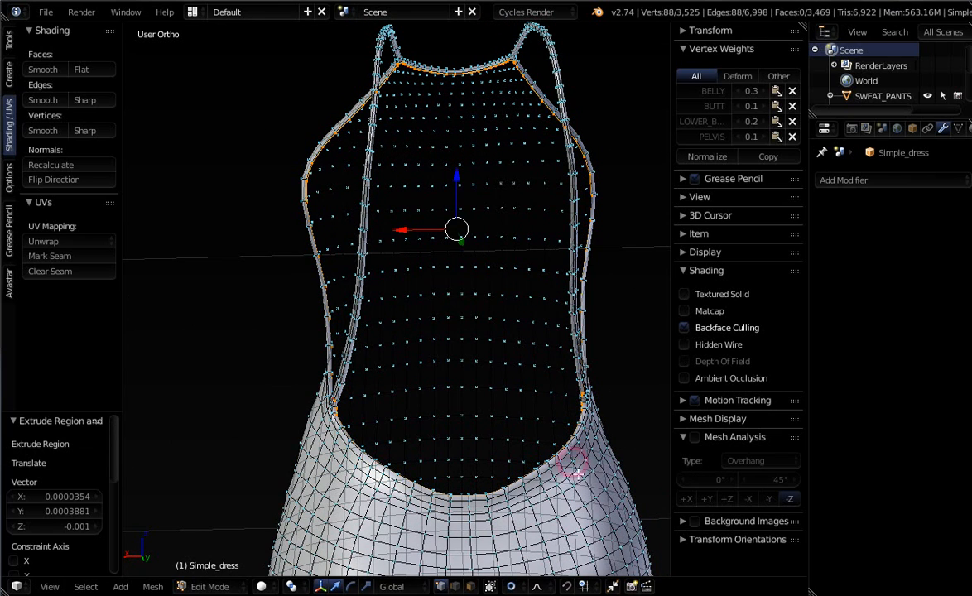
pyautogui.press('s')
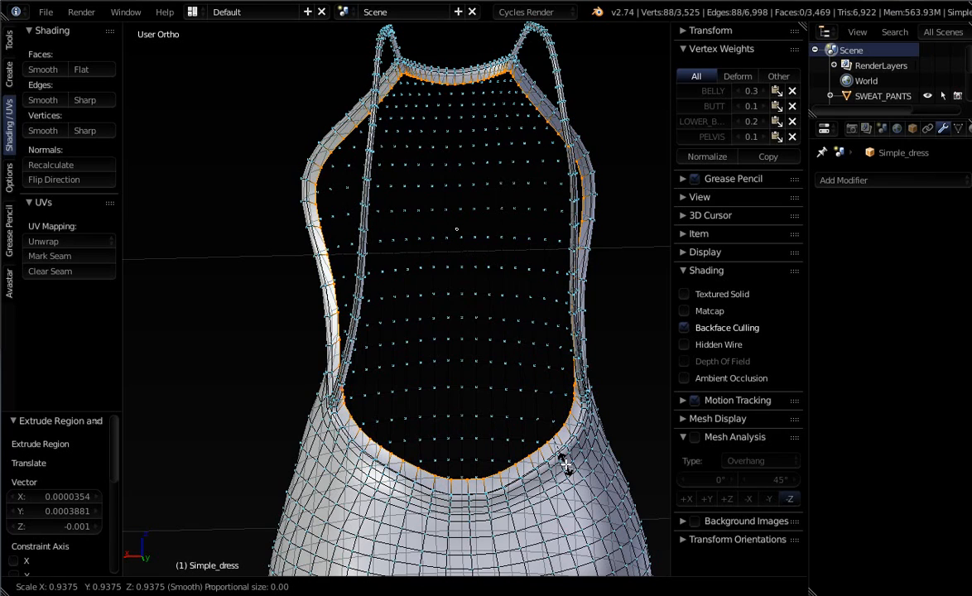
pyautogui.click(561, 460)
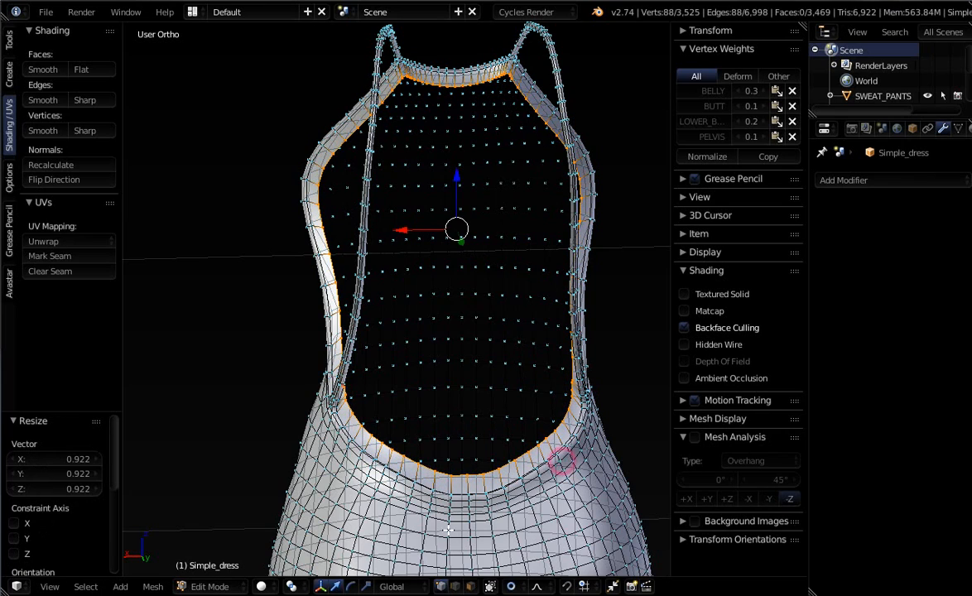
# Move the extruded opening loop -0.006 along Z and -0.007 along Y, fitting it inside the dress.
pyautogui.moveTo(561, 461); pyautogui.dragTo(523, 368, button='middle')
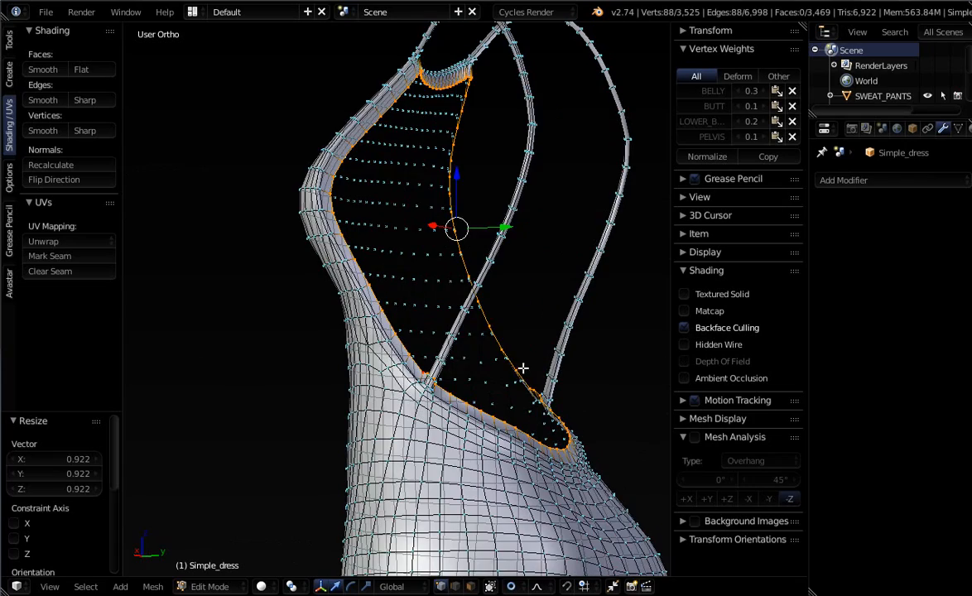
pyautogui.moveTo(443, 344); pyautogui.dragTo(481, 273, button='middle')
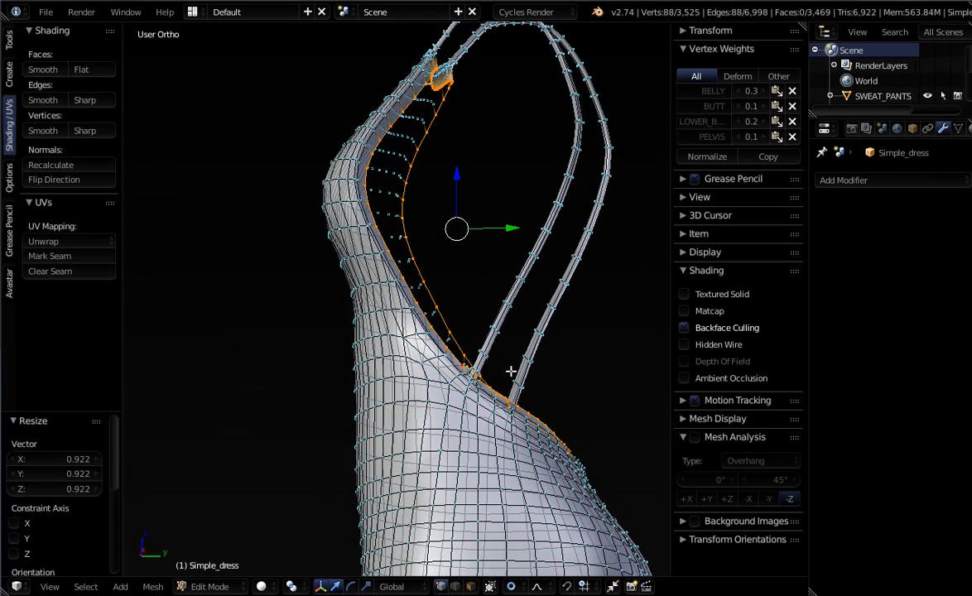
pyautogui.moveTo(511, 372); pyautogui.dragTo(471, 291, button='middle')
pyautogui.moveTo(434, 142); pyautogui.dragTo(413, 44, button='middle')
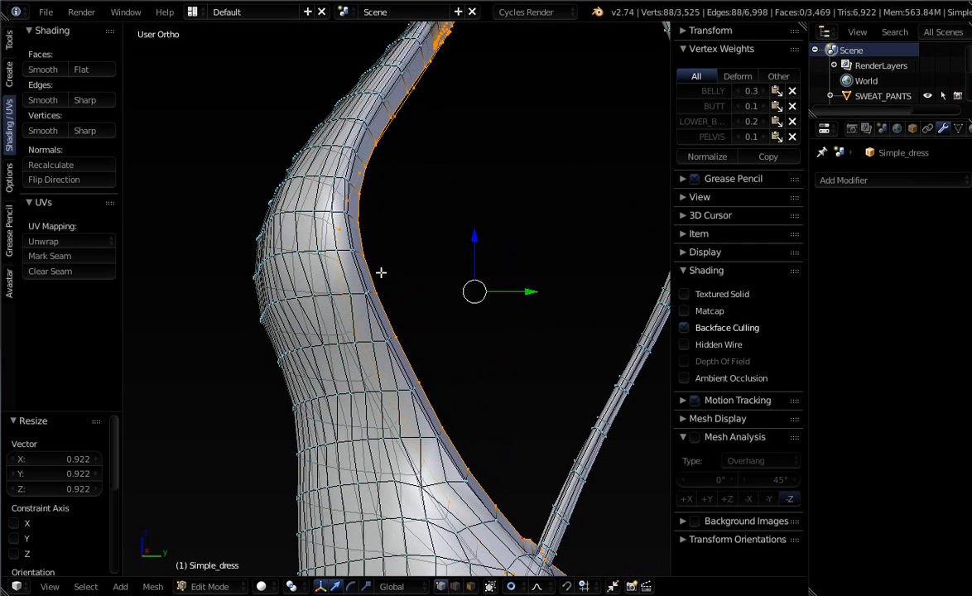
pyautogui.moveTo(380, 272); pyautogui.dragTo(419, 311, button='middle')
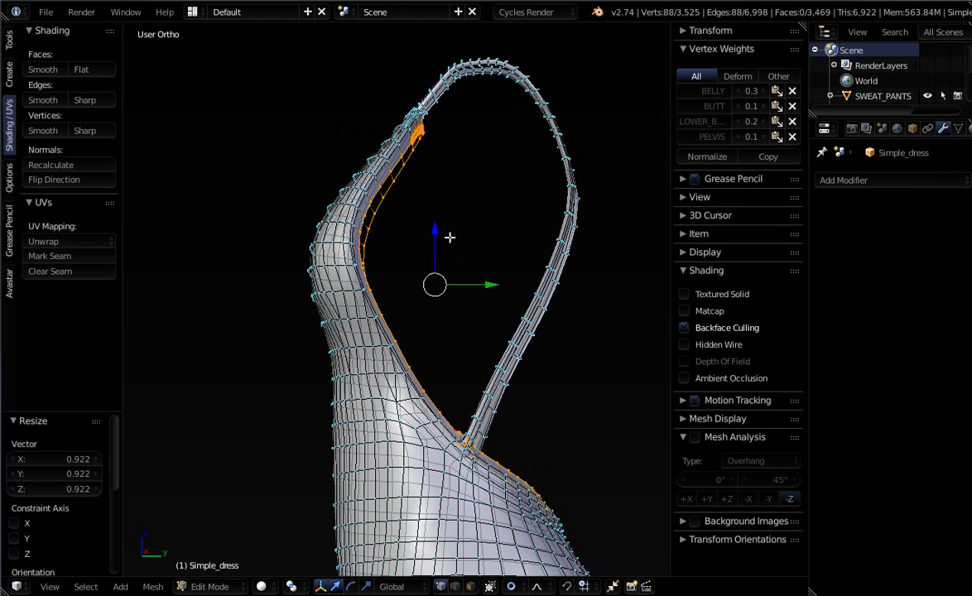
pyautogui.press('g')
pyautogui.press('z')
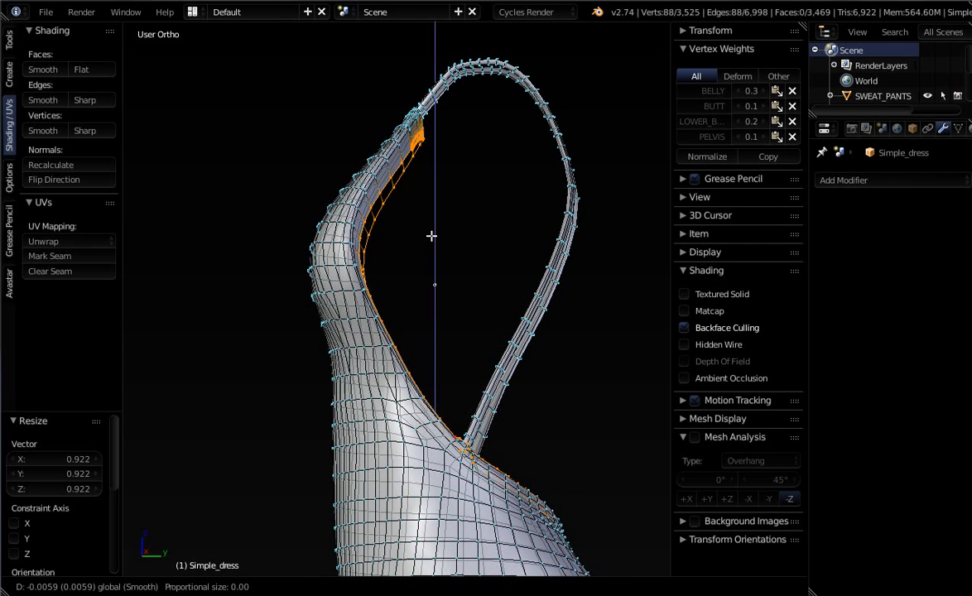
pyautogui.click(432, 236)
pyautogui.press('g')
pyautogui.press('y')
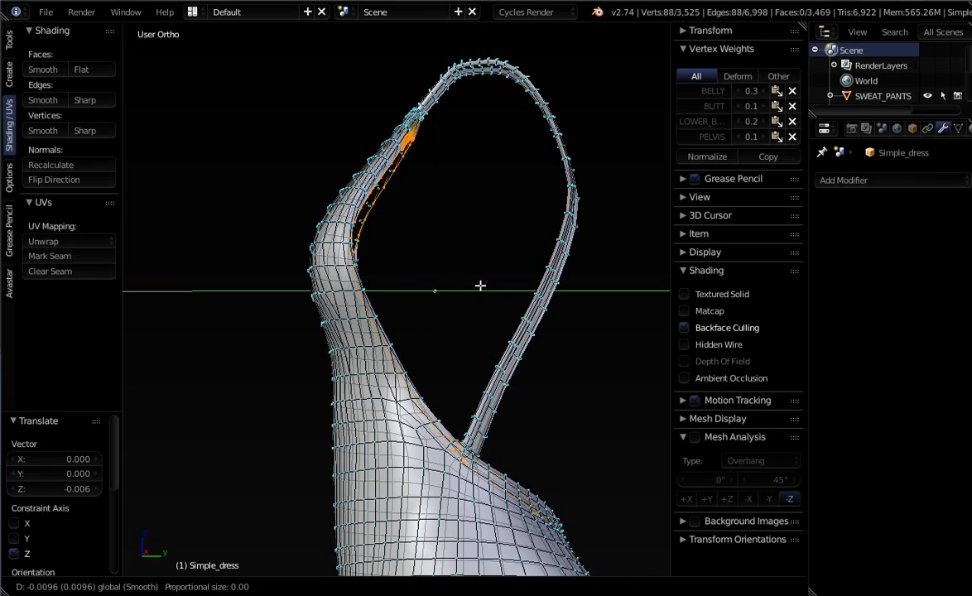
pyautogui.click(482, 286)
# Box-deselect the upper part of the opening loop from the back view, keeping only its lower back curve selected.
pyautogui.moveTo(482, 286); pyautogui.dragTo(315, 327, button='middle')
pyautogui.scroll(1, 475, 361)
pyautogui.scroll(-4, 330, 273)
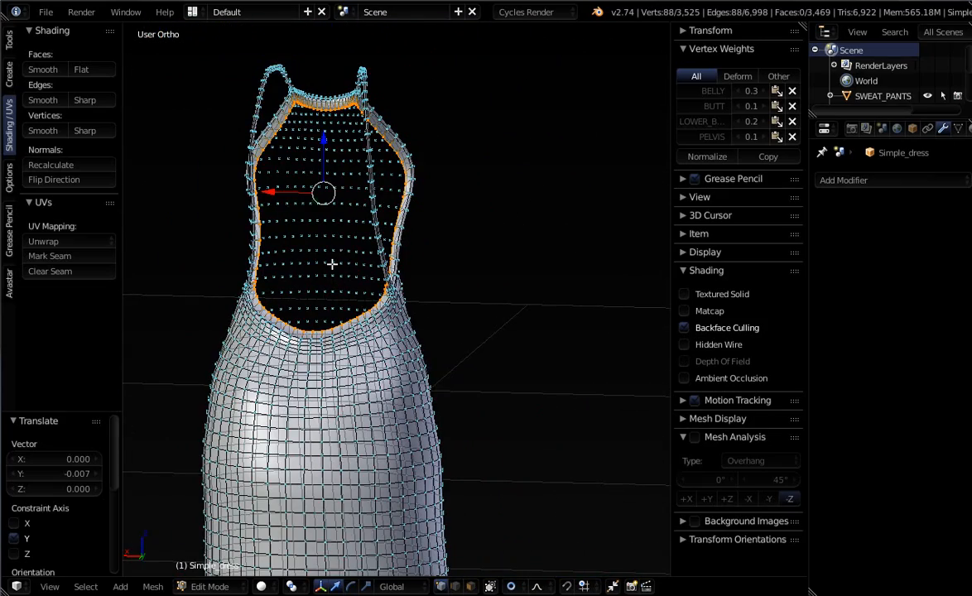
pyautogui.moveTo(191, 39); pyautogui.dragTo(427, 265, button='middle')
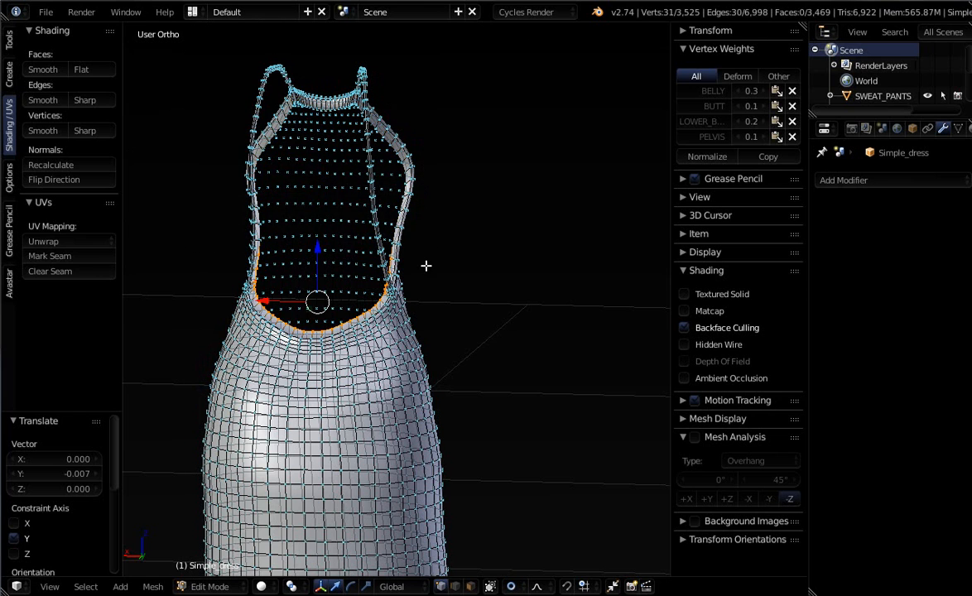
pyautogui.press('ctrl+KP_1')
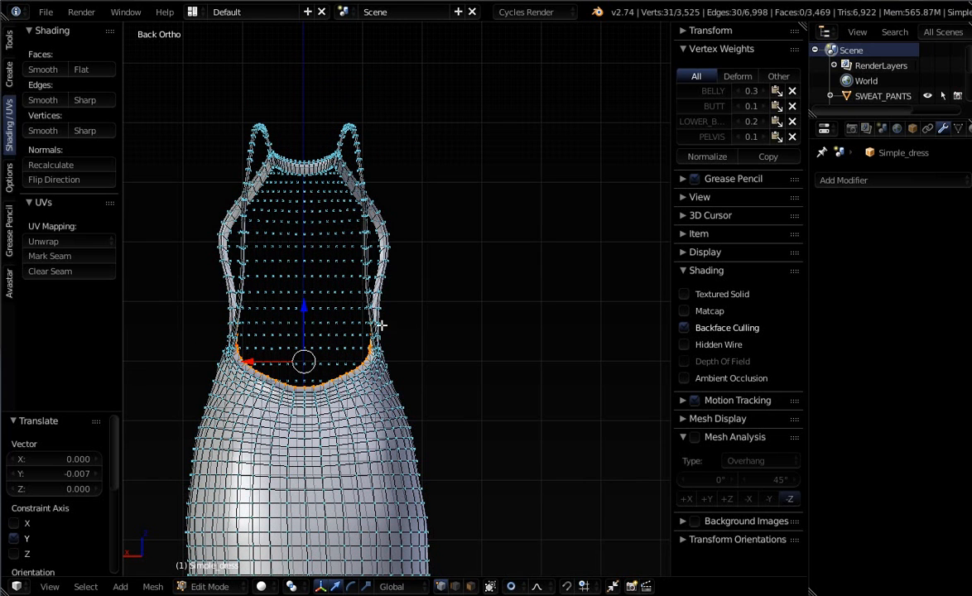
pyautogui.press('b')
pyautogui.moveTo(169, 139); pyautogui.dragTo(390, 346)
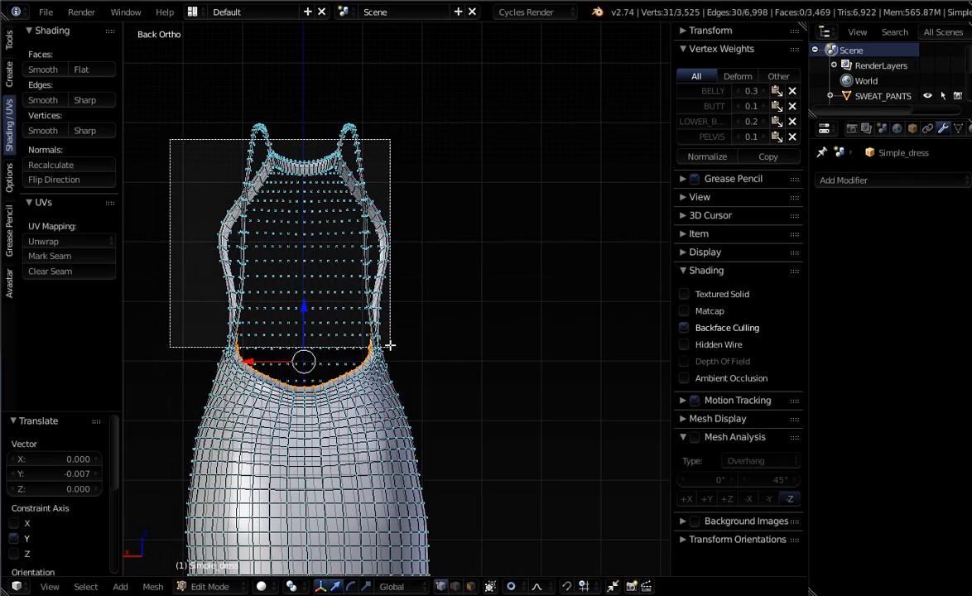
pyautogui.moveTo(392, 346); pyautogui.dragTo(392, 346, button='middle')
pyautogui.scroll(3, 343, 393)
# Move the lower back curve of the opening's inner loop -0.009 along Z and 0.008 along Y.
pyautogui.moveTo(343, 393); pyautogui.dragTo(273, 266, button='middle')
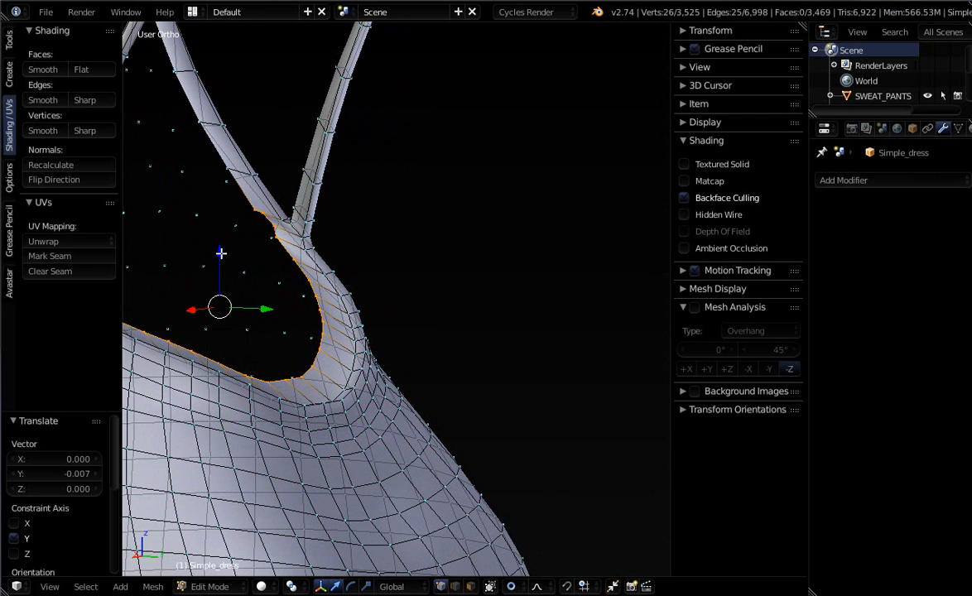
pyautogui.press('g')
pyautogui.press('z')
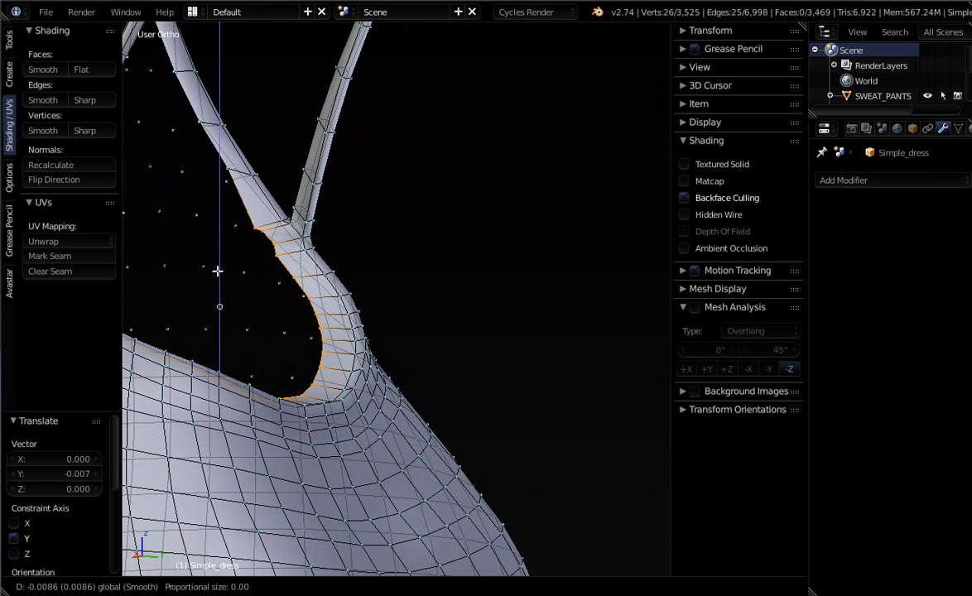
pyautogui.click(217, 272)
pyautogui.moveTo(217, 272); pyautogui.dragTo(269, 335, button='middle')
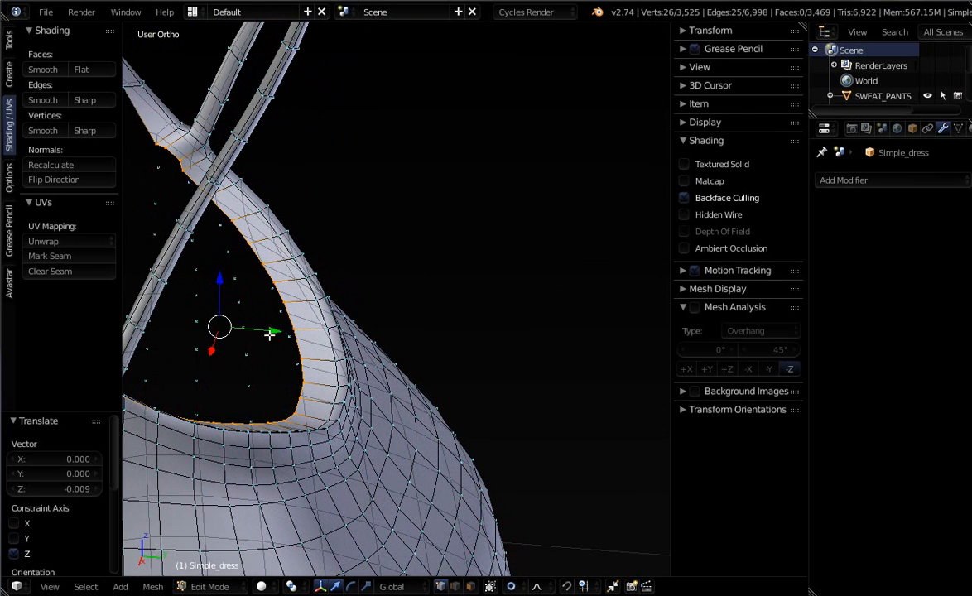
pyautogui.press('g')
pyautogui.press('y')
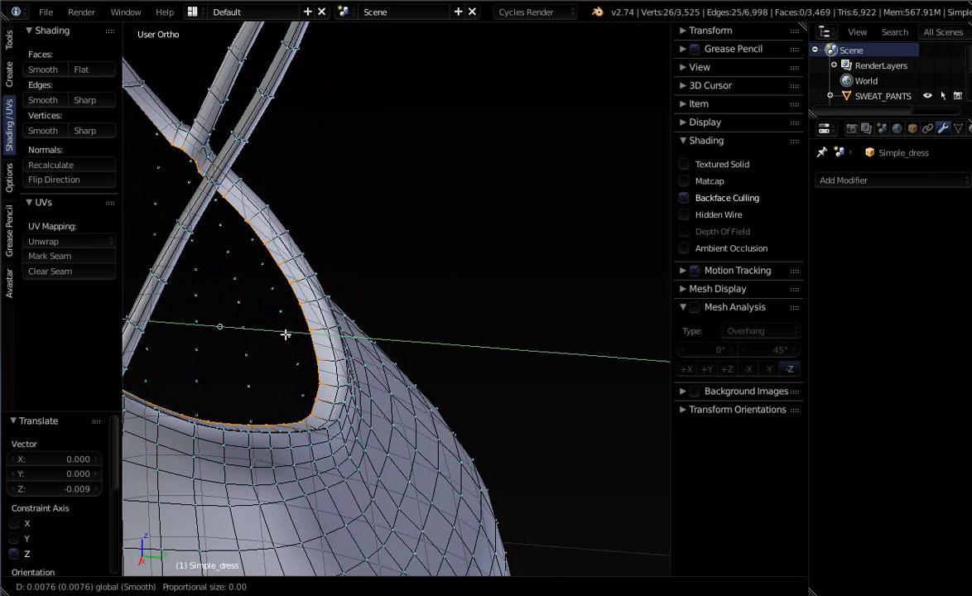
pyautogui.click(284, 334)
# Leave Edit Mode and examine the dress's finished upper opening and its bottom hem from several angles.
pyautogui.moveTo(285, 334); pyautogui.dragTo(290, 372, button='middle')
pyautogui.moveTo(248, 360); pyautogui.dragTo(81, 327, button='middle')
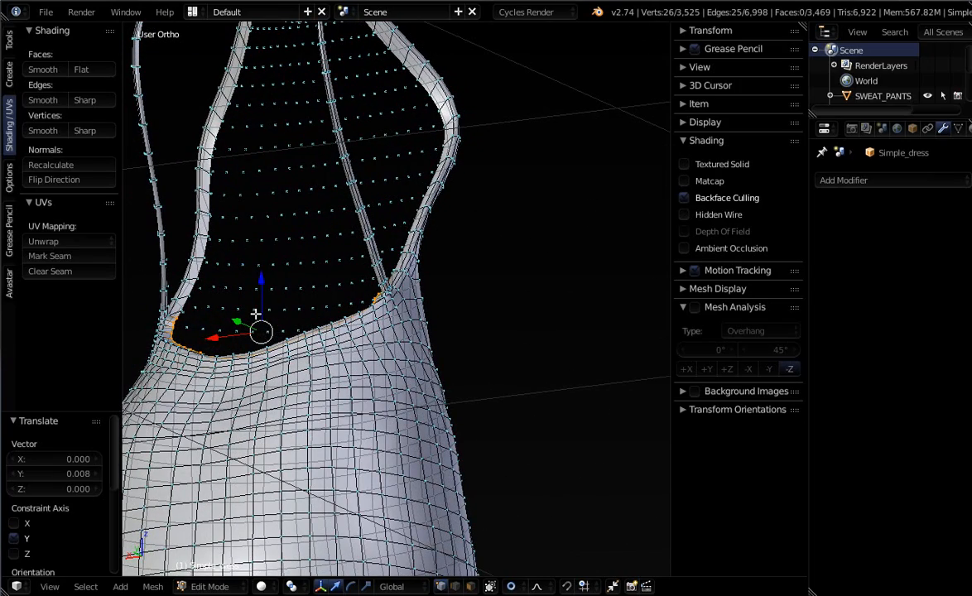
pyautogui.press('Tab')
pyautogui.scroll(-3, 281, 323)
pyautogui.moveTo(300, 326); pyautogui.dragTo(307, 292, button='middle')
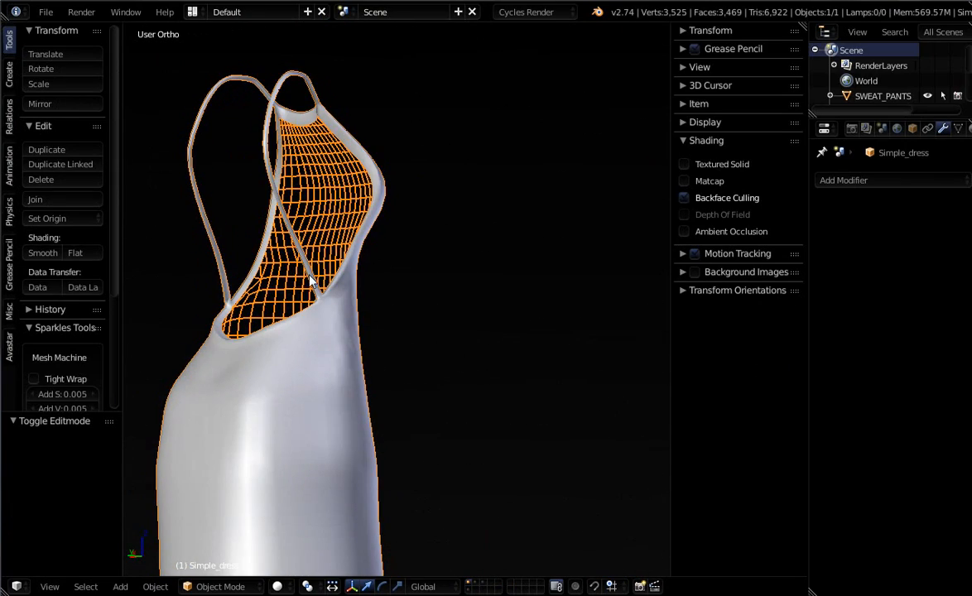
pyautogui.moveTo(276, 323); pyautogui.dragTo(501, 299, button='middle')
pyautogui.scroll(6, 501, 298)
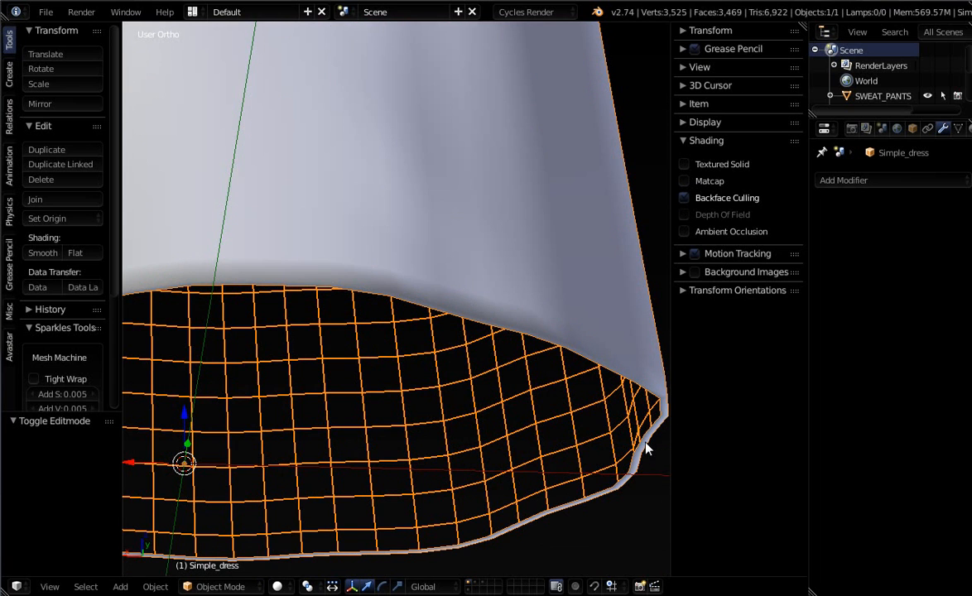
pyautogui.scroll(-4, 646, 443)
pyautogui.scroll(3, 523, 406)
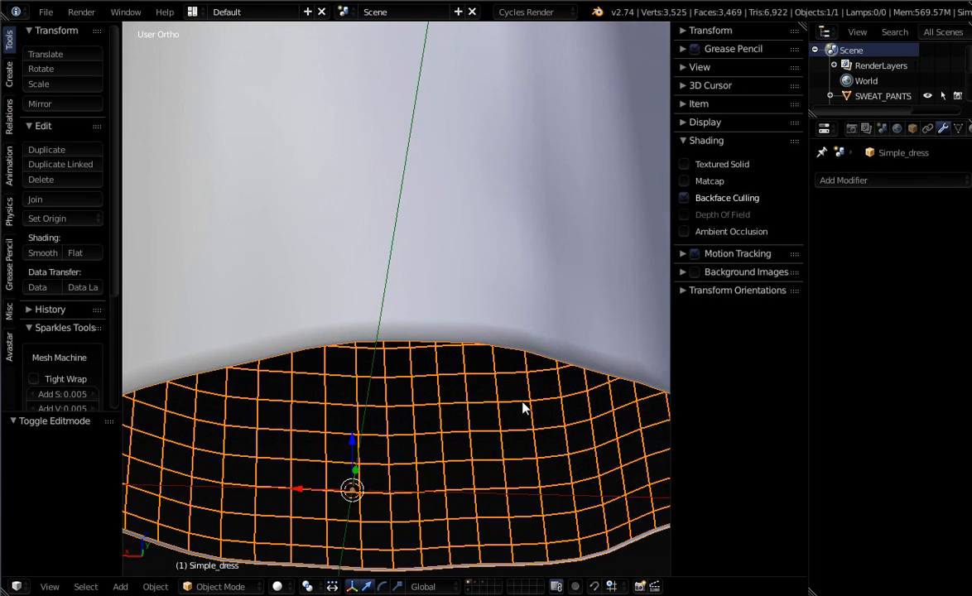
# Select the inner edge loop around the dress's bottom hem in Edit Mode and scale it to 0.983.
pyautogui.press('Tab')
pyautogui.keyDown('alt'); pyautogui.keyDown('shift'); pyautogui.rightClick(489, 346); pyautogui.keyUp('shift'); pyautogui.keyUp('alt')
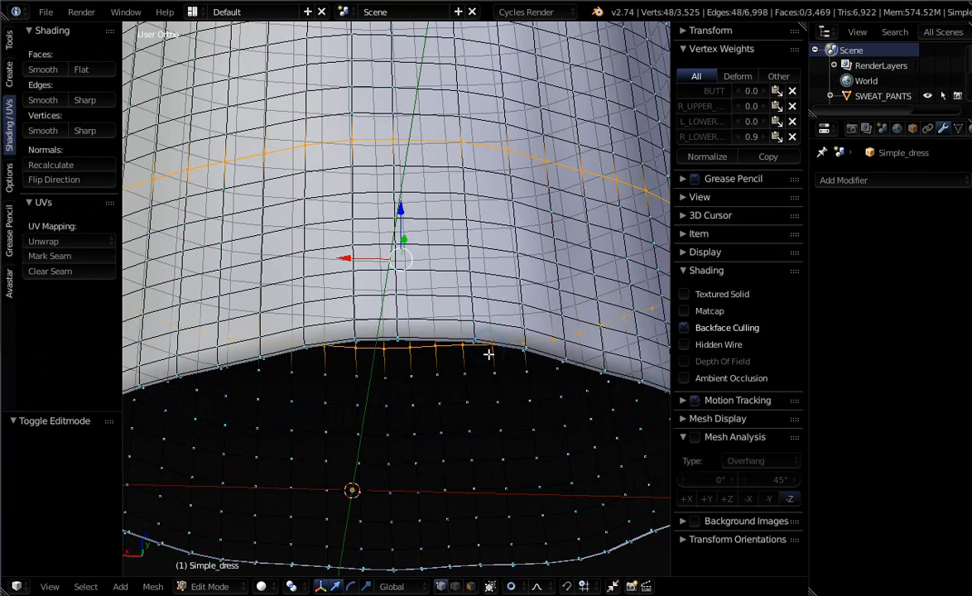
pyautogui.scroll(-7, 439, 550)
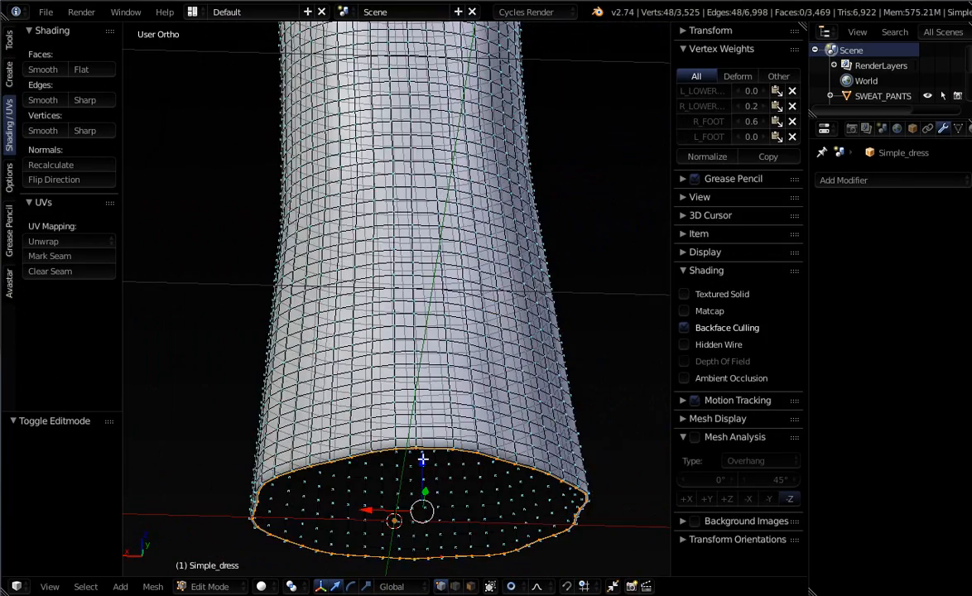
pyautogui.moveTo(472, 487); pyautogui.dragTo(551, 543, button='middle')
pyautogui.scroll(2, 460, 517)
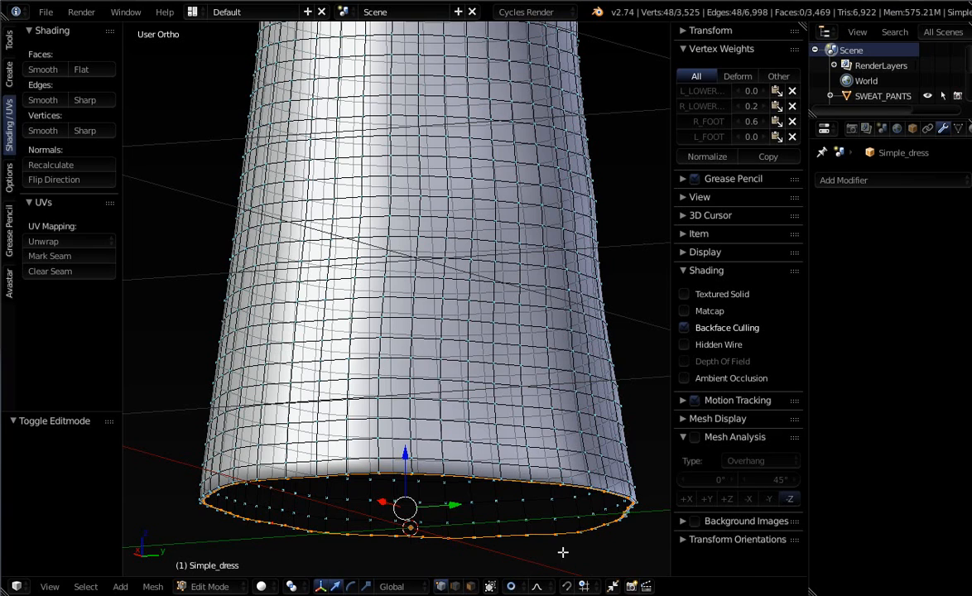
pyautogui.press('s')
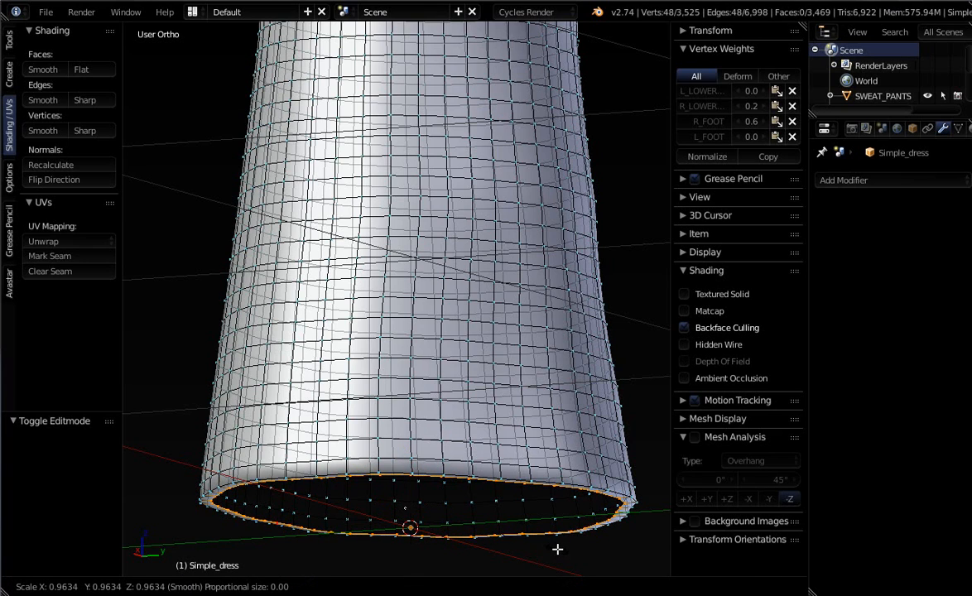
pyautogui.click(560, 550)
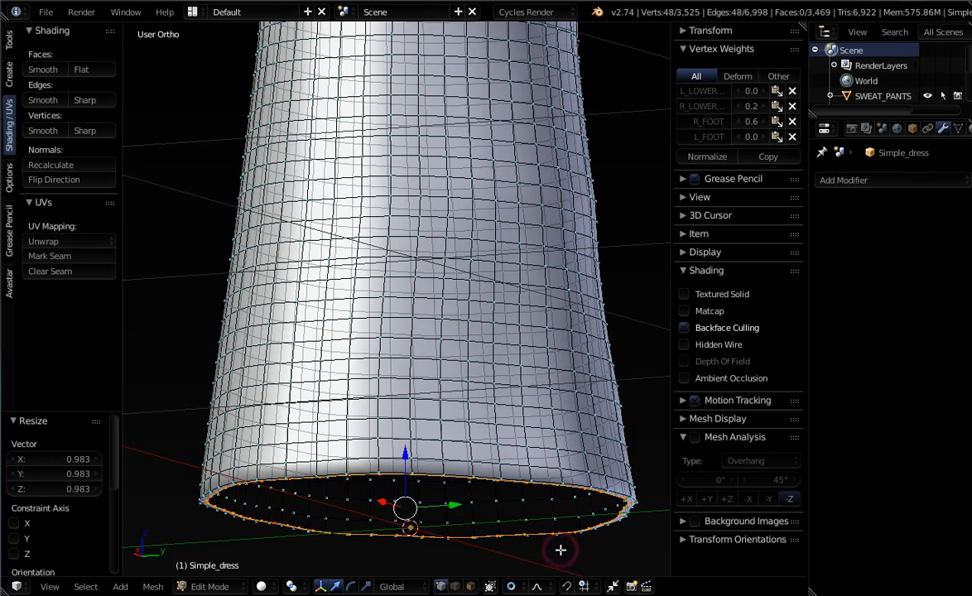
# Extrude the hem's inner edge loop 0.018 upward along Z and scale the new loop to 0.987.
pyautogui.press('e')
pyautogui.press('z')
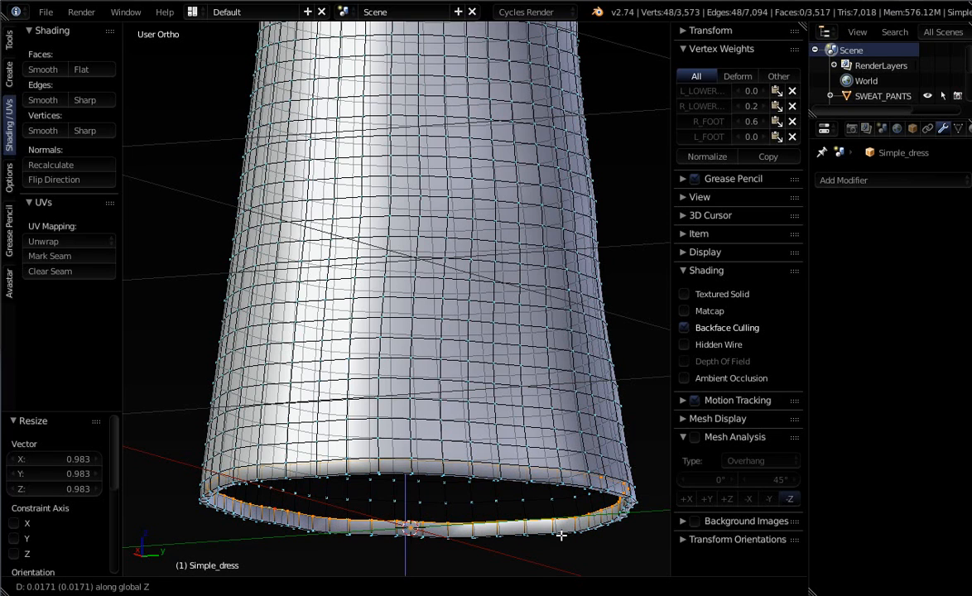
pyautogui.click(560, 535)
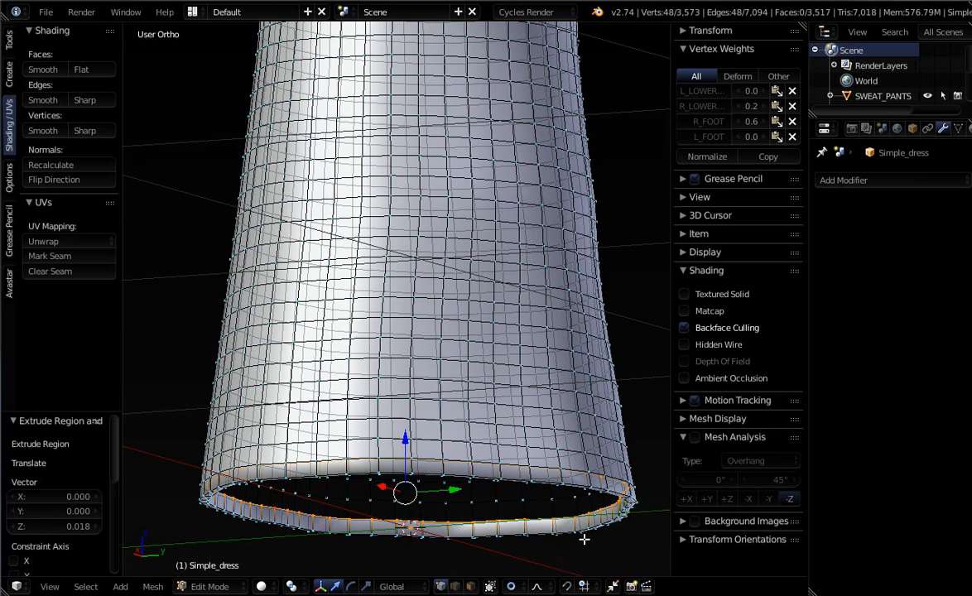
pyautogui.press('s')
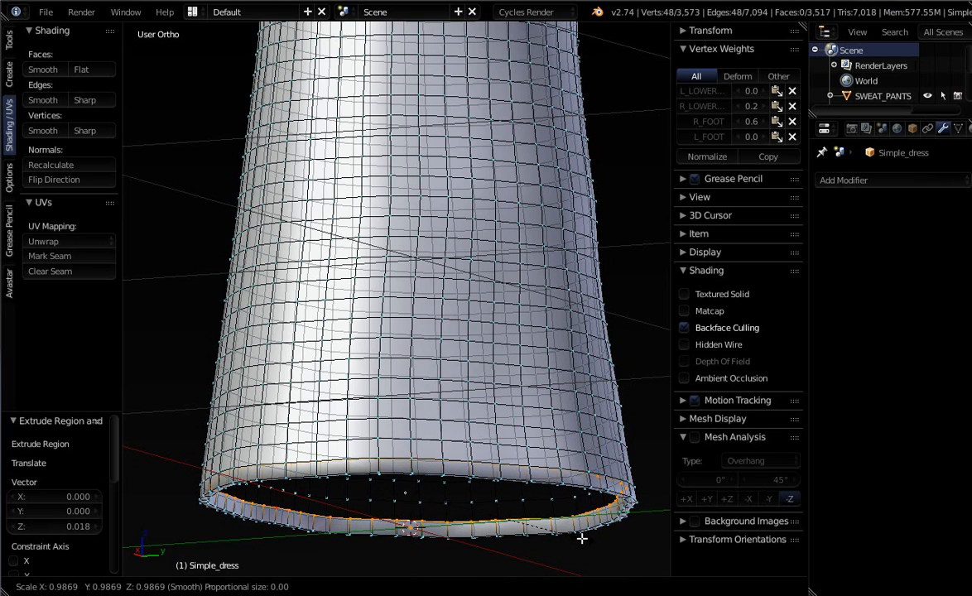
pyautogui.click(575, 542)
# Extrude the hem's inner layer another 0.021 upward along Z and scale its top loop to 0.971.
pyautogui.press('e')
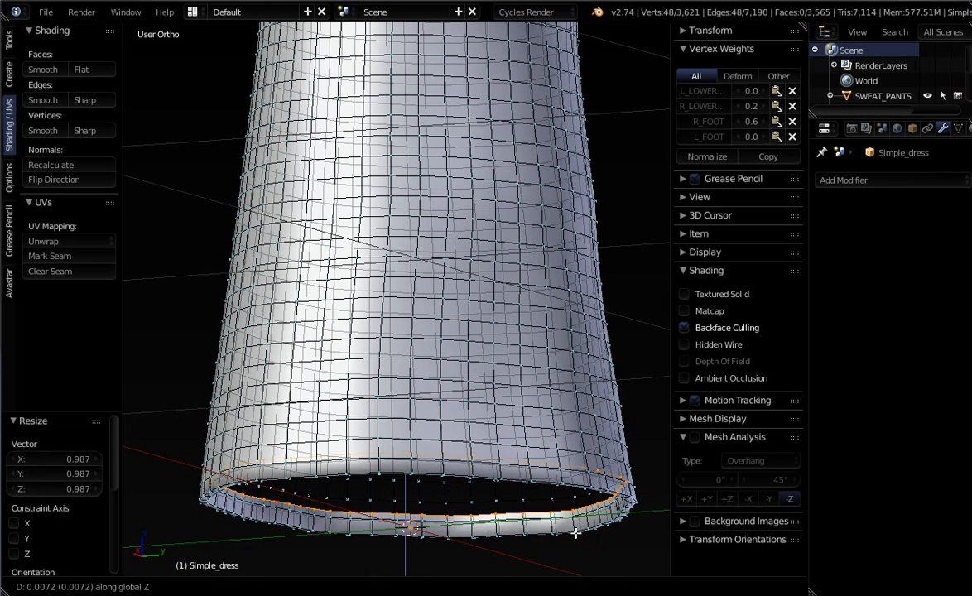
pyautogui.click(575, 527)
pyautogui.press('s')
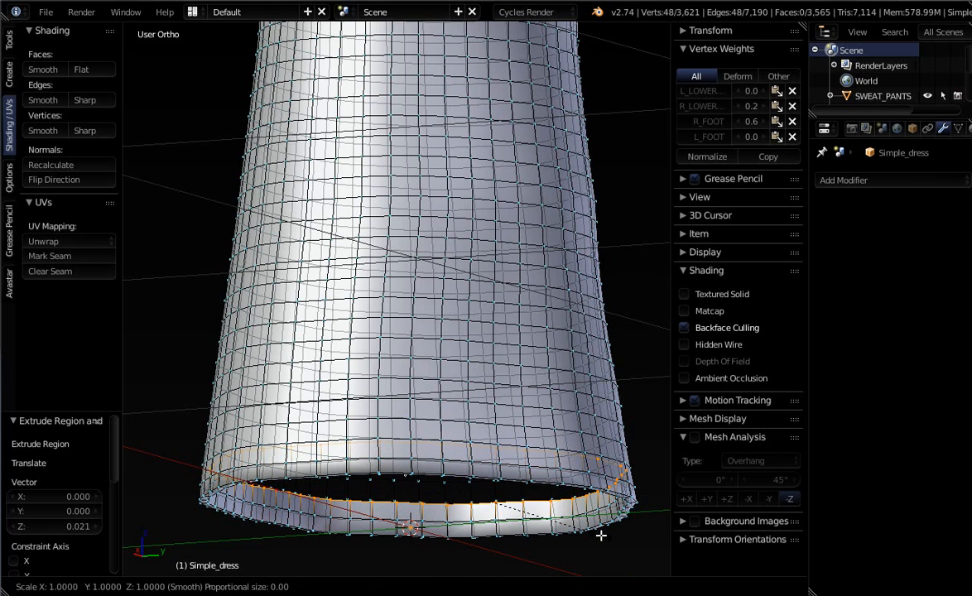
pyautogui.click(595, 533)
# Extrude the hem's inner layer another 0.027 upward along Z and scale its new top loop to 0.966.
pyautogui.press('e')
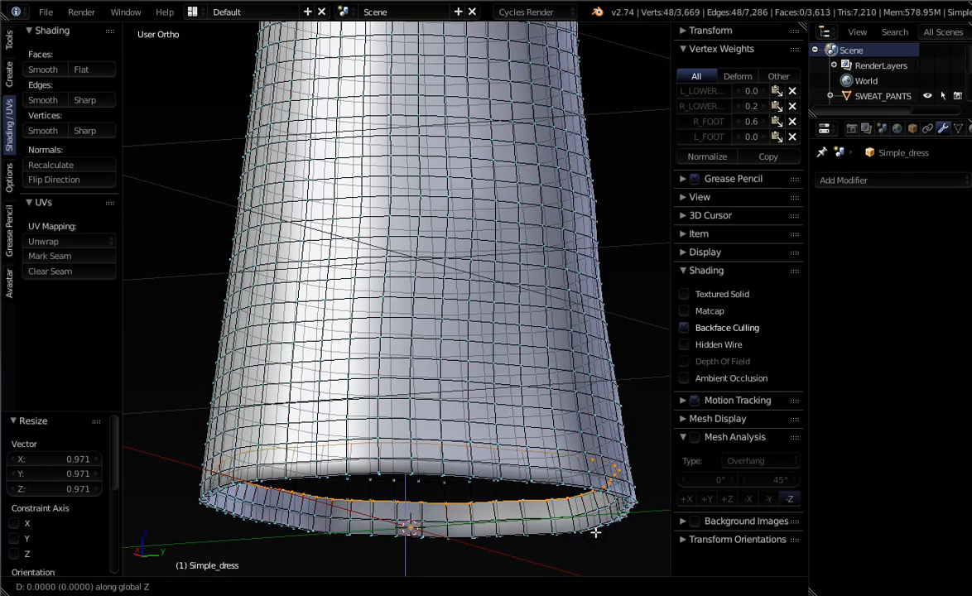
pyautogui.click(596, 510)
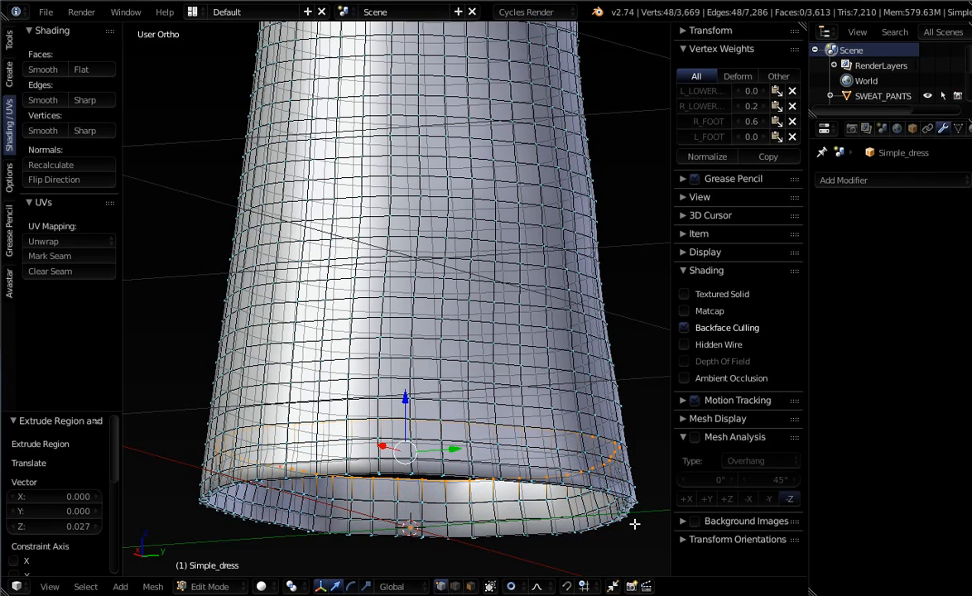
pyautogui.press('s')
pyautogui.click(627, 520)
# Examine the hem's inner layer from several angles and distances, checking how its loops sit inside the outer dress surface.
pyautogui.scroll(-3, 562, 465)
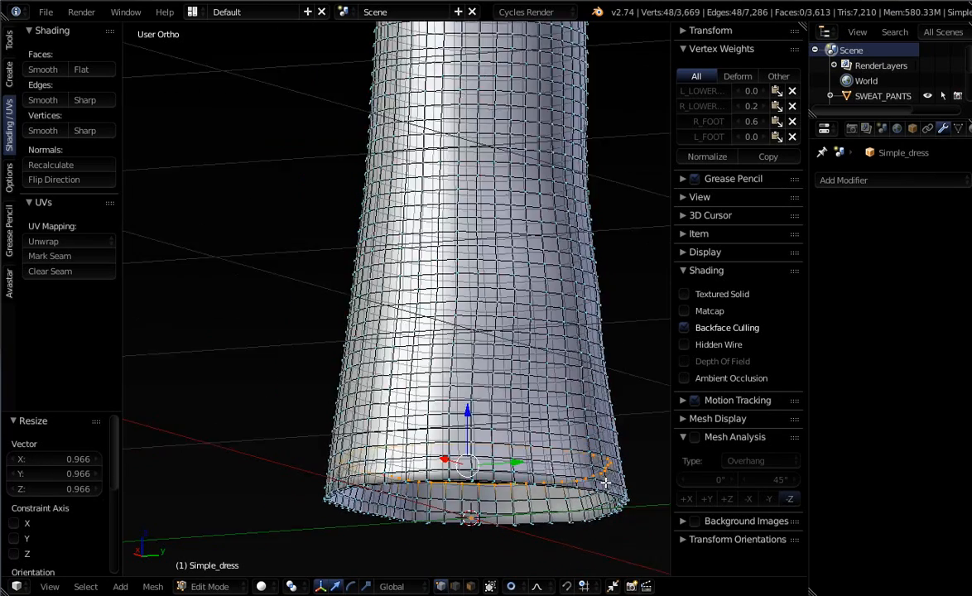
pyautogui.moveTo(562, 465); pyautogui.dragTo(638, 482, button='middle')
pyautogui.scroll(1, 617, 455)
pyautogui.scroll(-4, 575, 452)
pyautogui.scroll(3, 555, 485)
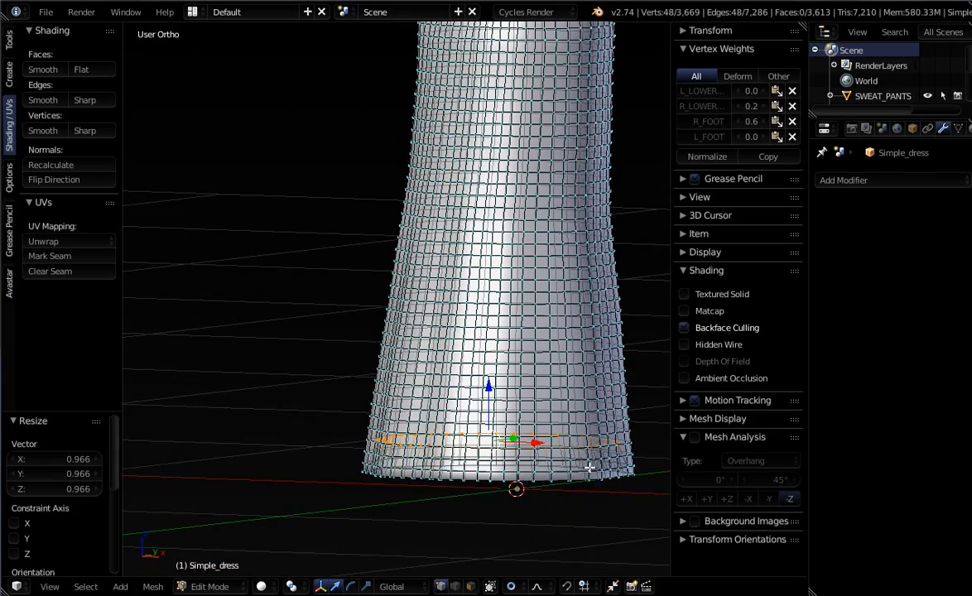
pyautogui.scroll(4, 589, 467)
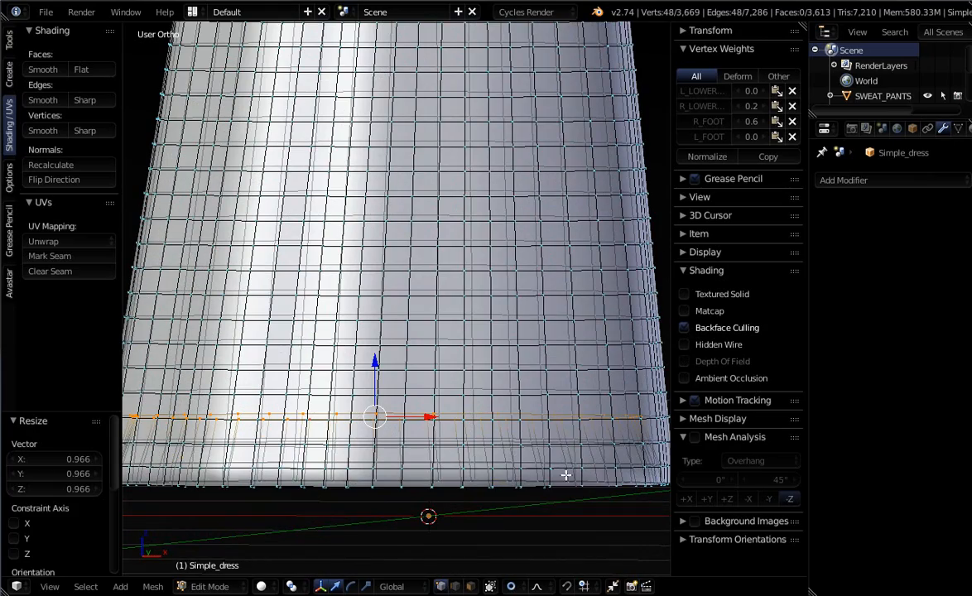
pyautogui.scroll(-4, 565, 445)
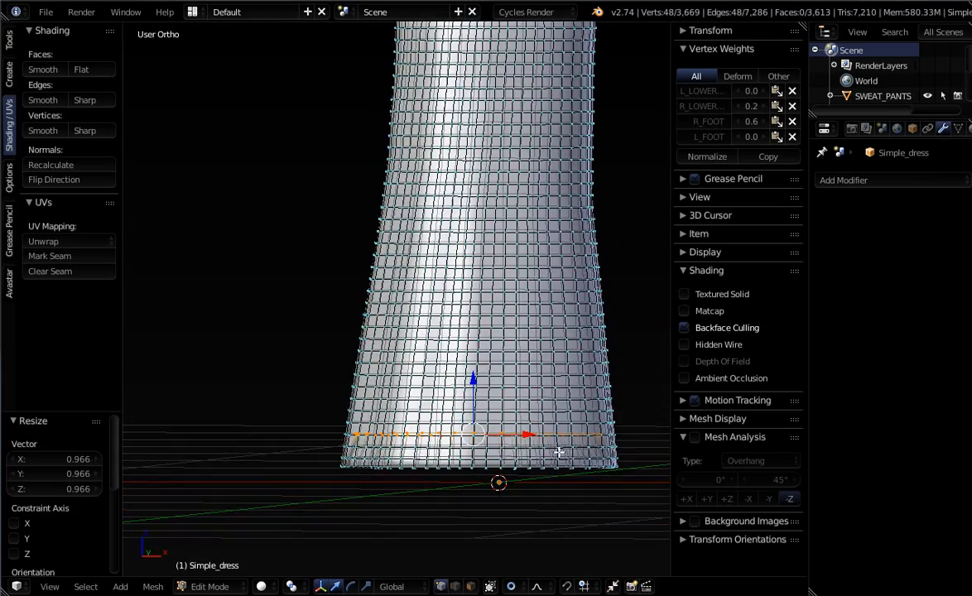
pyautogui.moveTo(559, 452); pyautogui.dragTo(472, 321, button='middle')
pyautogui.scroll(-3, 547, 395)
# Deselect the loop, return to Object Mode and inspect the whole dress.
pyautogui.press('a')
pyautogui.press('Tab')
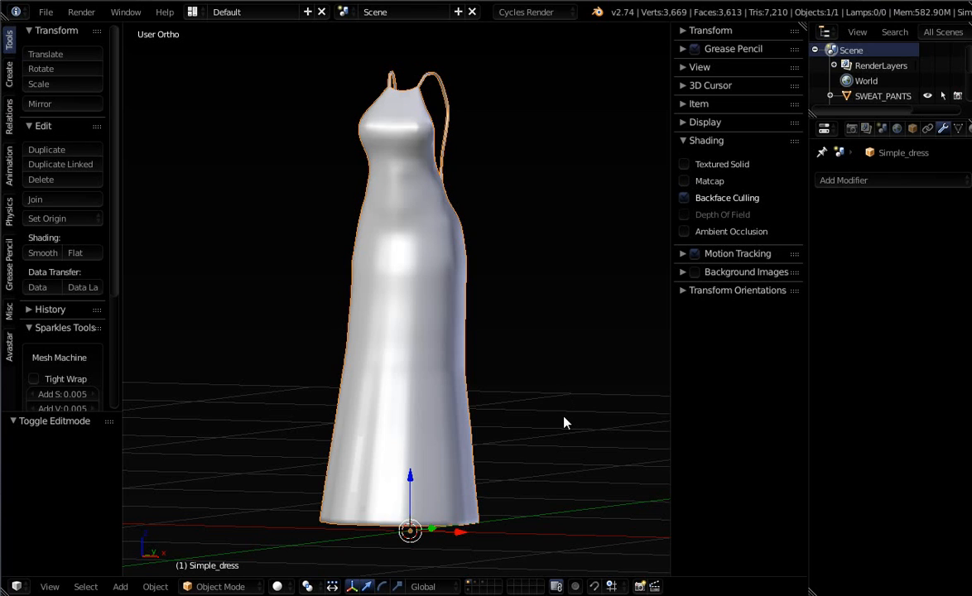
pyautogui.moveTo(382, 378); pyautogui.dragTo(429, 448, button='middle')
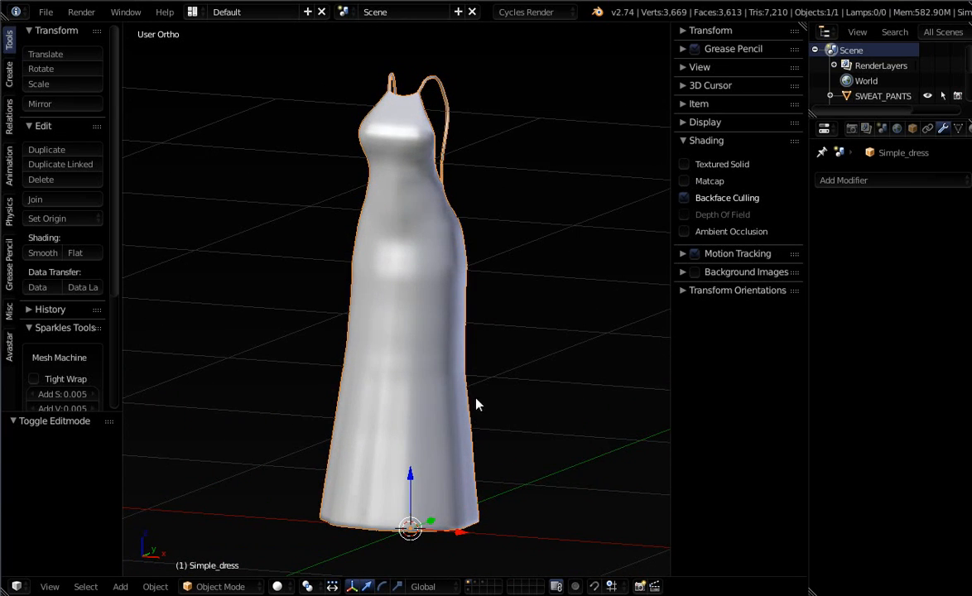
pyautogui.moveTo(476, 404); pyautogui.dragTo(291, 383, button='middle')
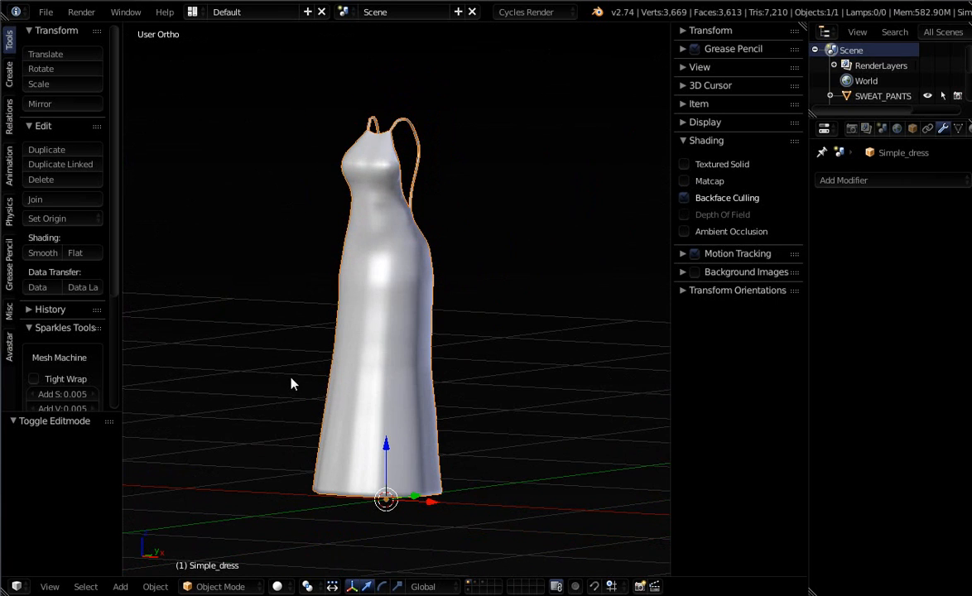